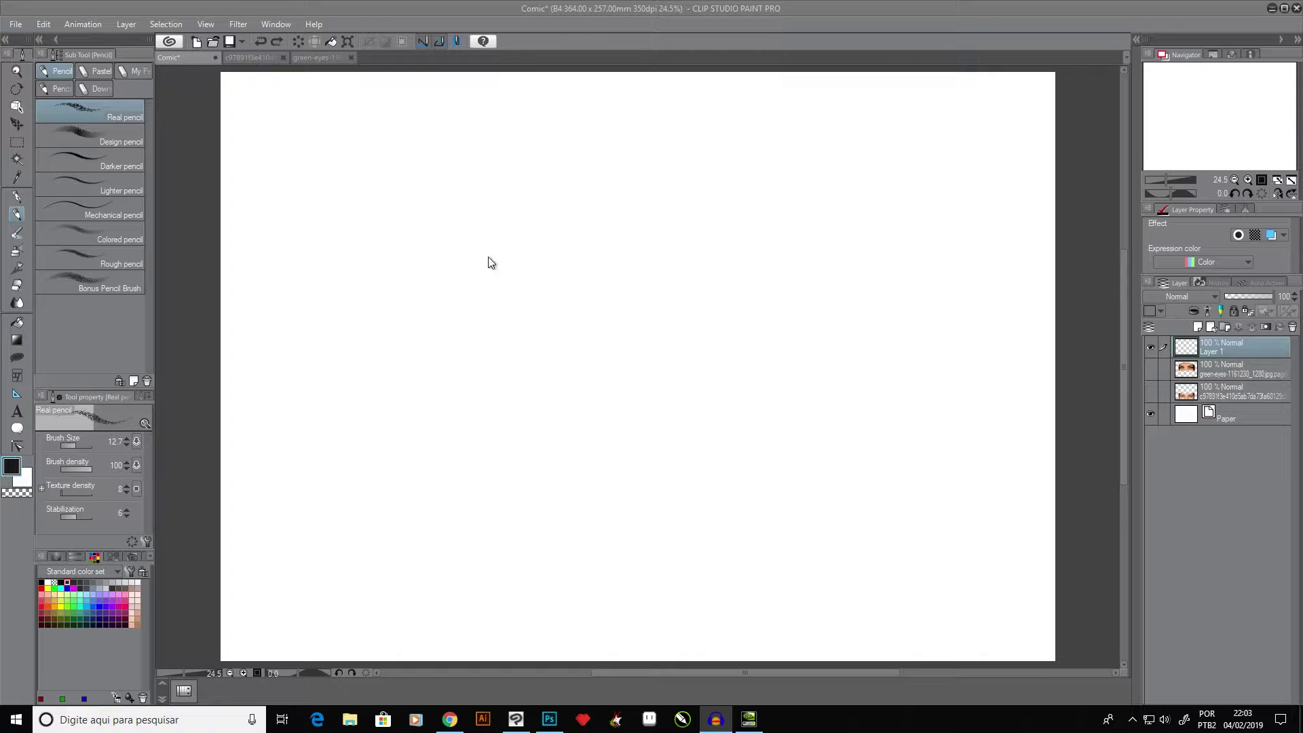
click(458, 377)
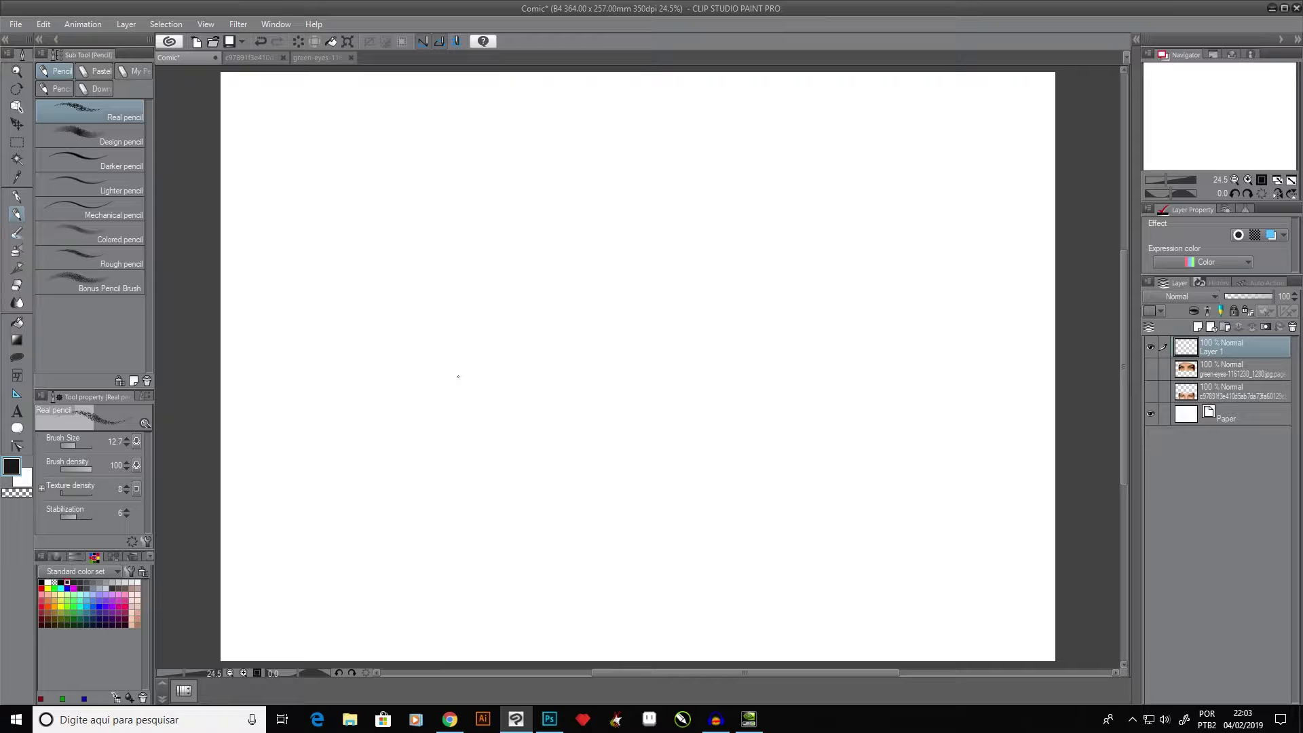
mouse_move(569, 178)
mouse_down()
mouse_move(532, 227)
mouse_move(739, 299)
mouse_move(528, 227)
mouse_up()
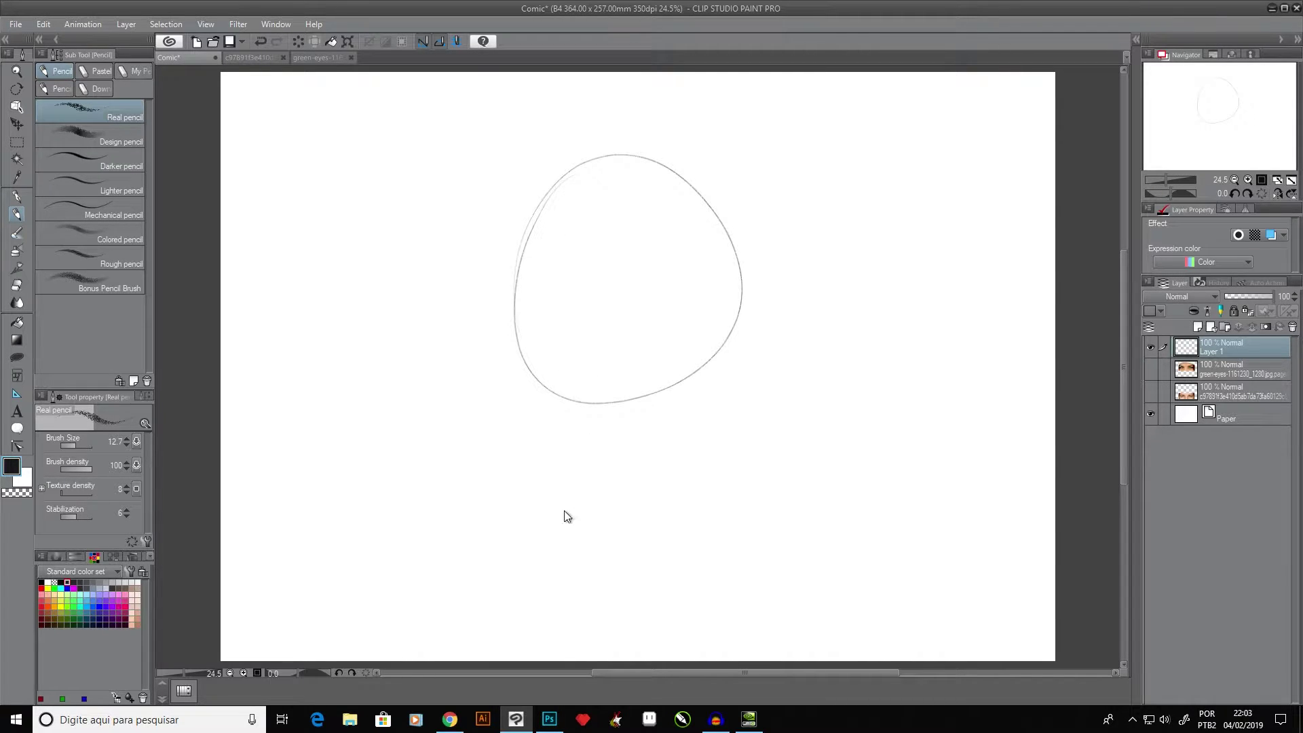
key(ctrl+z)
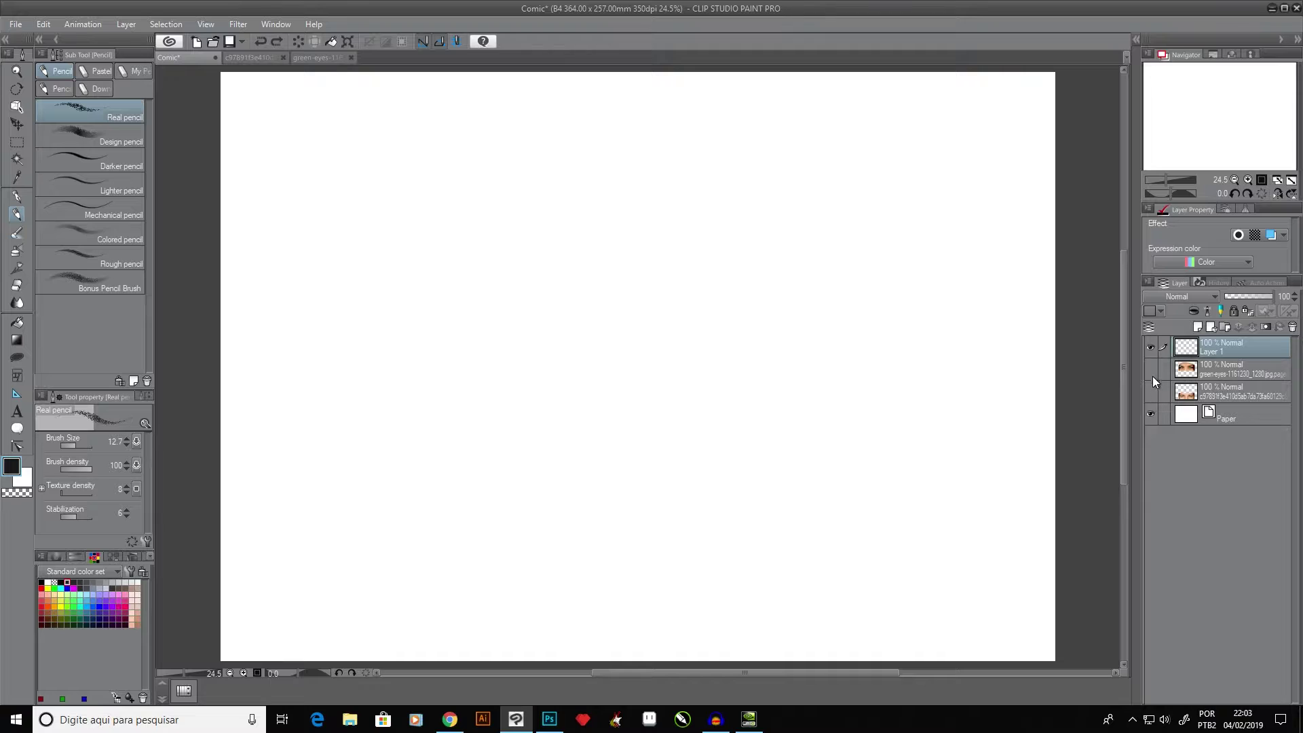
- Show the two eye reference photo layers beneath Layer 1
click(1151, 368)
click(1151, 391)
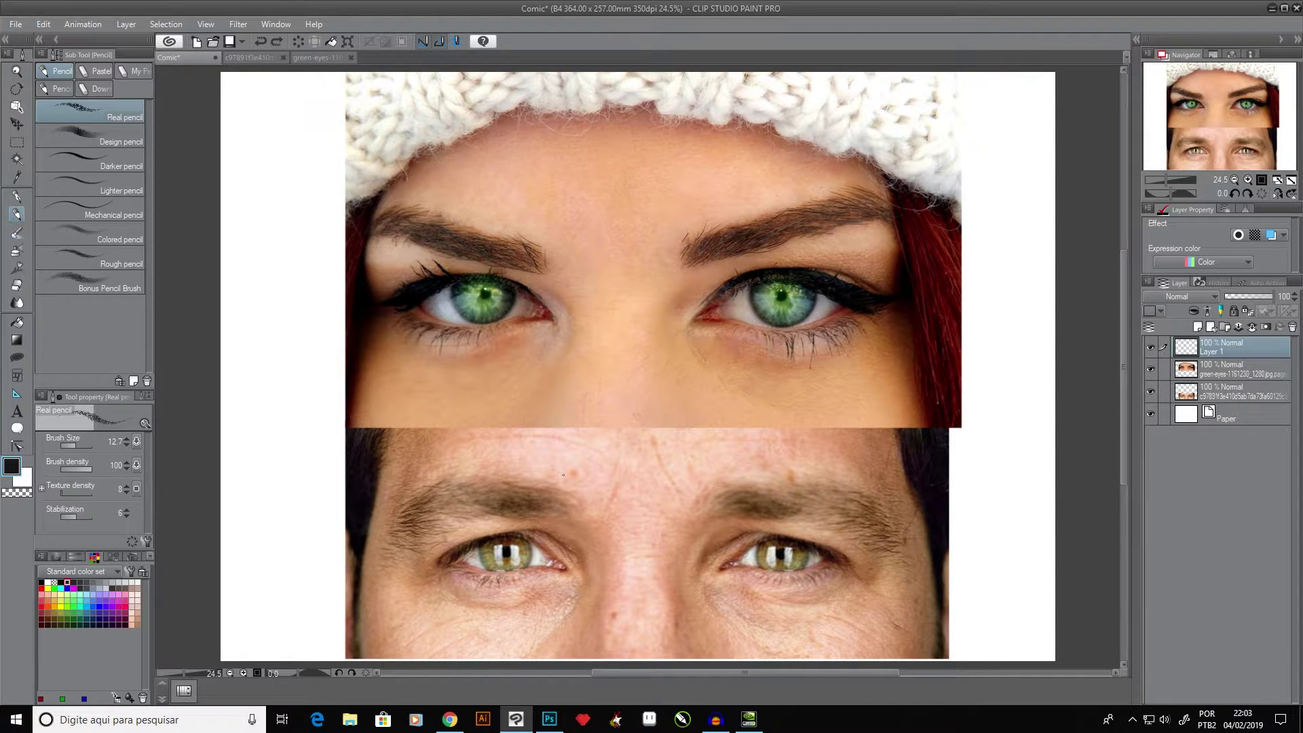
- Try circling one of the man's eyes and one of the woman's eyes with the pencil, and undo both strokes
mouse_move(858, 524)
mouse_down()
mouse_move(683, 605)
mouse_move(851, 532)
mouse_up()
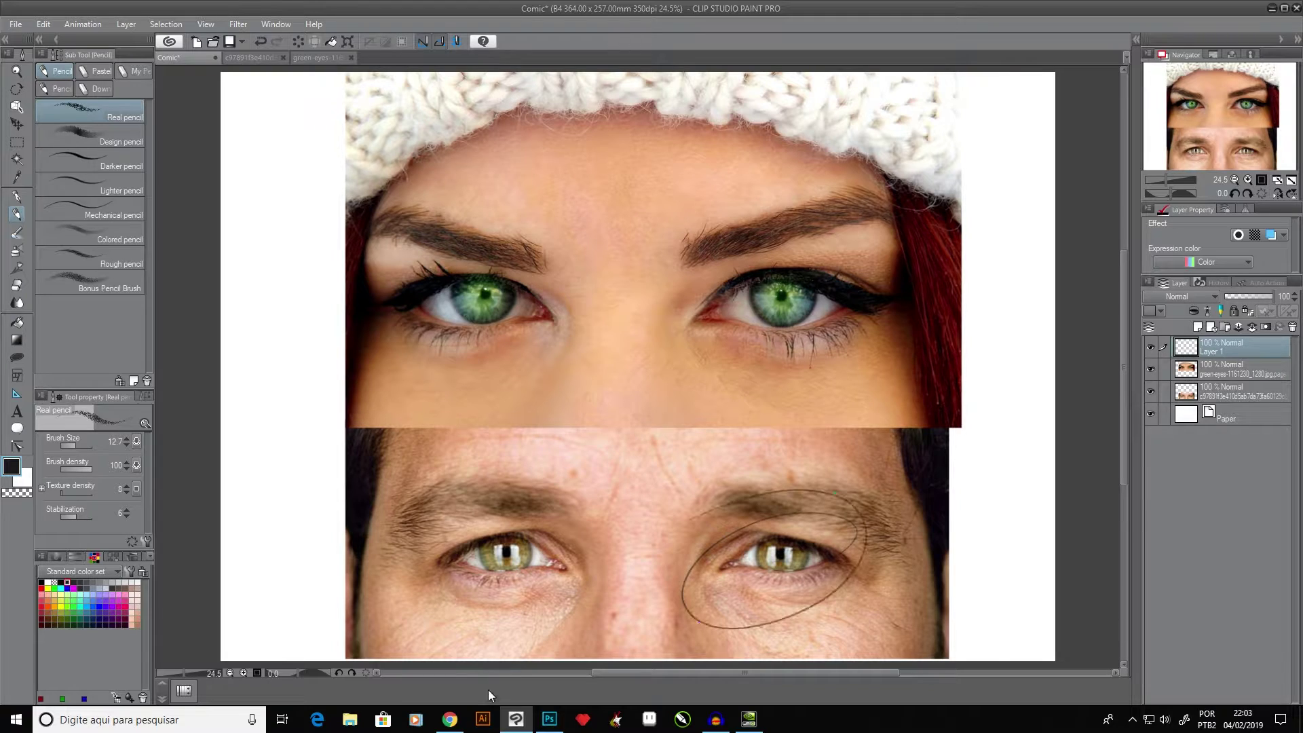
mouse_move(787, 211)
mouse_down()
mouse_move(619, 378)
mouse_move(900, 355)
mouse_move(736, 192)
mouse_move(527, 287)
mouse_up()
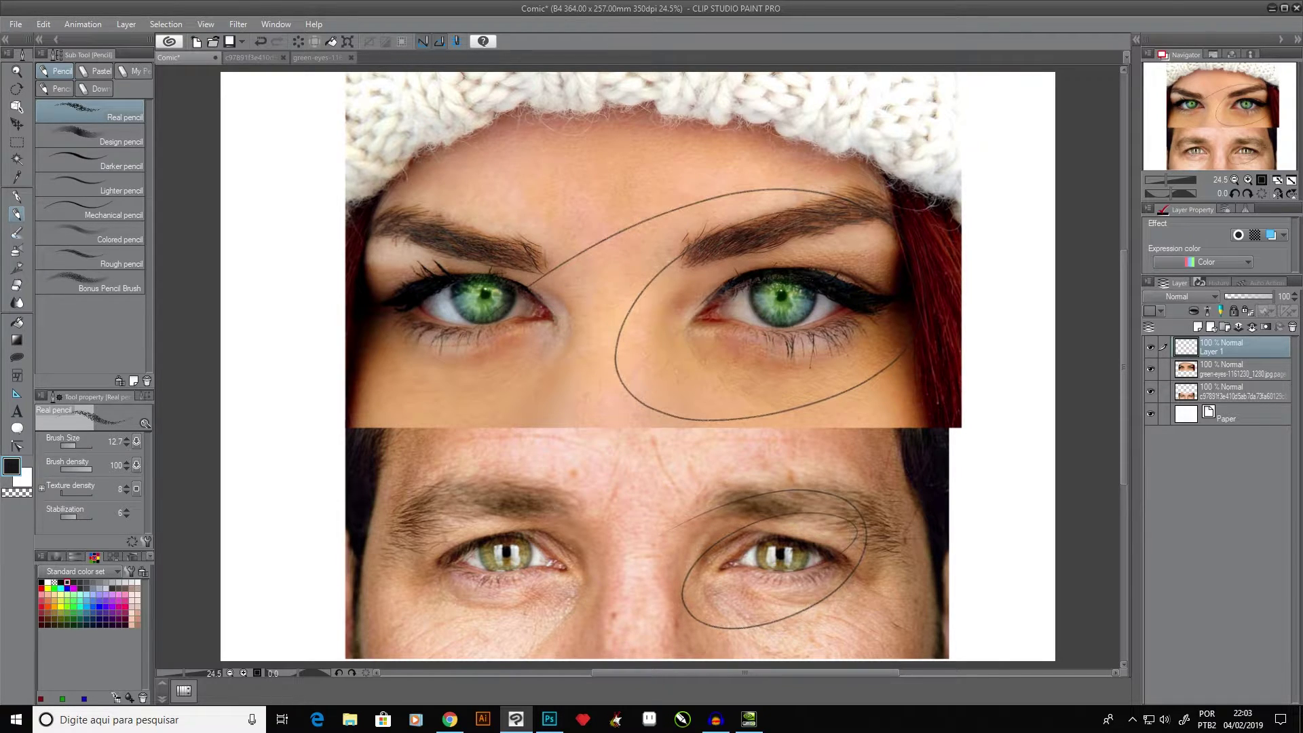
key(ctrl+z)
key(ctrl+z)
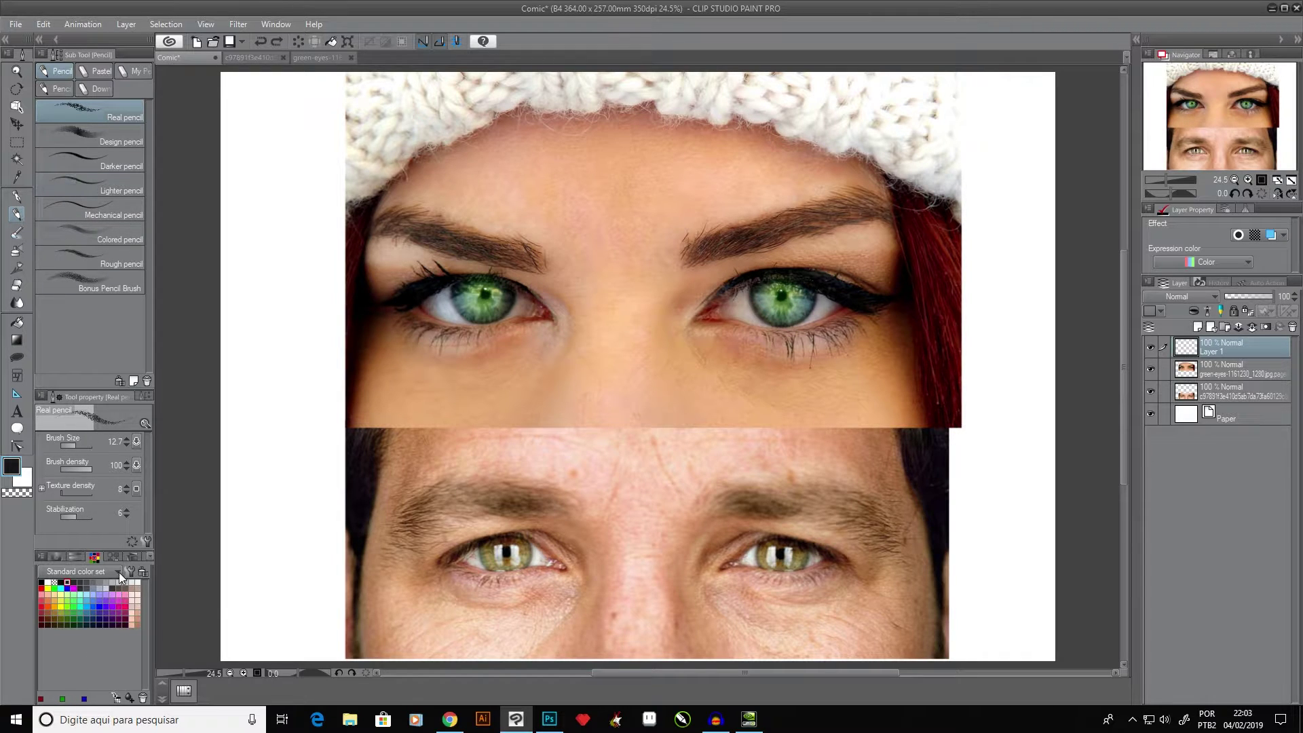
- Try red pencil marks around one of the woman's eyes and by the inner corner of the other, undoing each
click(42, 605)
mouse_move(559, 222)
mouse_down()
mouse_move(489, 197)
mouse_move(635, 320)
mouse_move(475, 224)
mouse_up()
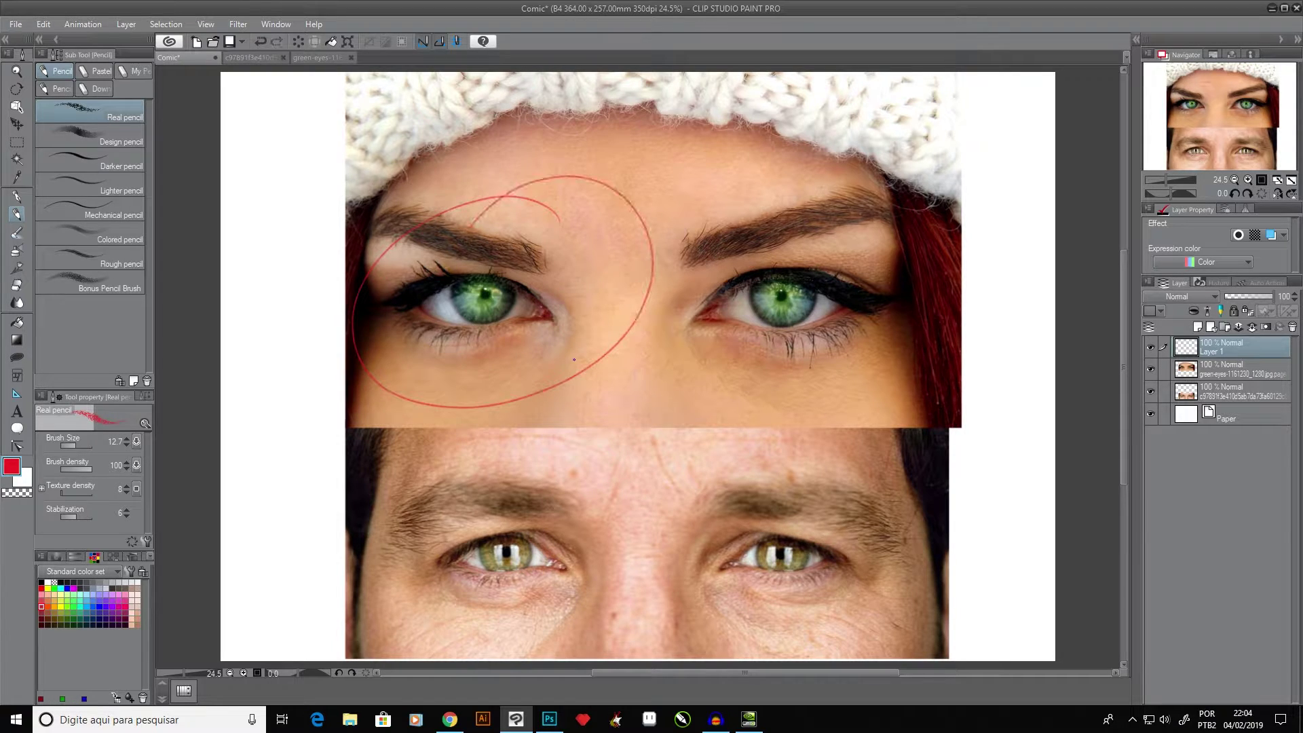
key(ctrl+z)
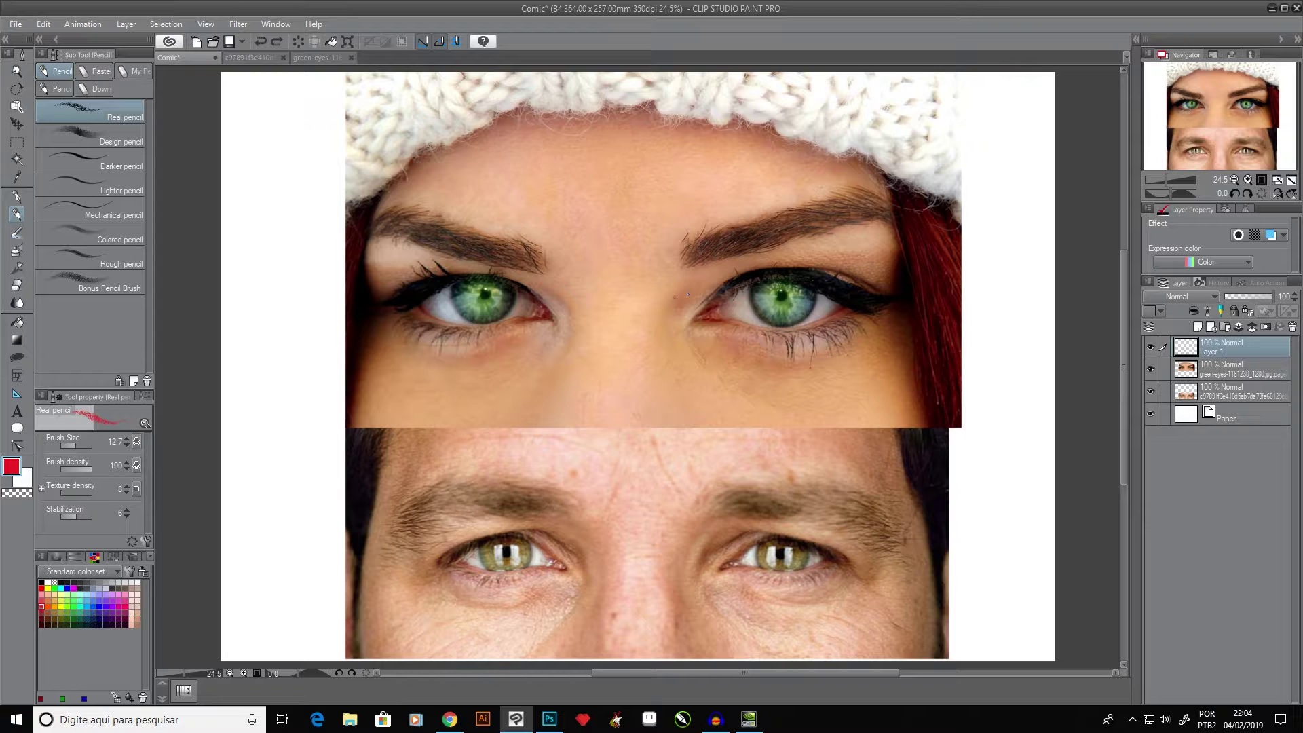
drag(691, 317, 676, 288)
key(ctrl+z)
- Hatch dark grey shading around the inner corner of the woman's eye and the side of her nose, and clear Layer 1
click(73, 582)
mouse_move(677, 283)
mouse_down()
mouse_move(692, 308)
mouse_move(723, 278)
mouse_move(692, 279)
mouse_move(694, 302)
mouse_up()
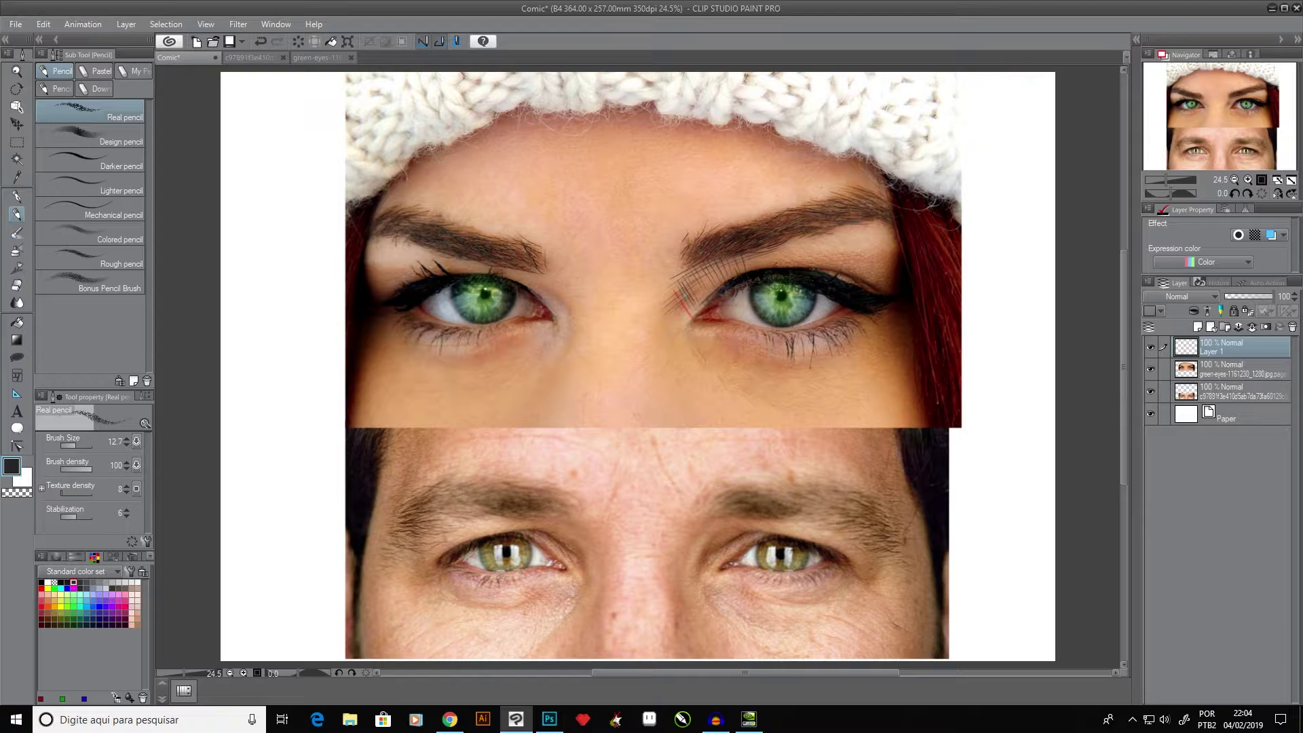
mouse_move(688, 290)
mouse_down()
mouse_move(665, 308)
mouse_move(647, 361)
mouse_up()
mouse_move(657, 353)
mouse_down()
mouse_move(645, 349)
mouse_move(652, 363)
mouse_move(659, 292)
mouse_up()
mouse_move(661, 345)
mouse_down()
mouse_move(652, 285)
mouse_move(663, 276)
mouse_move(658, 329)
mouse_move(672, 275)
mouse_up()
key(Delete)
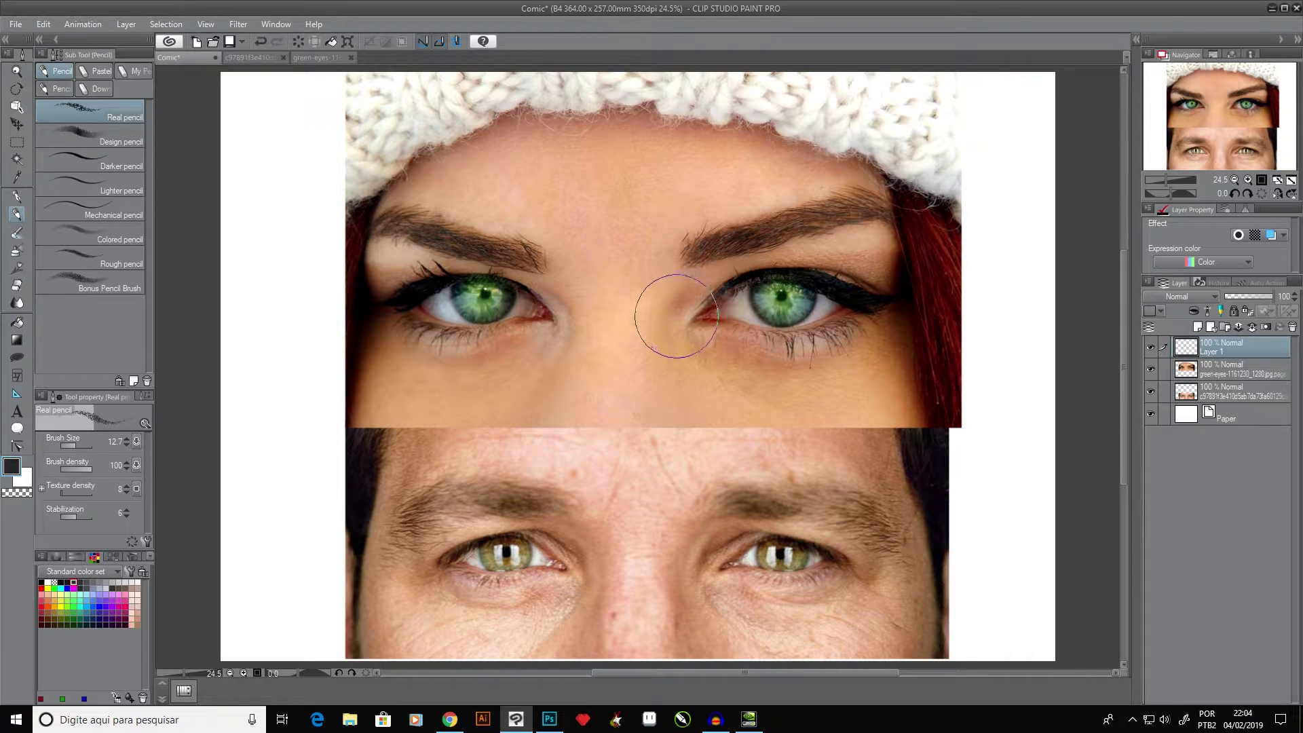
key(ctrl+z)
- Move the woman's photo layer slightly upward to leave a gap above the man's photo, and return to the pencil on Layer 1
click(1187, 370)
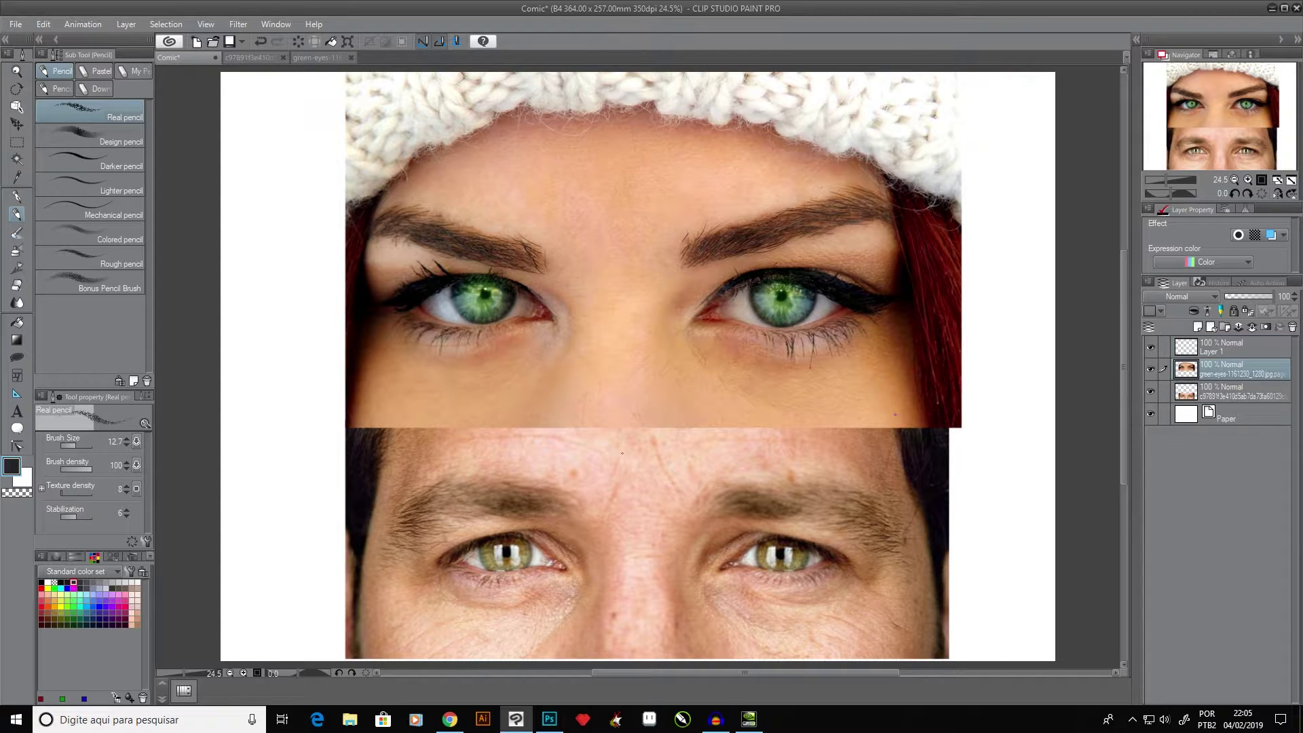
click(17, 124)
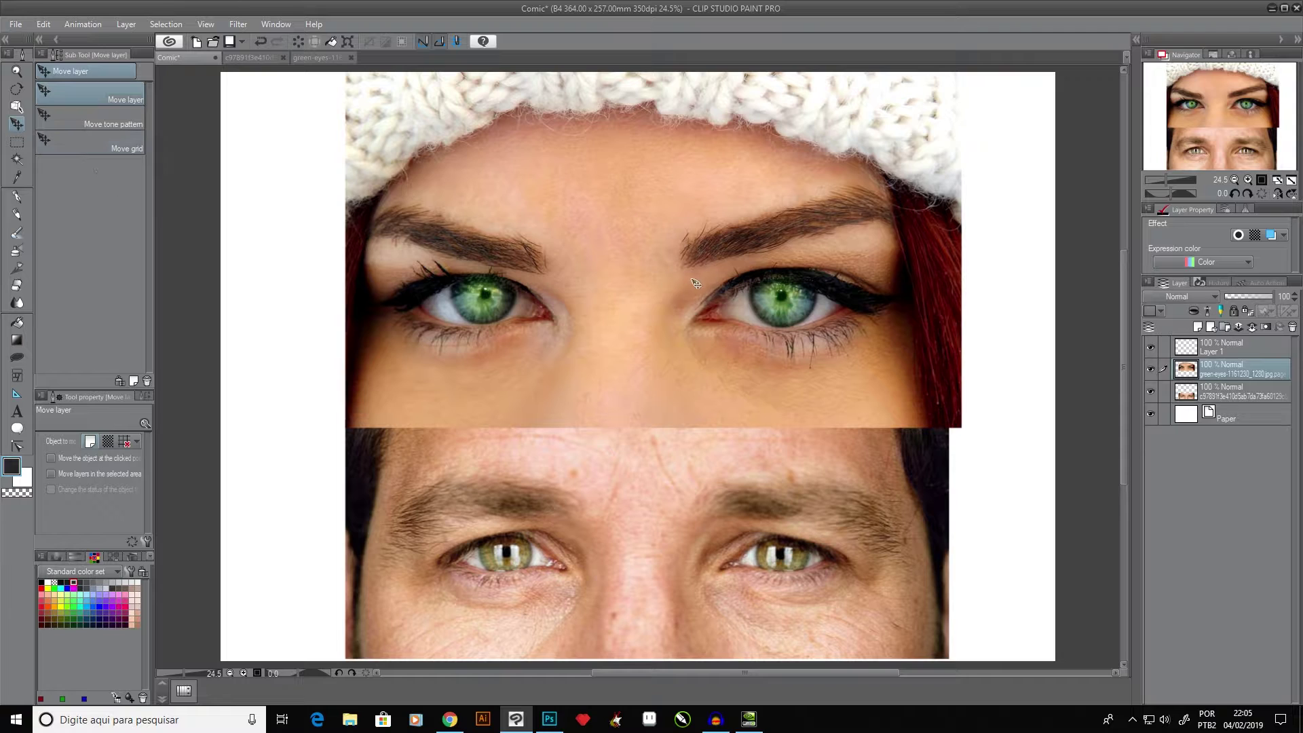
drag(695, 283, 698, 253)
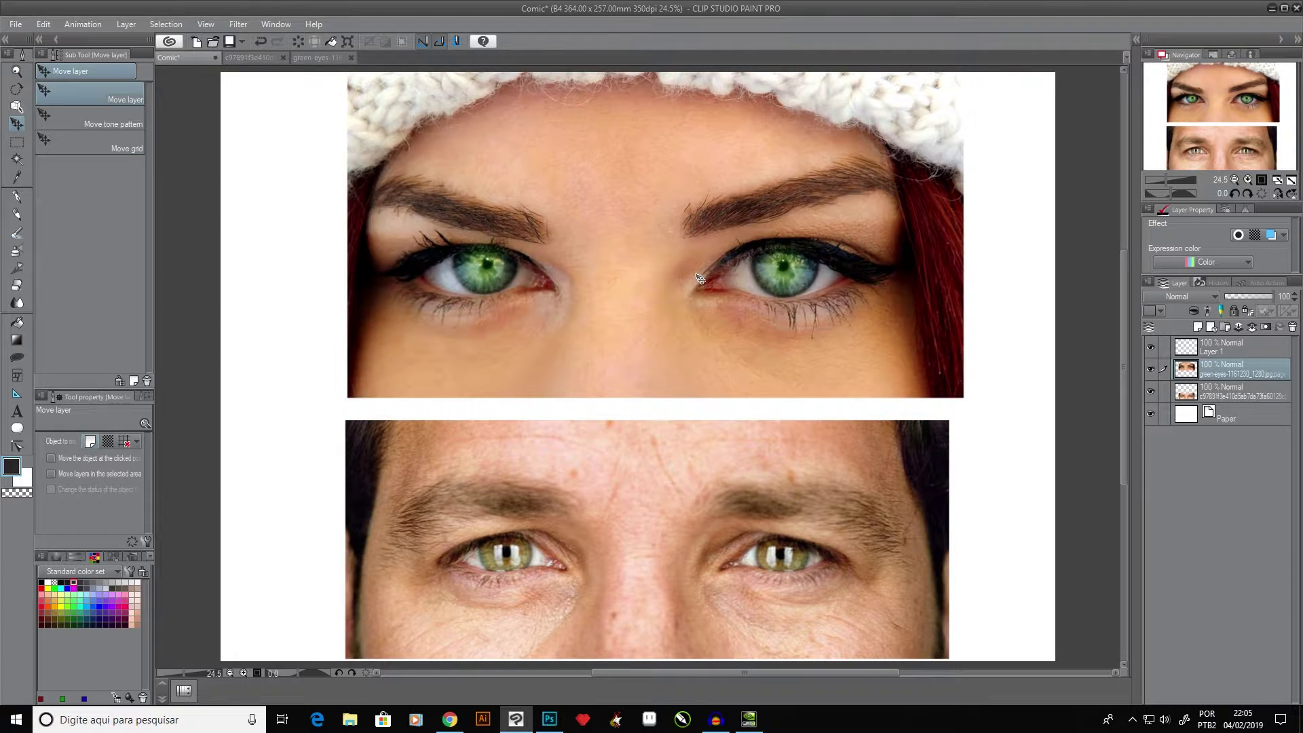
click(1224, 348)
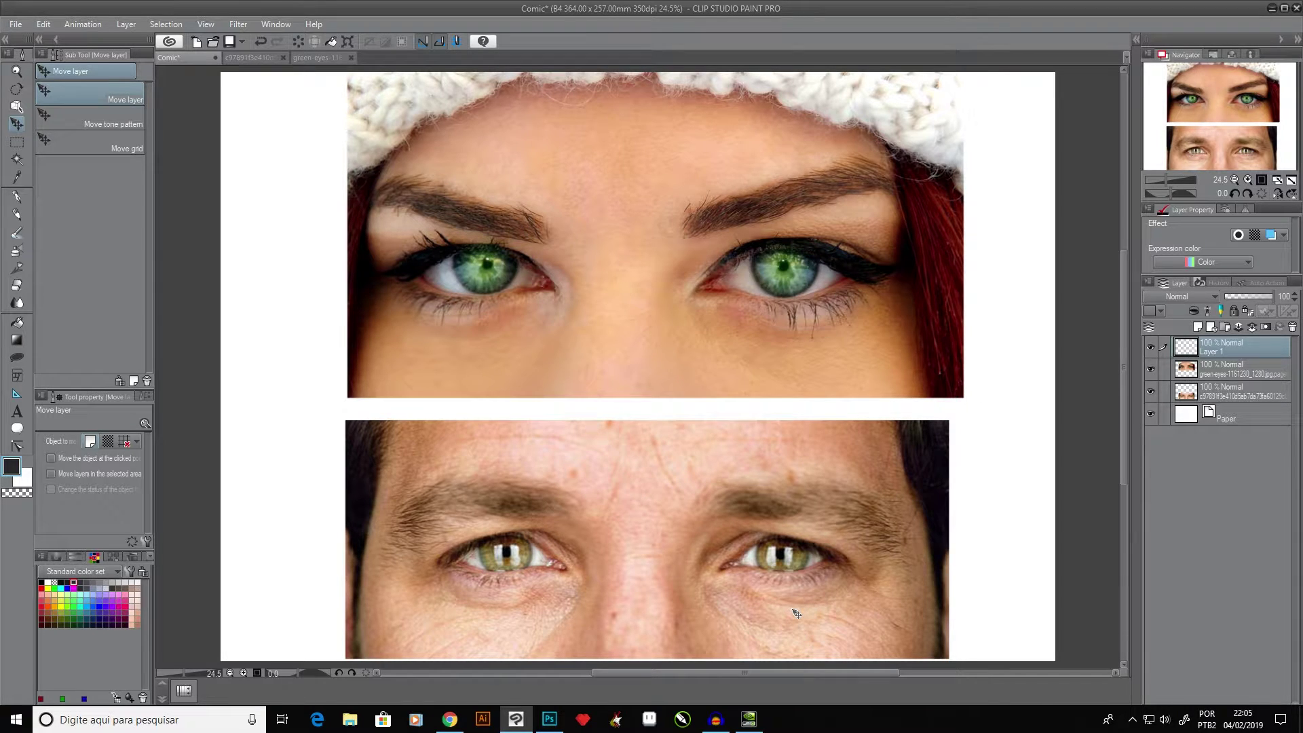
click(17, 214)
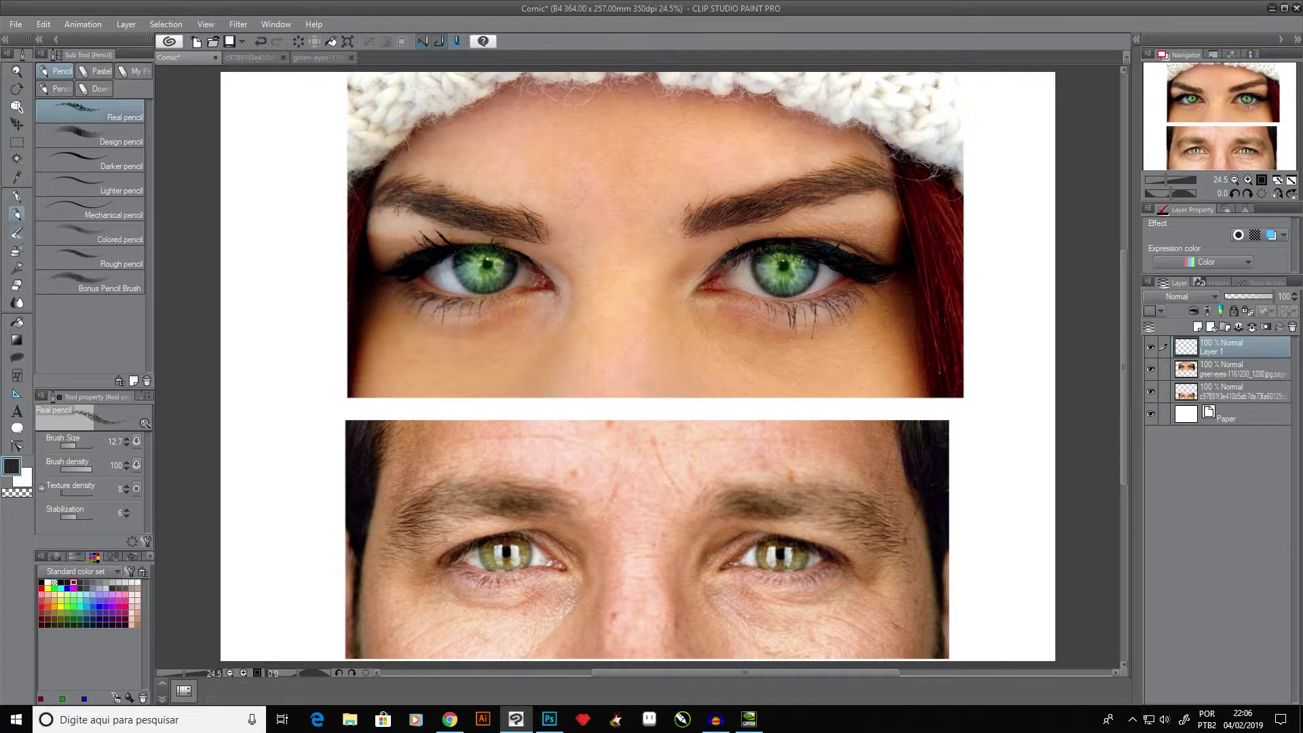
- Set the Real pencil's brush size to 40 and its colour to bright green
key(bracketright)
key(bracketright)
key(bracketright)
key(bracketright)
key(bracketright)
click(74, 606)
- Try green strokes across the man's eyebrow, and undo them together with the upward move of the woman's photo
drag(294, 537, 531, 488)
drag(434, 515, 535, 502)
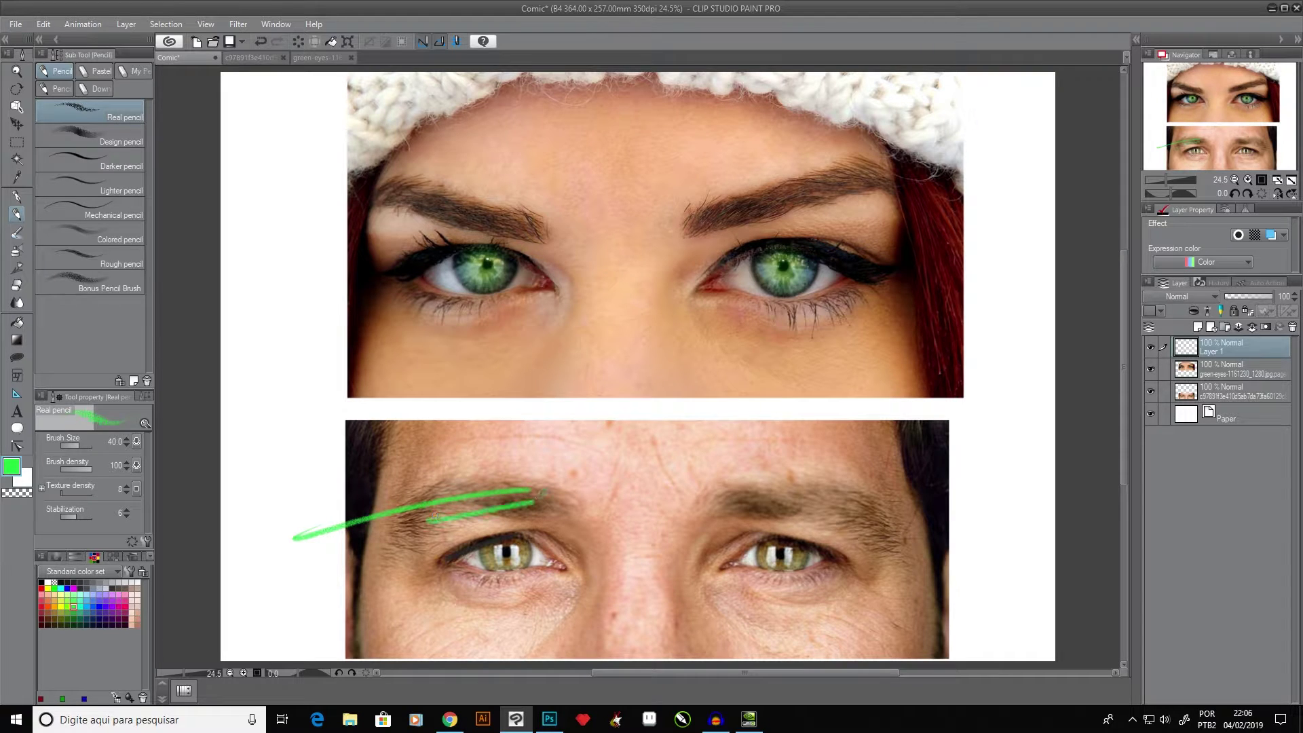
key(ctrl+z)
key(ctrl+z)
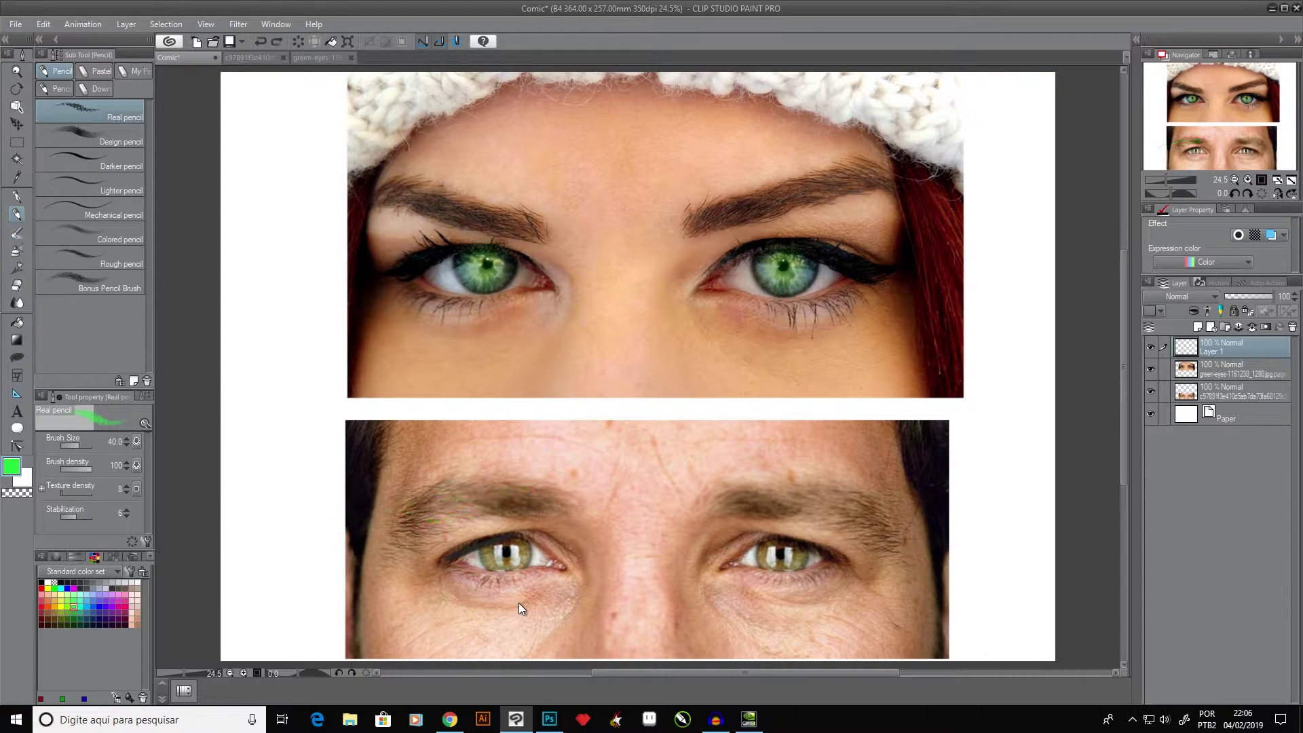
key(ctrl+z)
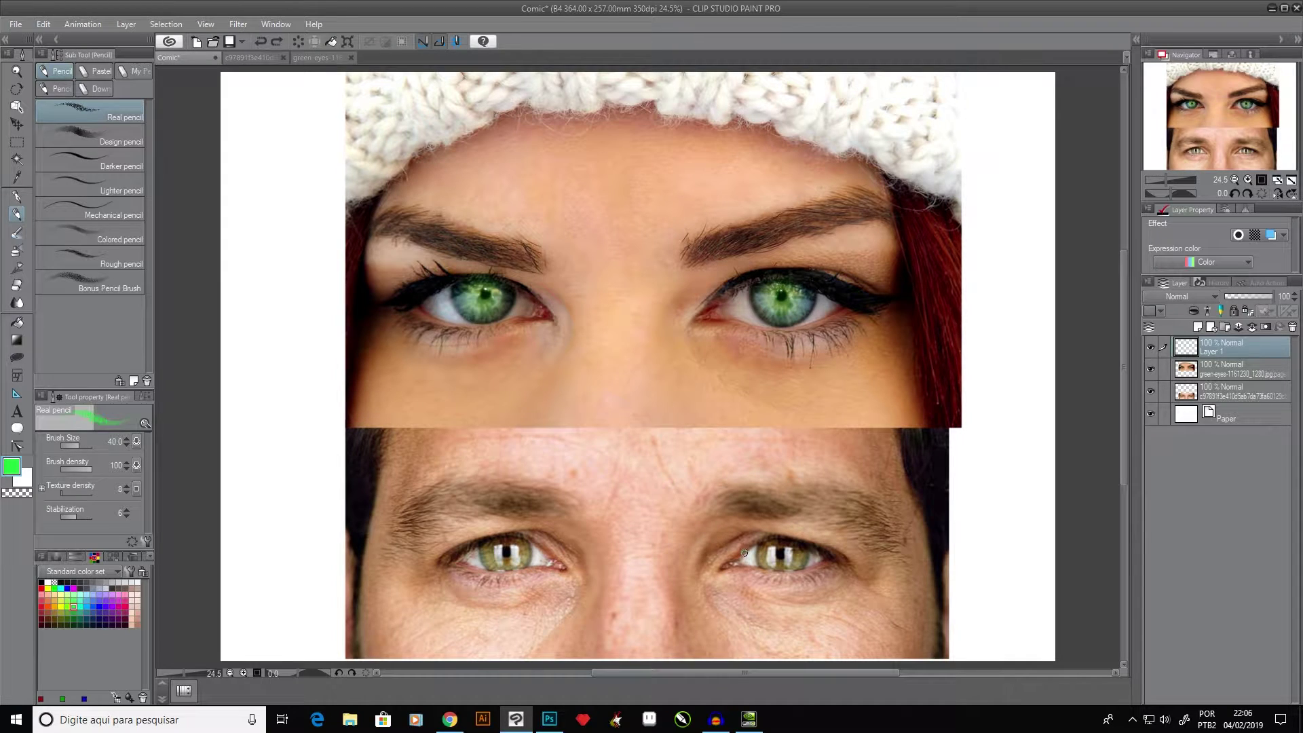
- Outline both of the man's eyes with angular green lines and one of the woman's with curved lines and slanted lash strokes
mouse_move(734, 567)
mouse_down()
mouse_move(760, 540)
mouse_move(840, 556)
mouse_move(770, 571)
mouse_move(829, 561)
mouse_move(815, 568)
mouse_up()
mouse_move(446, 563)
mouse_down()
mouse_move(535, 532)
mouse_move(468, 551)
mouse_move(527, 538)
mouse_move(557, 563)
mouse_move(458, 562)
mouse_move(565, 566)
mouse_up()
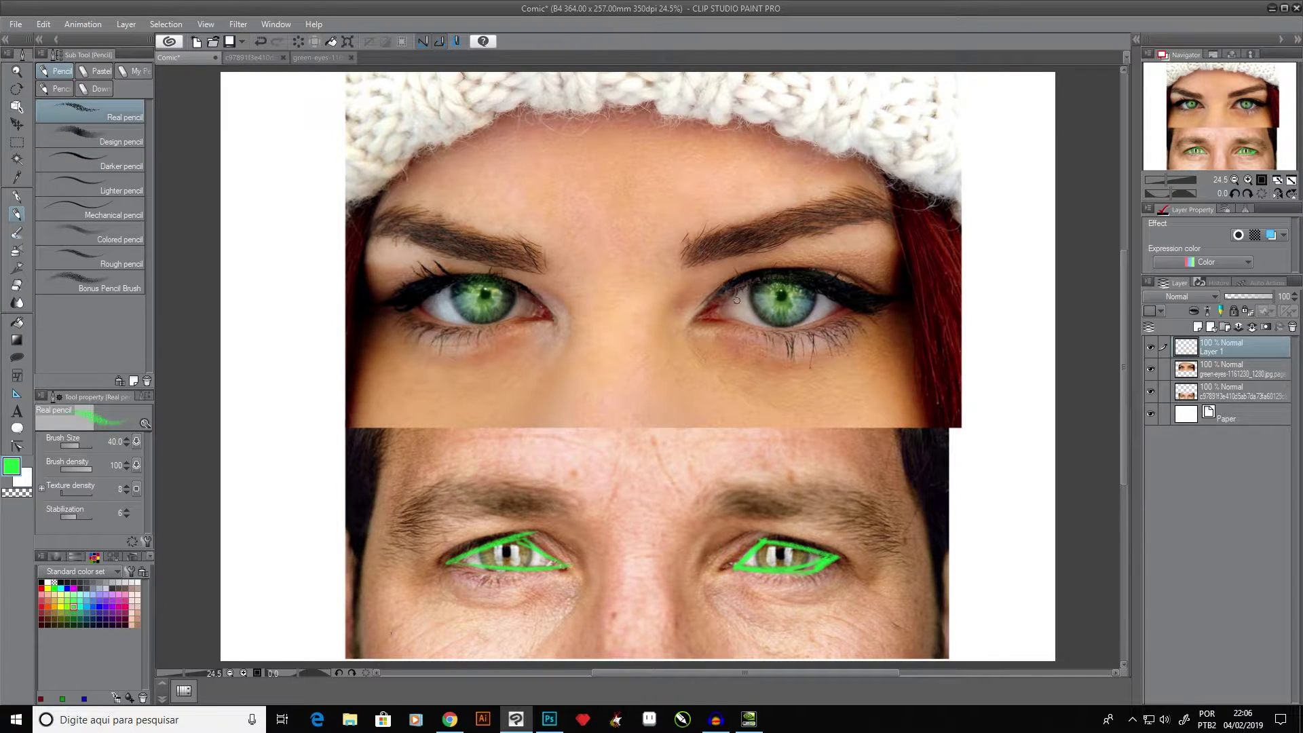
mouse_move(709, 317)
mouse_down()
mouse_move(730, 292)
mouse_move(778, 283)
mouse_move(843, 303)
mouse_up()
drag(736, 291, 861, 304)
mouse_move(711, 317)
mouse_down()
mouse_move(816, 327)
mouse_move(855, 296)
mouse_move(782, 327)
mouse_move(845, 300)
mouse_up()
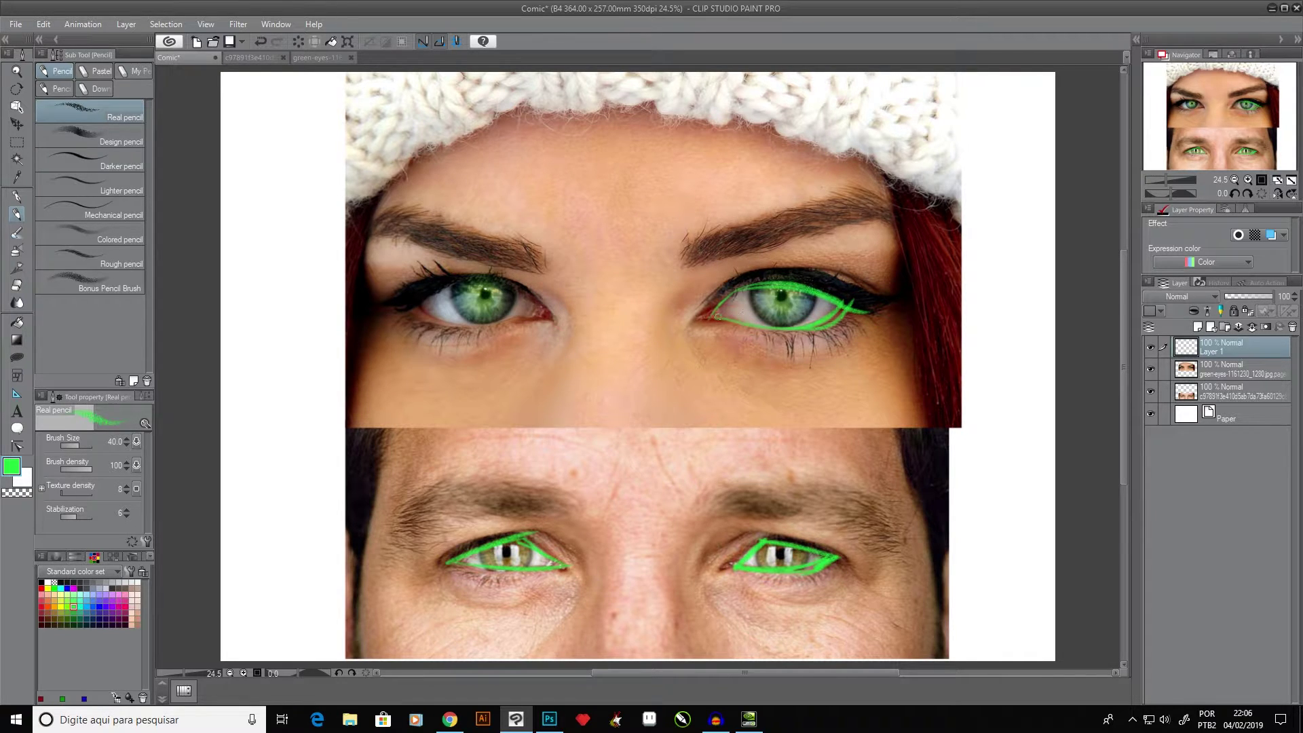
mouse_move(718, 316)
mouse_down()
mouse_move(696, 317)
mouse_move(724, 328)
mouse_move(815, 298)
mouse_up()
mouse_move(752, 283)
mouse_down()
mouse_move(830, 274)
mouse_move(858, 285)
mouse_up()
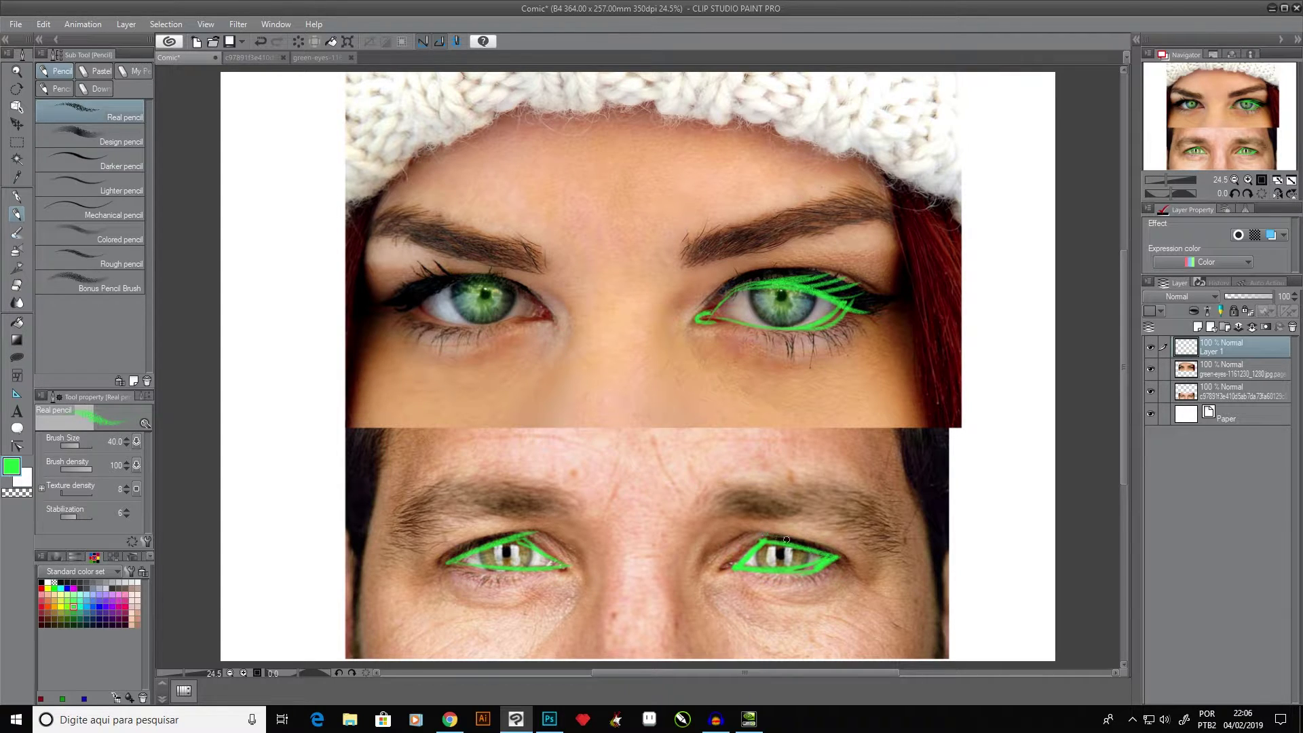
- Mark the corners and slanted inner edge of the man's eye, and draw a vertical line through the woman's iris
drag(841, 555, 860, 555)
click(725, 569)
mouse_move(766, 532)
mouse_down()
mouse_move(751, 565)
mouse_move(756, 553)
mouse_up()
drag(779, 287, 775, 344)
mouse_move(779, 303)
mouse_down()
mouse_move(776, 268)
mouse_move(734, 293)
mouse_move(775, 273)
mouse_move(826, 295)
mouse_up()
- Undo the latest corner and iris marks, and clear the remaining green outlines from Layer 1
key(ctrl+x)
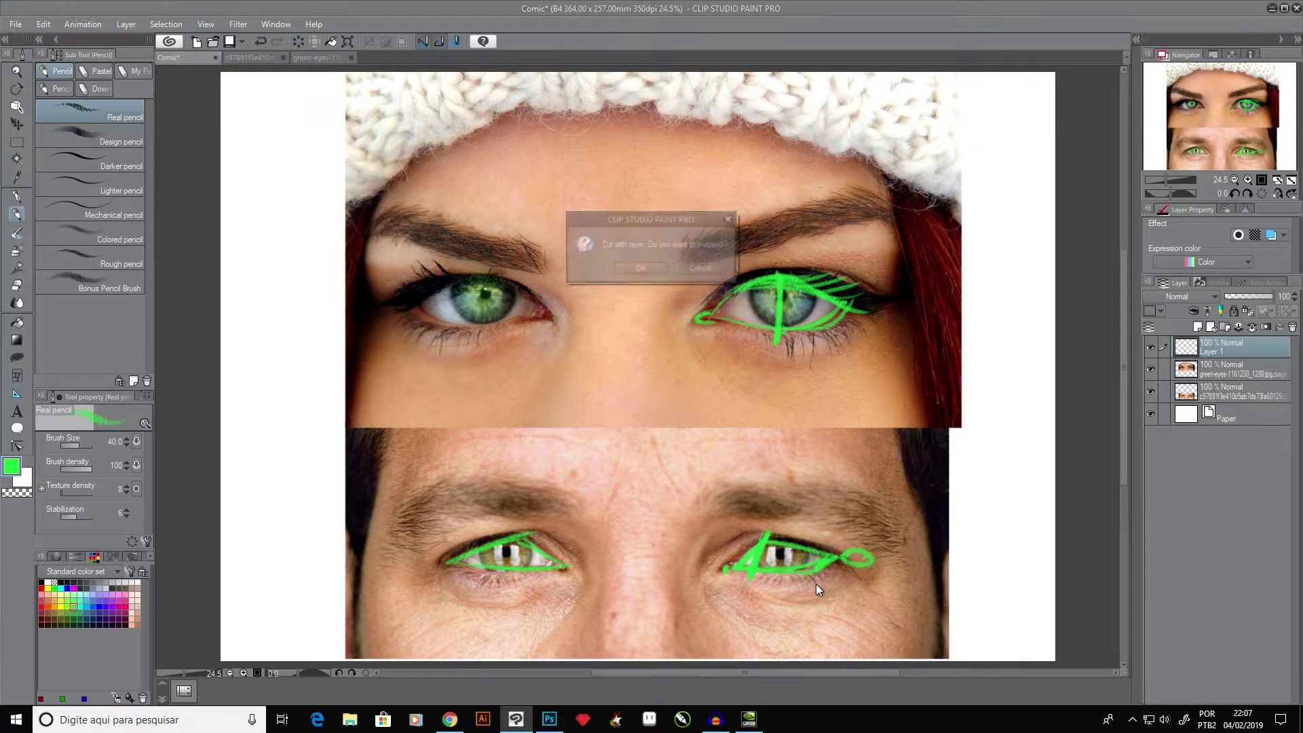
click(712, 266)
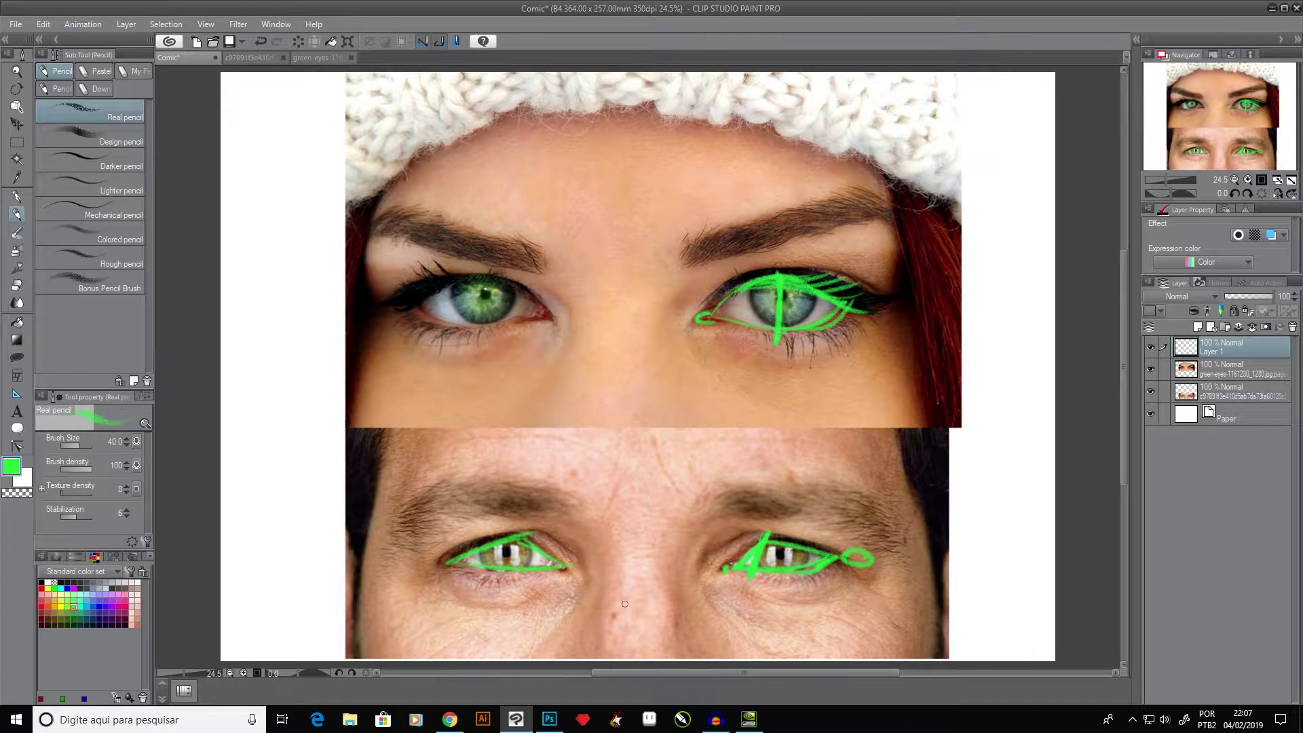
key(ctrl+z)
key(ctrl+z)
key(ctrl+z)
key(ctrl+z)
key(ctrl+z)
key(ctrl+z)
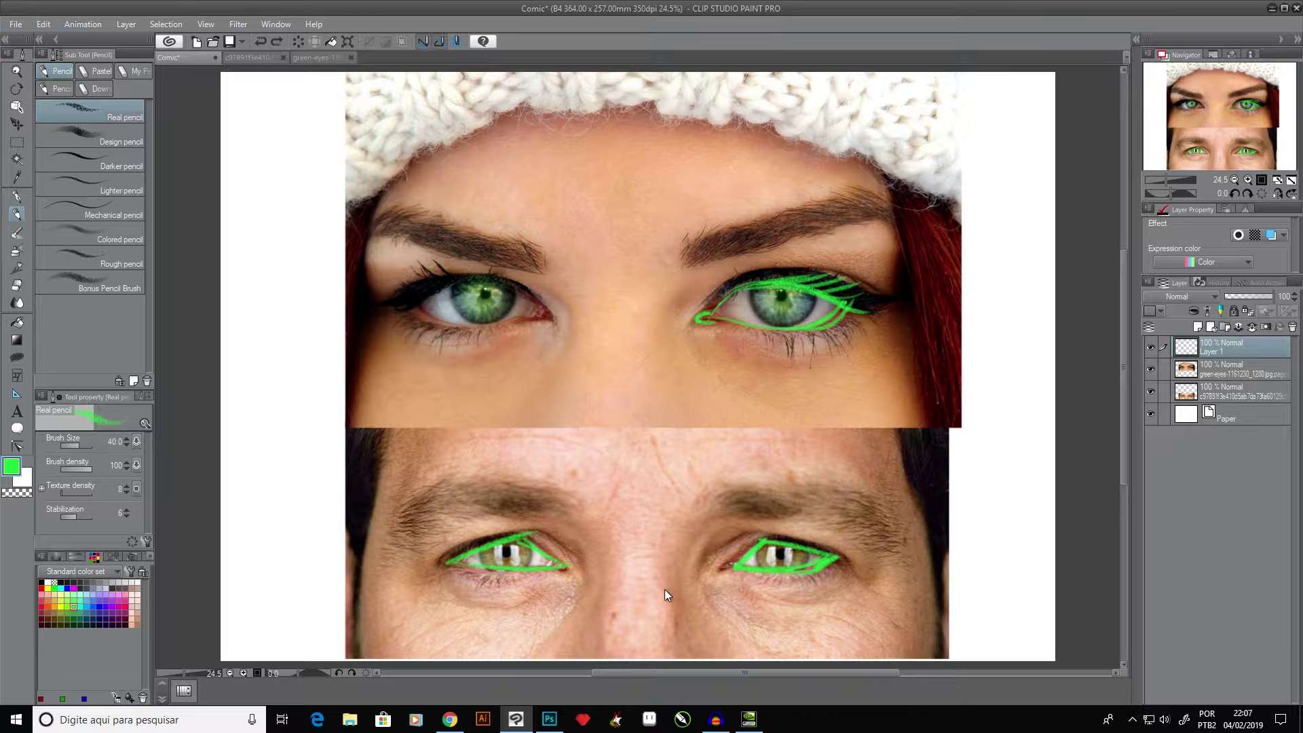
key(ctrl+z)
key(Delete)
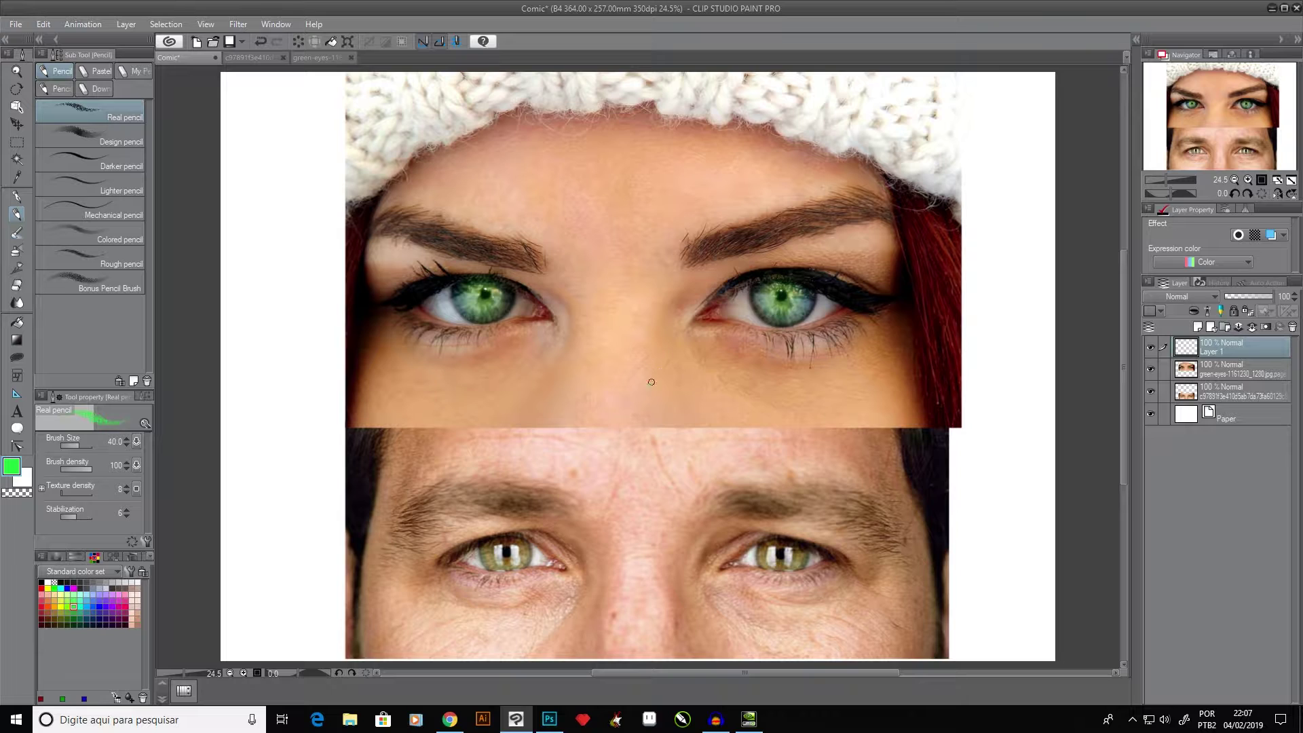
- Draw a short slanted green stroke on the woman's nose and an angular green outline around one of the man's eyes
drag(632, 412, 657, 378)
mouse_move(740, 562)
mouse_down()
mouse_move(775, 538)
mouse_move(837, 561)
mouse_move(735, 566)
mouse_up()
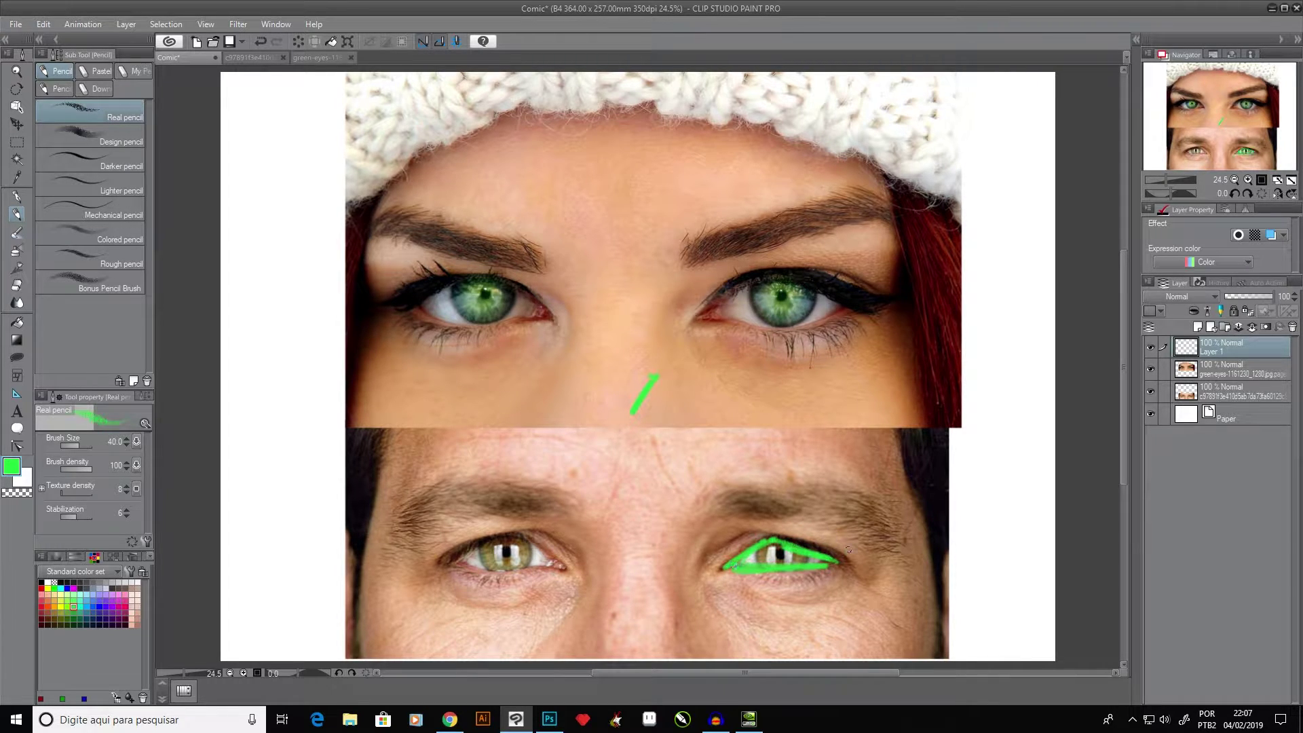
- Sketch black trapezoid, angular and almond eye shapes in the white margin beside the photos, and clear Layer 1
click(67, 582)
mouse_move(249, 407)
mouse_down()
mouse_move(277, 378)
mouse_move(334, 377)
mouse_move(333, 407)
mouse_up()
mouse_move(248, 407)
mouse_down()
mouse_move(342, 405)
mouse_move(292, 403)
mouse_up()
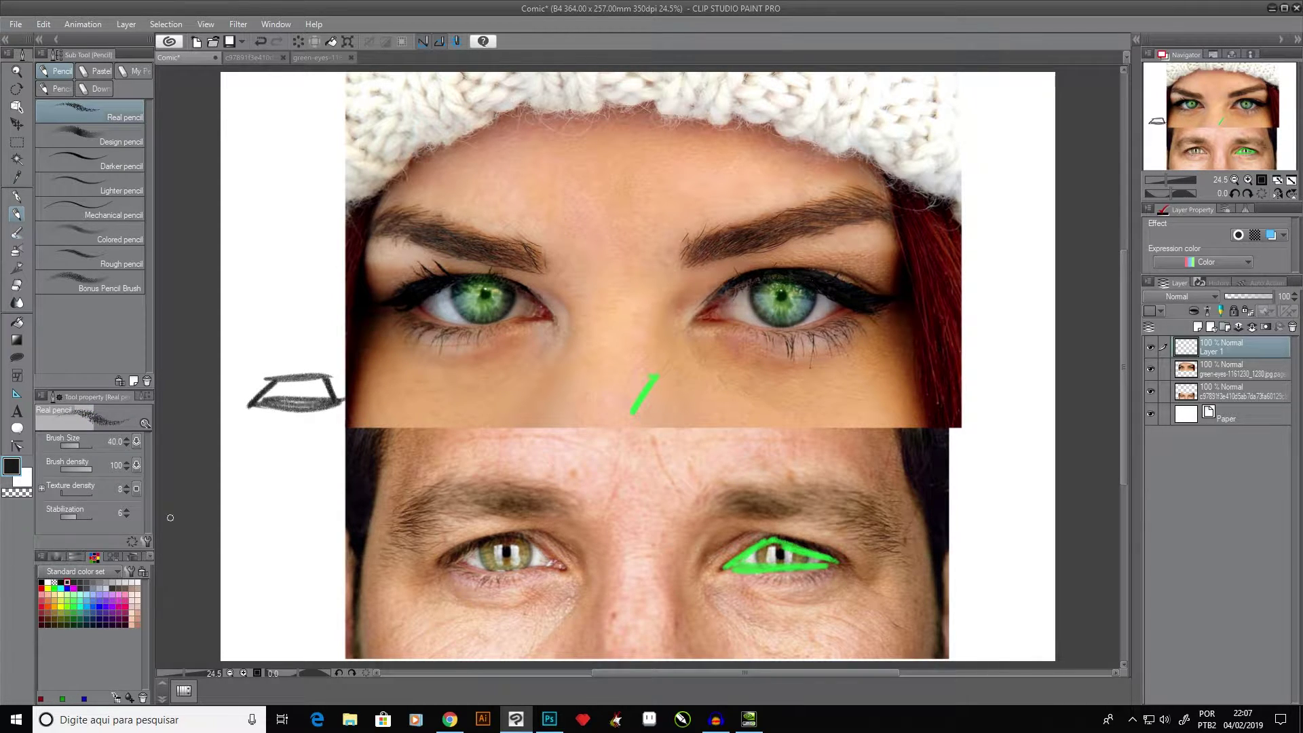
mouse_move(263, 476)
mouse_down()
mouse_move(248, 481)
mouse_move(306, 464)
mouse_move(258, 489)
mouse_move(307, 474)
mouse_move(313, 490)
mouse_move(310, 468)
mouse_move(316, 489)
mouse_up()
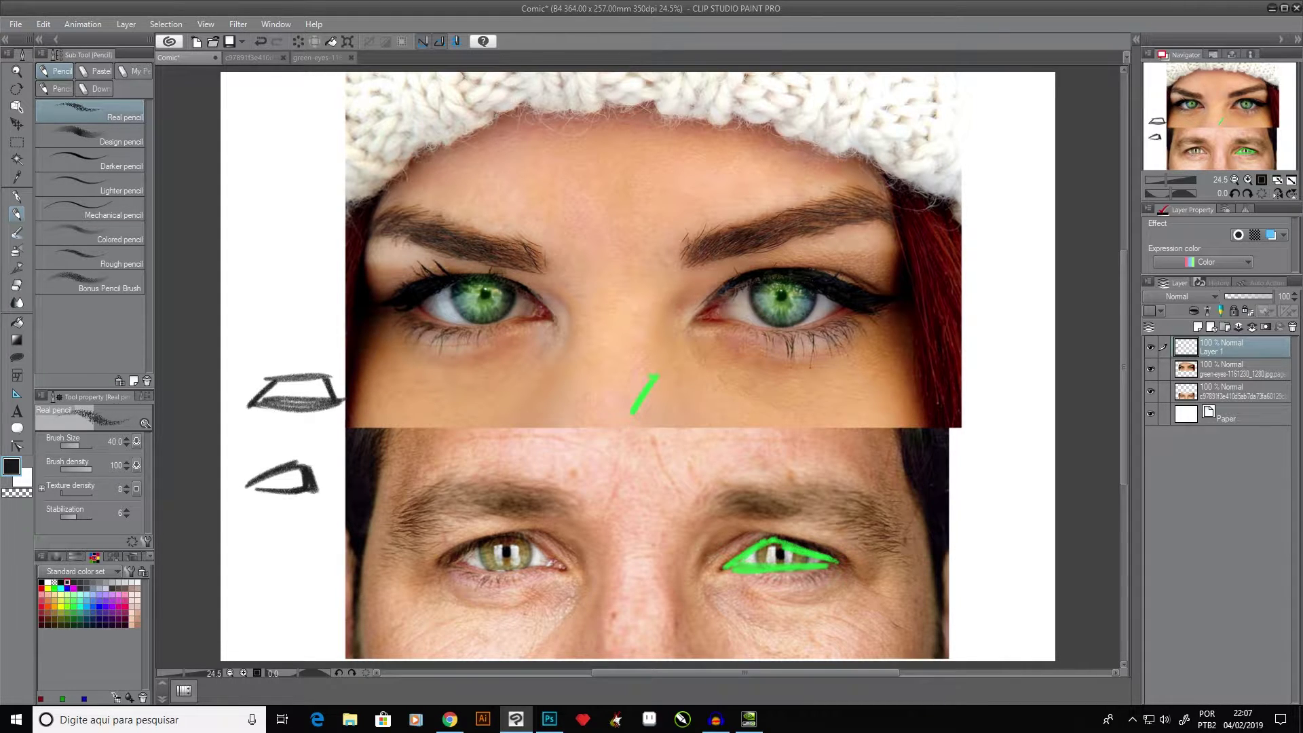
mouse_move(237, 303)
mouse_down()
mouse_move(314, 301)
mouse_move(264, 288)
mouse_move(315, 302)
mouse_move(244, 307)
mouse_move(265, 316)
mouse_move(312, 298)
mouse_move(268, 314)
mouse_move(311, 301)
mouse_move(301, 312)
mouse_up()
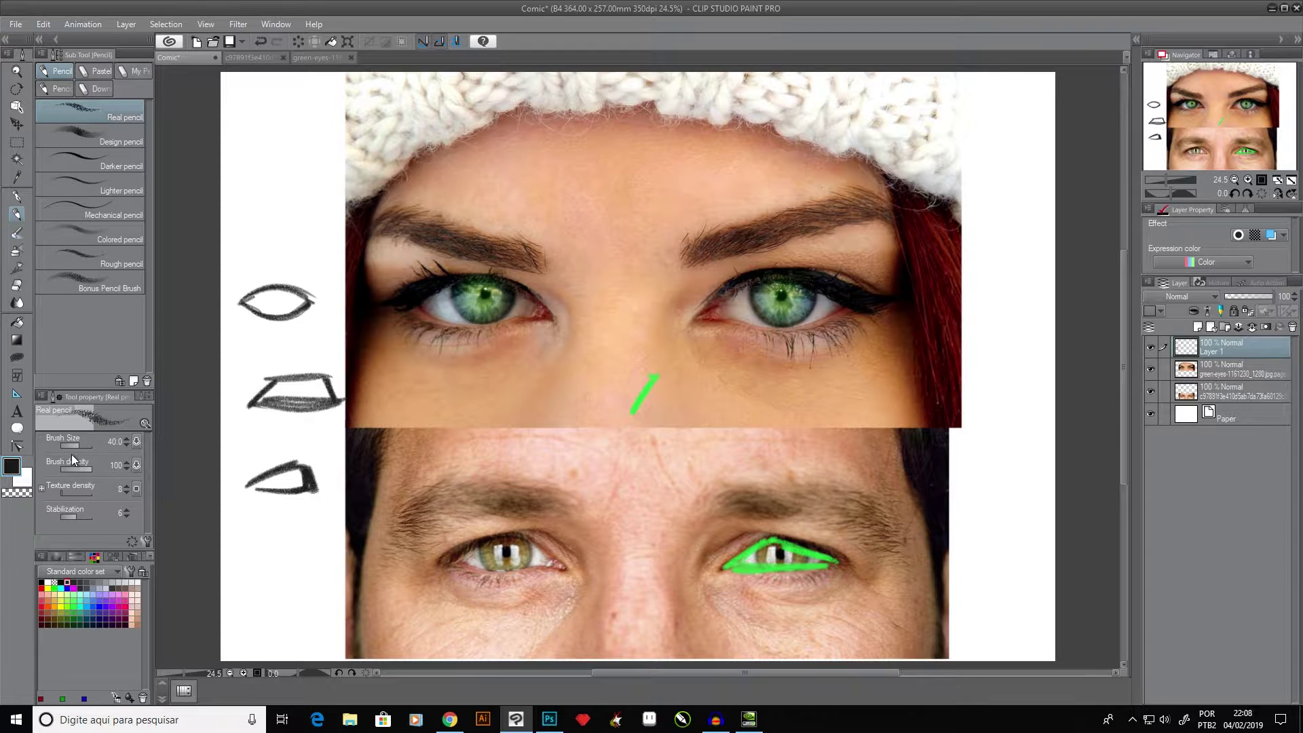
key(Delete)
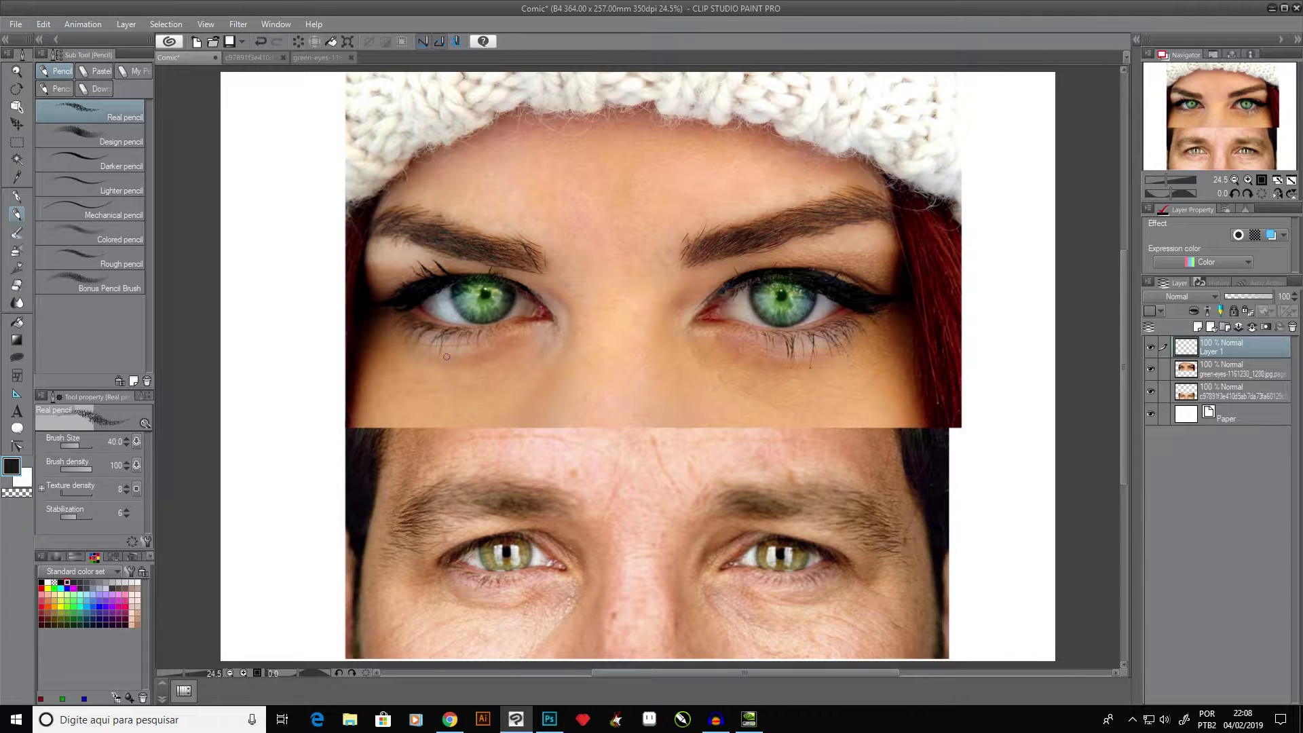
- Mark the area under one of the woman's eyes and one of the man's eyes in black, and clear the marks
mouse_move(451, 309)
mouse_down()
mouse_move(434, 312)
mouse_move(441, 353)
mouse_move(389, 327)
mouse_up()
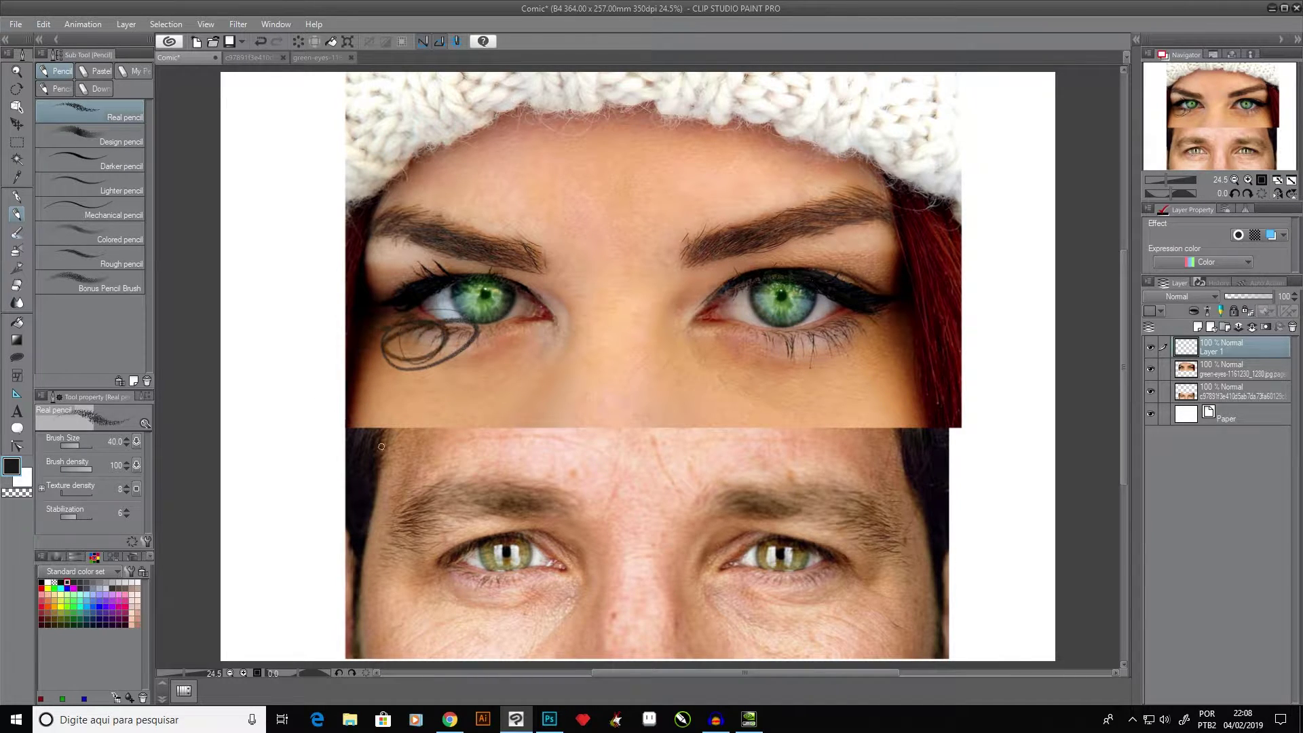
drag(446, 574, 530, 582)
key(Delete)
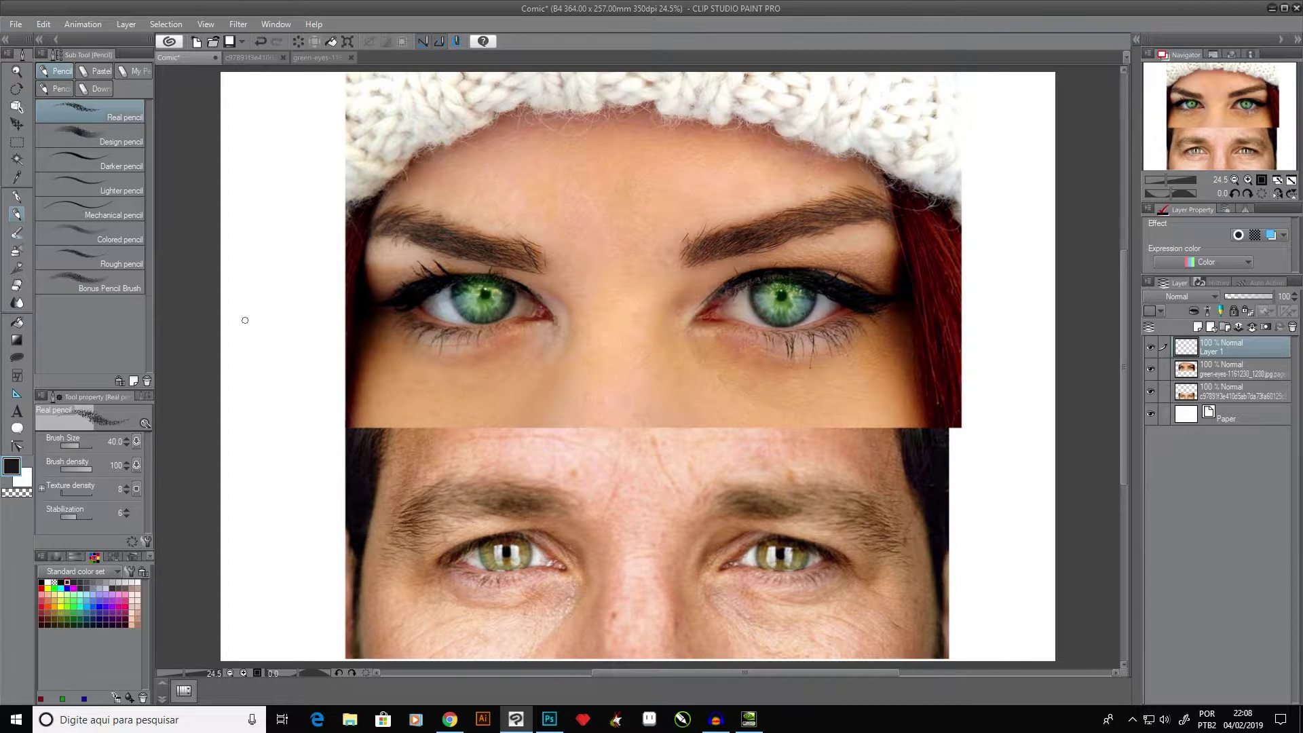
- Sketch a curved black upper lash line with eyelashes in the margin beside the woman's photo, and clear the sketch
mouse_move(234, 334)
mouse_down()
mouse_move(269, 305)
mouse_move(330, 322)
mouse_up()
mouse_move(237, 328)
mouse_down()
mouse_move(331, 325)
mouse_move(238, 327)
mouse_move(338, 322)
mouse_move(232, 324)
mouse_move(299, 305)
mouse_move(338, 322)
mouse_move(258, 337)
mouse_move(320, 311)
mouse_up()
mouse_move(245, 323)
mouse_down()
mouse_move(316, 326)
mouse_move(287, 309)
mouse_move(330, 323)
mouse_move(285, 306)
mouse_move(308, 305)
mouse_move(274, 310)
mouse_move(328, 329)
mouse_up()
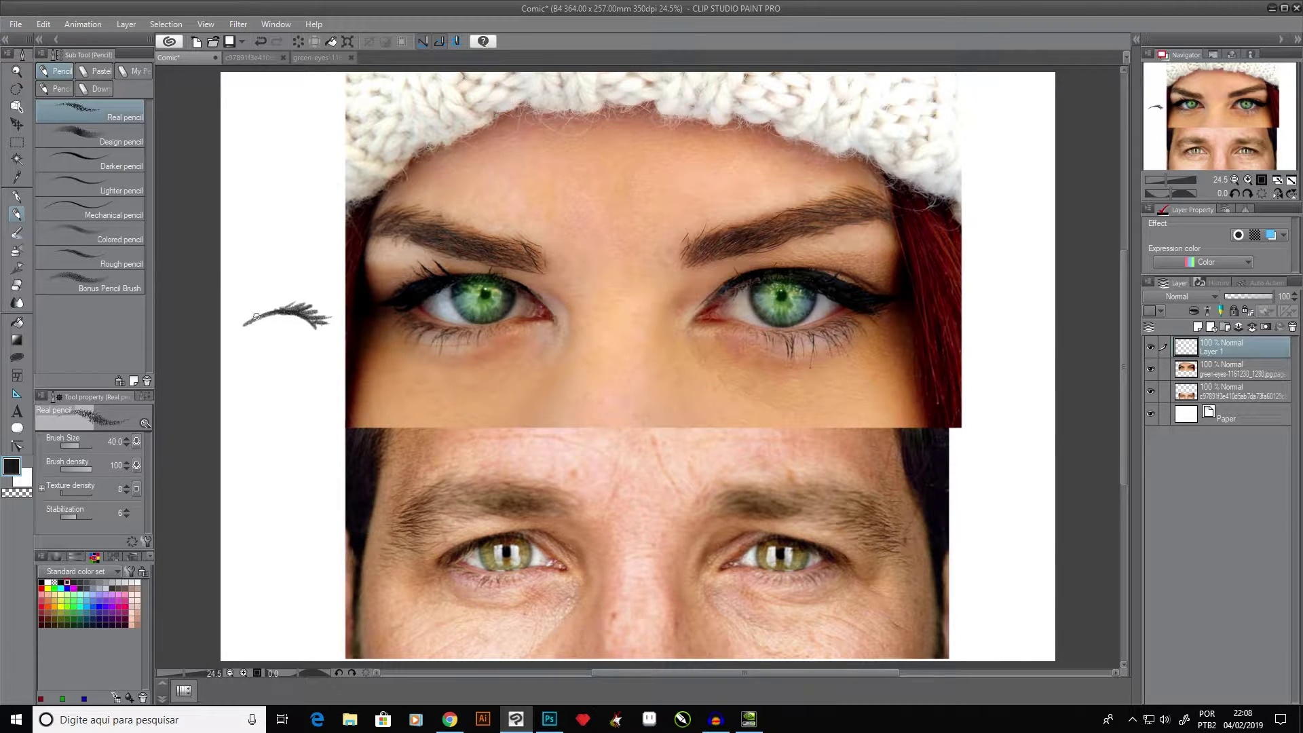
mouse_move(249, 323)
mouse_down()
mouse_move(279, 303)
mouse_move(251, 326)
mouse_move(299, 339)
mouse_move(316, 329)
mouse_move(274, 340)
mouse_up()
key(Delete)
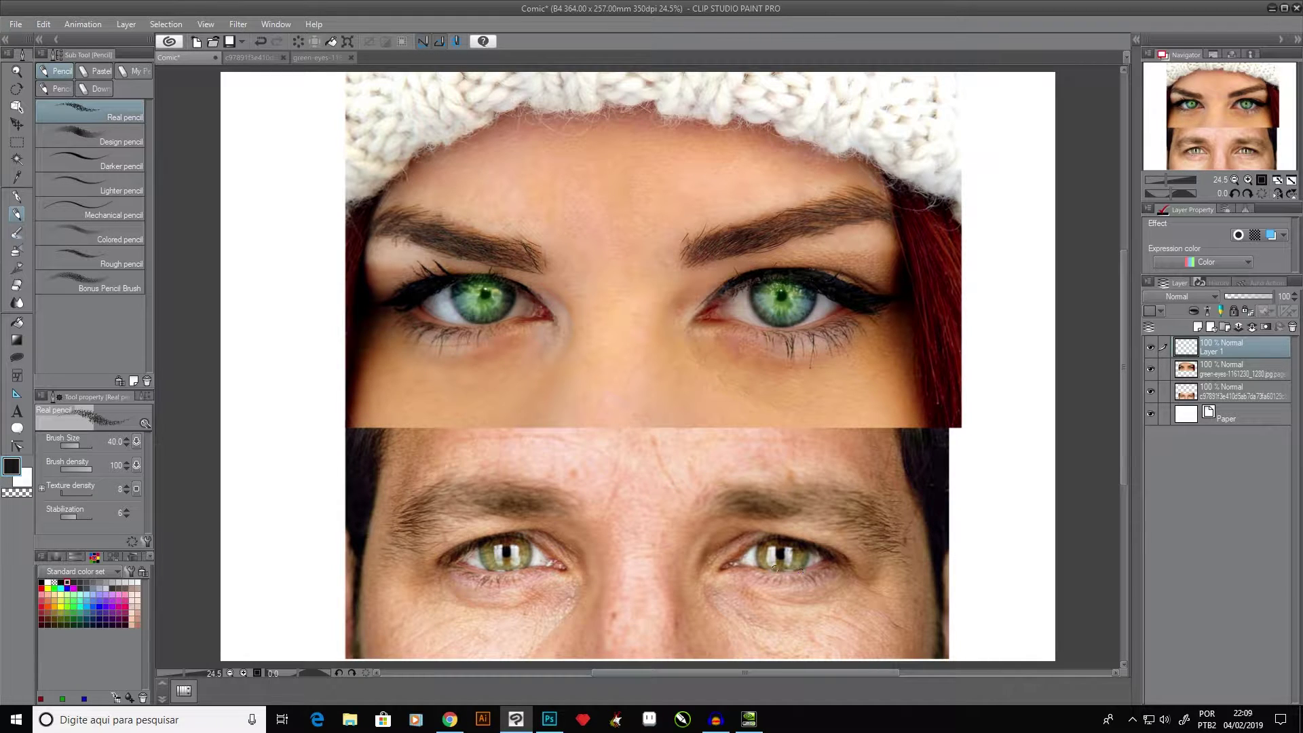
- Outline one of the man's eyes in black along the upper and lower lids, and clear the outline
drag(776, 567, 829, 553)
mouse_move(739, 555)
mouse_down()
mouse_move(821, 552)
mouse_move(802, 582)
mouse_move(843, 557)
mouse_move(797, 577)
mouse_move(720, 572)
mouse_move(799, 576)
mouse_move(849, 564)
mouse_move(831, 555)
mouse_move(861, 557)
mouse_up()
mouse_move(774, 535)
mouse_down()
mouse_move(723, 540)
mouse_move(707, 560)
mouse_up()
drag(732, 537, 763, 532)
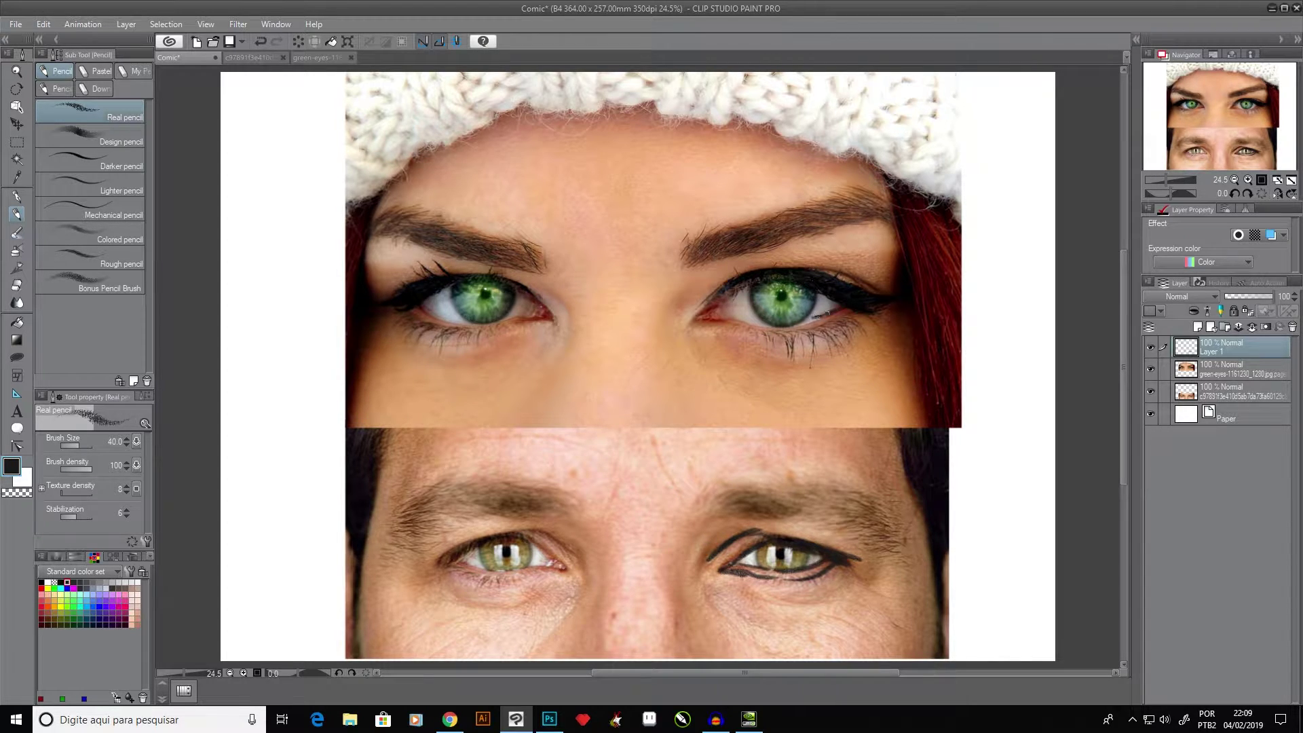
mouse_move(856, 312)
mouse_down()
mouse_move(822, 330)
mouse_move(858, 311)
mouse_move(803, 335)
mouse_move(849, 322)
mouse_up()
key(Delete)
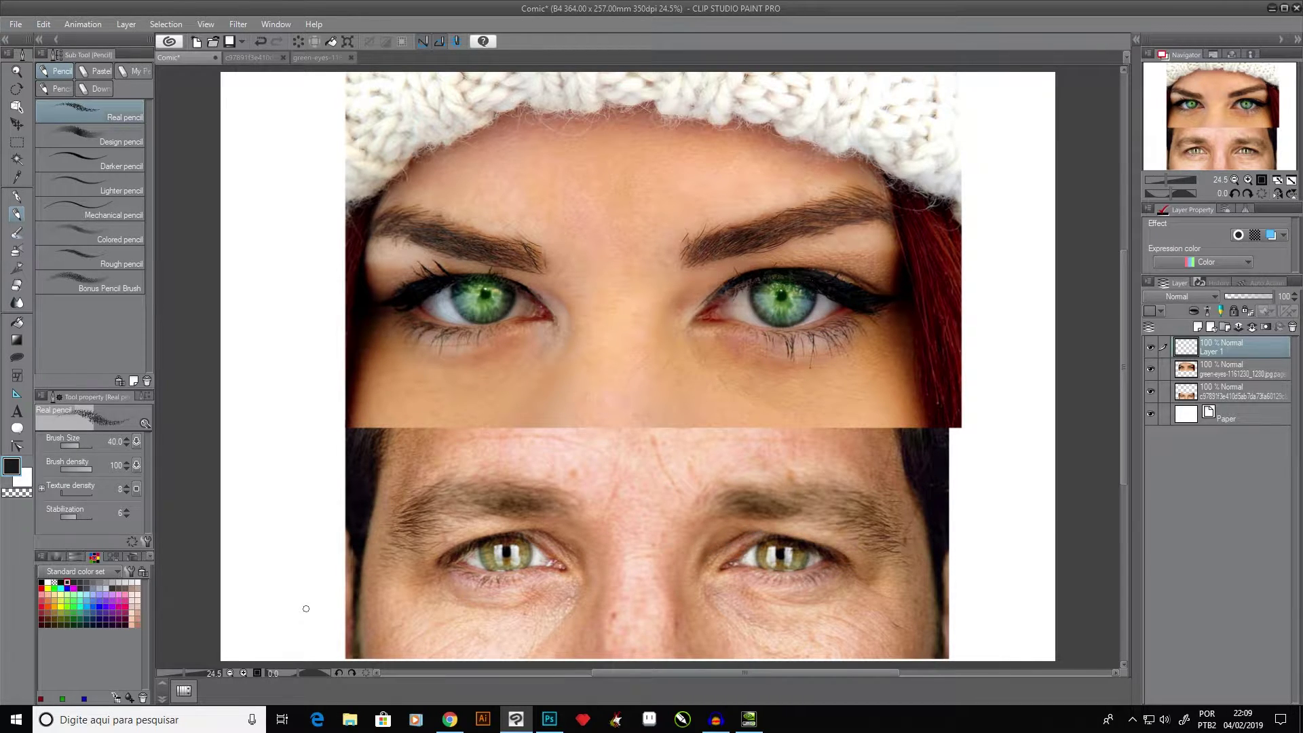
- Hide both reference photos and sketch a large circle for the eyeball on the blank canvas
click(1150, 368)
click(1150, 391)
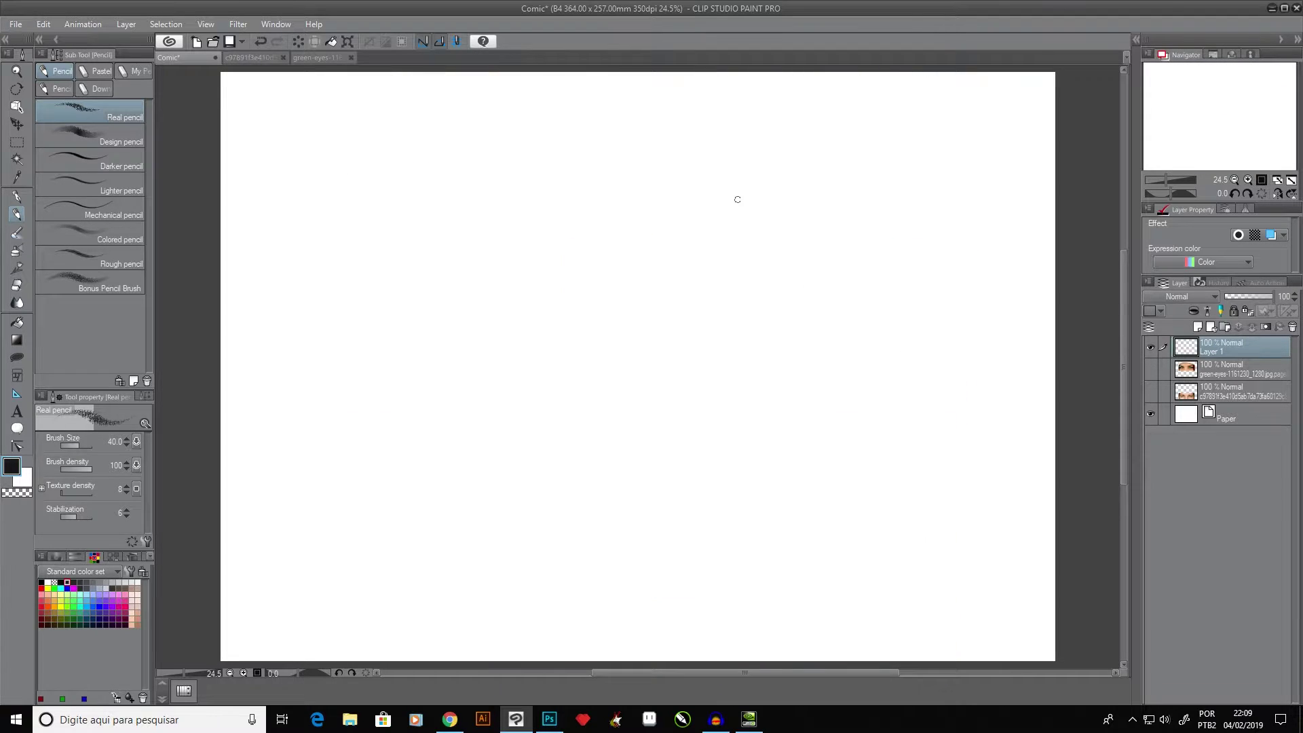
drag(743, 184, 698, 239)
mouse_move(709, 200)
mouse_down()
mouse_move(807, 178)
mouse_move(701, 271)
mouse_move(723, 285)
mouse_move(800, 278)
mouse_up()
drag(763, 171, 818, 199)
mouse_move(788, 275)
mouse_down()
mouse_move(767, 291)
mouse_move(824, 229)
mouse_move(784, 176)
mouse_move(809, 258)
mouse_move(760, 291)
mouse_up()
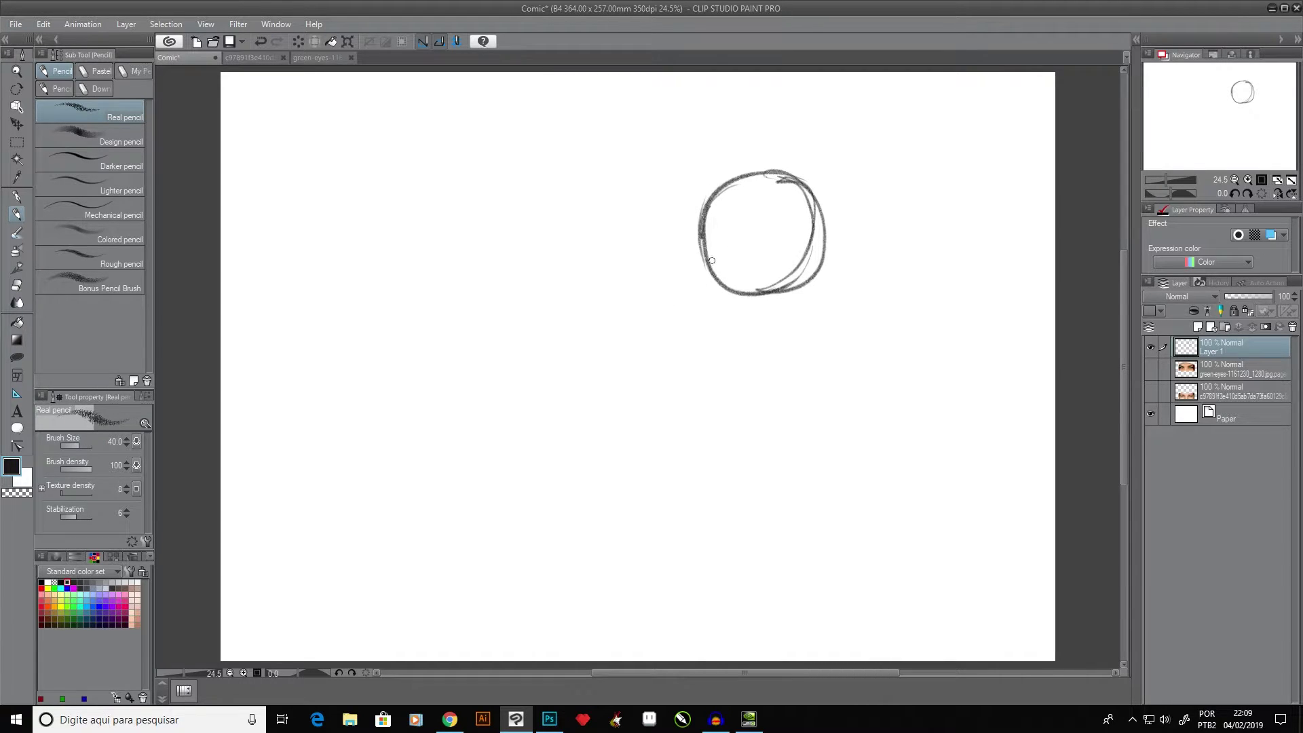
- Draw the iris, the pupil and short eyelid strokes at the front edge of the eyeball as seen from the side
mouse_move(717, 222)
mouse_down()
mouse_move(705, 224)
mouse_move(716, 221)
mouse_move(710, 259)
mouse_move(711, 216)
mouse_move(707, 242)
mouse_up()
mouse_move(689, 223)
mouse_down()
mouse_move(759, 231)
mouse_move(695, 261)
mouse_up()
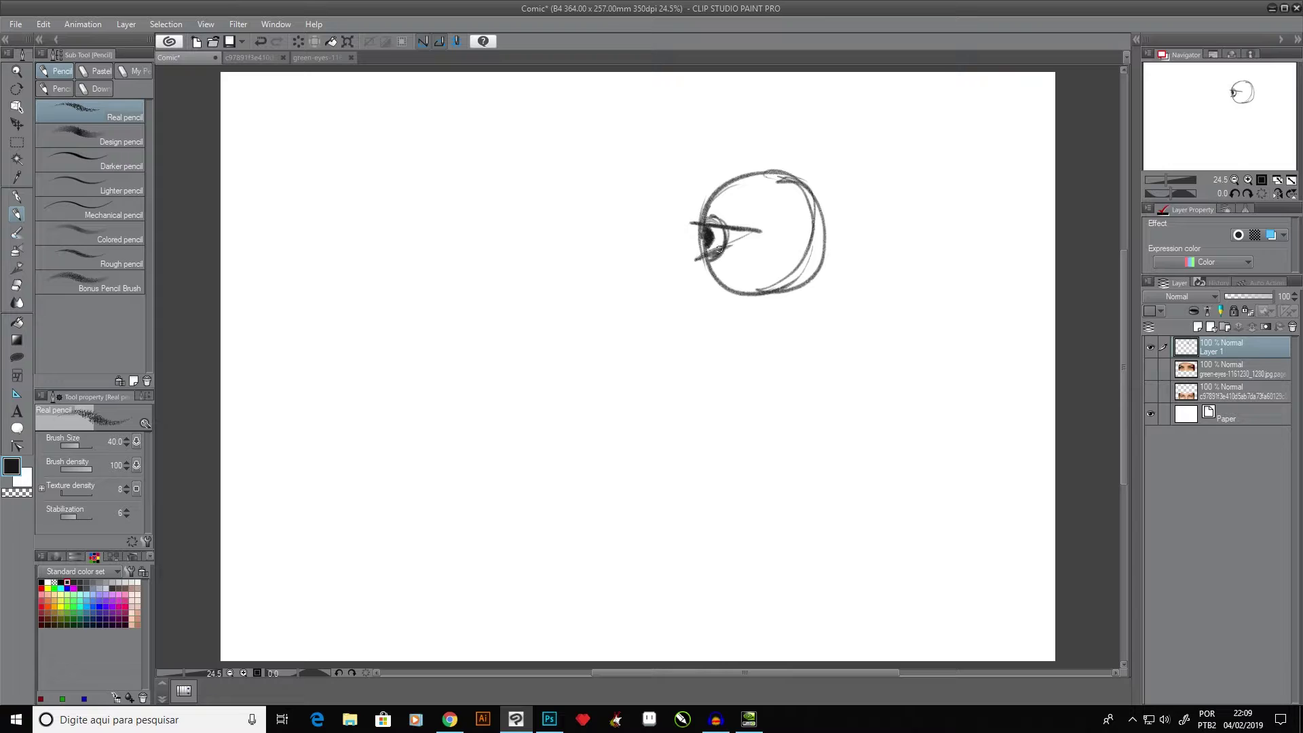
mouse_move(761, 231)
mouse_down()
mouse_move(725, 249)
mouse_move(705, 193)
mouse_move(692, 219)
mouse_move(700, 273)
mouse_up()
mouse_move(702, 228)
mouse_down()
mouse_move(706, 251)
mouse_move(702, 224)
mouse_move(659, 243)
mouse_move(688, 234)
mouse_move(688, 249)
mouse_up()
key(ctrl+z)
key(ctrl+z)
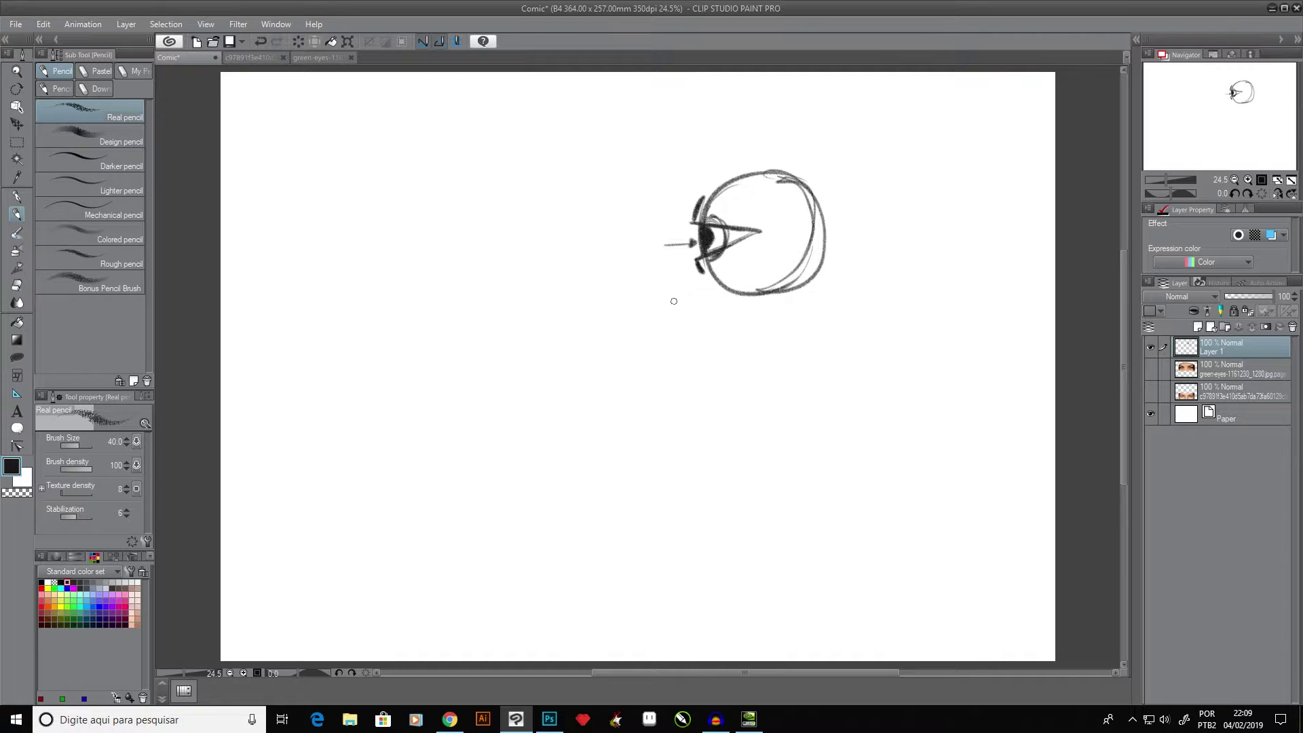
- Draw direction strokes in front of the side-view eyelids, and undo them
drag(673, 301, 690, 278)
drag(662, 205, 683, 210)
key(ctrl+z)
key(ctrl+z)
key(ctrl+z)
key(ctrl+z)
key(ctrl+z)
key(ctrl+z)
key(ctrl+z)
key(ctrl+z)
- Show the woman's photo, add a new layer above Layer 1, and hide Layer 1
click(1150, 346)
click(1150, 369)
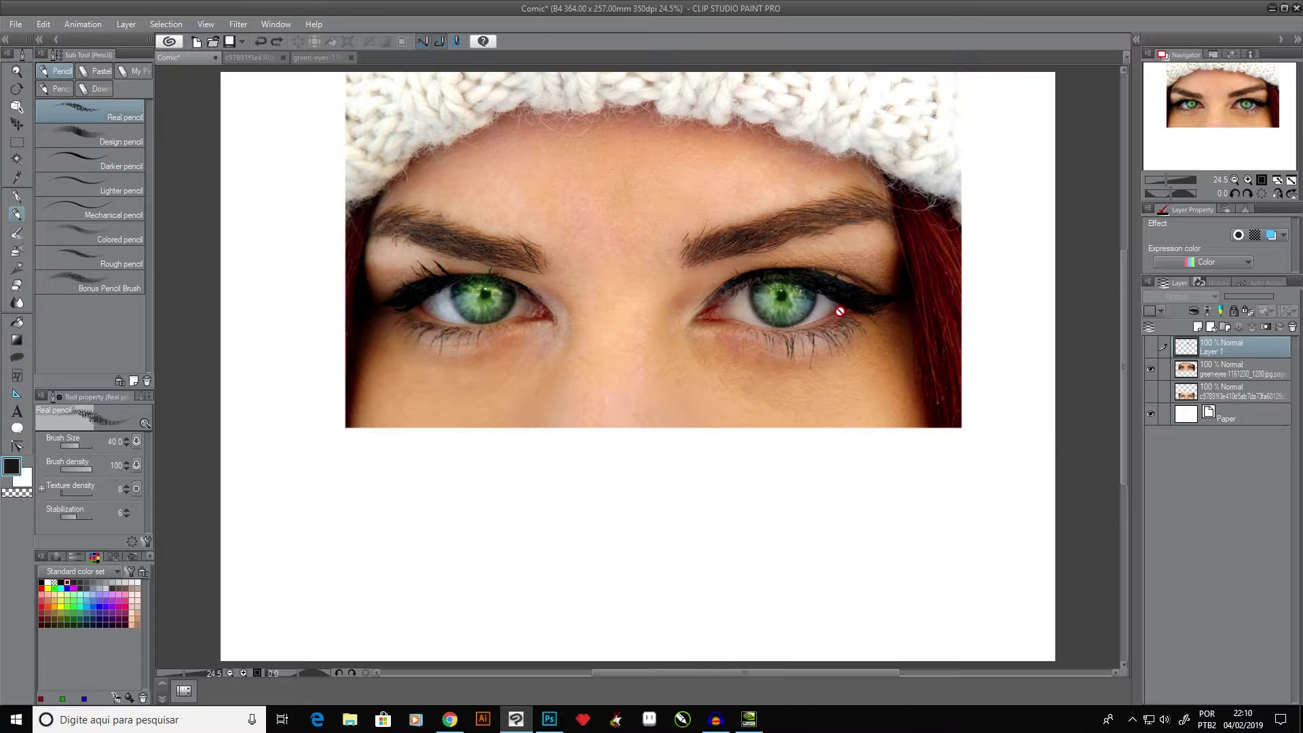
click(1198, 370)
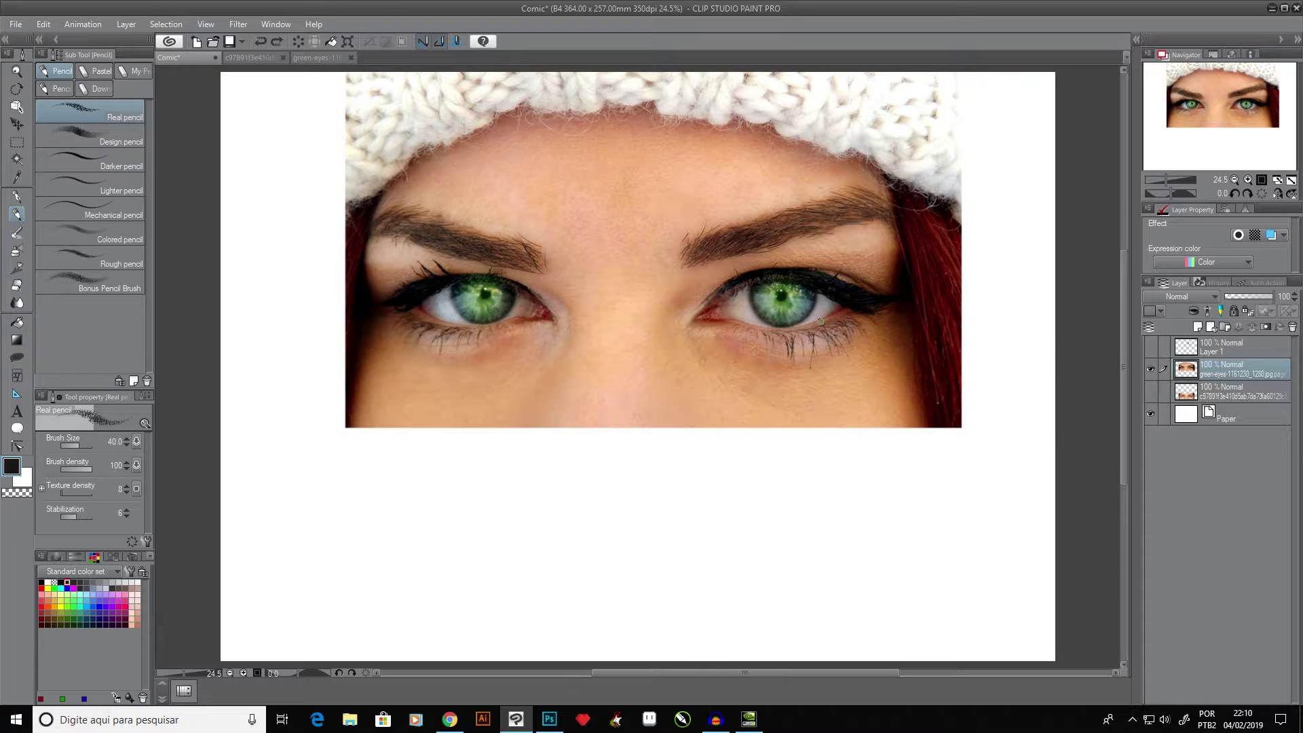
click(1150, 347)
click(1163, 352)
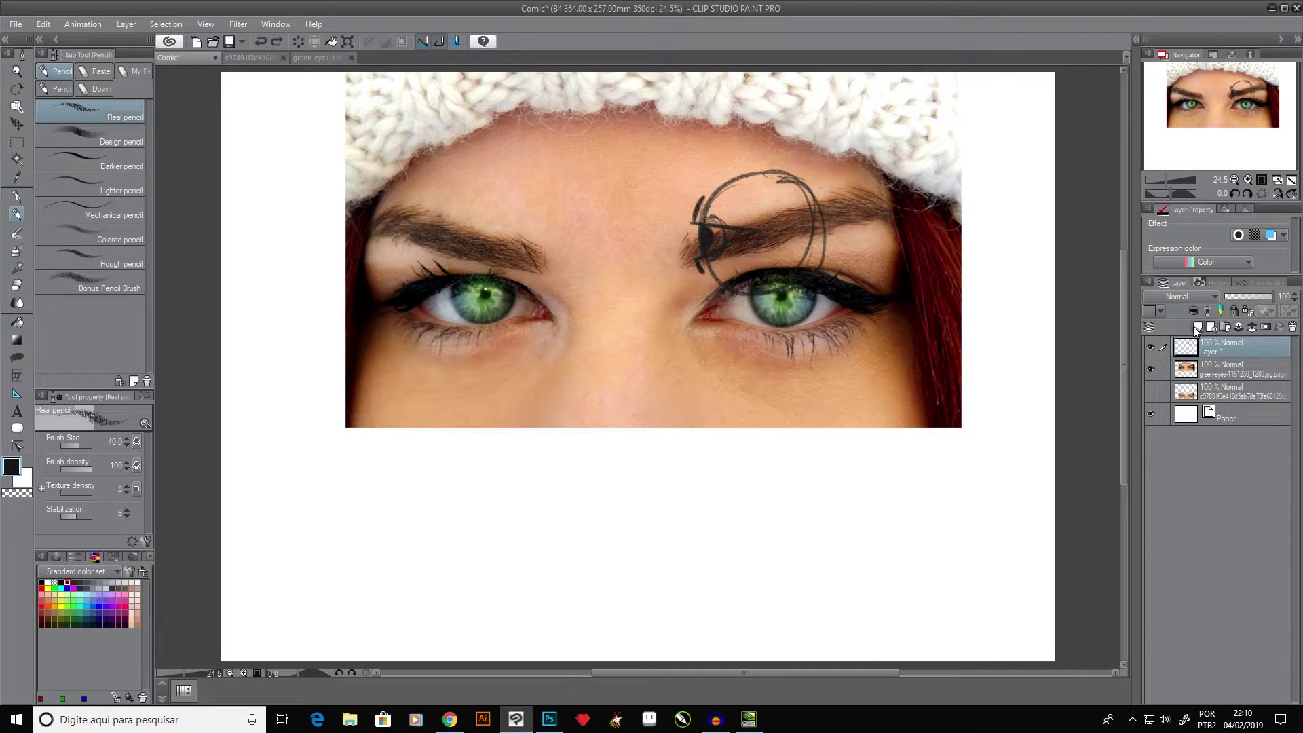
click(1198, 327)
click(1150, 369)
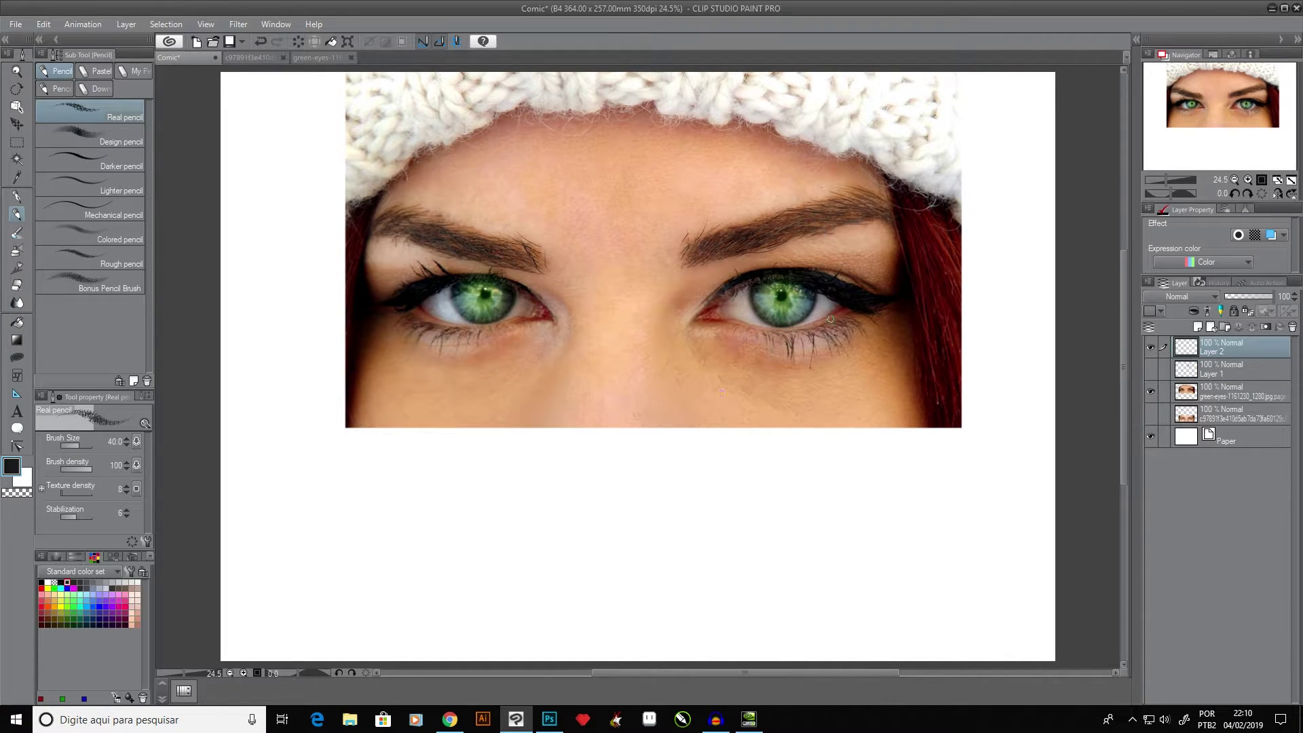
- Mark the outer lower lid of one of the woman's eyes, undo the mark, and hide the woman's photo
mouse_move(830, 319)
mouse_down()
mouse_move(801, 324)
mouse_move(846, 305)
mouse_move(850, 315)
mouse_move(809, 331)
mouse_move(852, 311)
mouse_up()
key(ctrl+z)
key(ctrl+z)
click(1150, 391)
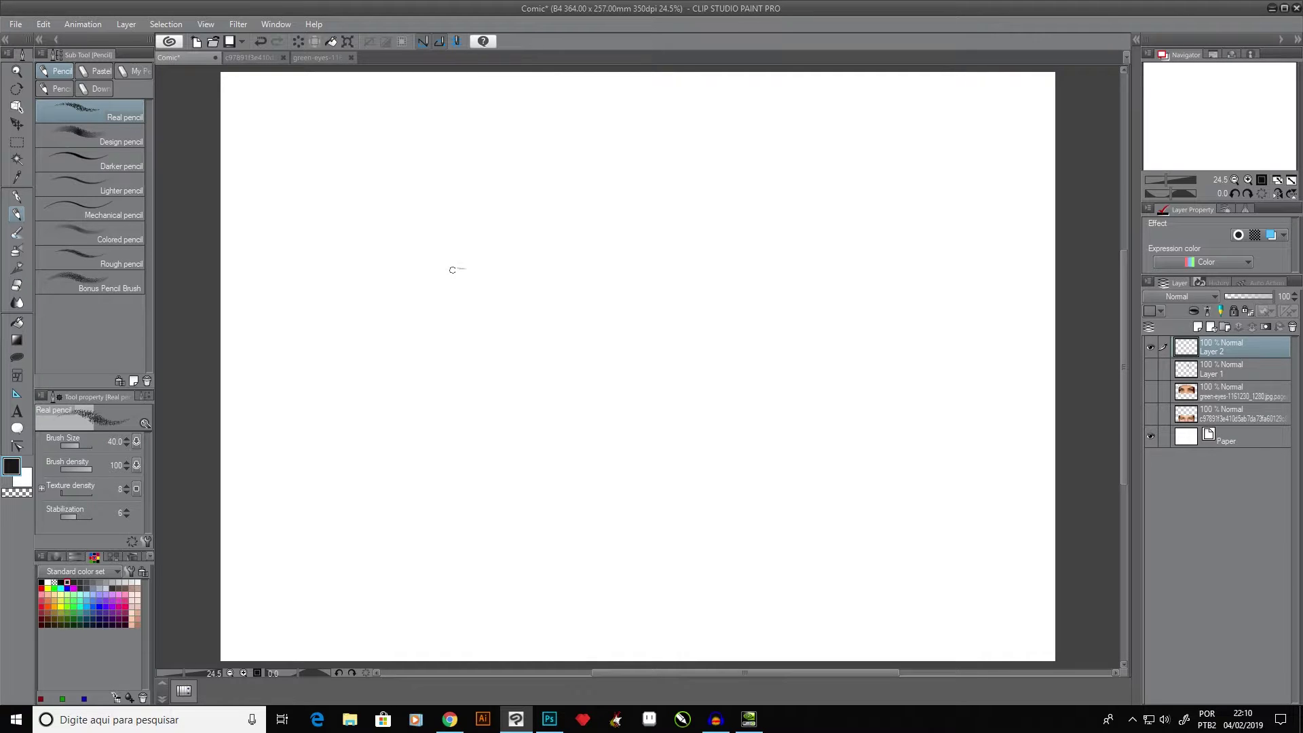
- Sketch a horizontal eye guide line crossed by a vertical centre line, and clear Layer 2
drag(450, 269, 796, 274)
drag(595, 268, 903, 253)
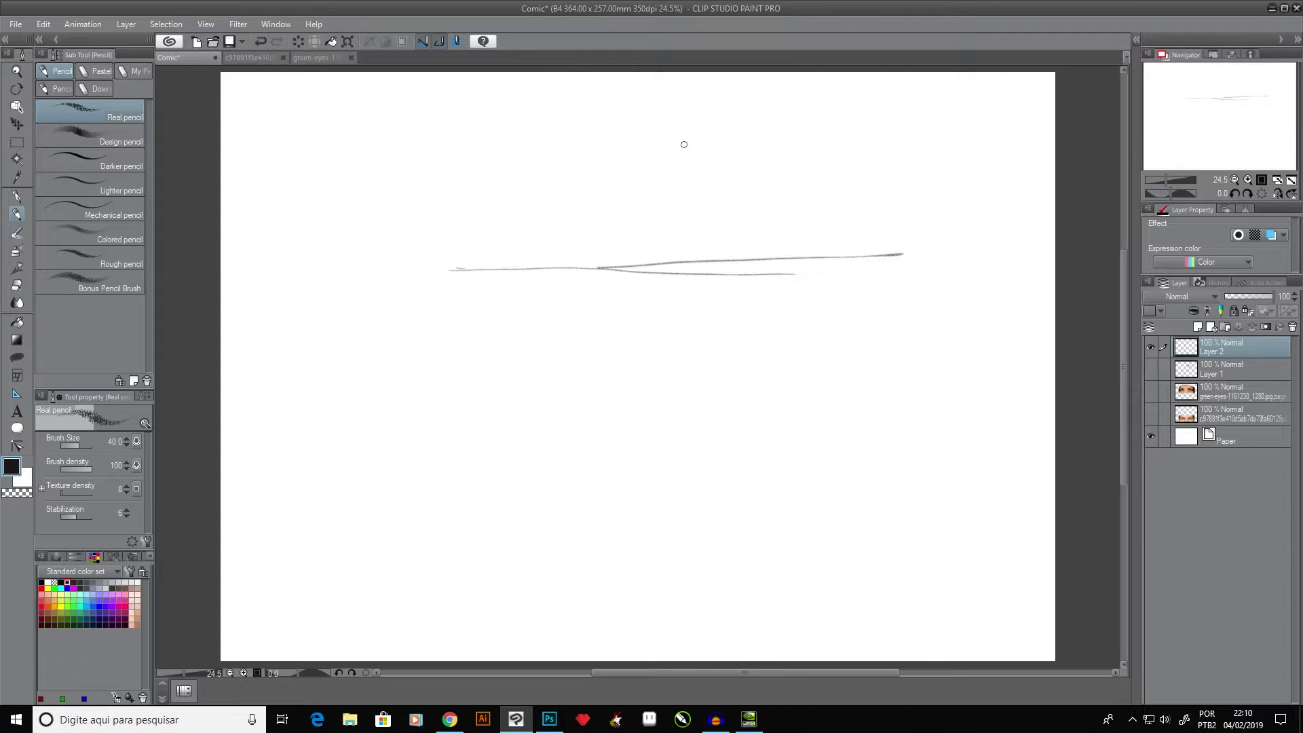
drag(683, 140, 684, 293)
drag(677, 183, 684, 335)
mouse_move(714, 270)
mouse_down()
mouse_move(650, 278)
mouse_move(814, 282)
mouse_up()
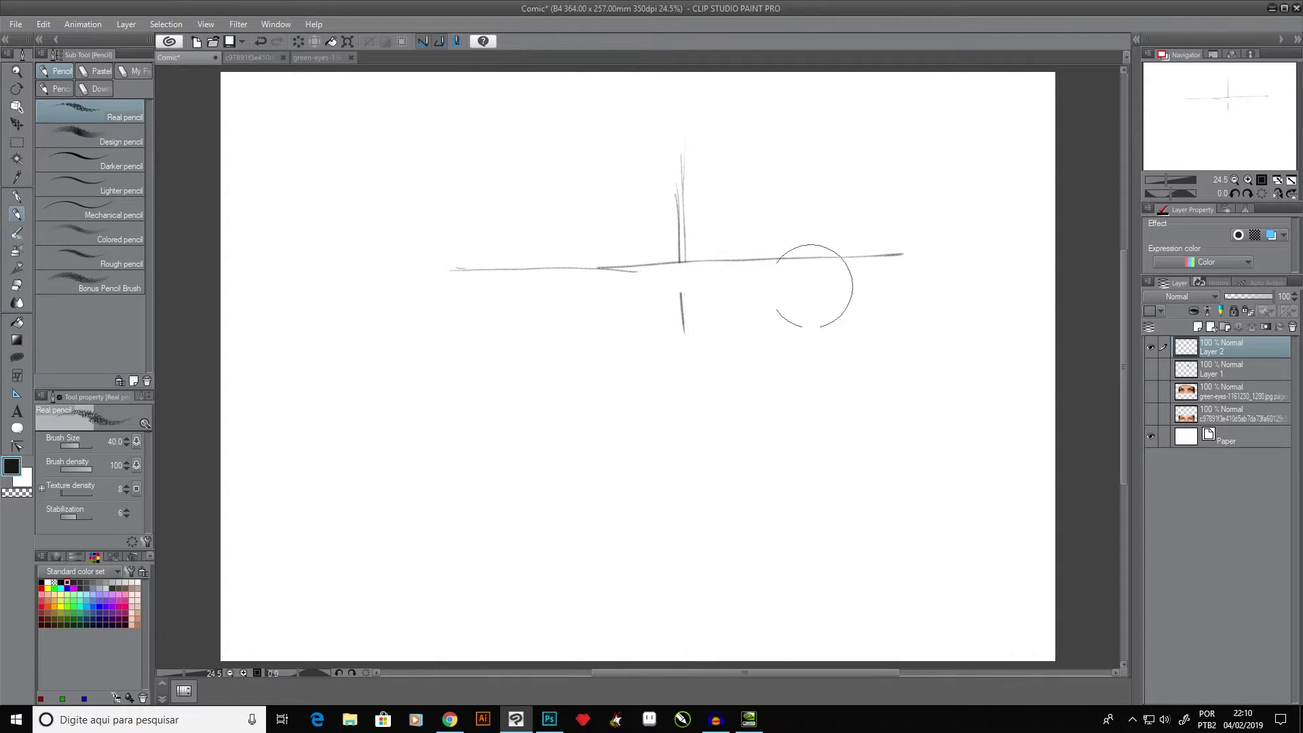
drag(681, 239, 682, 319)
key(Delete)
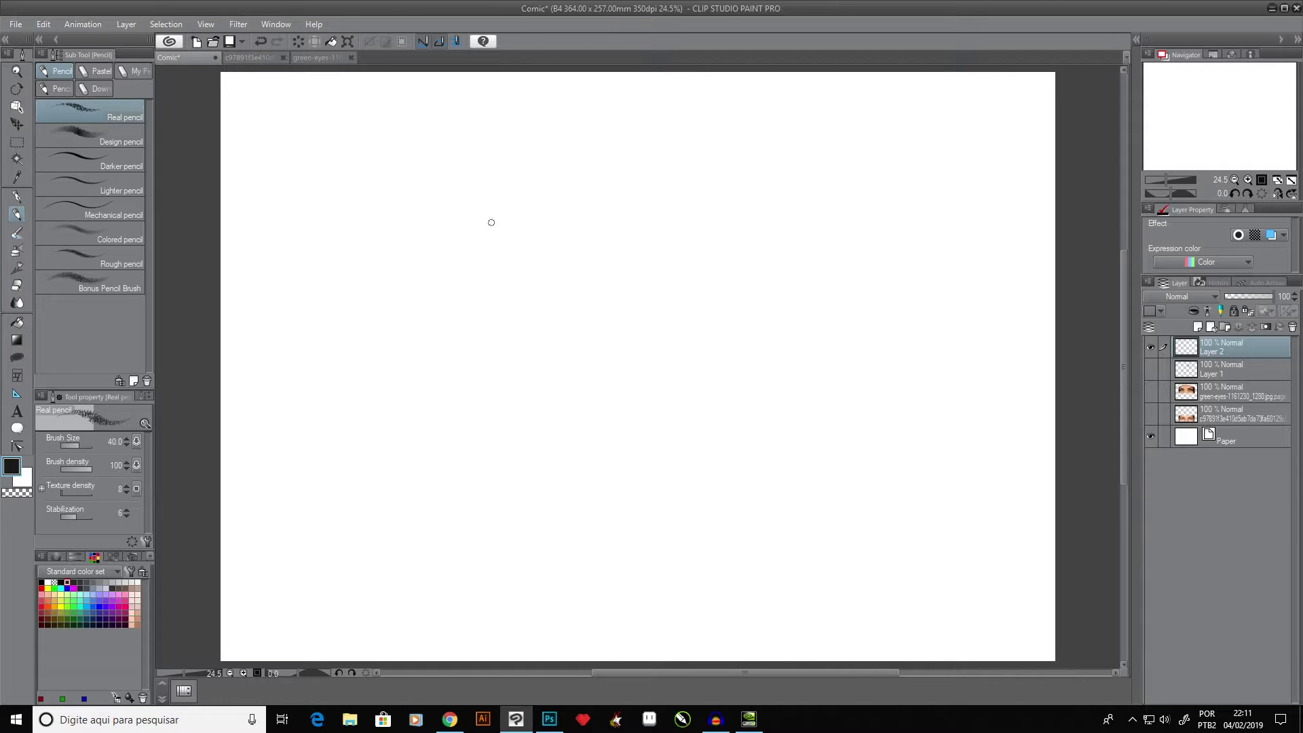
- Sketch a pair of eyes with irises and a horizontal line across them, and clear Layer 2
mouse_move(414, 270)
mouse_down()
mouse_move(512, 237)
mouse_move(529, 260)
mouse_move(421, 274)
mouse_move(526, 277)
mouse_move(496, 276)
mouse_move(536, 264)
mouse_move(544, 275)
mouse_move(517, 285)
mouse_up()
mouse_move(473, 239)
mouse_down()
mouse_move(508, 239)
mouse_move(503, 266)
mouse_move(503, 234)
mouse_move(469, 230)
mouse_move(501, 229)
mouse_up()
mouse_move(435, 256)
mouse_down()
mouse_move(417, 273)
mouse_move(462, 240)
mouse_move(508, 235)
mouse_move(480, 250)
mouse_move(499, 251)
mouse_move(492, 259)
mouse_move(483, 242)
mouse_move(491, 256)
mouse_move(496, 239)
mouse_up()
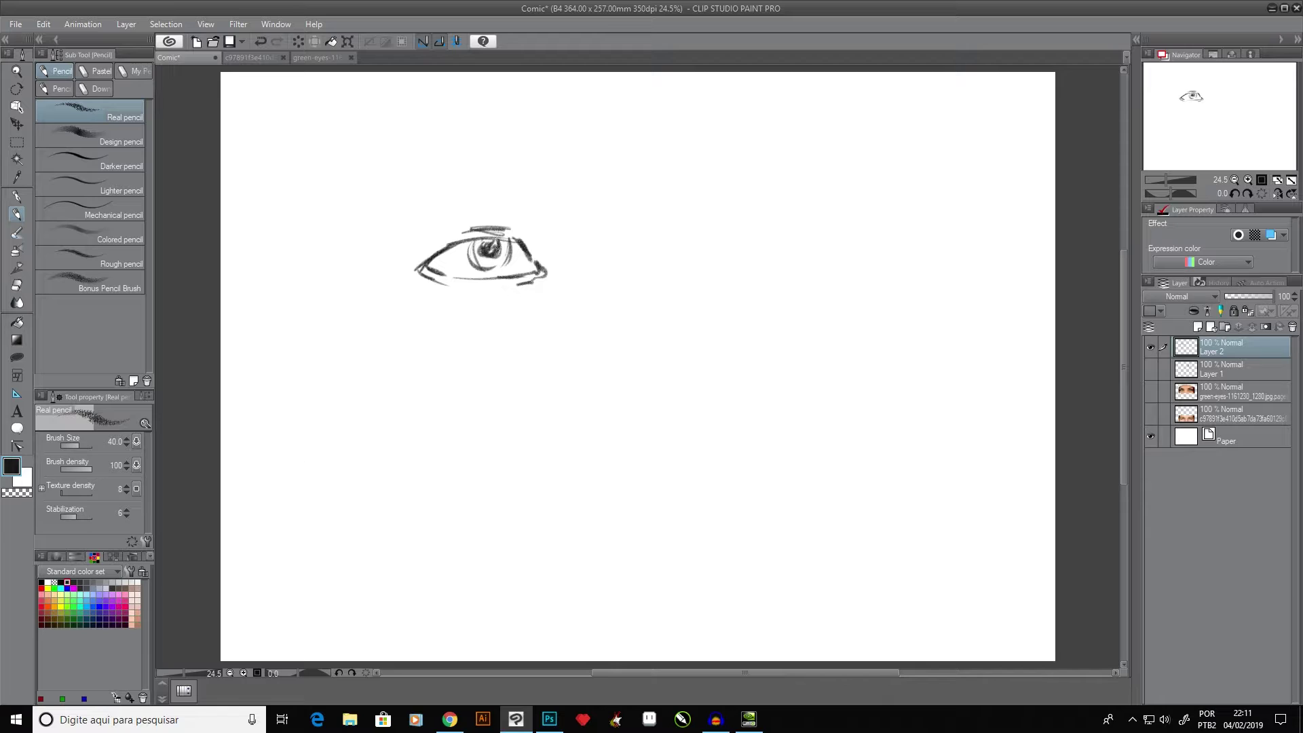
mouse_move(693, 257)
mouse_down()
mouse_move(740, 249)
mouse_move(694, 260)
mouse_move(700, 283)
mouse_move(752, 281)
mouse_move(772, 261)
mouse_move(761, 280)
mouse_move(719, 253)
mouse_move(740, 273)
mouse_up()
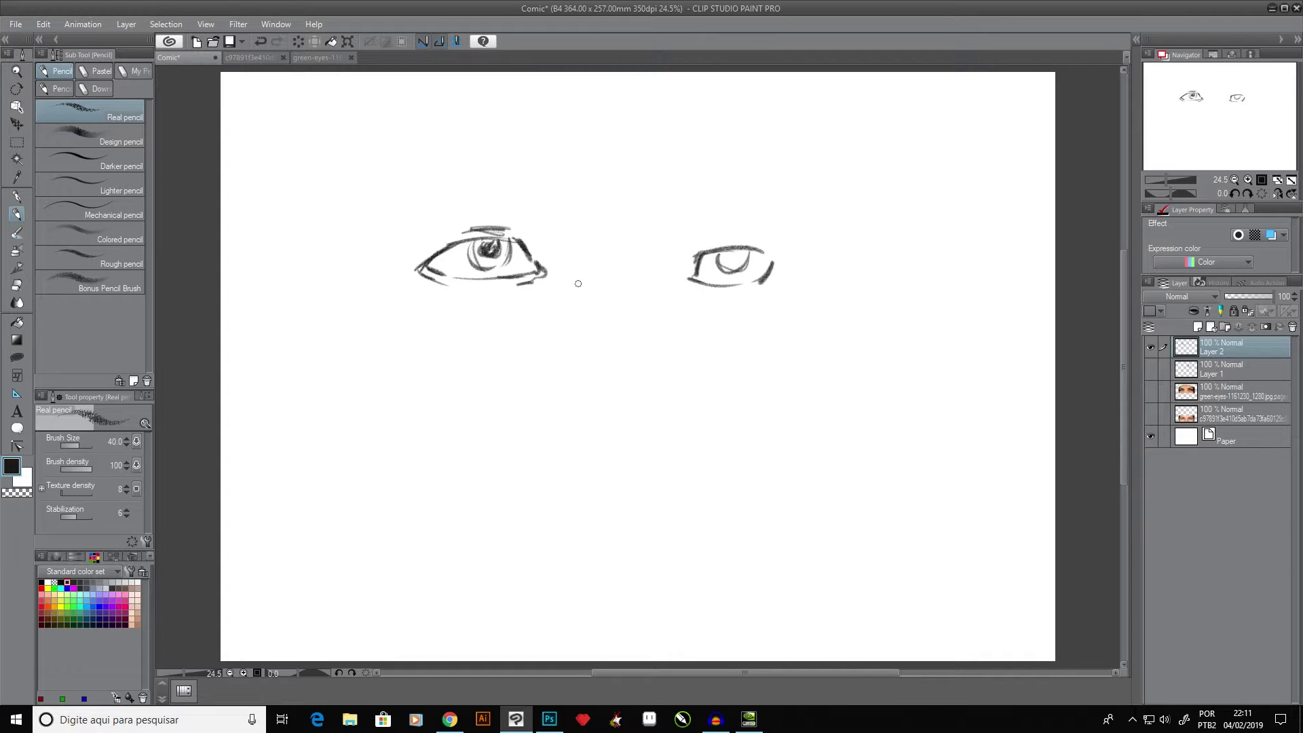
drag(398, 268, 865, 270)
key(Delete)
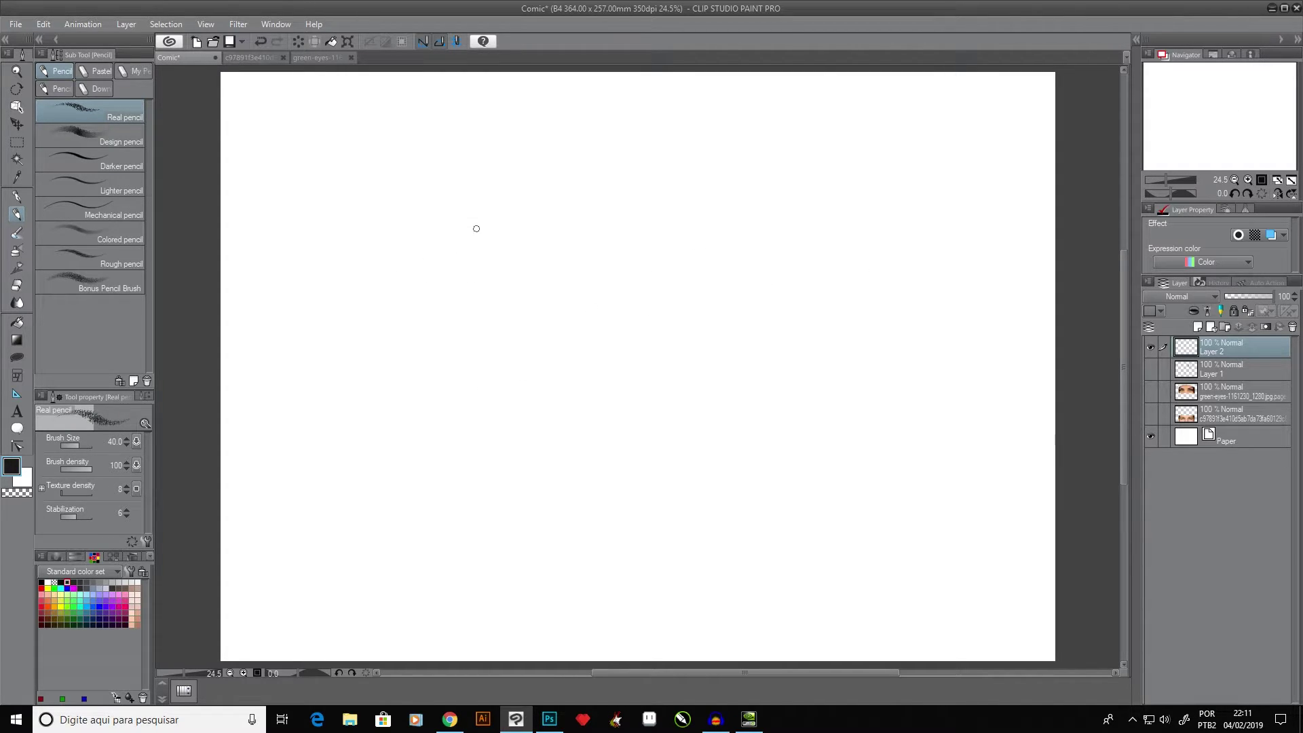
- Sketch a long horizontal guide line with vertical marks at its centre and both ends
drag(439, 259, 855, 248)
drag(617, 256, 924, 245)
drag(648, 249, 381, 257)
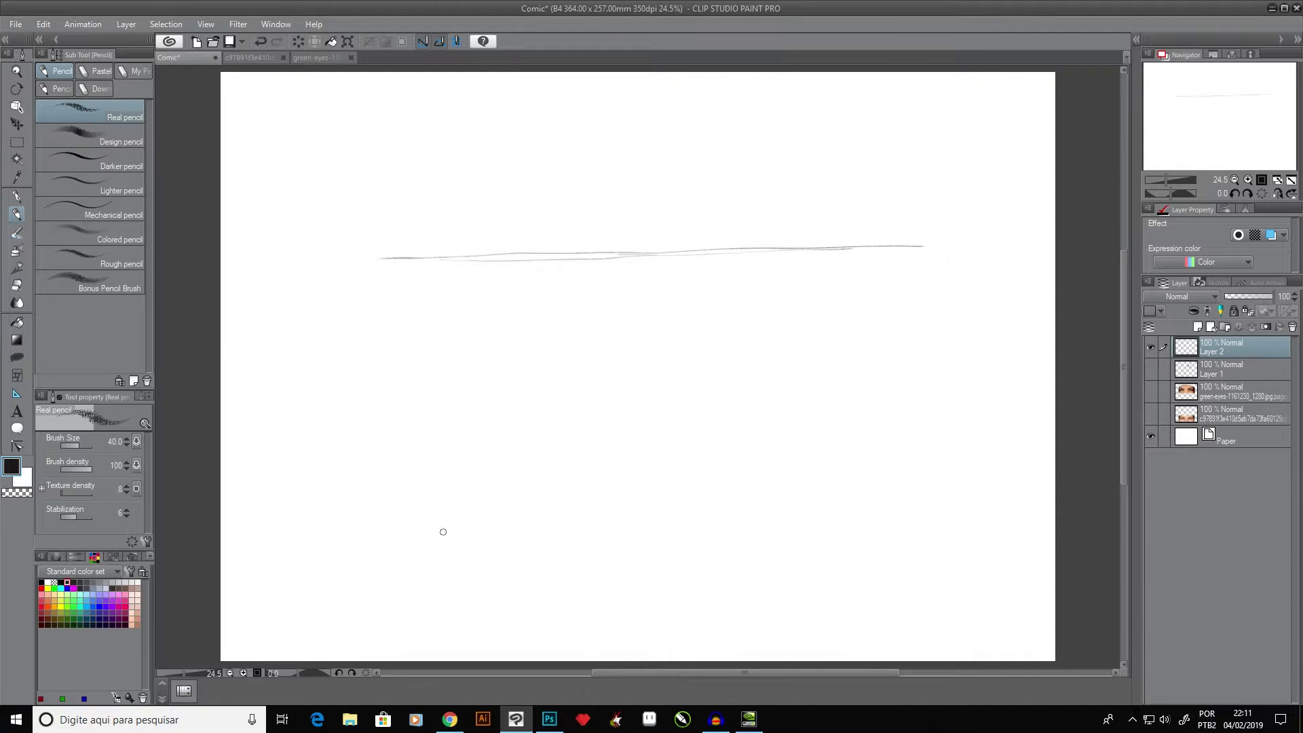
mouse_move(639, 287)
mouse_down()
mouse_move(635, 192)
mouse_move(637, 298)
mouse_up()
drag(912, 218, 912, 278)
mouse_move(380, 227)
mouse_down()
mouse_move(390, 371)
mouse_move(403, 363)
mouse_up()
drag(902, 203, 908, 290)
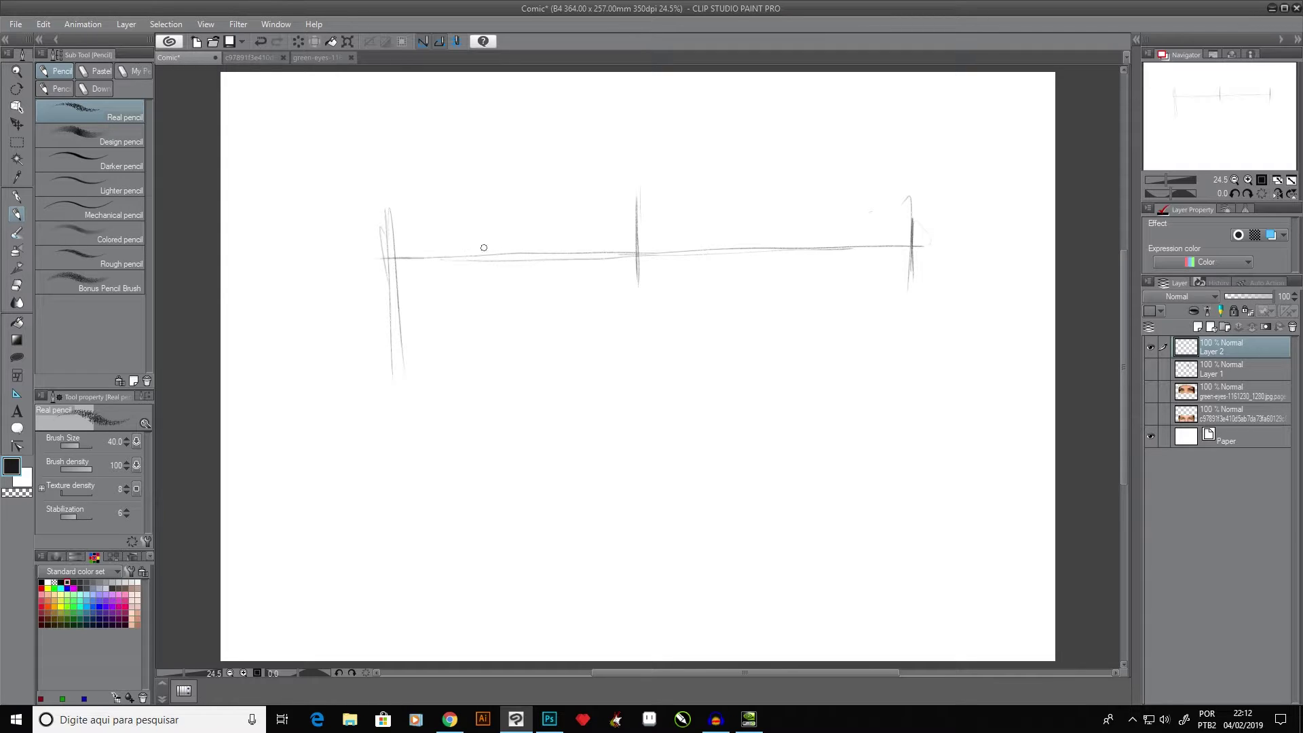
- Add short vertical ticks on the guide line for the inner and outer corners of both eyes
drag(472, 239, 475, 284)
drag(481, 247, 480, 260)
drag(568, 241, 568, 269)
drag(574, 240, 576, 270)
drag(696, 242, 701, 266)
drag(803, 246, 820, 278)
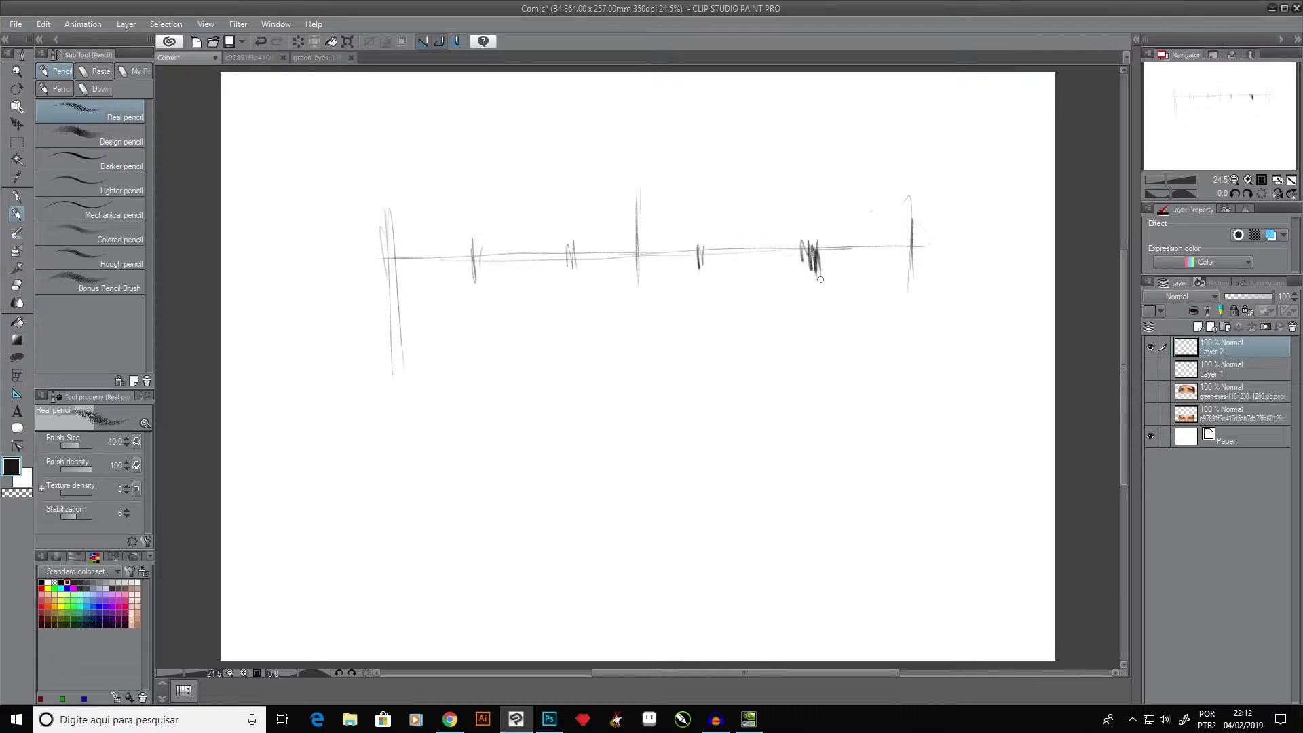
- Sketch one eye's corners and upper lid arc plus a stroke between the eyes, and clear Layer 2
drag(464, 273, 468, 253)
drag(565, 257, 570, 253)
drag(472, 255, 563, 251)
drag(582, 270, 681, 269)
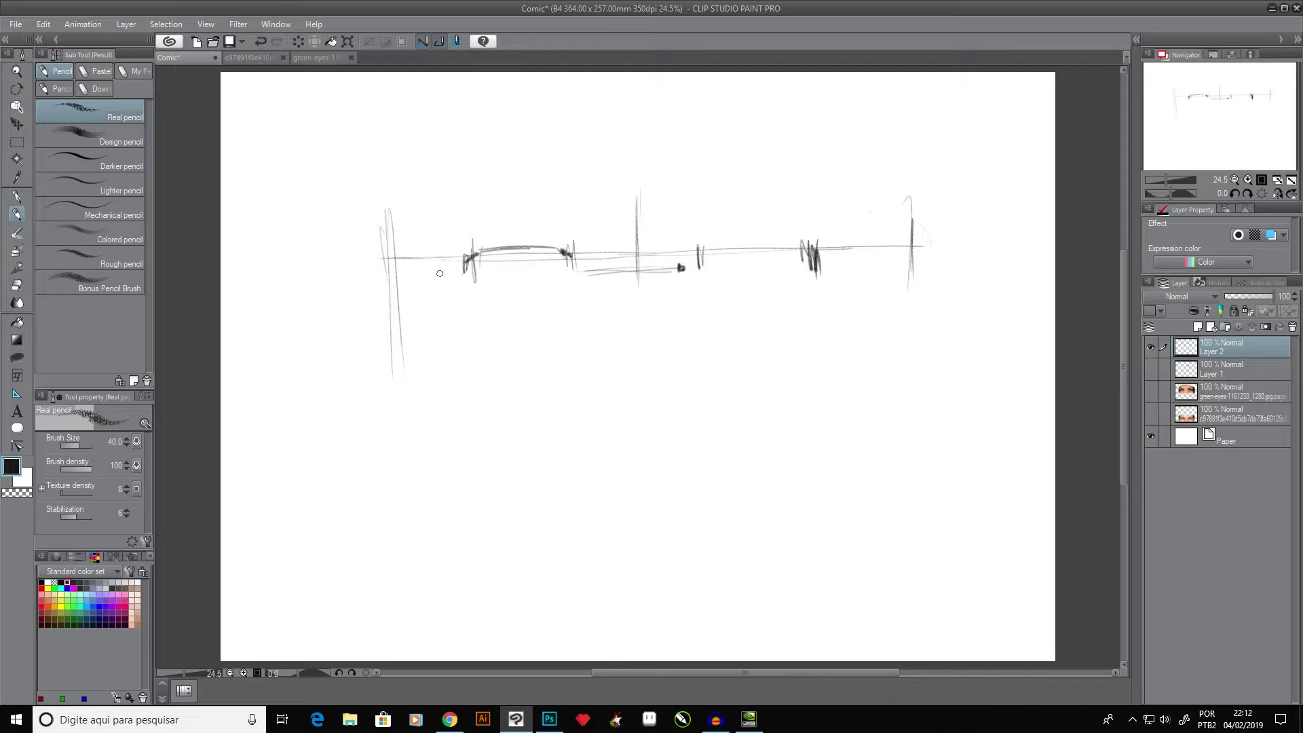
mouse_move(441, 272)
mouse_down()
mouse_move(389, 274)
mouse_move(456, 262)
mouse_up()
mouse_move(383, 282)
mouse_down()
mouse_move(382, 260)
mouse_move(384, 312)
mouse_up()
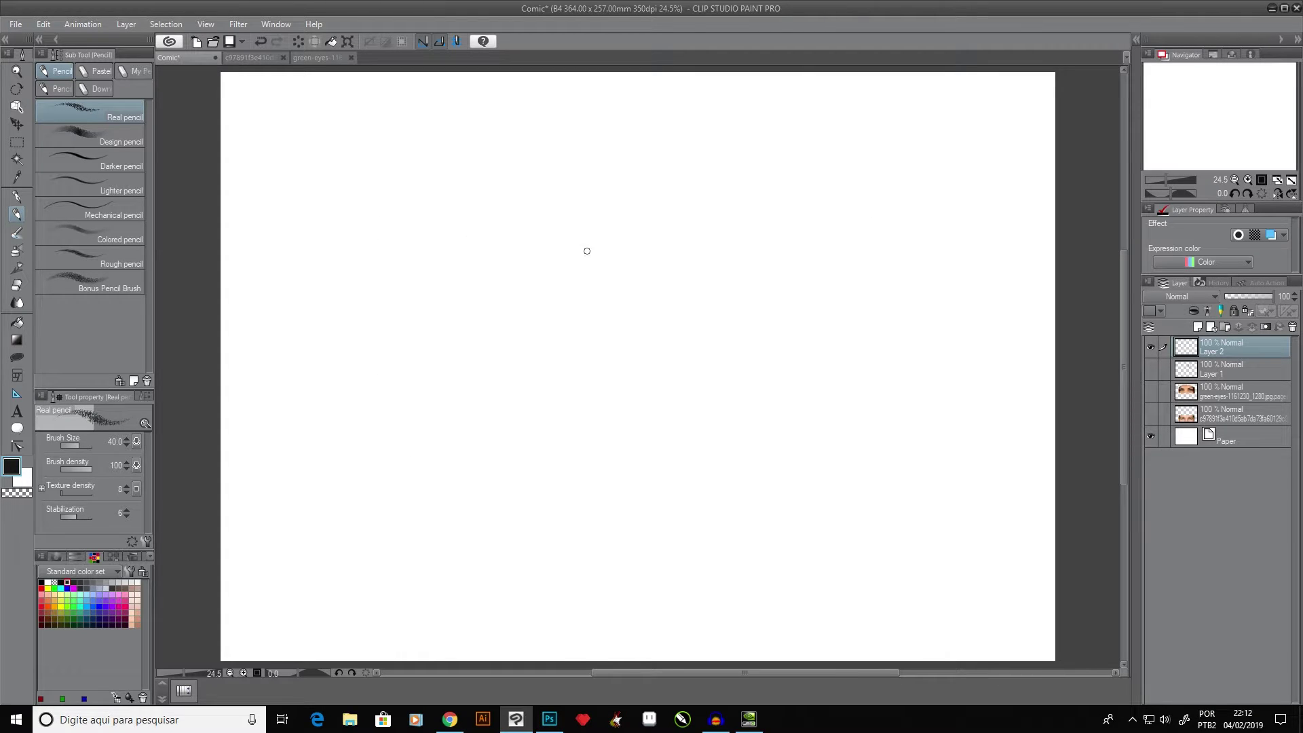
- Draw a new horizontal eye guide line, mark the eye corners on it, and add a faint nose guide below
drag(475, 253, 939, 247)
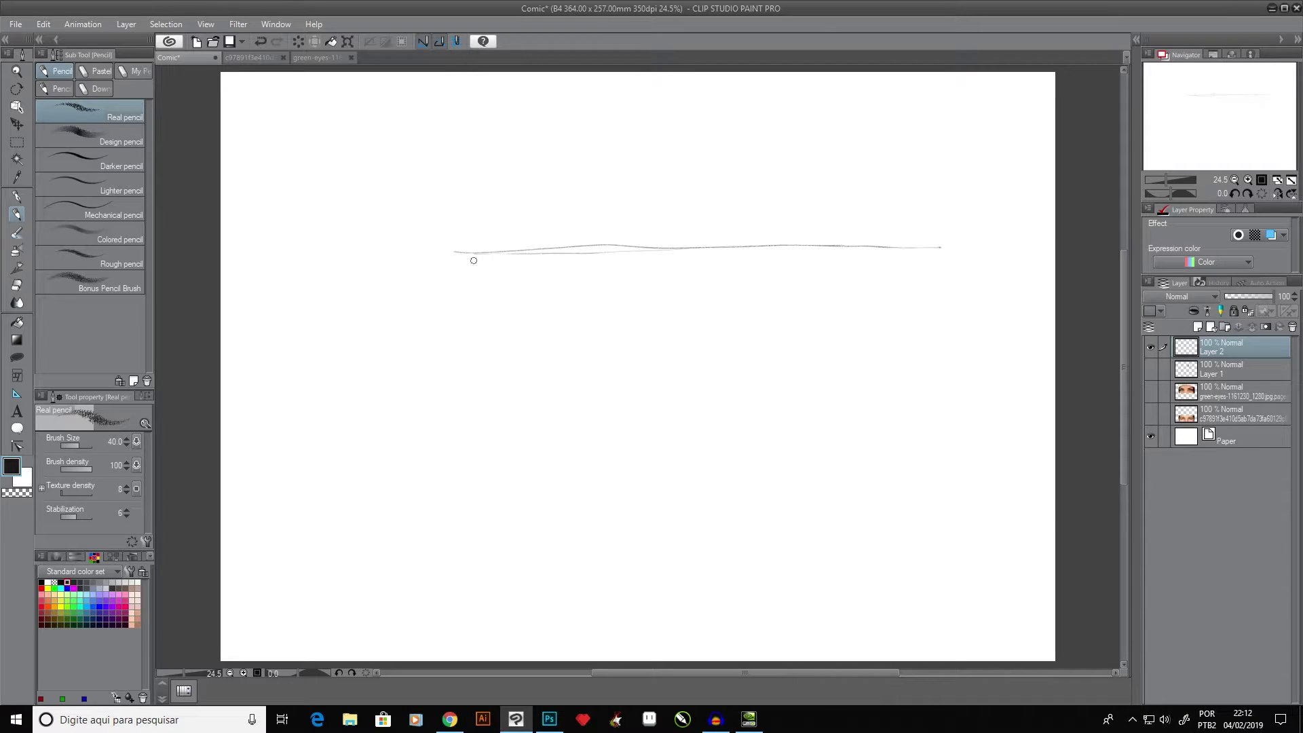
mouse_move(430, 255)
mouse_down()
mouse_move(482, 254)
mouse_move(392, 260)
mouse_up()
drag(531, 248, 660, 250)
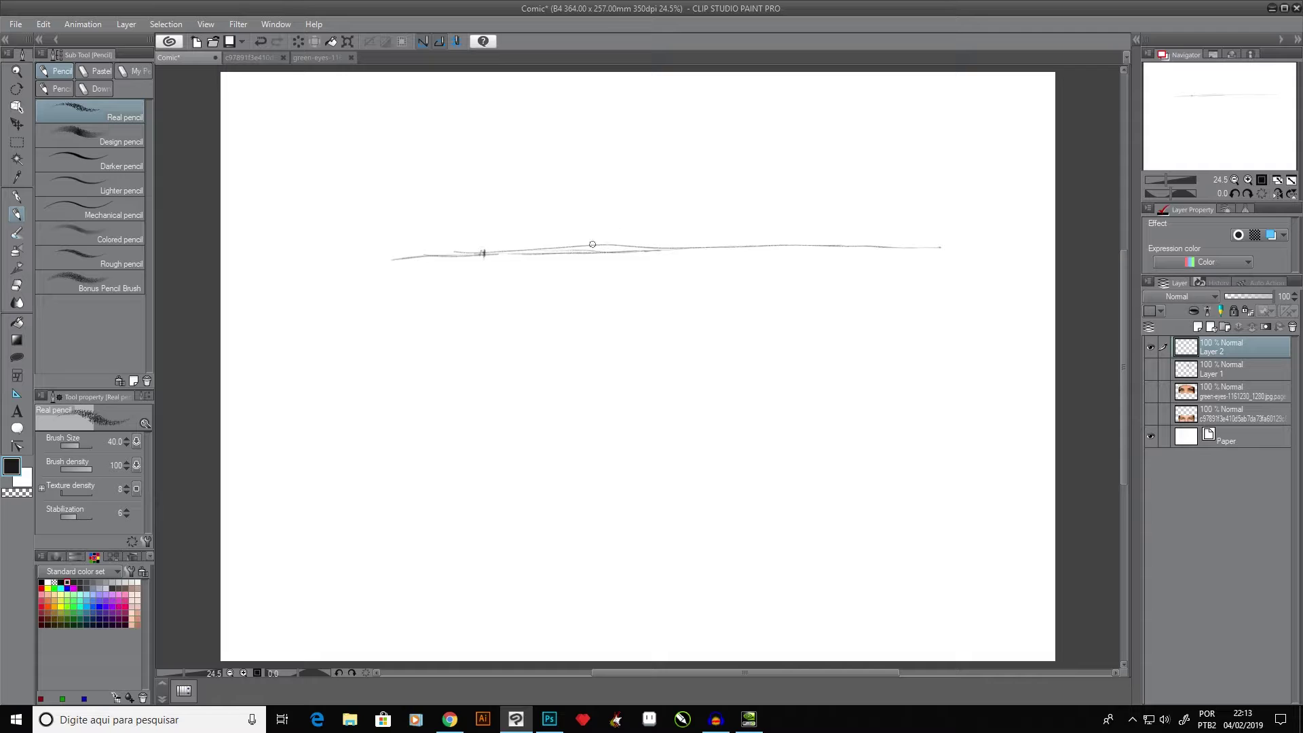
drag(593, 244, 587, 253)
drag(699, 246, 699, 247)
drag(603, 468, 678, 465)
click(807, 243)
- Outline the first eye between its corner marks with an angular upper lid and a curved lower lid
mouse_move(486, 254)
mouse_down()
mouse_move(621, 260)
mouse_move(489, 257)
mouse_move(539, 259)
mouse_move(501, 258)
mouse_move(497, 279)
mouse_move(535, 286)
mouse_move(582, 262)
mouse_move(502, 259)
mouse_up()
key(ctrl+z)
mouse_move(482, 253)
mouse_down()
mouse_move(562, 230)
mouse_move(511, 236)
mouse_move(567, 231)
mouse_move(585, 257)
mouse_up()
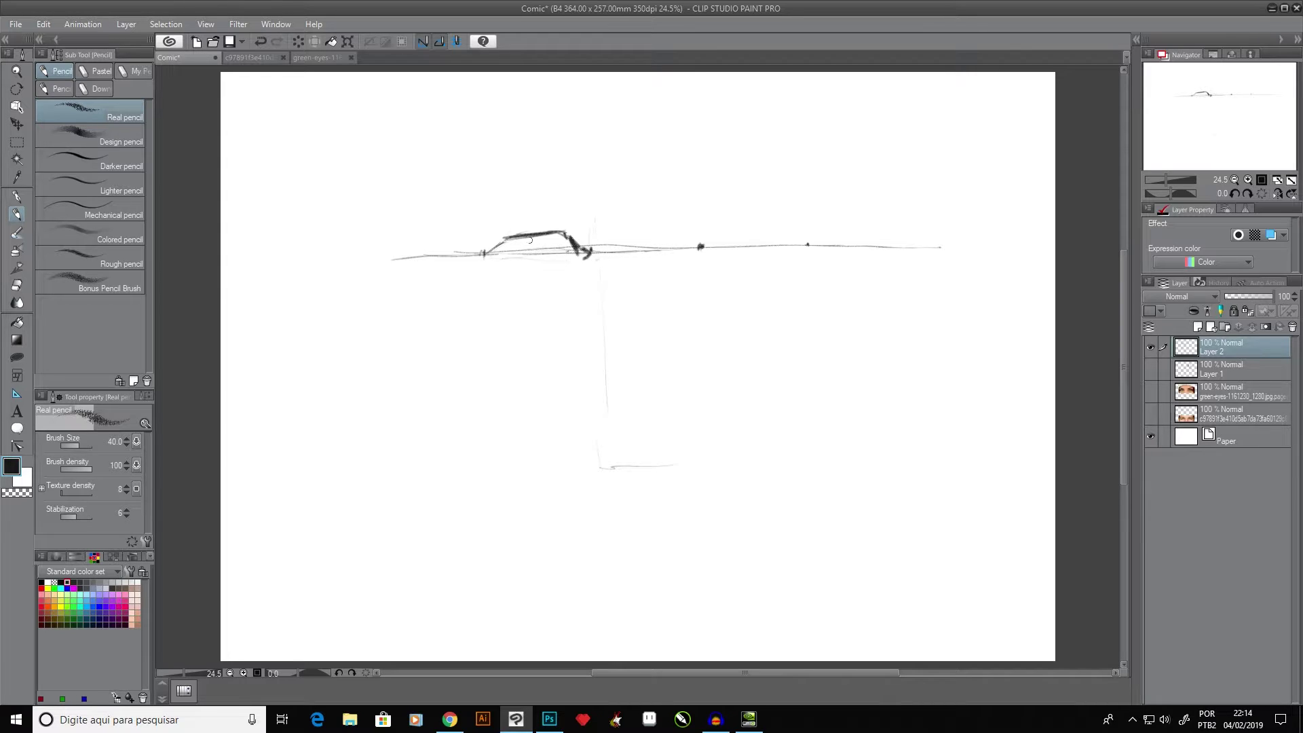
mouse_move(506, 237)
mouse_down()
mouse_move(565, 234)
mouse_move(486, 256)
mouse_move(567, 261)
mouse_move(579, 227)
mouse_move(563, 268)
mouse_move(504, 263)
mouse_move(576, 261)
mouse_up()
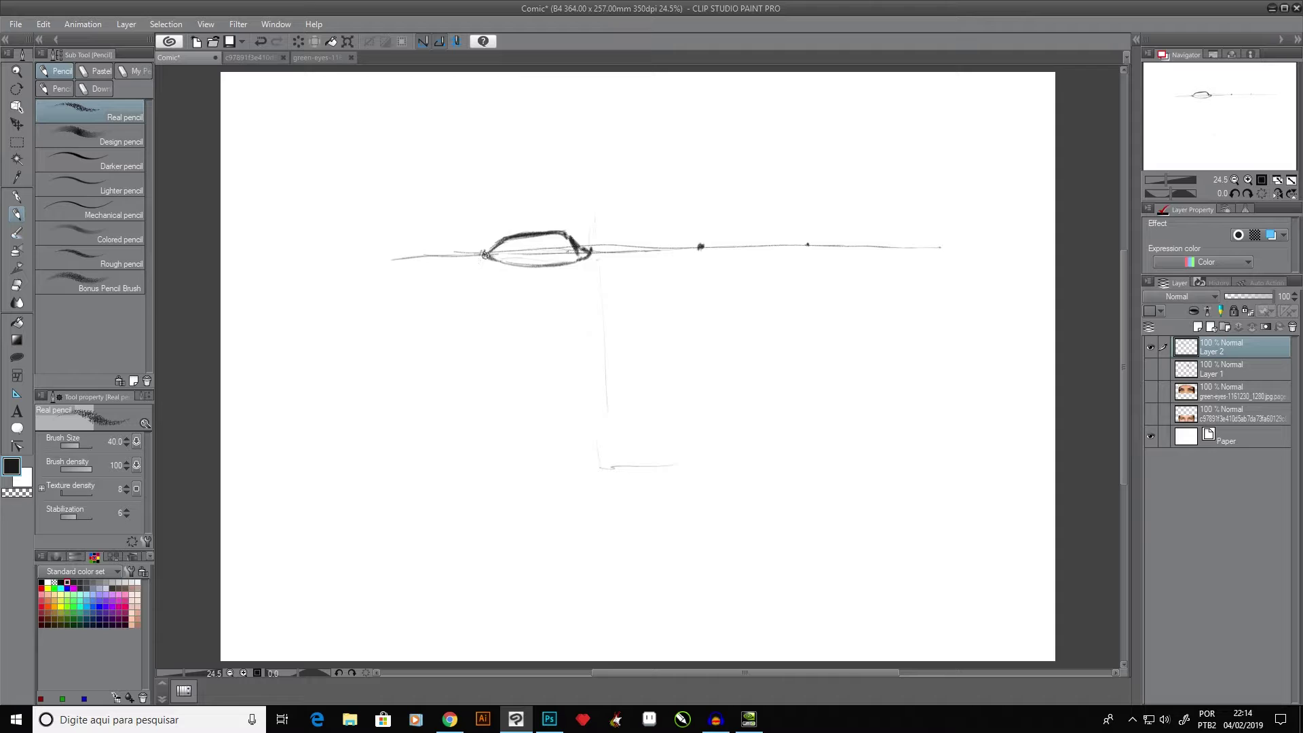
- Add short strokes under the first eye's lower lid and a thick crease line above its upper lid
mouse_move(484, 254)
mouse_down()
mouse_move(524, 269)
mouse_move(480, 261)
mouse_move(510, 273)
mouse_move(589, 261)
mouse_move(558, 270)
mouse_move(556, 272)
mouse_up()
drag(482, 250, 582, 227)
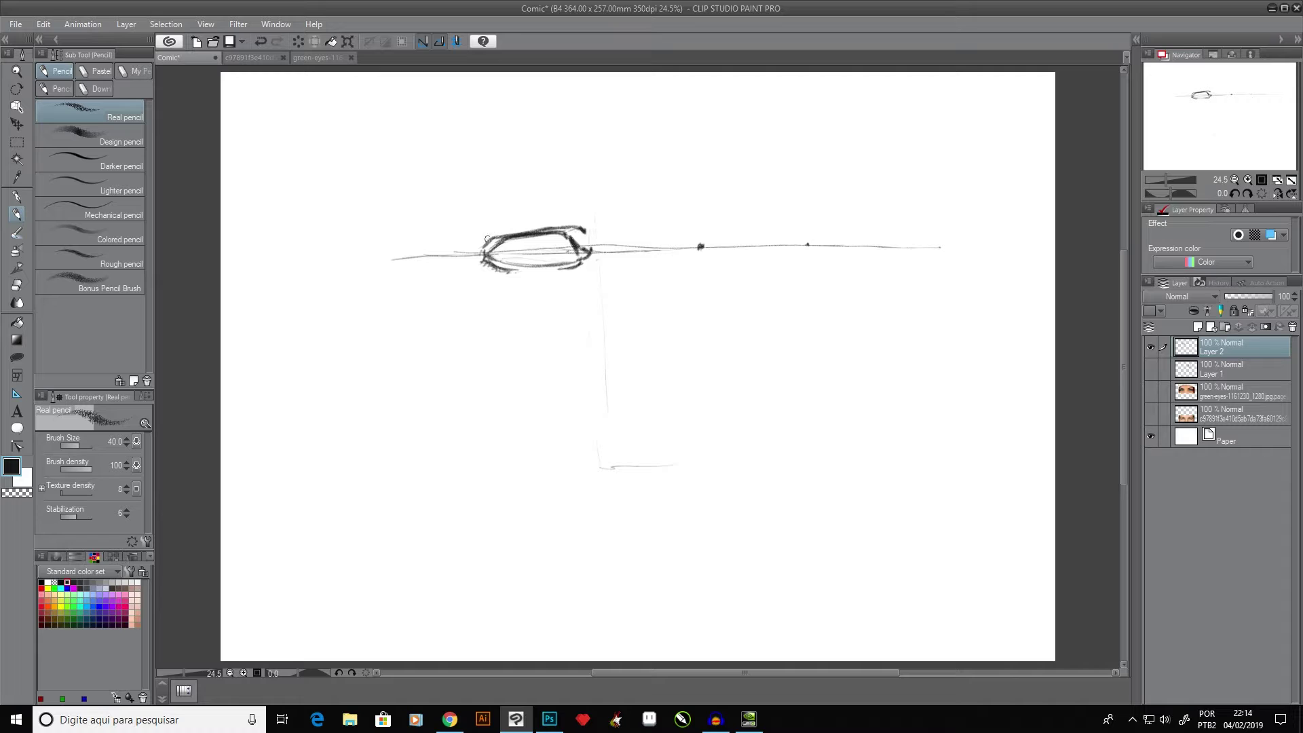
drag(487, 239, 579, 226)
- Outline the second eye between its corner marks with an angular upper lid and a curved lower lid
drag(713, 246, 770, 227)
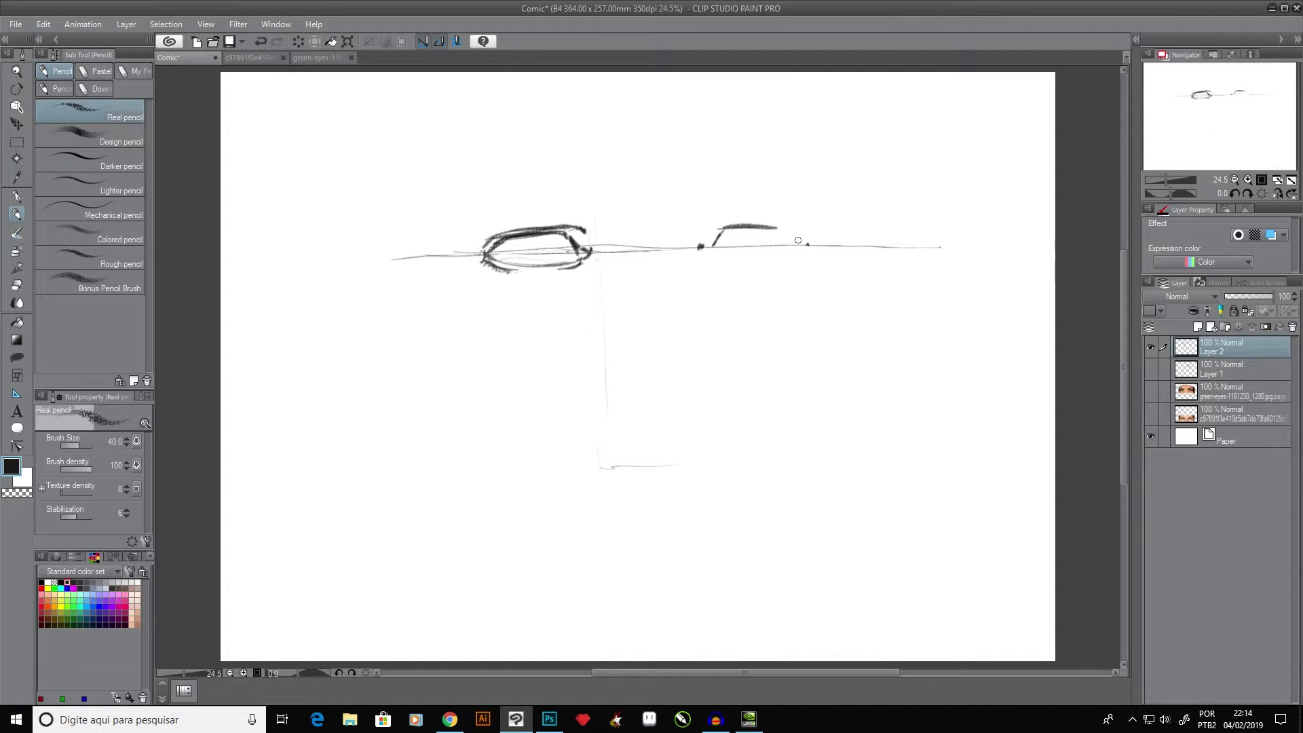
mouse_move(788, 236)
mouse_down()
mouse_move(762, 228)
mouse_move(805, 246)
mouse_up()
mouse_move(720, 246)
mouse_down()
mouse_move(702, 249)
mouse_move(721, 229)
mouse_move(801, 248)
mouse_up()
drag(539, 263, 538, 248)
mouse_move(804, 248)
mouse_down()
mouse_move(745, 264)
mouse_move(799, 247)
mouse_move(714, 250)
mouse_move(758, 263)
mouse_move(792, 260)
mouse_move(711, 255)
mouse_move(715, 245)
mouse_move(701, 247)
mouse_move(710, 260)
mouse_move(710, 245)
mouse_move(735, 260)
mouse_move(798, 251)
mouse_move(716, 262)
mouse_up()
drag(801, 252, 786, 260)
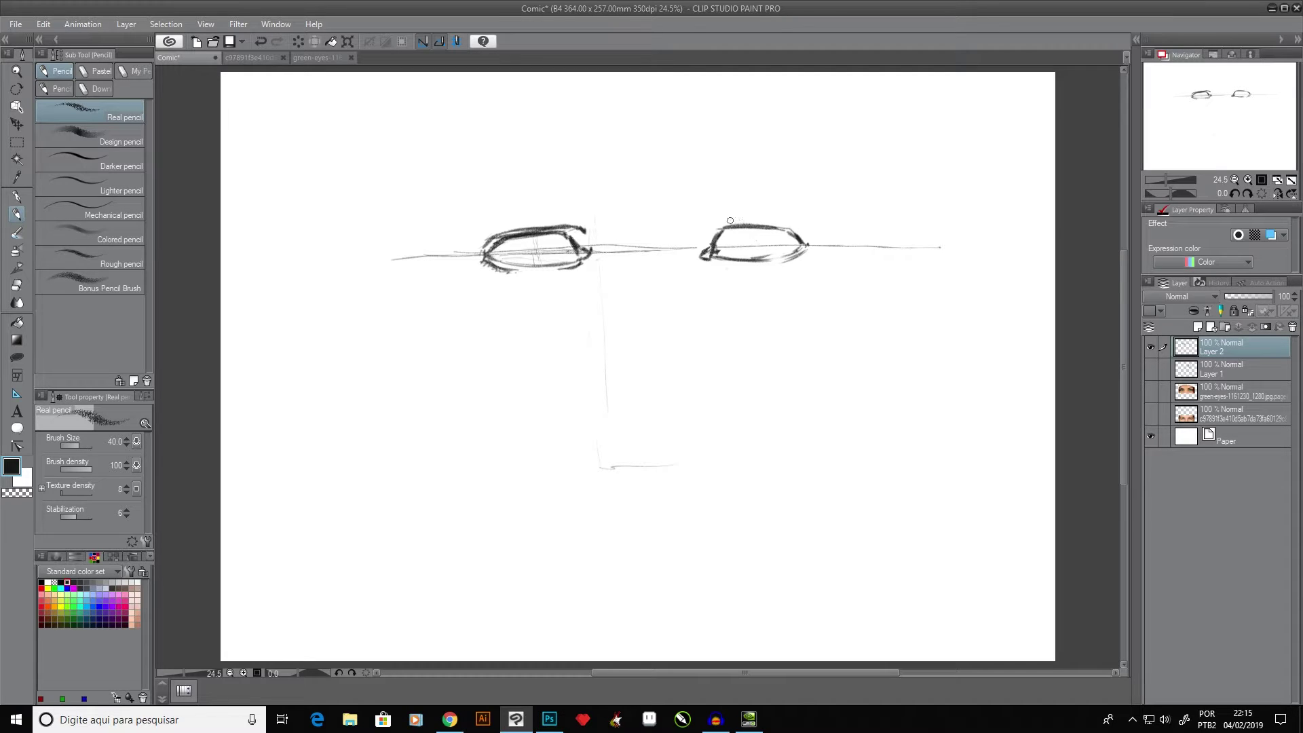
- Add a crease line above the second eye and draw the irises in both eyes
mouse_move(730, 220)
mouse_down()
mouse_move(707, 225)
mouse_move(805, 227)
mouse_move(686, 235)
mouse_move(732, 238)
mouse_move(738, 251)
mouse_move(774, 243)
mouse_move(759, 250)
mouse_up()
drag(755, 226, 753, 250)
mouse_move(519, 243)
mouse_down()
mouse_move(552, 237)
mouse_move(553, 250)
mouse_move(511, 241)
mouse_move(535, 261)
mouse_move(515, 236)
mouse_move(528, 259)
mouse_move(554, 236)
mouse_move(549, 258)
mouse_move(522, 262)
mouse_up()
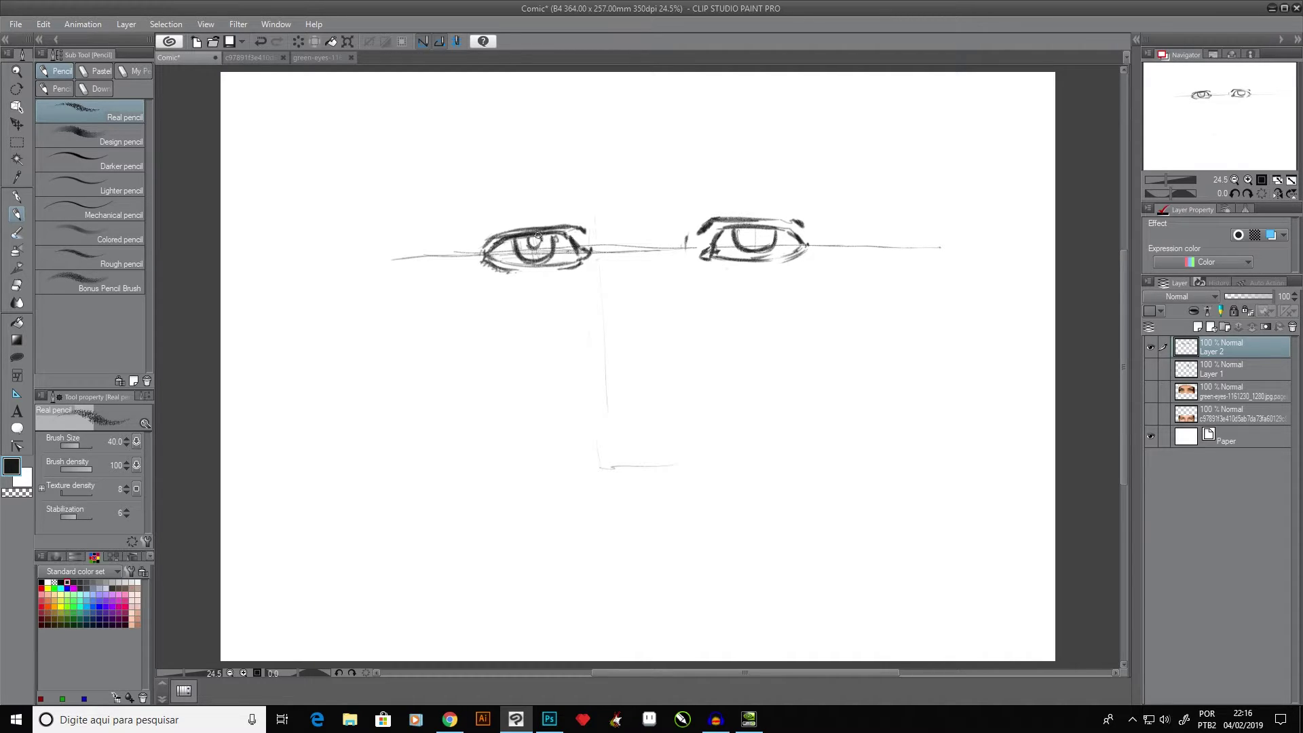
- Fill in dark pupils in both eyes and add a tick beside the first eye's inner corner
drag(531, 237, 537, 238)
click(749, 231)
drag(601, 244, 602, 268)
drag(754, 236, 762, 234)
- Sketch a nose base line and a faint vertical nose guide below the second eye's inner corner, undoing the last stroke
drag(622, 396, 675, 394)
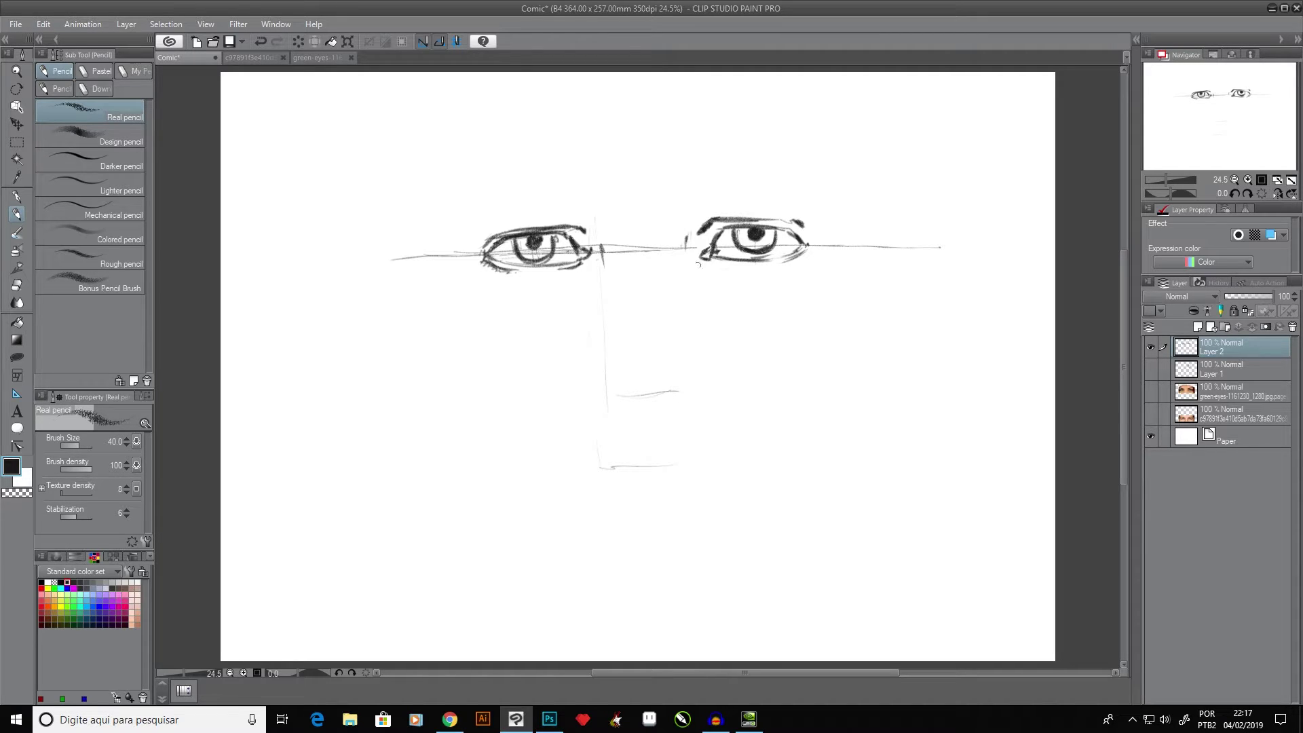
drag(688, 263, 689, 304)
drag(693, 259, 697, 339)
drag(691, 385, 715, 385)
key(ctrl+z)
- Show the man's photo below the eye sketch, keeping the woman's photo and Layer 1 hidden
click(1152, 391)
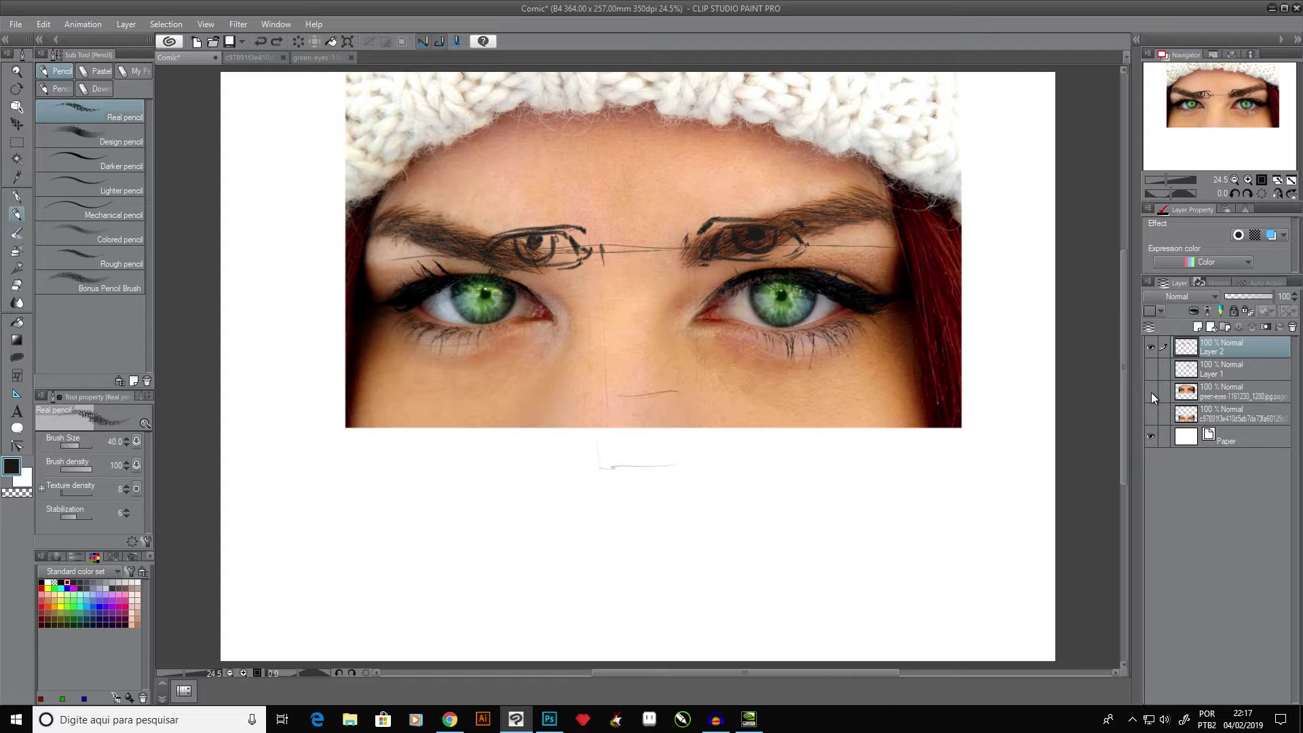
click(1150, 392)
click(1151, 413)
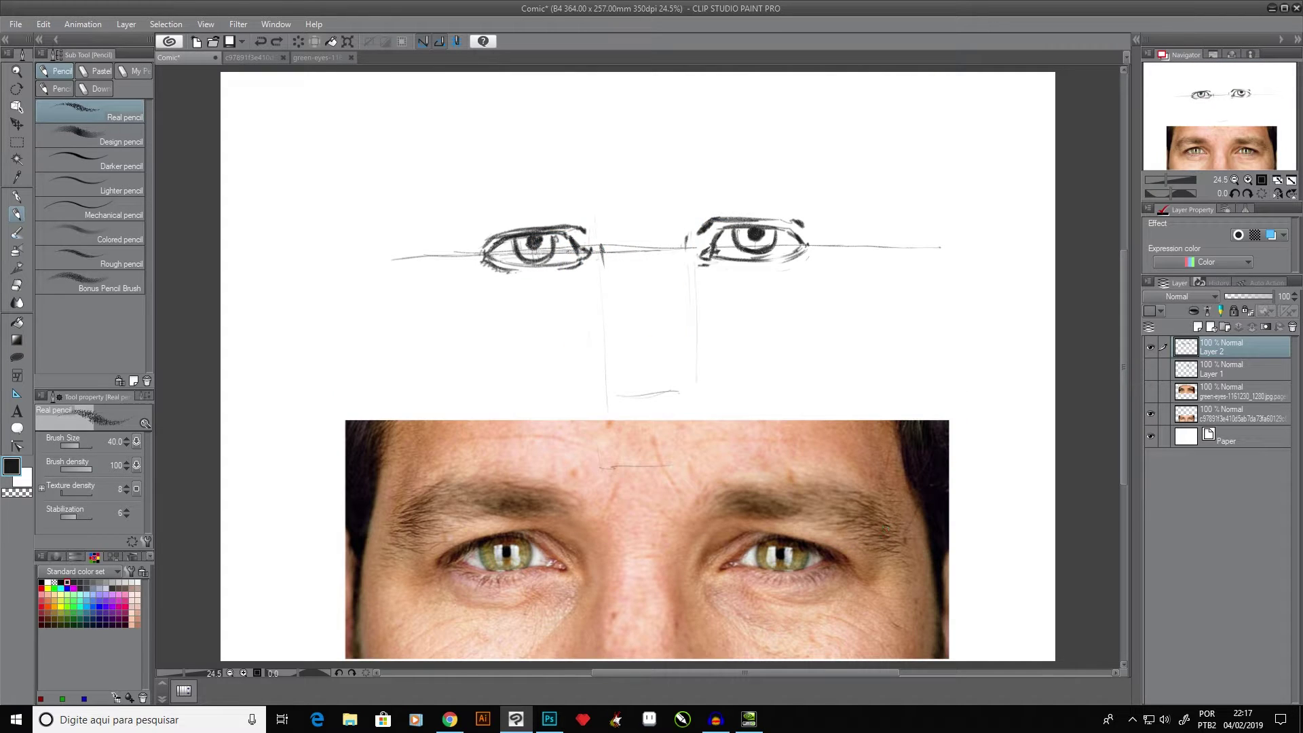
click(1153, 368)
click(1152, 369)
- Add a new layer above the woman's photo layer and draw a black rectangle around one of the man's eyes
click(1192, 394)
click(1197, 327)
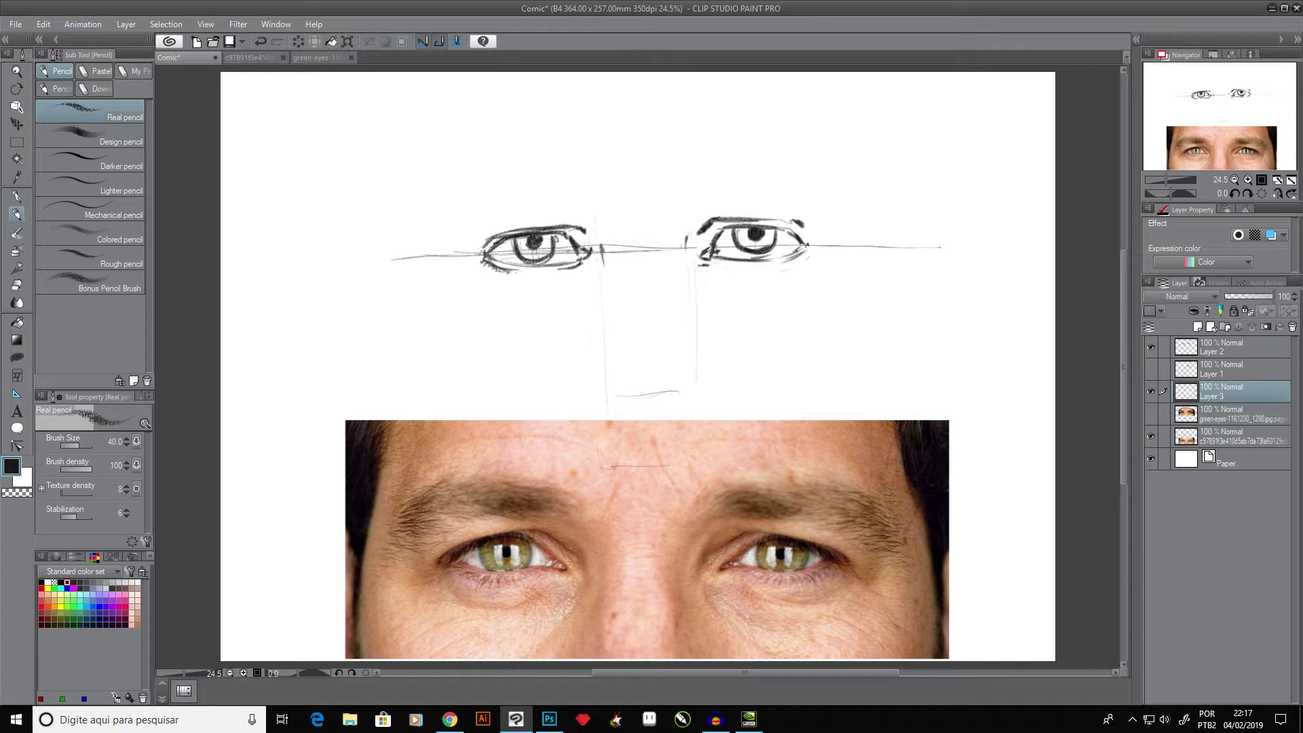
mouse_move(723, 546)
mouse_down()
mouse_move(719, 582)
mouse_move(725, 542)
mouse_move(728, 556)
mouse_move(728, 541)
mouse_move(802, 537)
mouse_move(738, 538)
mouse_move(827, 543)
mouse_move(830, 561)
mouse_move(831, 541)
mouse_move(832, 568)
mouse_move(836, 546)
mouse_move(814, 578)
mouse_move(834, 560)
mouse_up()
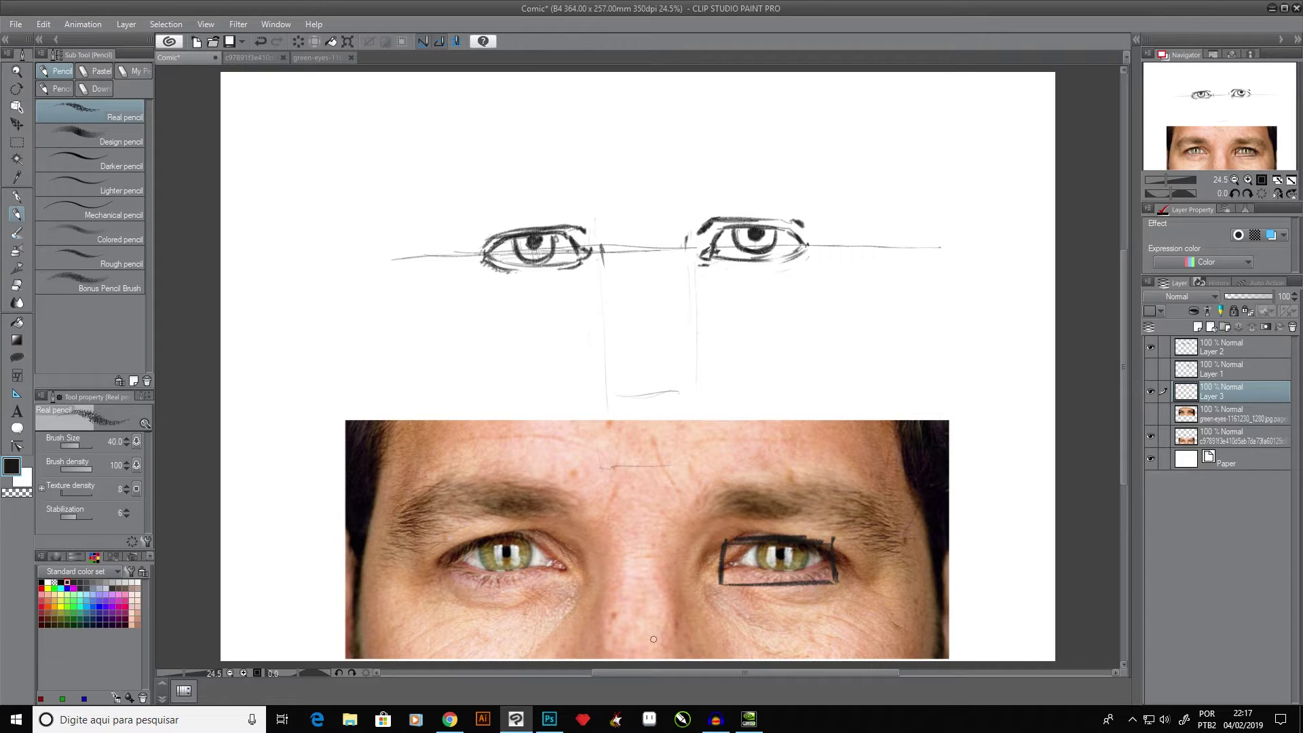
- Move the black rectangle on Layer 3 into the gap between the man's eyes
click(18, 123)
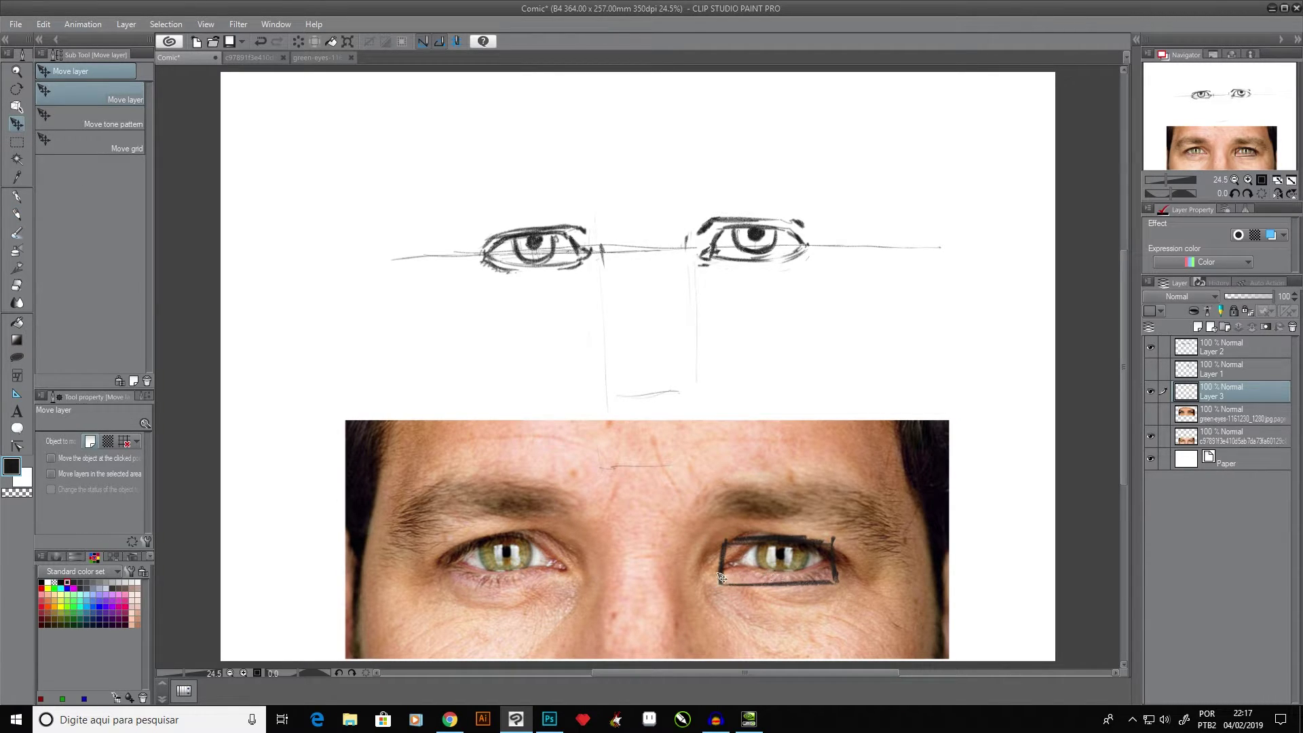
mouse_move(794, 581)
mouse_down()
mouse_move(685, 589)
mouse_move(660, 576)
mouse_move(688, 577)
mouse_up()
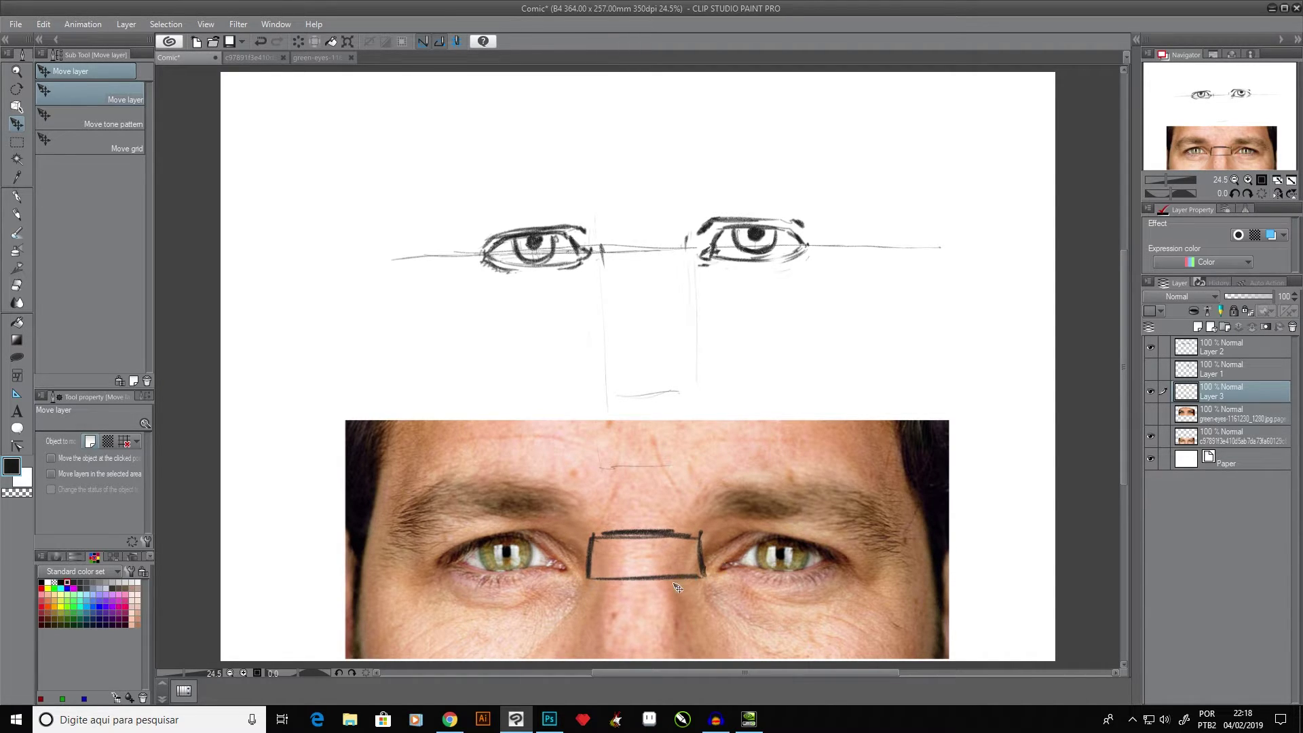
- Clear the rectangle from Layer 3 and show the woman's photo without the Layer 2 eye sketch
click(1150, 414)
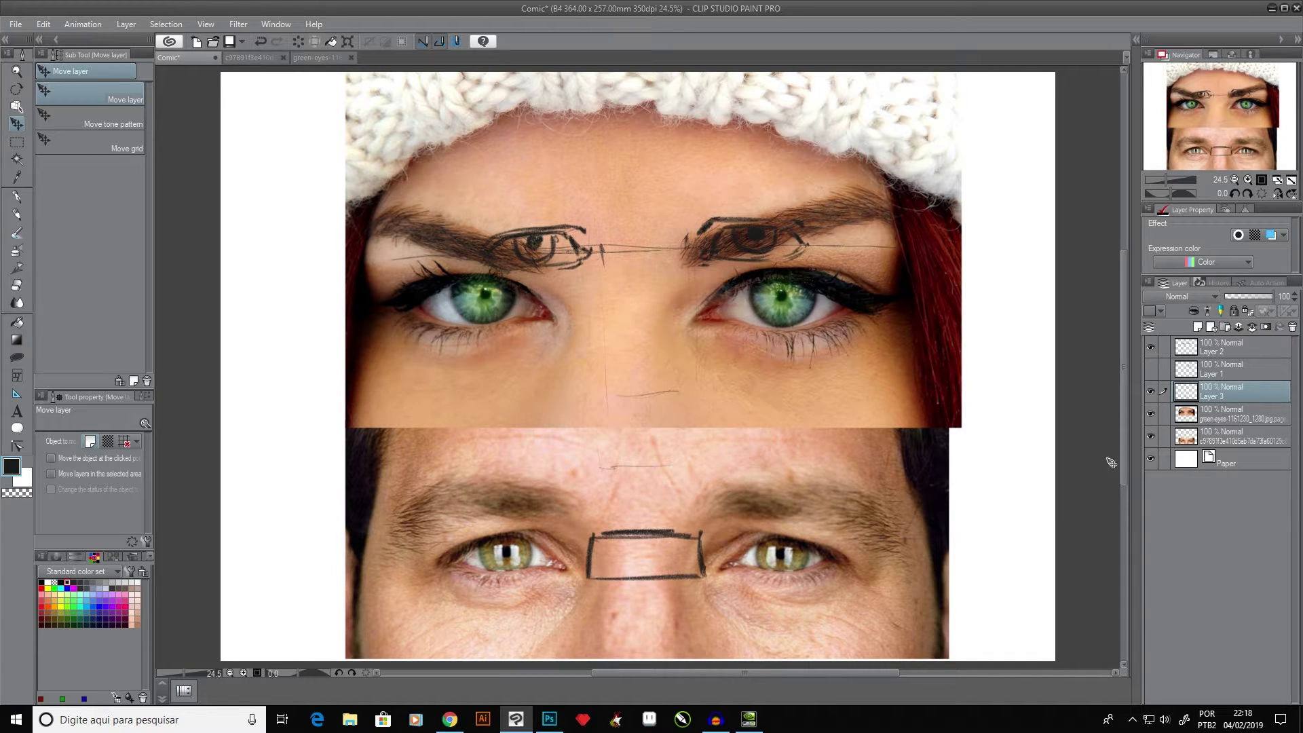
key(Delete)
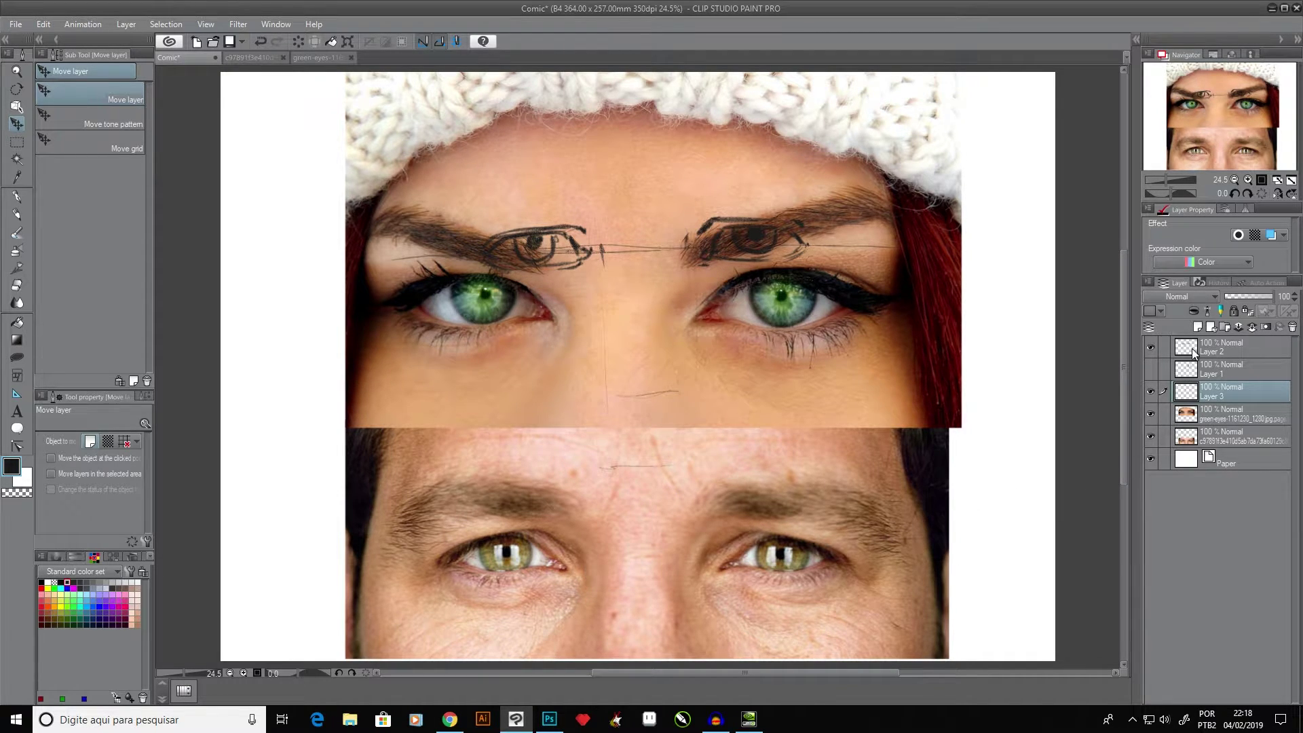
click(1150, 347)
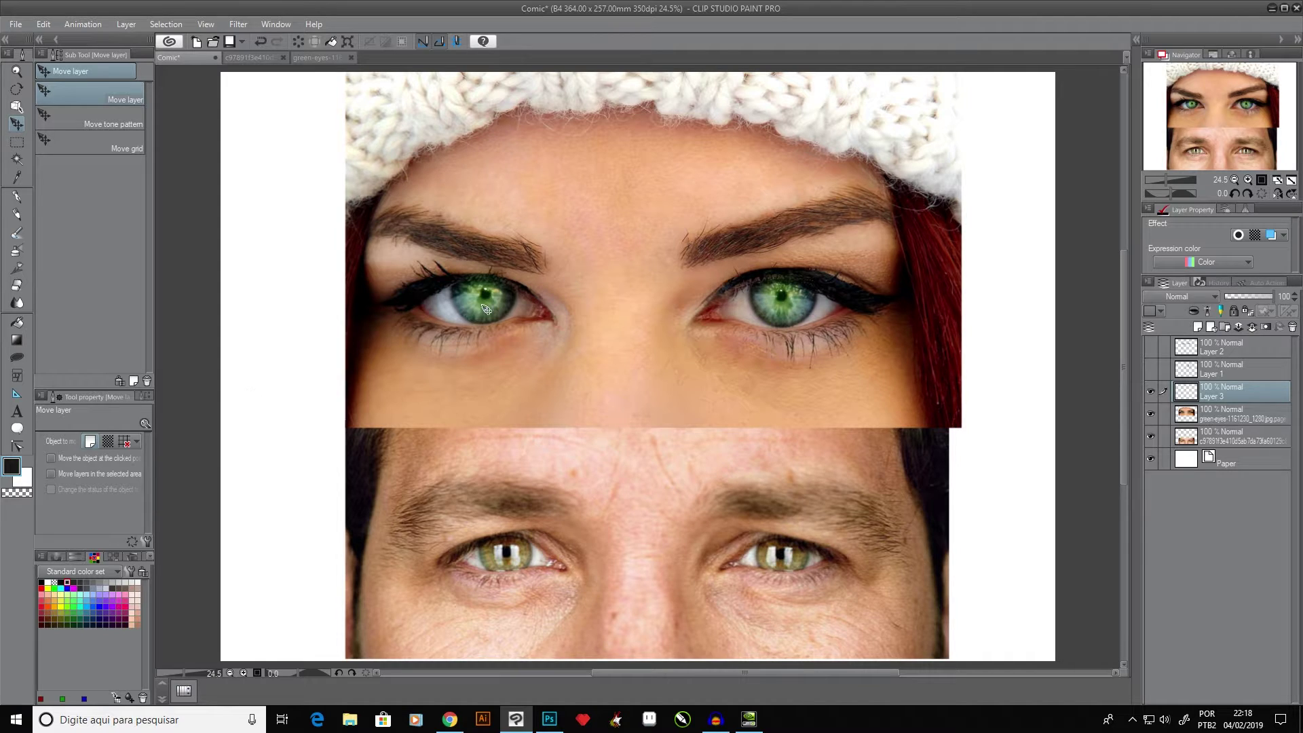
- Draw a small arrow beside the woman's photo and a black pencil rectangle around her eye on the right
click(17, 216)
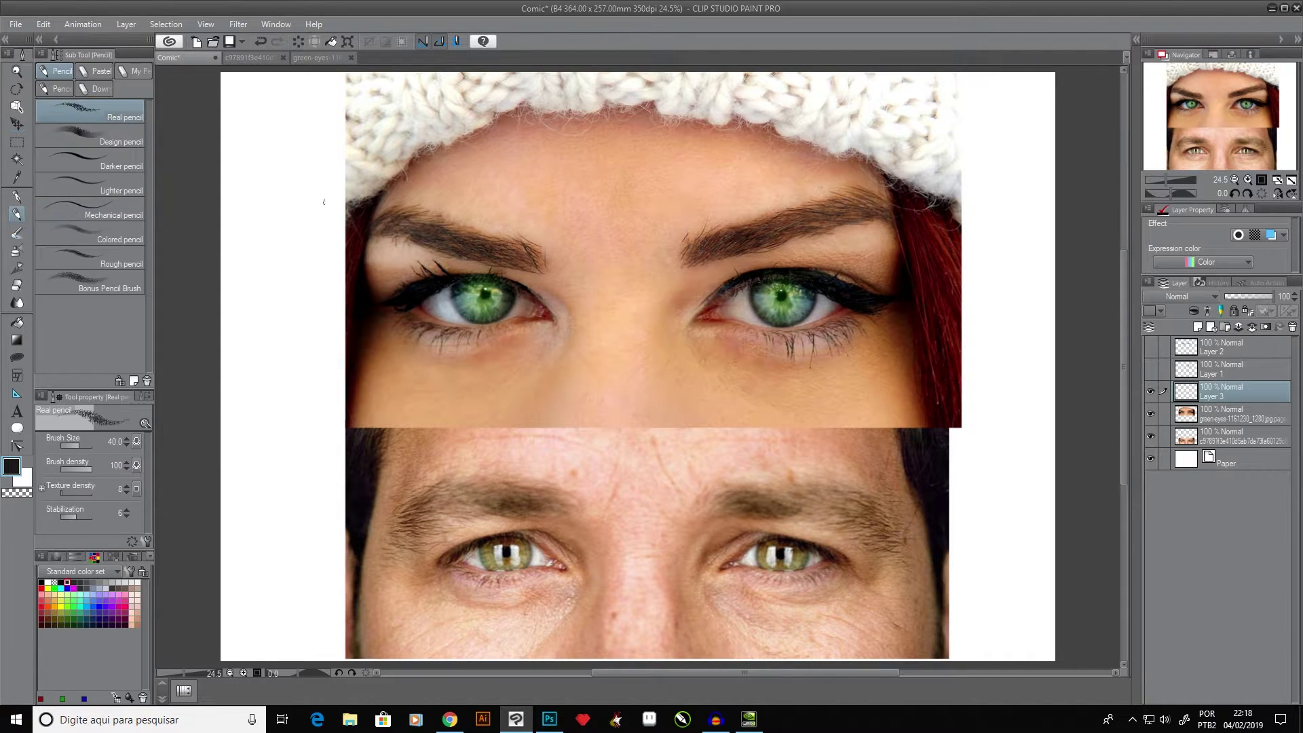
mouse_move(322, 207)
mouse_down()
mouse_move(282, 214)
mouse_move(293, 208)
mouse_up()
mouse_move(710, 333)
mouse_down()
mouse_move(705, 299)
mouse_move(701, 340)
mouse_move(702, 282)
mouse_move(694, 350)
mouse_move(691, 275)
mouse_move(892, 272)
mouse_move(868, 346)
mouse_up()
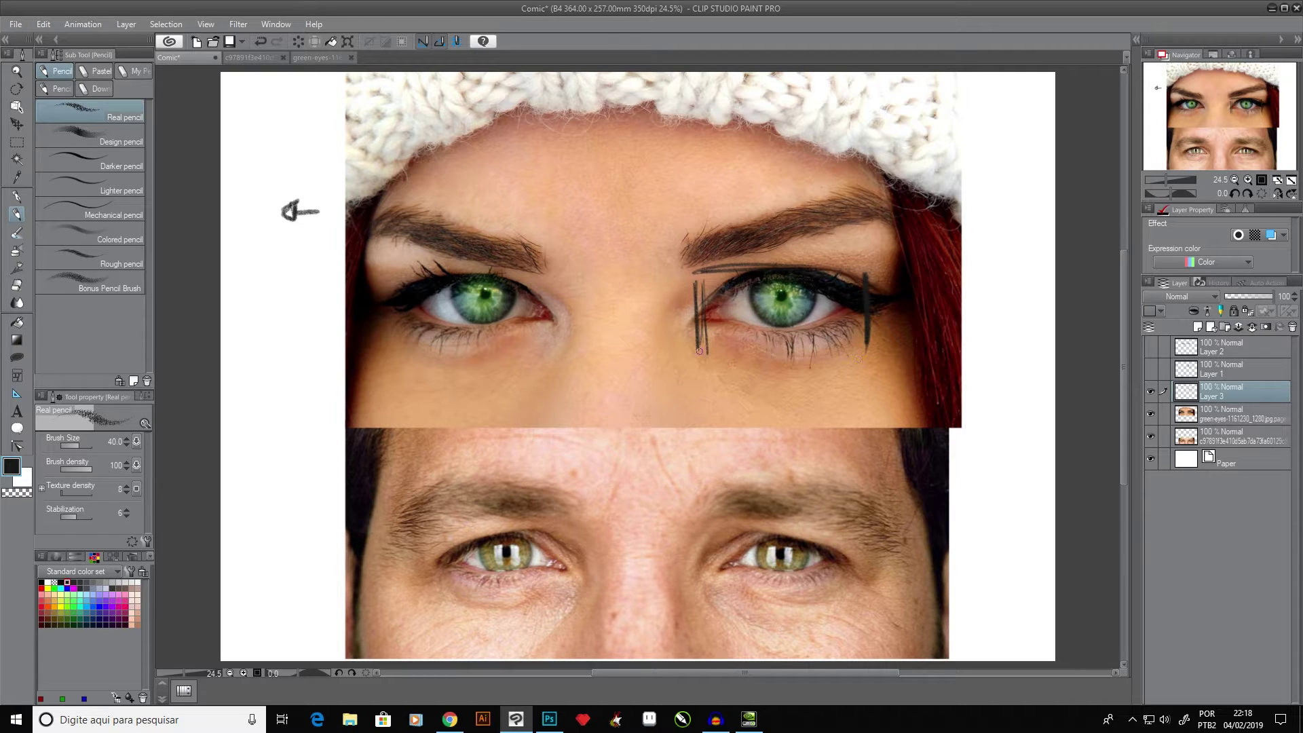
drag(700, 350, 870, 353)
- Move the rectangle into the gap between the woman's eyes, then clear Layer 3
click(17, 123)
mouse_move(802, 349)
mouse_down()
mouse_move(622, 355)
mouse_move(633, 354)
mouse_up()
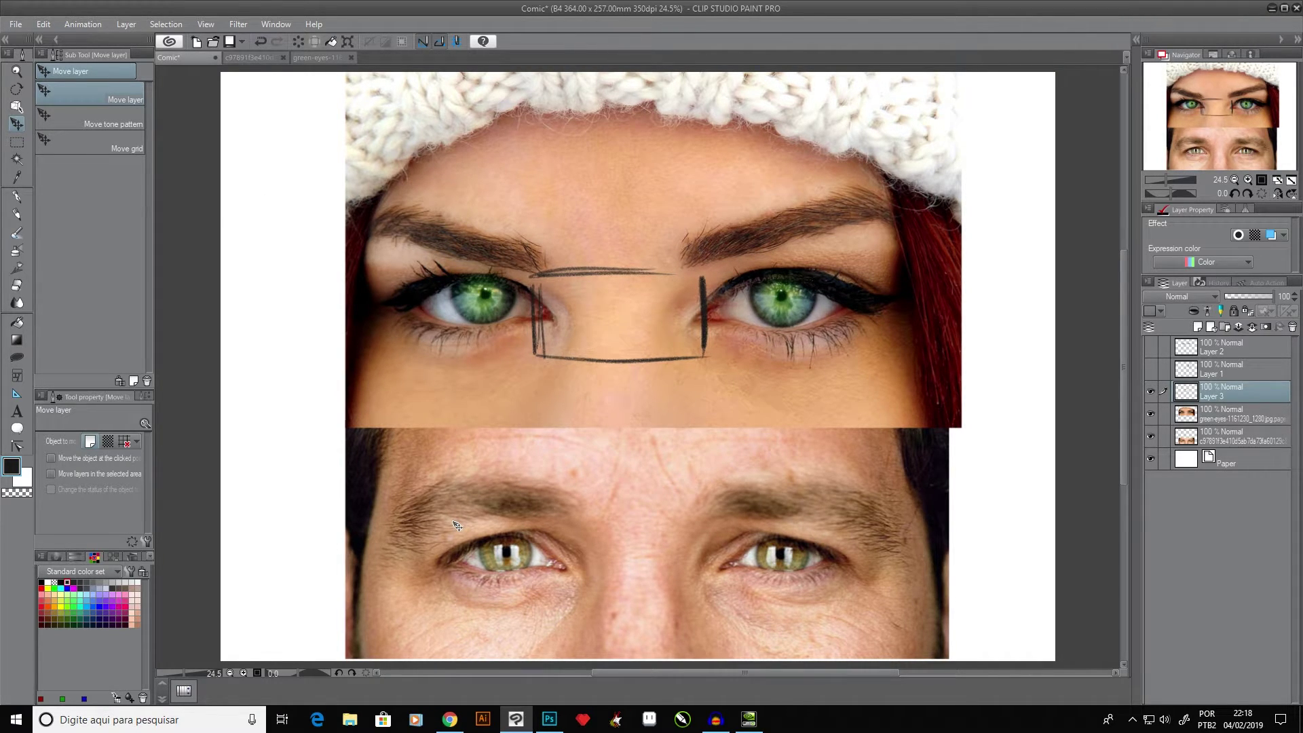
key(Delete)
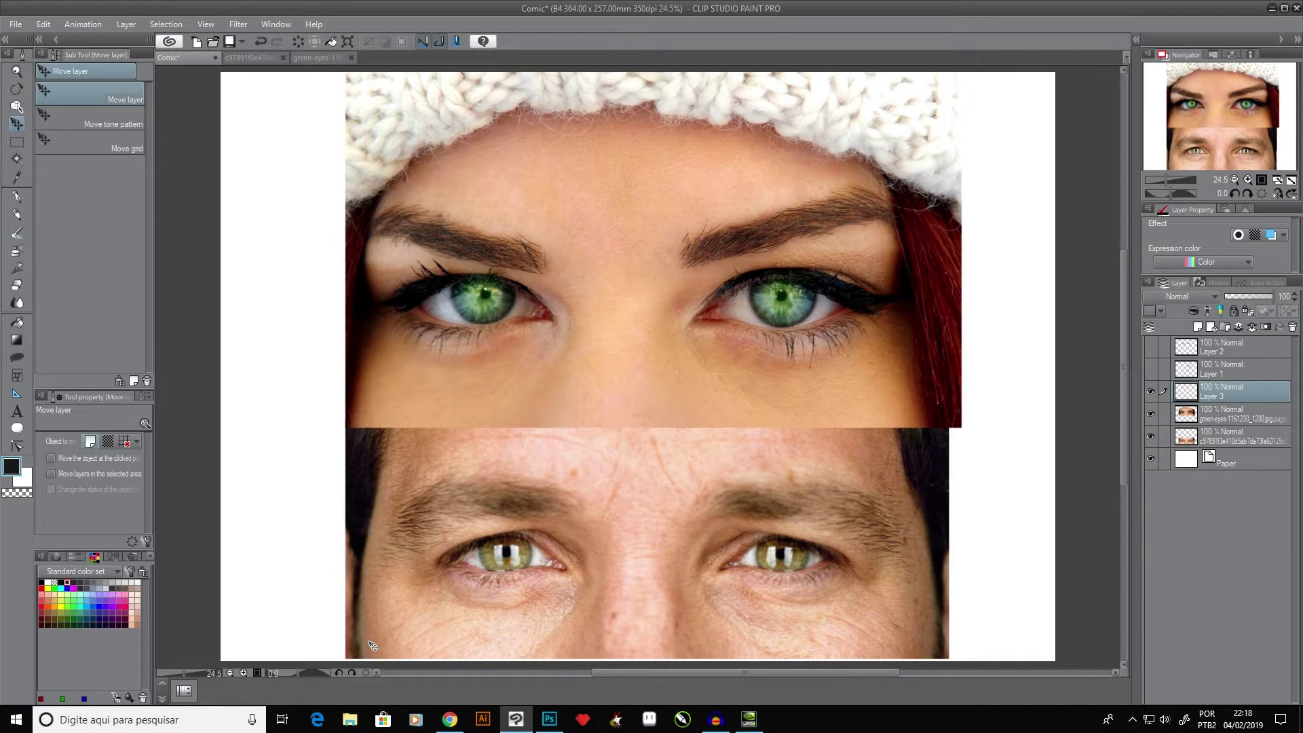
- Show the Layer 2 eye sketch and hide both reference photos, leaving Layer 1 hidden
click(1148, 346)
click(1148, 368)
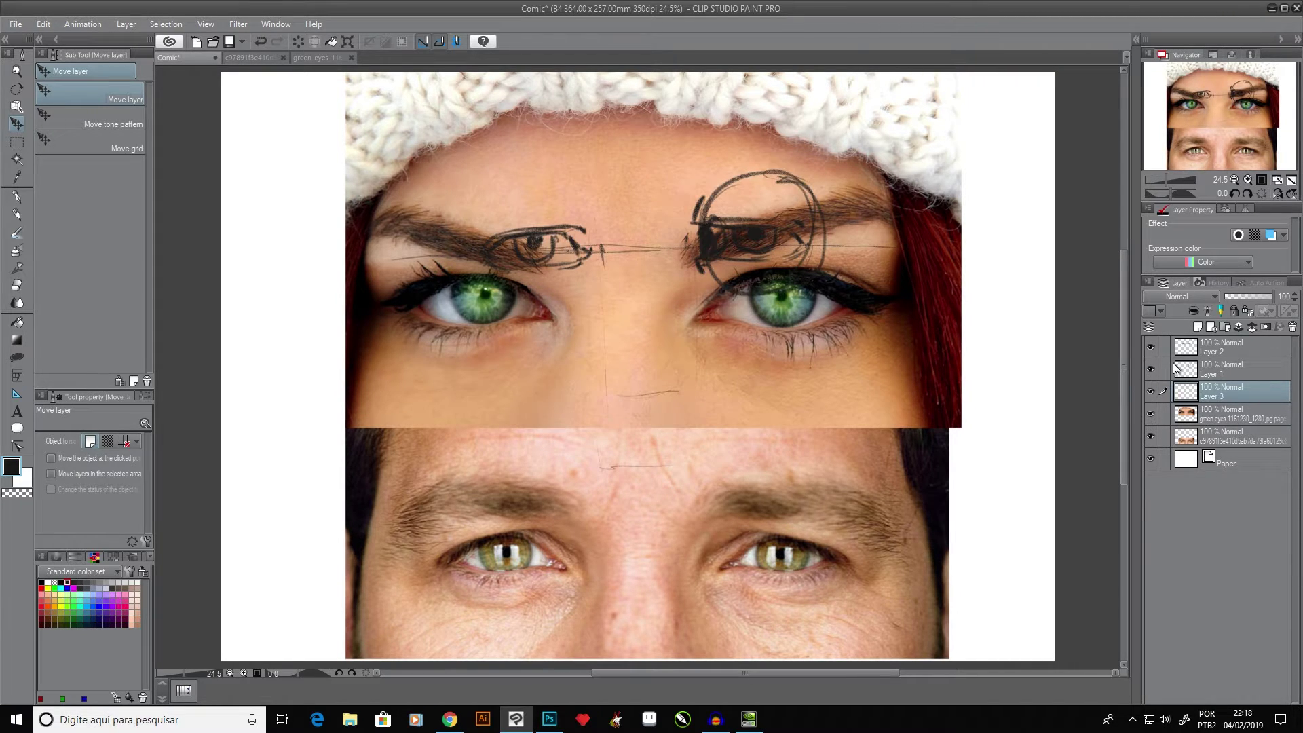
click(1150, 369)
click(1150, 413)
click(1150, 436)
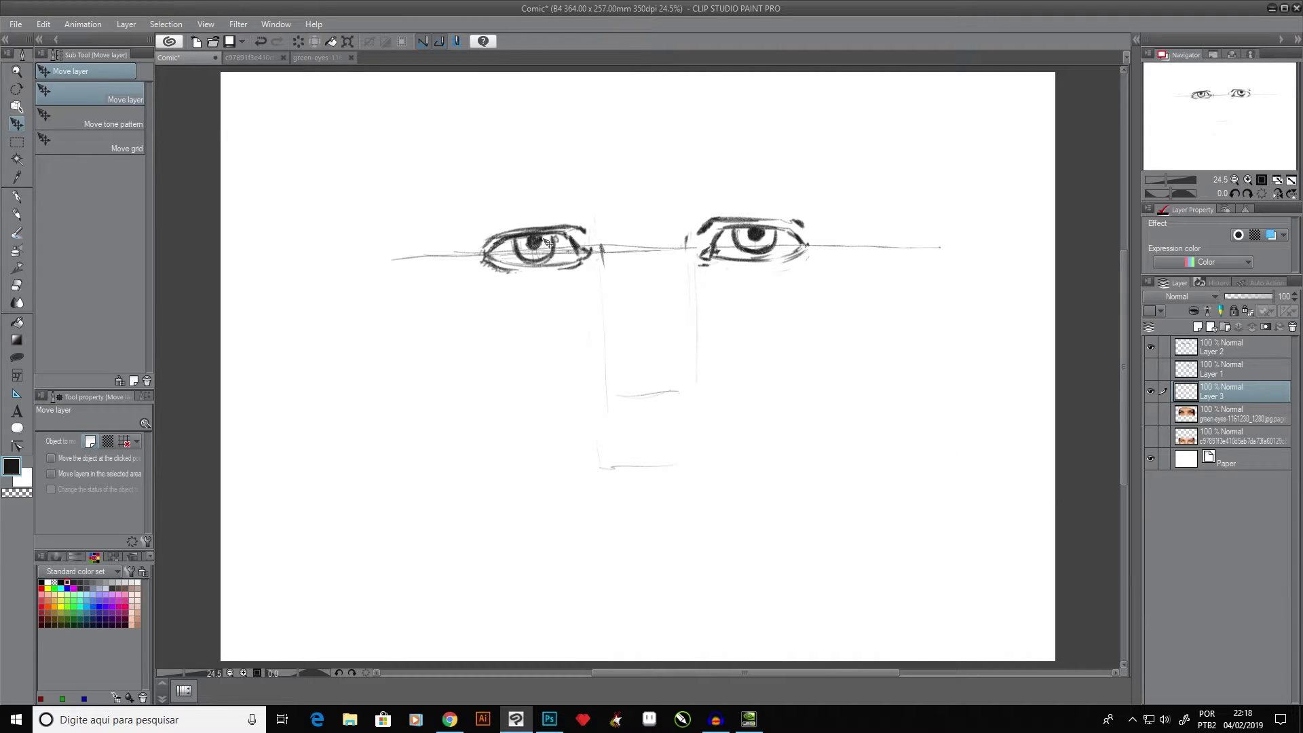
- Shade the irises of both eyes on Layer 2 with the Real pencil, adding fine strokes around the pupils
click(1206, 347)
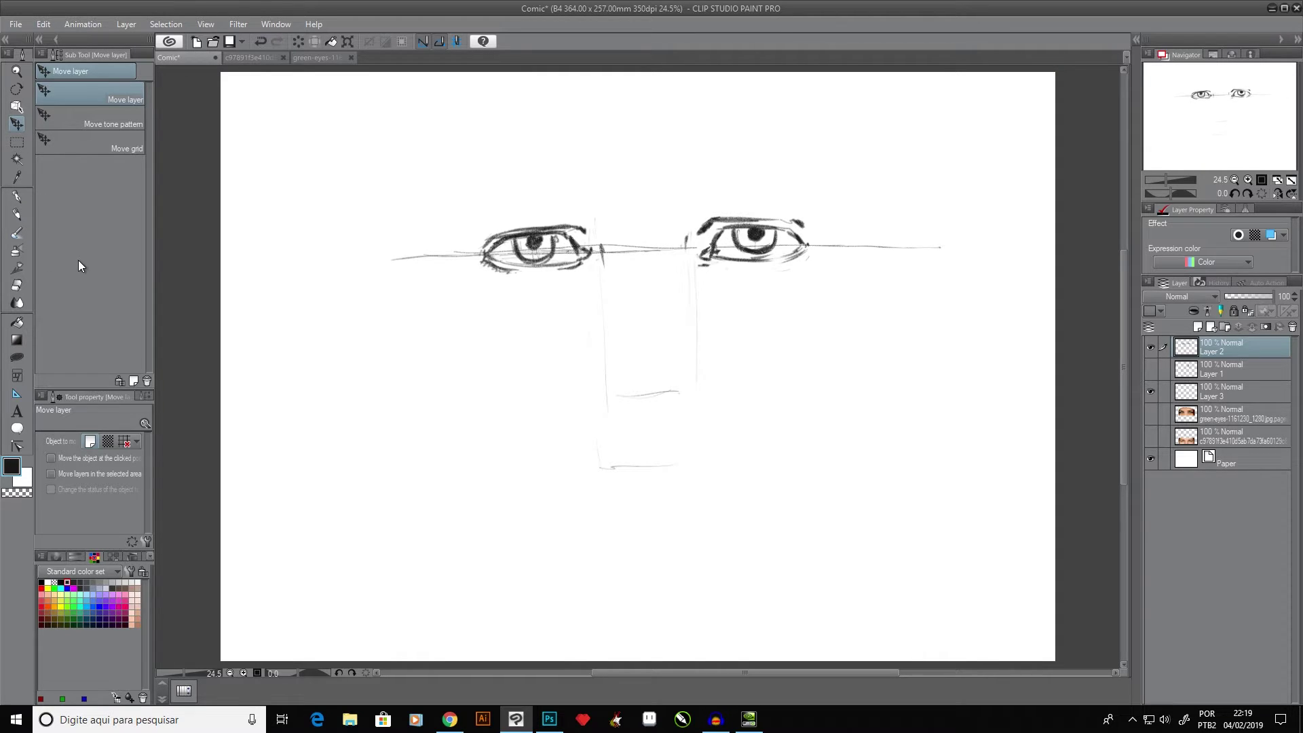
click(17, 214)
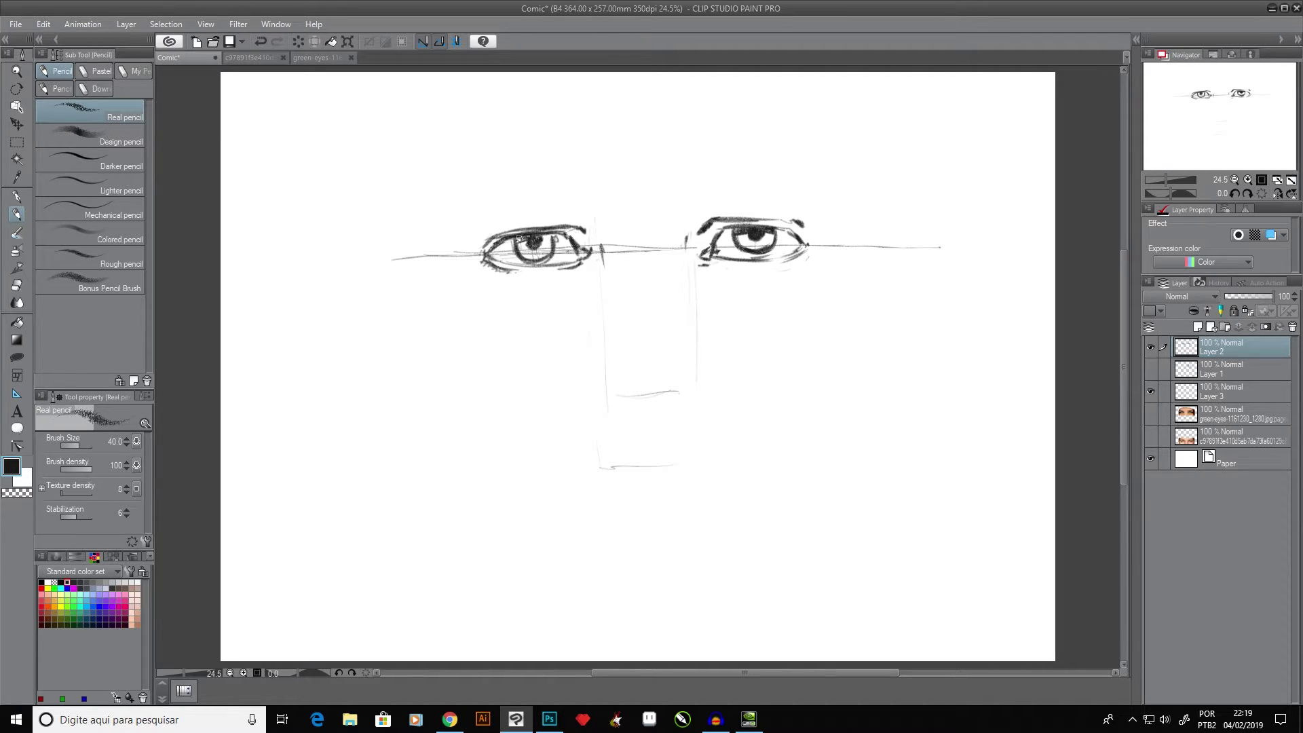
mouse_move(519, 238)
mouse_down()
mouse_move(553, 239)
mouse_move(523, 238)
mouse_move(542, 253)
mouse_up()
drag(722, 247, 770, 235)
- Erase a small highlight in each pupil with the transparent colour, then return to black
key(c)
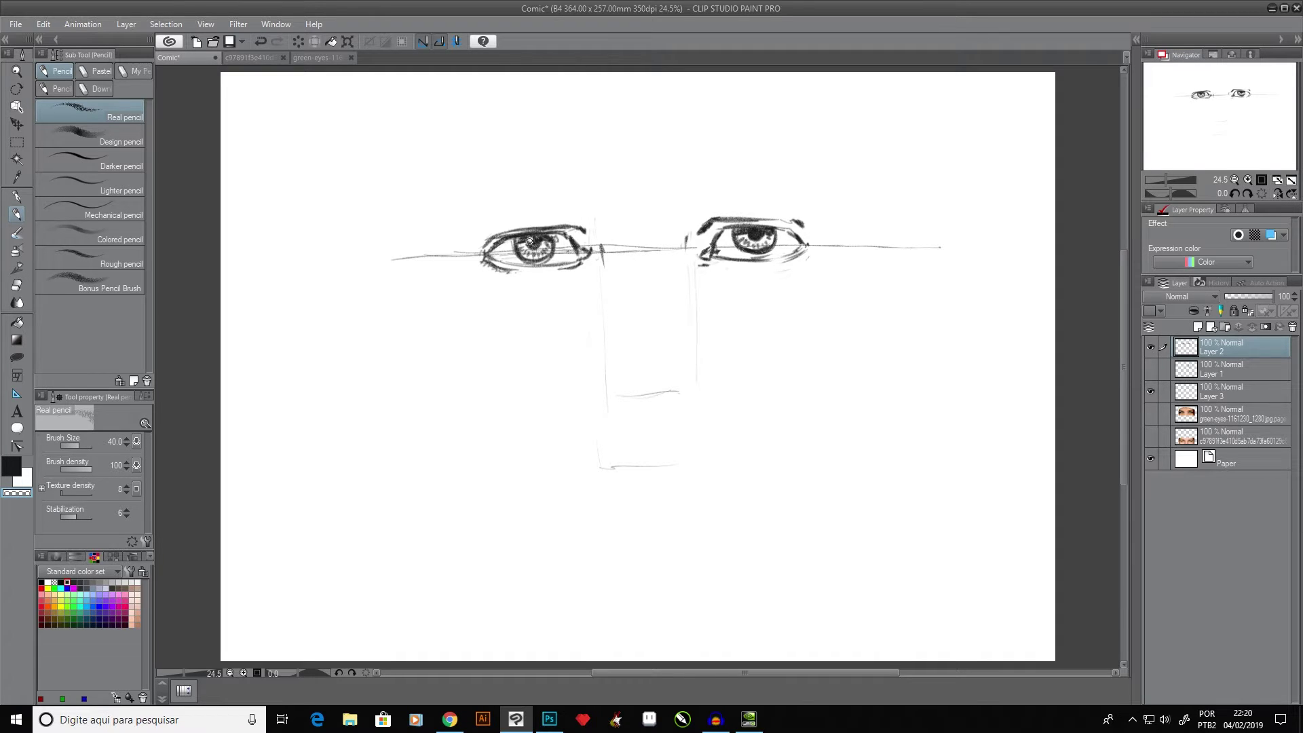
drag(530, 240, 528, 241)
drag(751, 232, 752, 233)
click(13, 471)
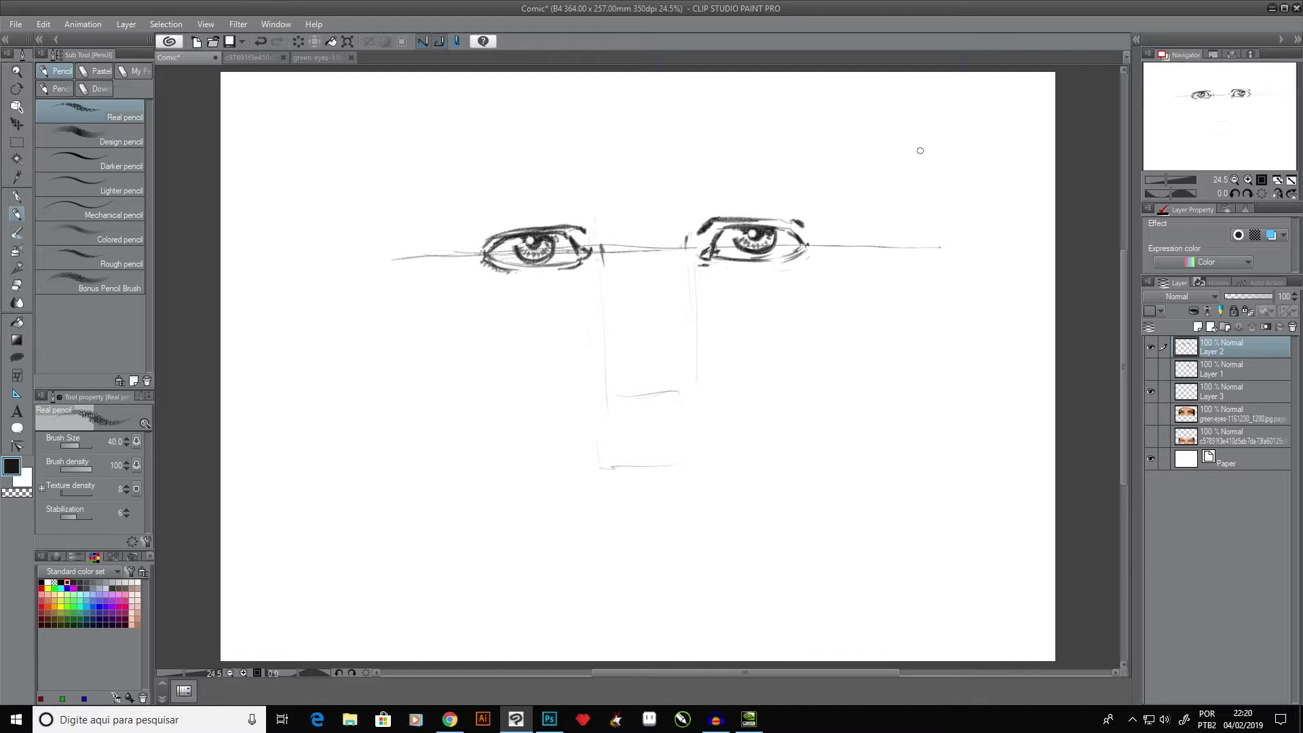
- Sketch a small eye with lids, iris and pupil in the blank area above and to the right of the pair
mouse_move(943, 147)
mouse_down()
mouse_move(886, 154)
mouse_move(906, 149)
mouse_move(880, 178)
mouse_move(917, 148)
mouse_move(946, 152)
mouse_move(885, 166)
mouse_move(950, 162)
mouse_move(932, 148)
mouse_move(912, 165)
mouse_move(908, 151)
mouse_up()
mouse_move(915, 160)
mouse_down()
mouse_move(906, 168)
mouse_move(915, 162)
mouse_up()
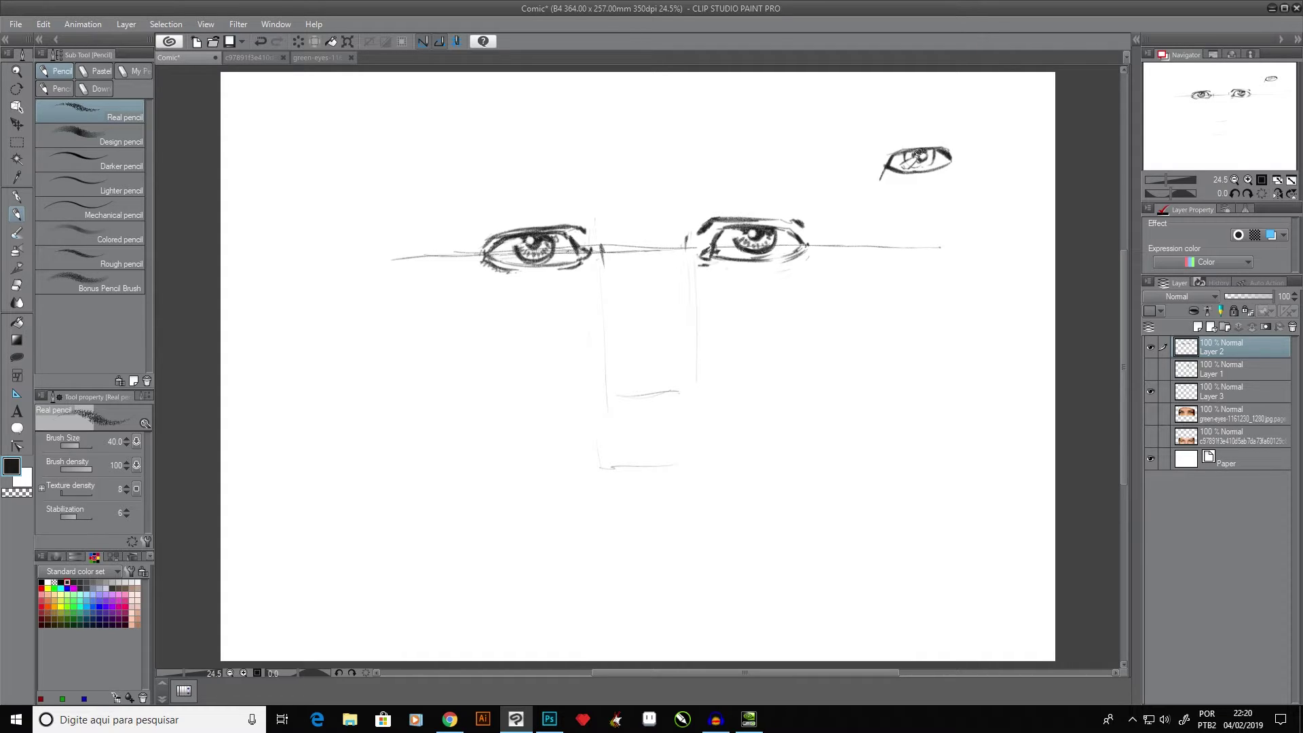
mouse_move(906, 160)
mouse_down()
mouse_move(905, 149)
mouse_move(932, 161)
mouse_move(913, 171)
mouse_move(926, 165)
mouse_up()
drag(879, 178, 959, 163)
- Show the side-view eyeball on Layer 1 with Layer 2 hidden, and add pencil strokes in front of it
click(1151, 369)
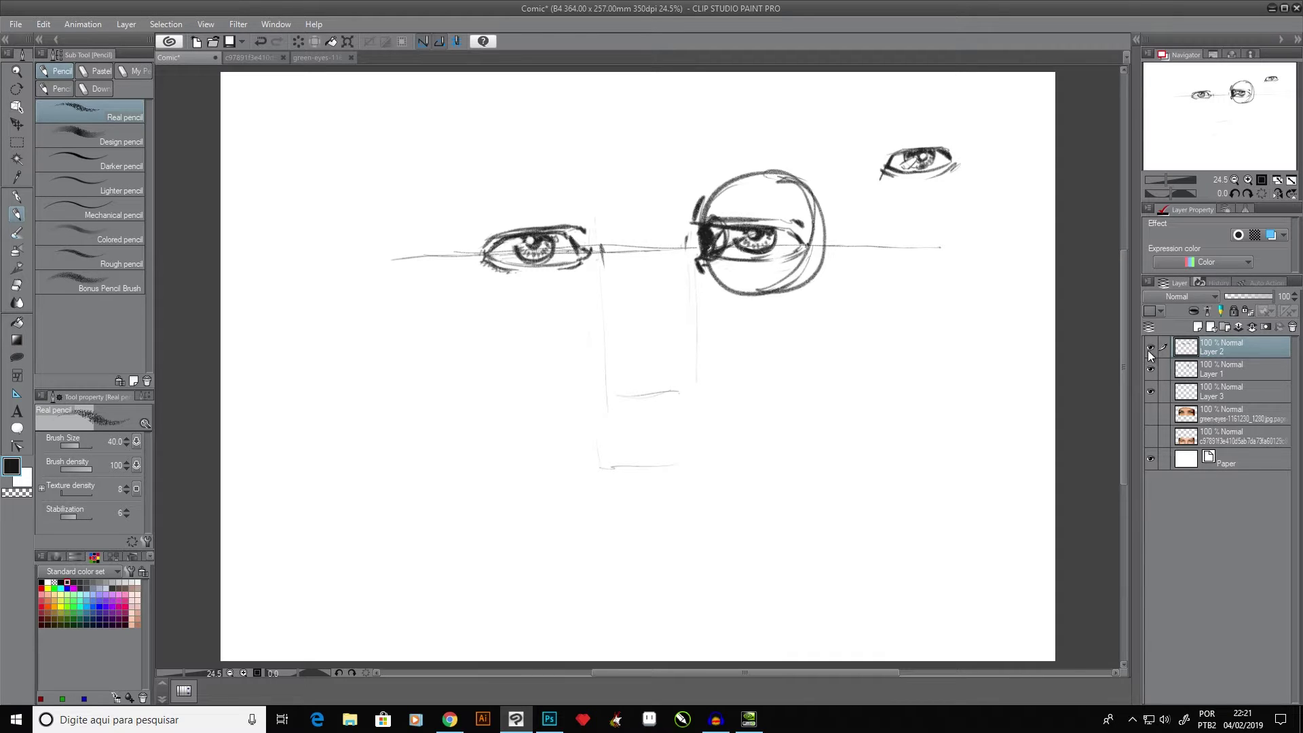
click(1150, 347)
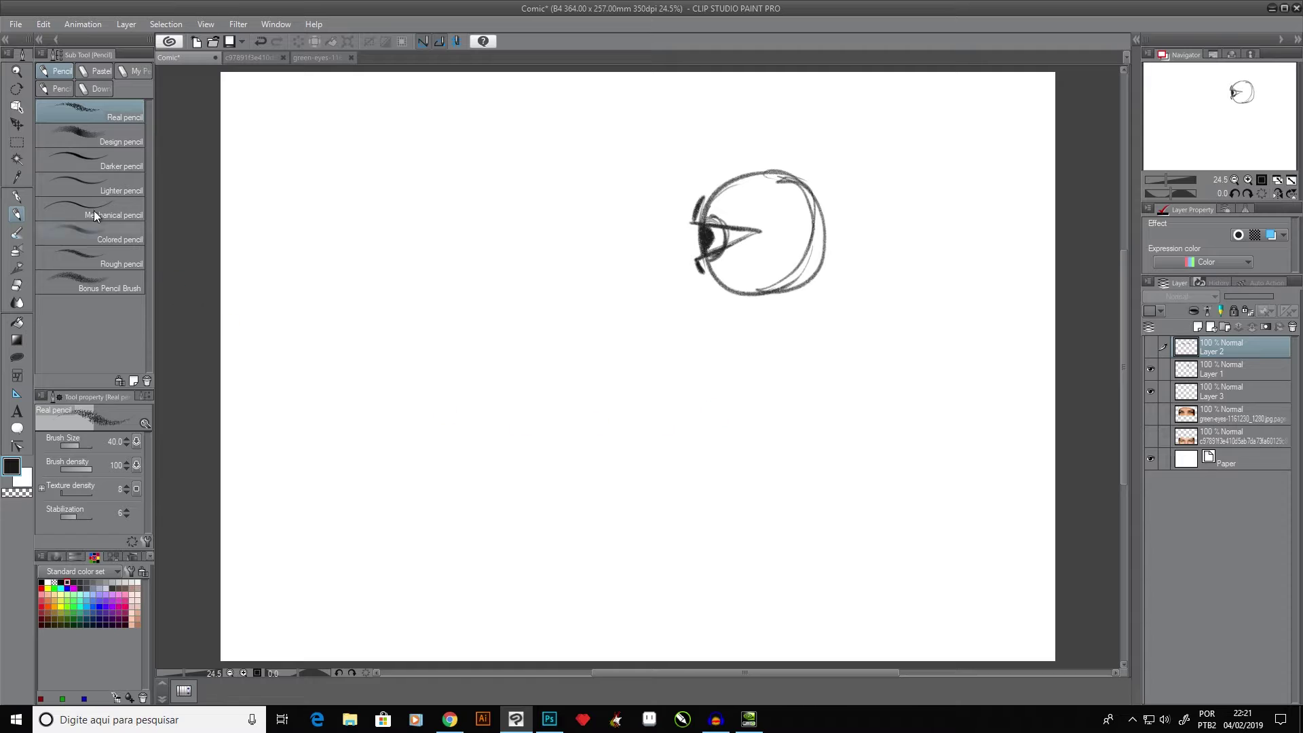
click(1198, 370)
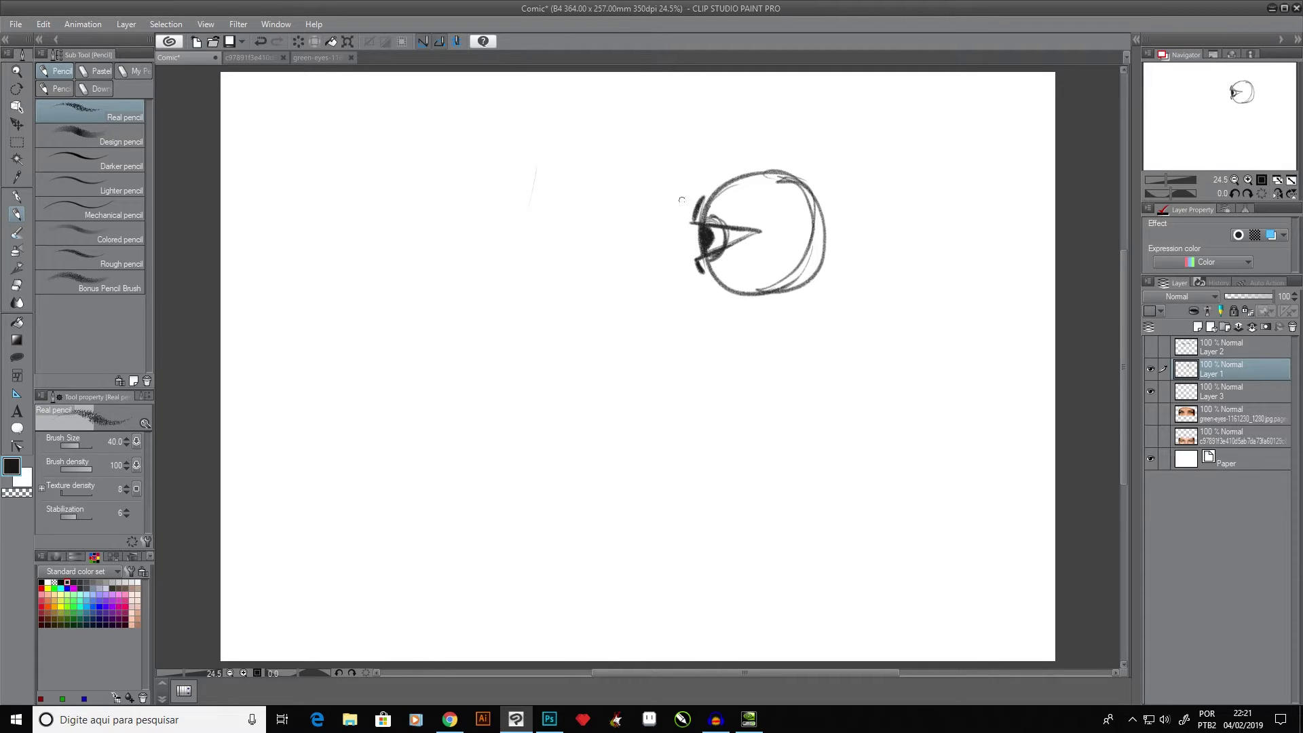
drag(646, 140, 682, 197)
drag(701, 234, 690, 221)
- Hide the Layer 1 and Layer 2 sketches and add a new layer above Layer 1
click(1150, 347)
click(1149, 368)
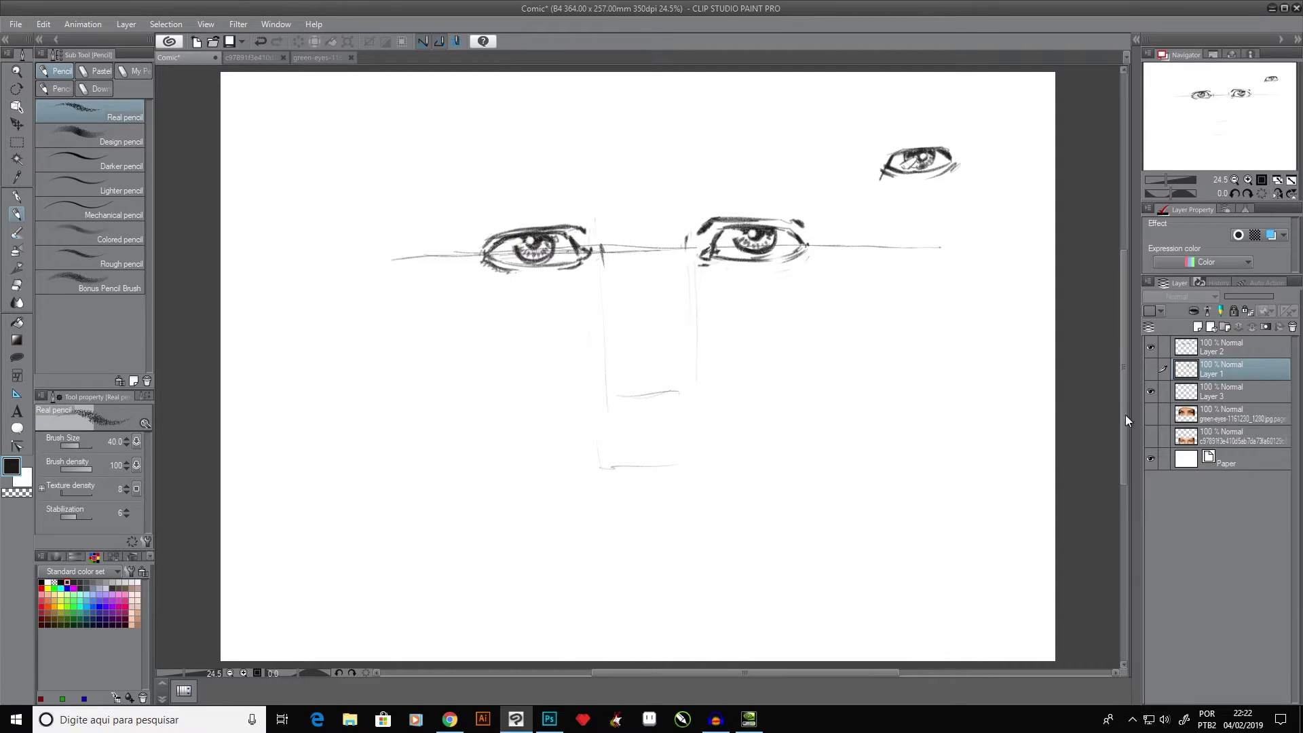
click(1151, 348)
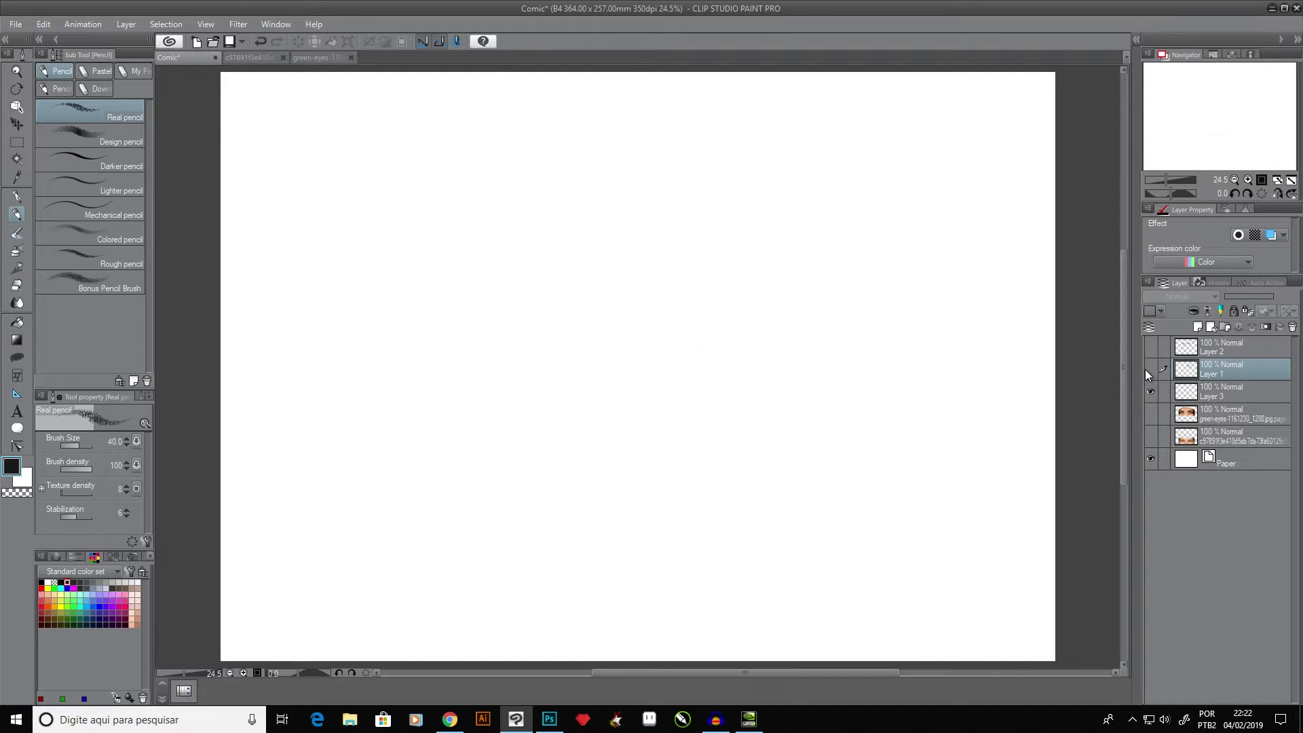
click(1197, 327)
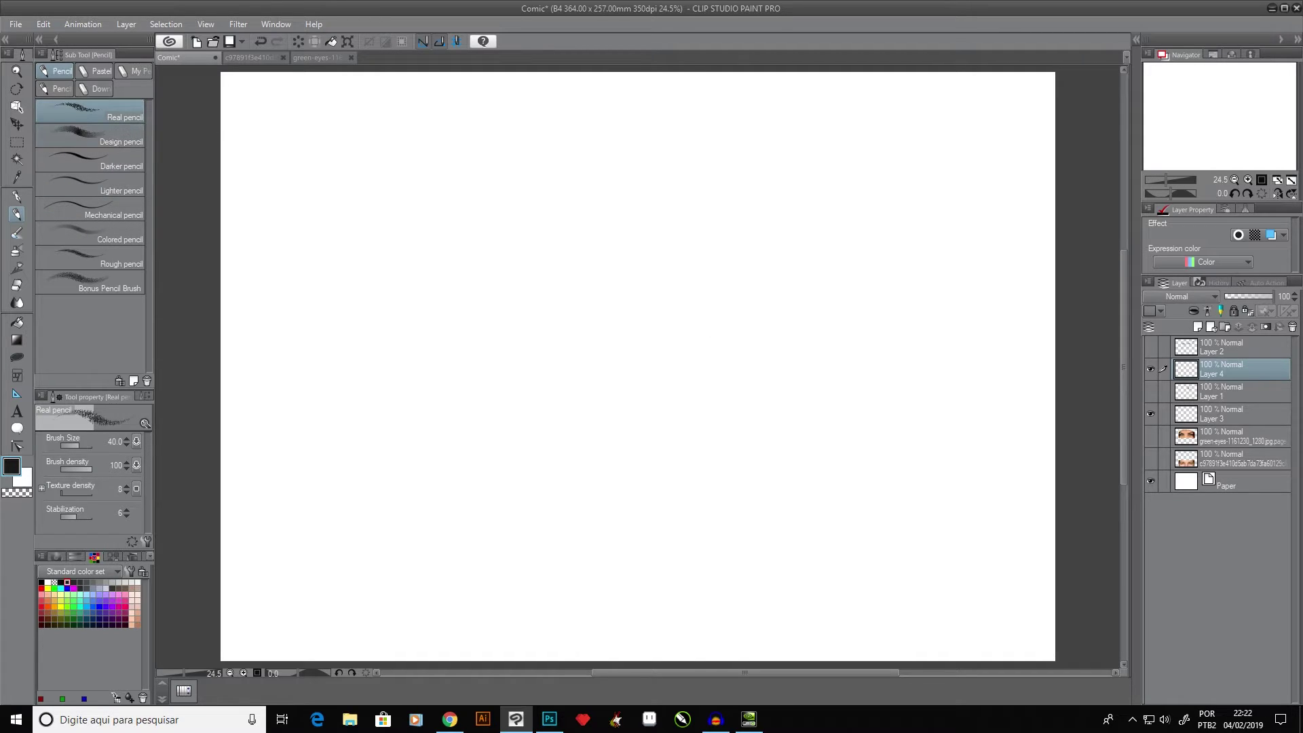
- Sketch a horizontal pencil guide line across the upper part of the page on Layer 4
drag(431, 256, 850, 256)
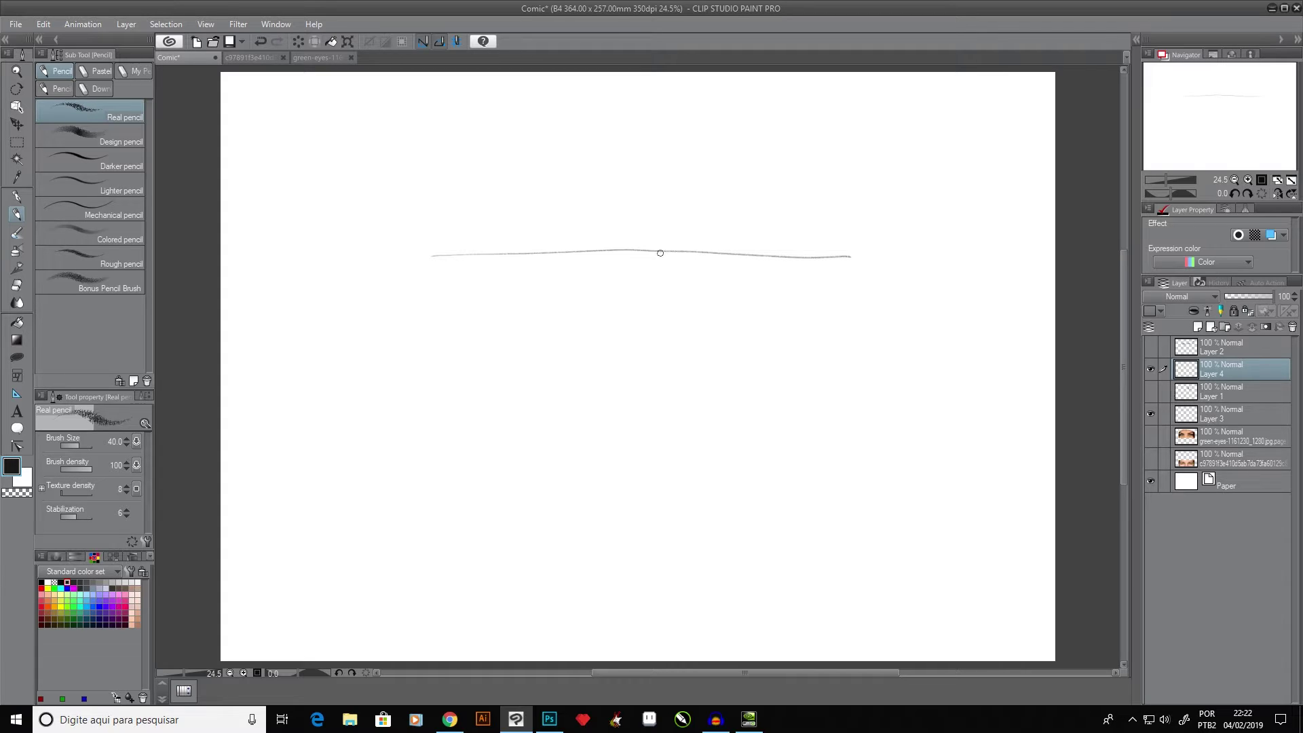
drag(662, 255, 869, 247)
drag(699, 262, 872, 256)
drag(720, 253, 869, 247)
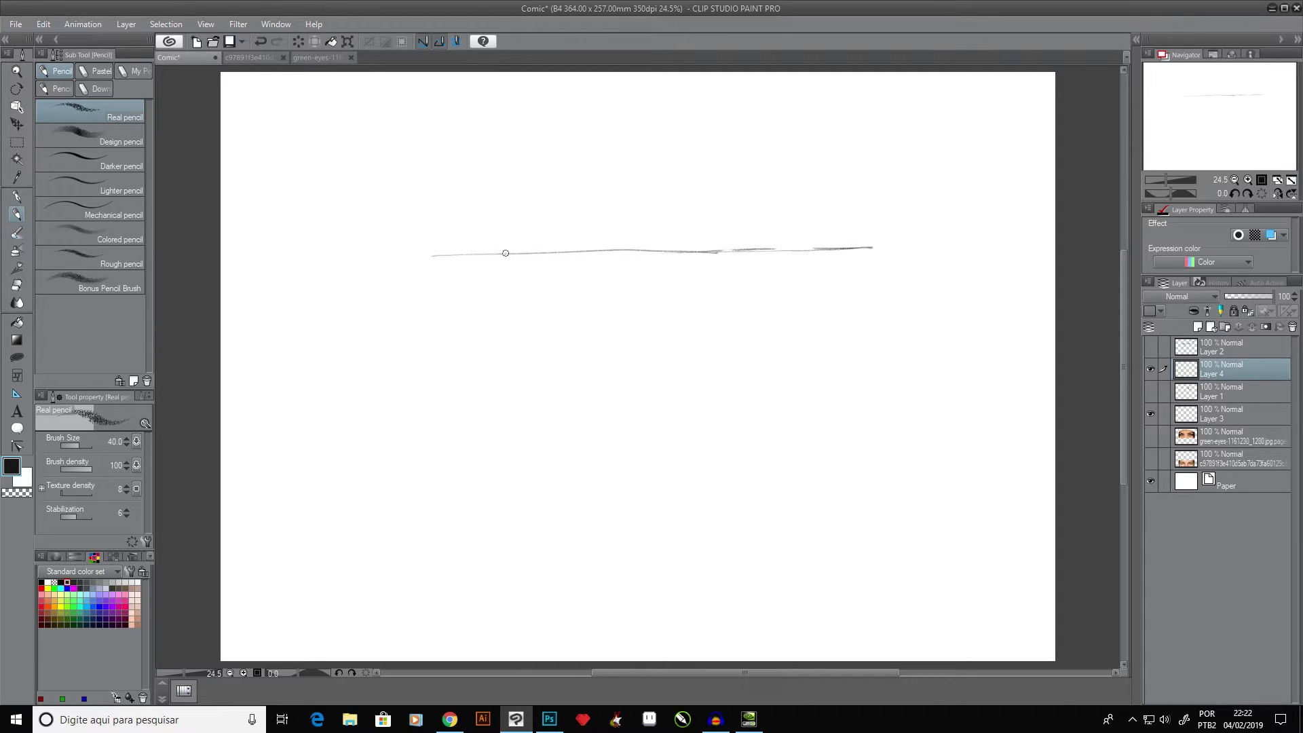
- Mark the inner and outer corner positions of both eyes along the guide line
click(608, 250)
drag(719, 251, 721, 249)
click(827, 248)
click(827, 249)
- Draw the right-hand eye's arched upper lid, tear duct and lower lid between its marks, undoing one stroke
mouse_move(734, 253)
mouse_down()
mouse_move(771, 233)
mouse_move(742, 244)
mouse_move(812, 239)
mouse_move(792, 232)
mouse_move(826, 249)
mouse_move(787, 235)
mouse_move(823, 250)
mouse_move(788, 232)
mouse_move(823, 248)
mouse_up()
drag(727, 255, 740, 256)
key(ctrl+z)
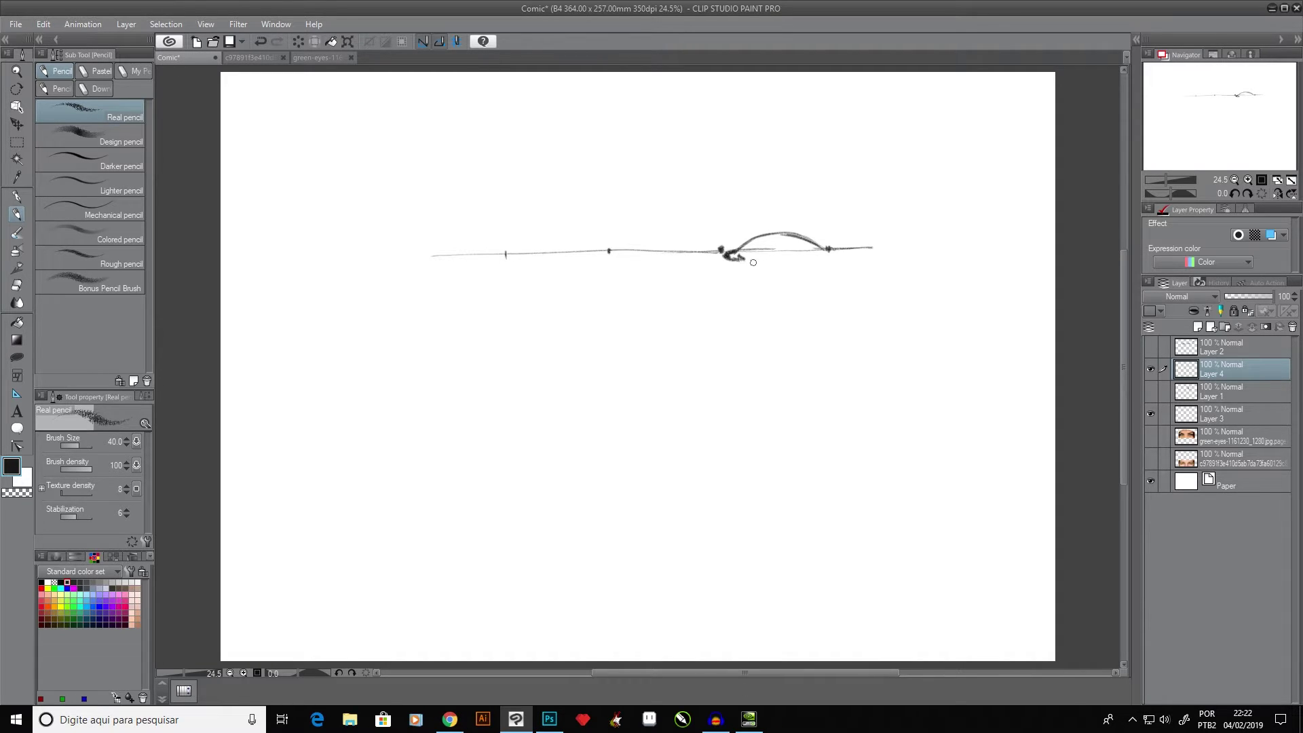
mouse_move(740, 257)
mouse_down()
mouse_move(785, 266)
mouse_move(748, 259)
mouse_move(820, 252)
mouse_move(786, 266)
mouse_move(825, 252)
mouse_move(799, 269)
mouse_move(825, 253)
mouse_move(751, 239)
mouse_move(790, 234)
mouse_move(775, 232)
mouse_move(796, 234)
mouse_move(728, 251)
mouse_move(777, 233)
mouse_up()
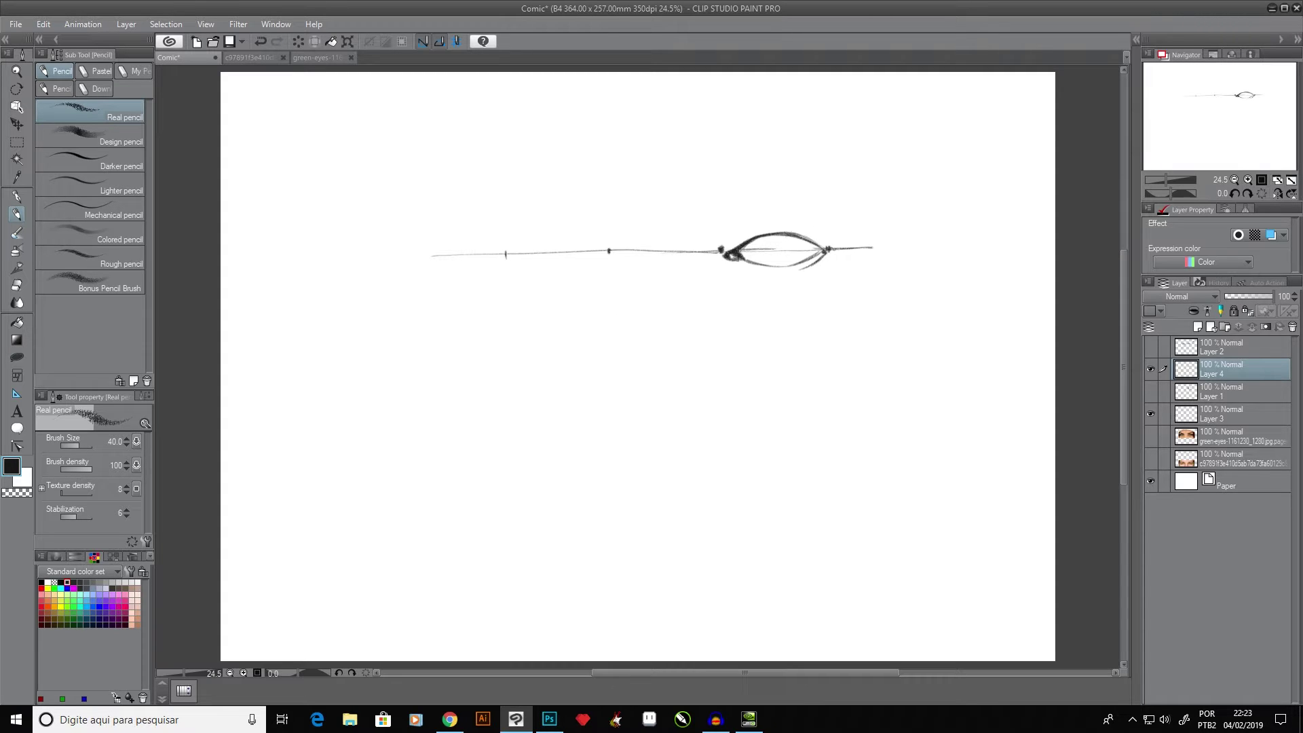
- Check the woman's photo briefly, then draw thick upper lashes and outer lower lashes on the right-hand eye
click(1150, 436)
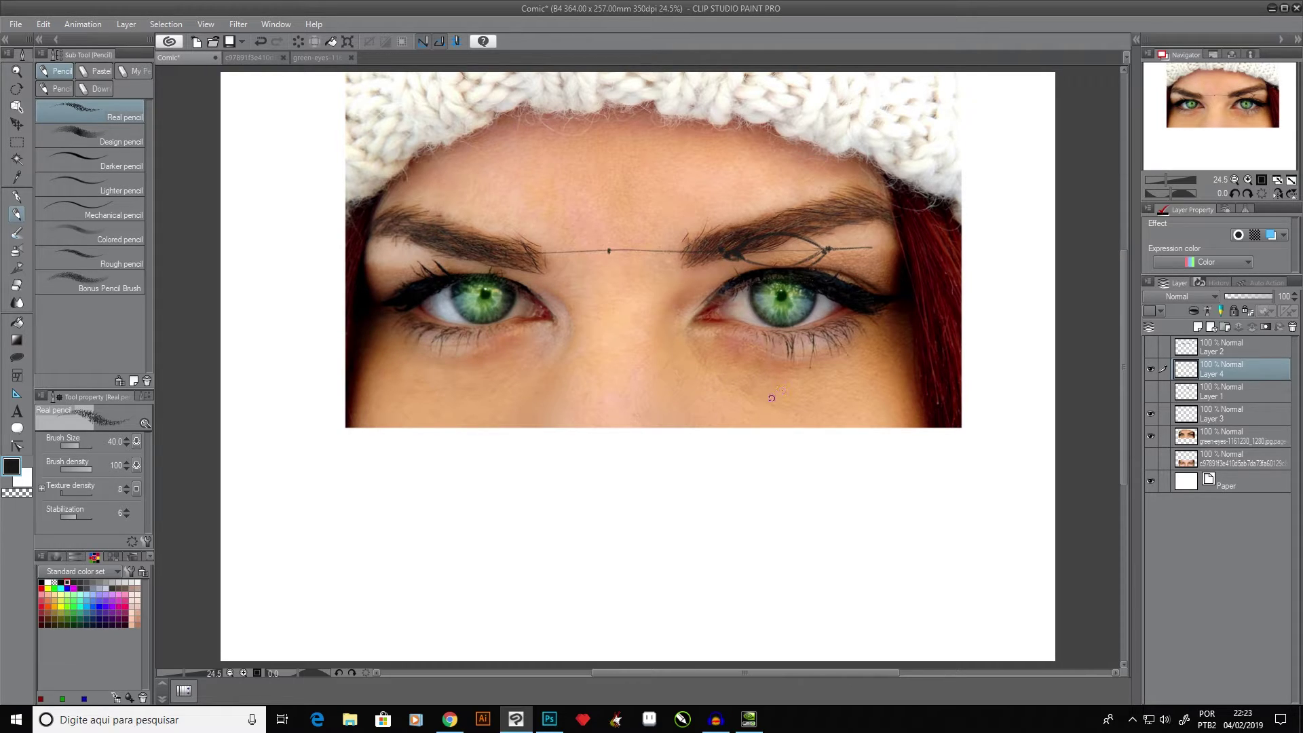
click(1150, 437)
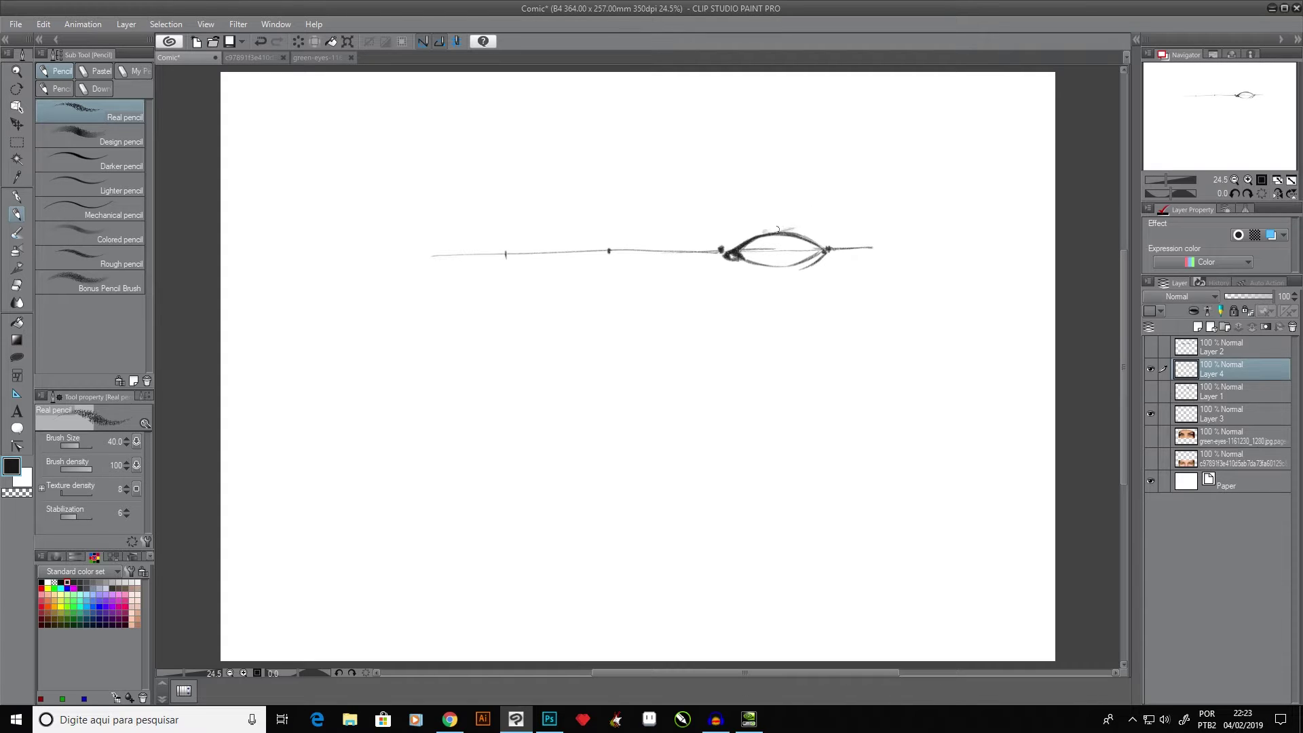
mouse_move(767, 230)
mouse_down()
mouse_move(832, 237)
mouse_move(772, 229)
mouse_move(801, 219)
mouse_move(794, 228)
mouse_move(817, 224)
mouse_move(772, 229)
mouse_move(843, 235)
mouse_move(824, 247)
mouse_move(764, 230)
mouse_move(777, 229)
mouse_move(741, 243)
mouse_move(806, 228)
mouse_up()
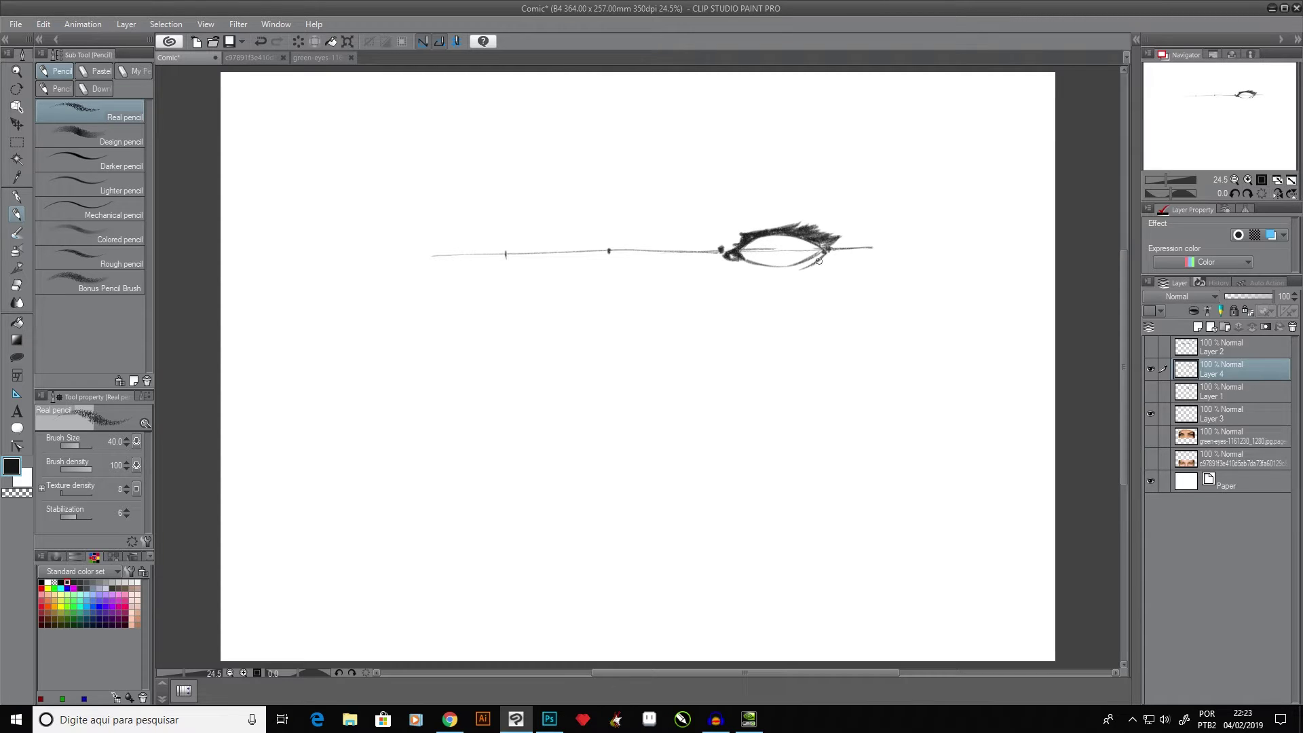
mouse_move(819, 261)
mouse_down()
mouse_move(808, 270)
mouse_move(842, 240)
mouse_up()
- Draw a shaded iris and dark pupil in the right-hand eye and erase a small highlight with the transparent colour
mouse_move(763, 237)
mouse_down()
mouse_move(773, 256)
mouse_move(794, 252)
mouse_move(775, 259)
mouse_move(784, 249)
mouse_up()
key(ctrl+z)
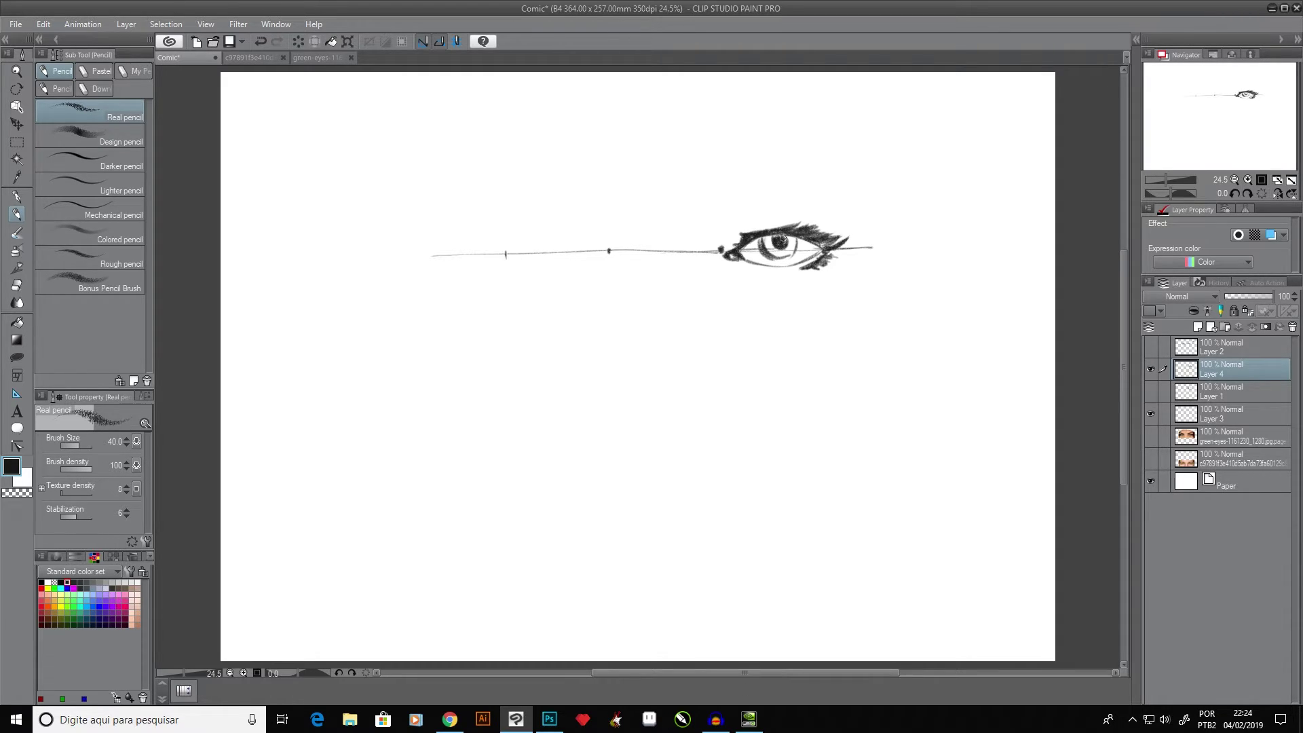
mouse_move(787, 239)
mouse_down()
mouse_move(760, 266)
mouse_move(772, 238)
mouse_move(788, 236)
mouse_up()
click(17, 492)
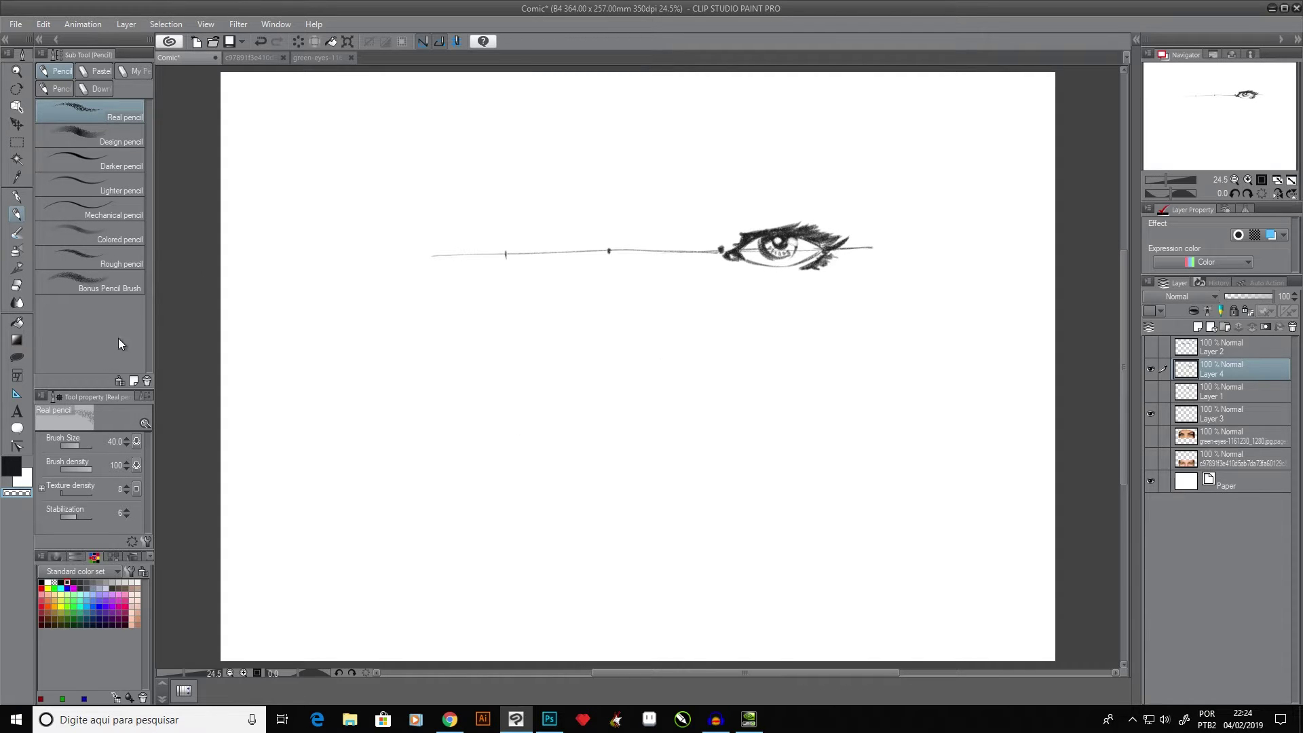
click(11, 468)
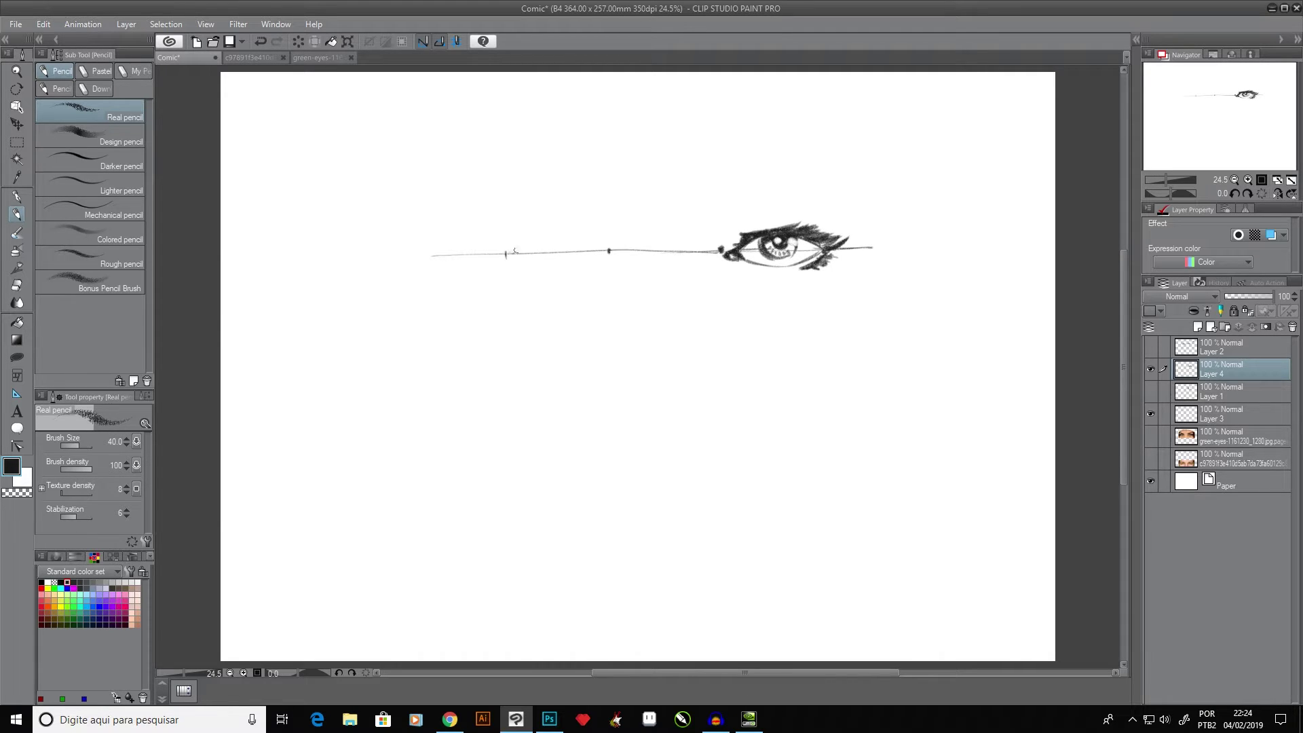
- Draw the left-hand eye's upper and lower lids and tear duct between its marks on the guide line
mouse_move(513, 255)
mouse_down()
mouse_move(572, 235)
mouse_move(608, 250)
mouse_move(593, 256)
mouse_up()
mouse_move(591, 256)
mouse_down()
mouse_move(503, 258)
mouse_move(590, 265)
mouse_up()
drag(580, 240, 590, 247)
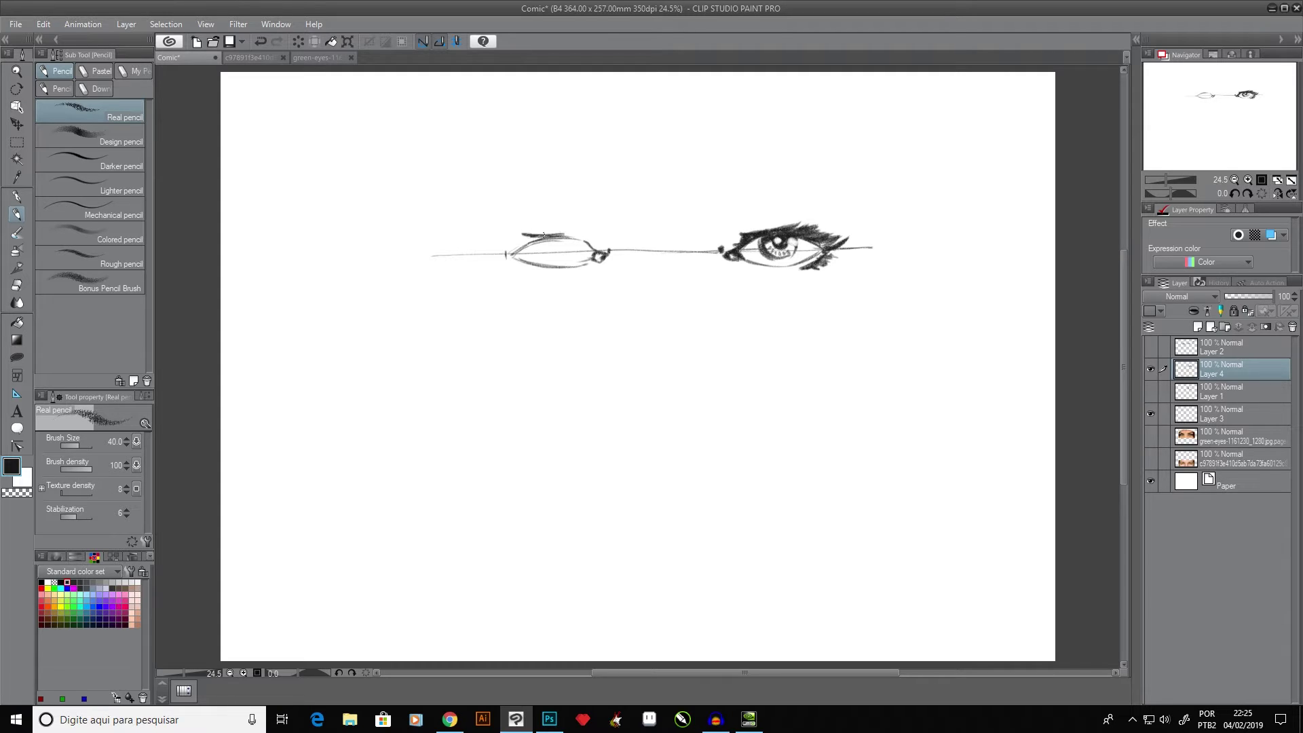
- Draw thick upper and outer lower lashes on the left-hand eye and fill in its shaded iris and pupil
mouse_move(511, 236)
mouse_down()
mouse_move(541, 238)
mouse_move(504, 240)
mouse_move(531, 238)
mouse_move(507, 253)
mouse_move(552, 230)
mouse_move(541, 235)
mouse_move(592, 234)
mouse_move(494, 250)
mouse_up()
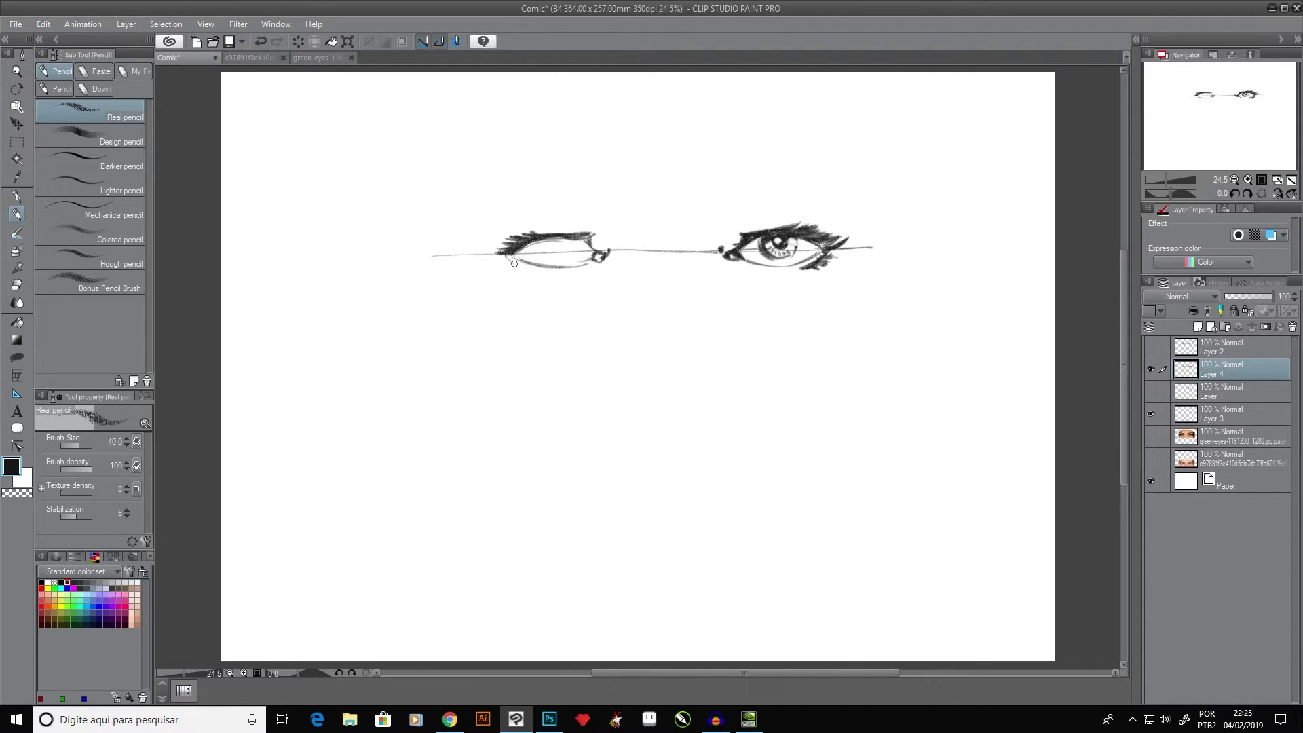
mouse_move(514, 262)
mouse_down()
mouse_move(542, 272)
mouse_move(506, 264)
mouse_up()
mouse_move(541, 237)
mouse_down()
mouse_move(571, 251)
mouse_move(567, 237)
mouse_move(597, 254)
mouse_up()
drag(556, 247, 551, 259)
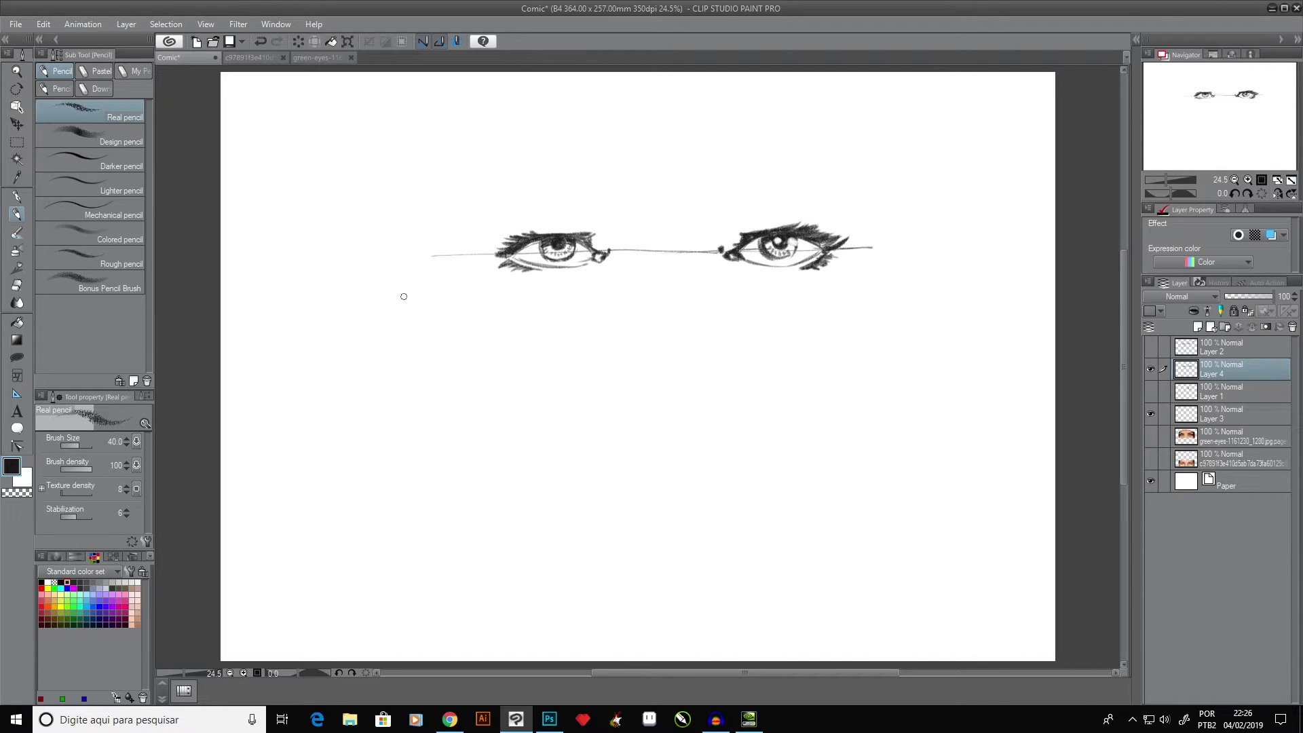
- Clean up the left-hand eye's highlight with the transparent colour and darken its upper lashes with black
key(c)
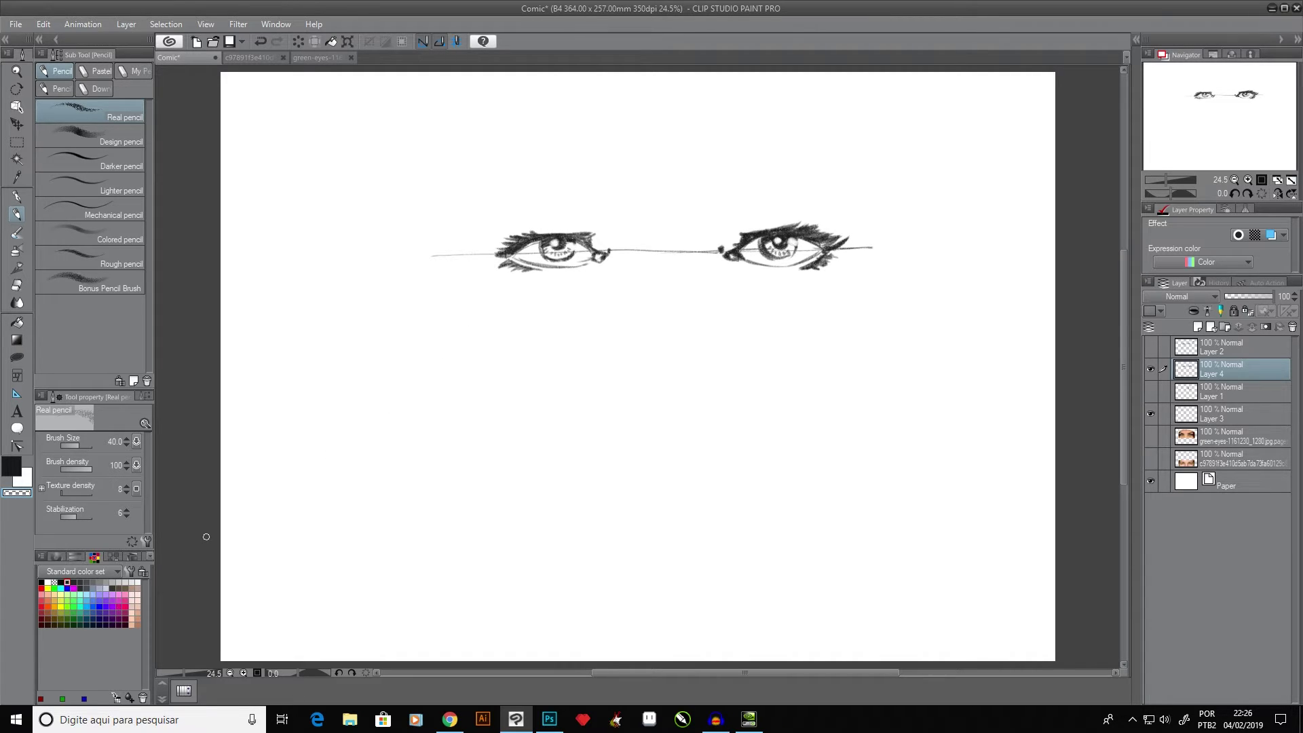
click(11, 466)
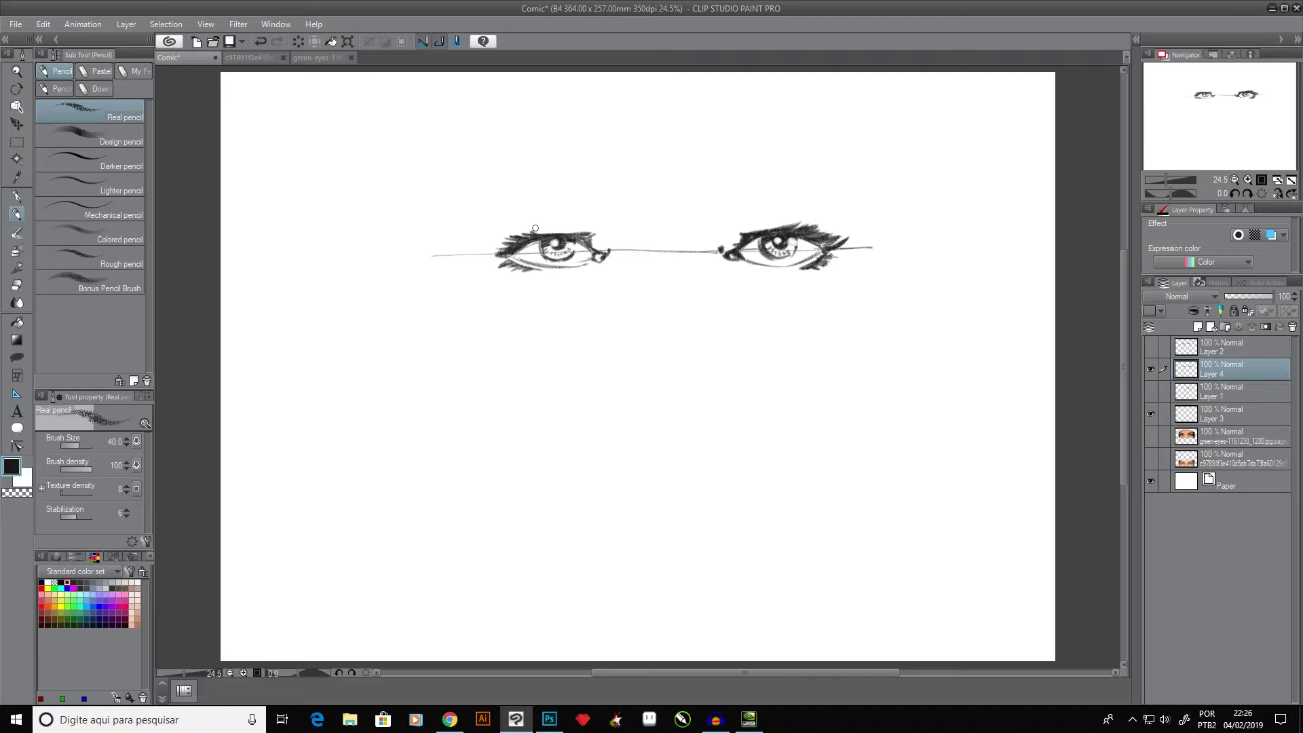
mouse_move(535, 229)
mouse_down()
mouse_move(578, 229)
mouse_move(520, 229)
mouse_move(513, 243)
mouse_move(530, 234)
mouse_move(496, 253)
mouse_move(589, 239)
mouse_up()
- Show the male eyes layer and move the female eyes layer below that pair for comparison
click(1152, 348)
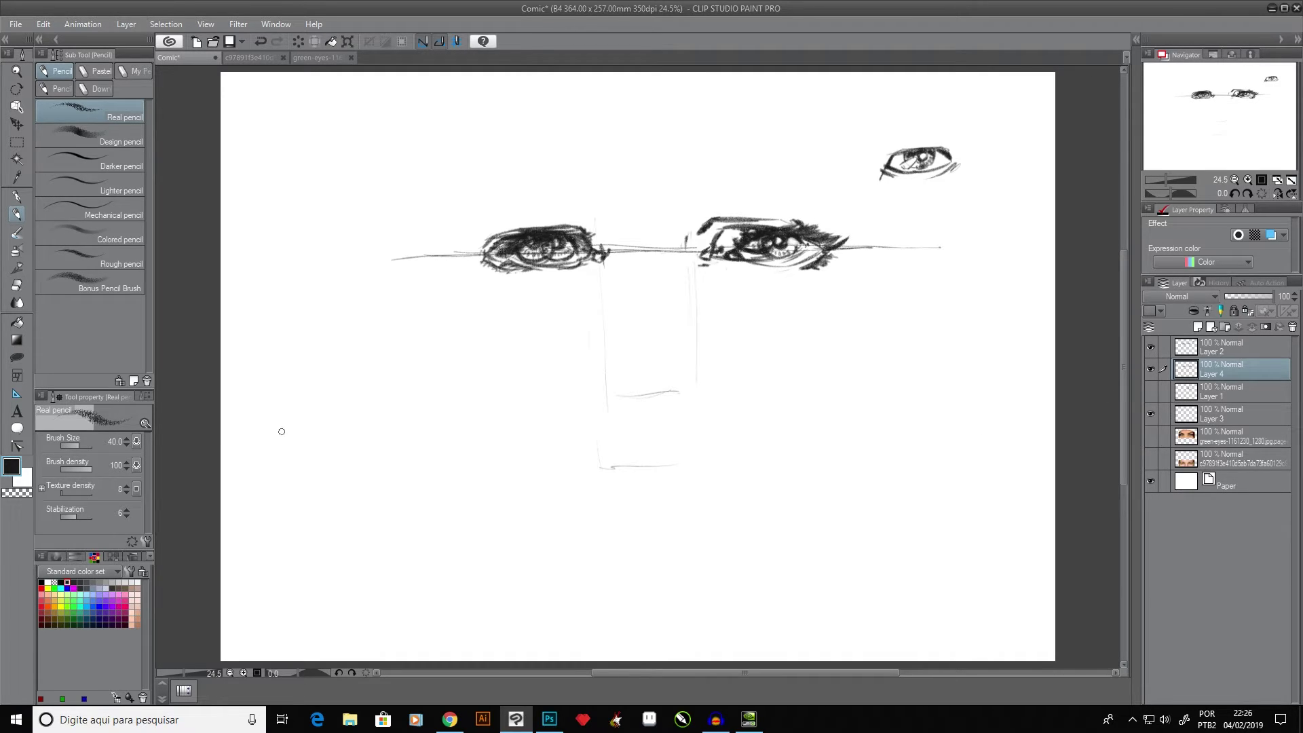
click(17, 123)
mouse_move(692, 290)
mouse_down()
mouse_move(686, 436)
mouse_move(671, 378)
mouse_move(669, 202)
mouse_move(653, 194)
mouse_move(678, 370)
mouse_move(676, 334)
mouse_up()
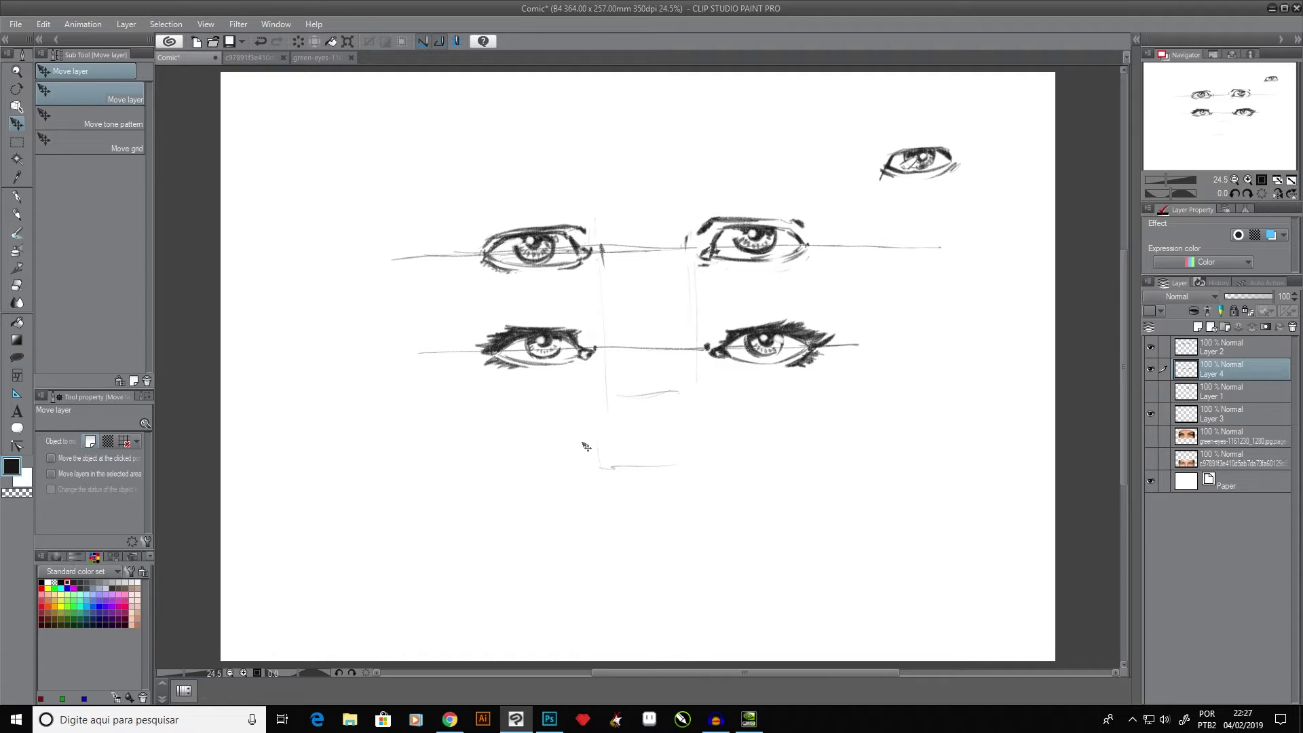
- Hide both eye sketches, examine the woman's and man's reference photos together, and hide the photos
click(1150, 347)
click(1150, 369)
click(1150, 436)
click(1150, 459)
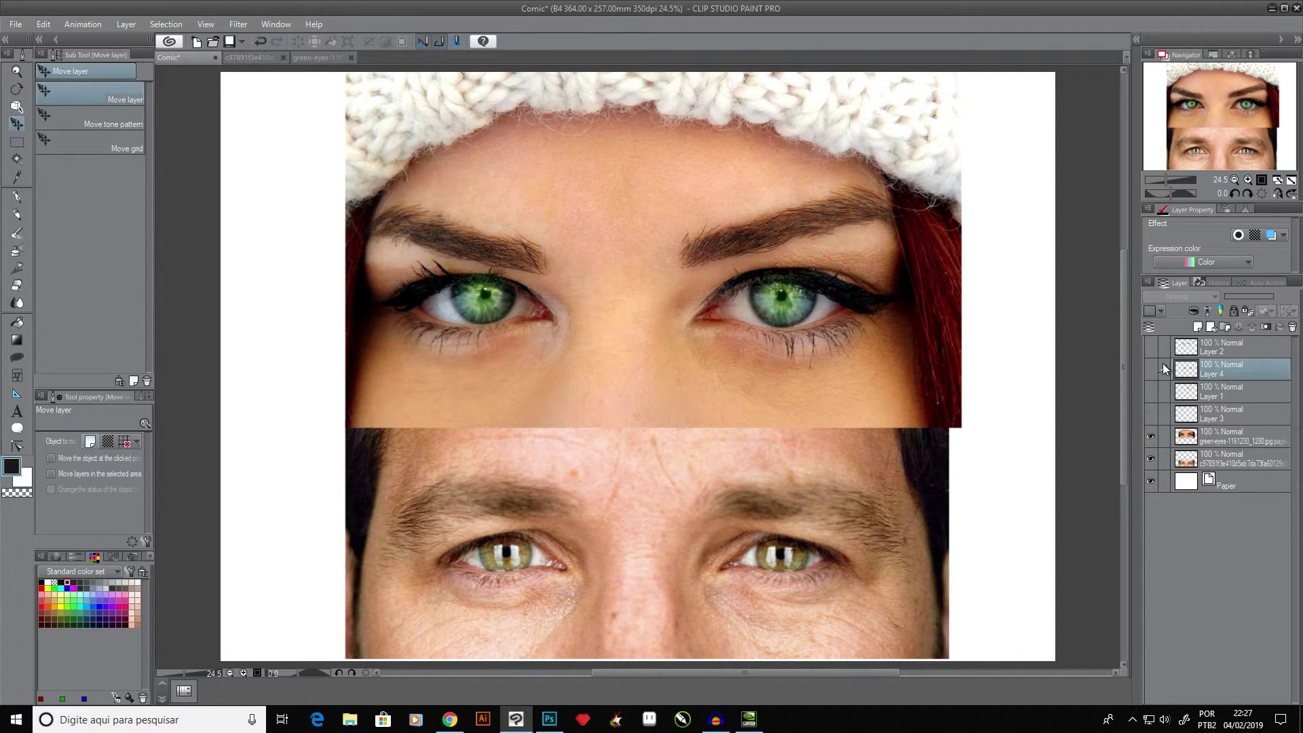
click(1148, 441)
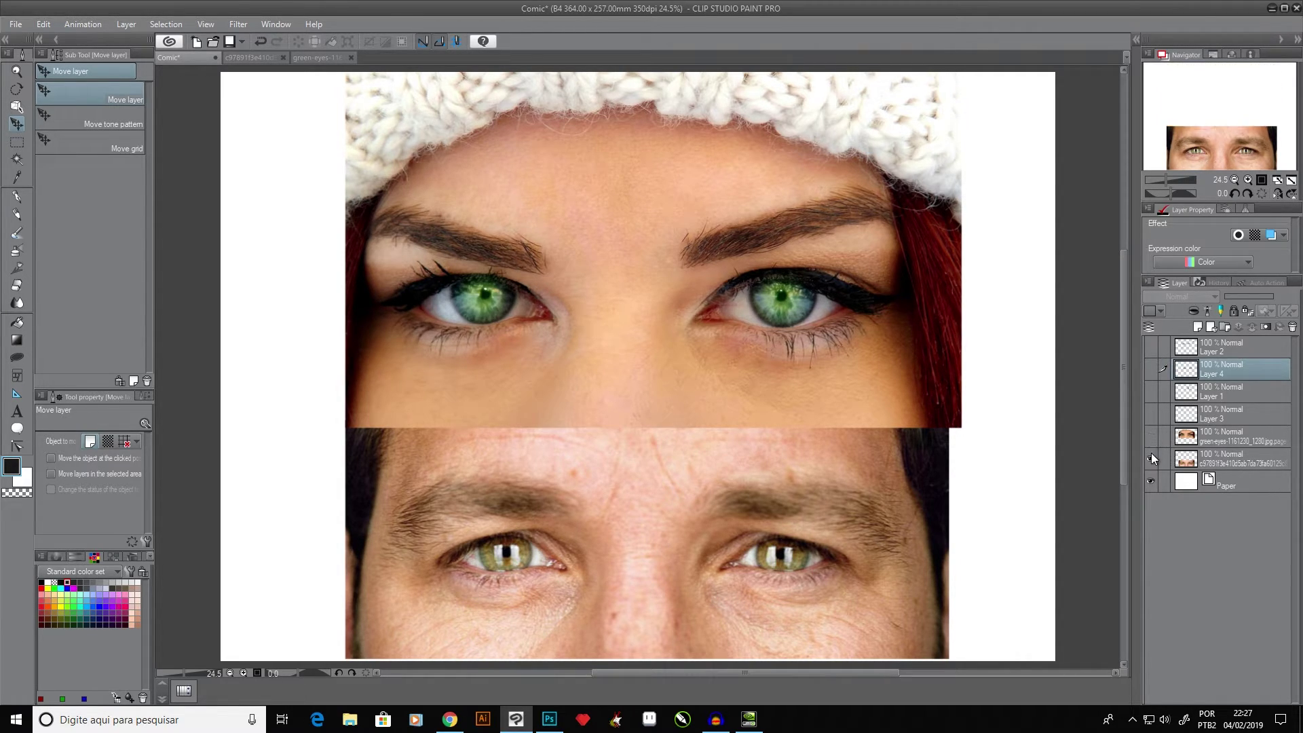
click(1151, 454)
- Show the eyeball diagram on Layer 1 and draw a front-view eyeball circle with a concentric iris beside it
click(1150, 391)
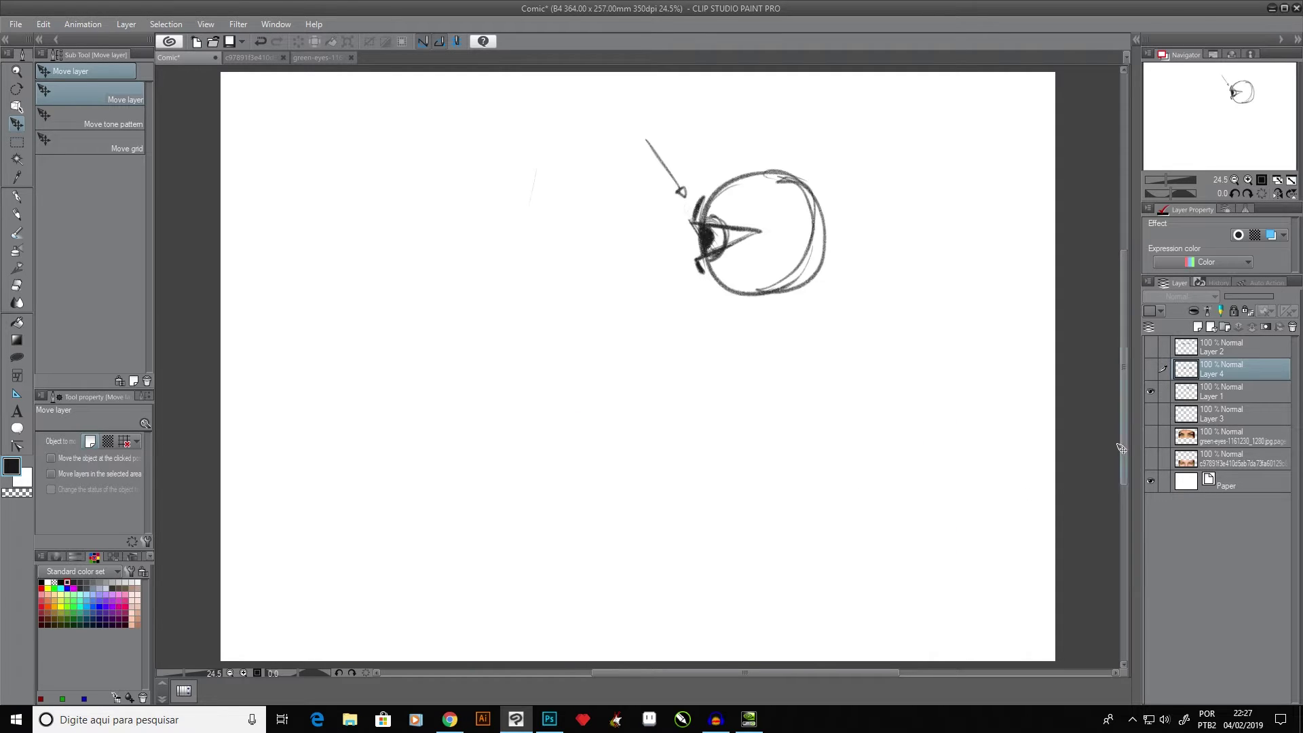
click(18, 216)
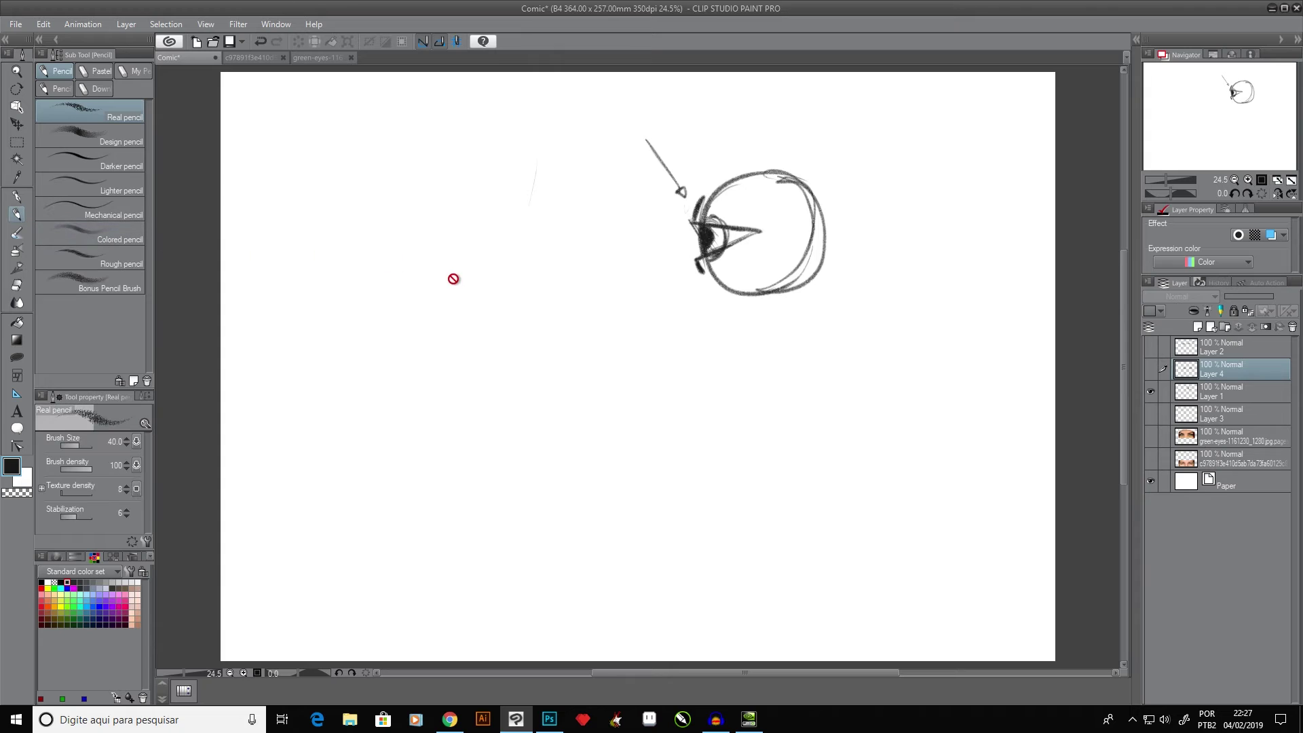
click(1218, 393)
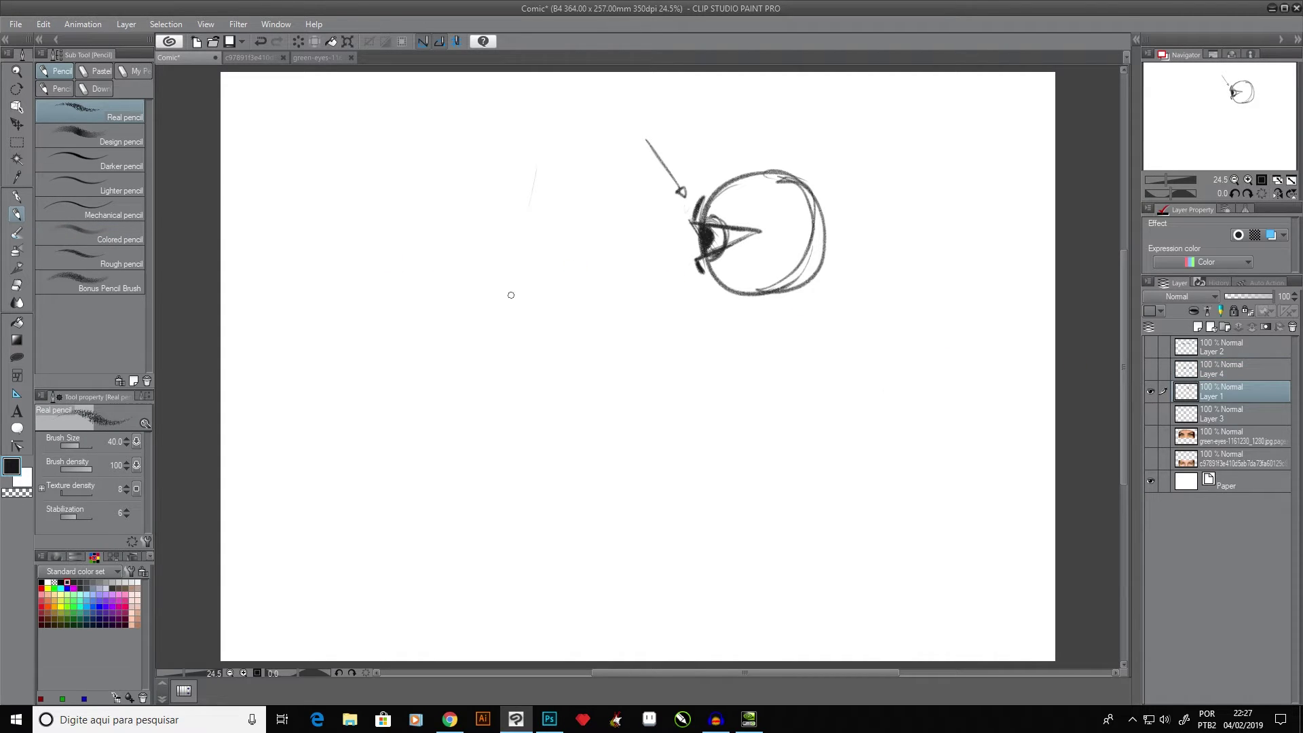
mouse_move(487, 272)
mouse_down()
mouse_move(430, 315)
mouse_move(467, 377)
mouse_move(546, 341)
mouse_move(522, 276)
mouse_move(438, 298)
mouse_move(534, 278)
mouse_move(500, 376)
mouse_move(504, 308)
mouse_move(488, 344)
mouse_move(480, 307)
mouse_move(507, 328)
mouse_move(500, 306)
mouse_move(497, 343)
mouse_up()
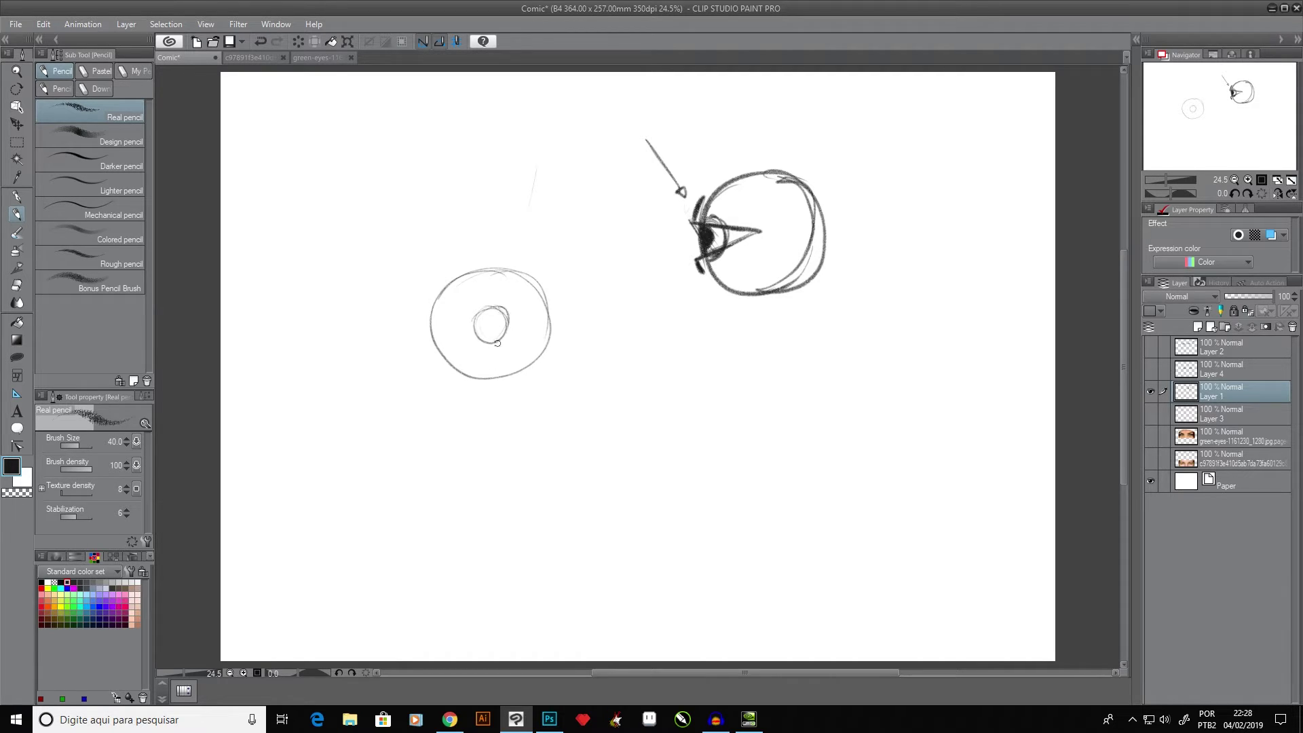
- Check both reference photos again, then view the female eyes sketch on its own
click(1150, 438)
click(1150, 459)
click(1150, 391)
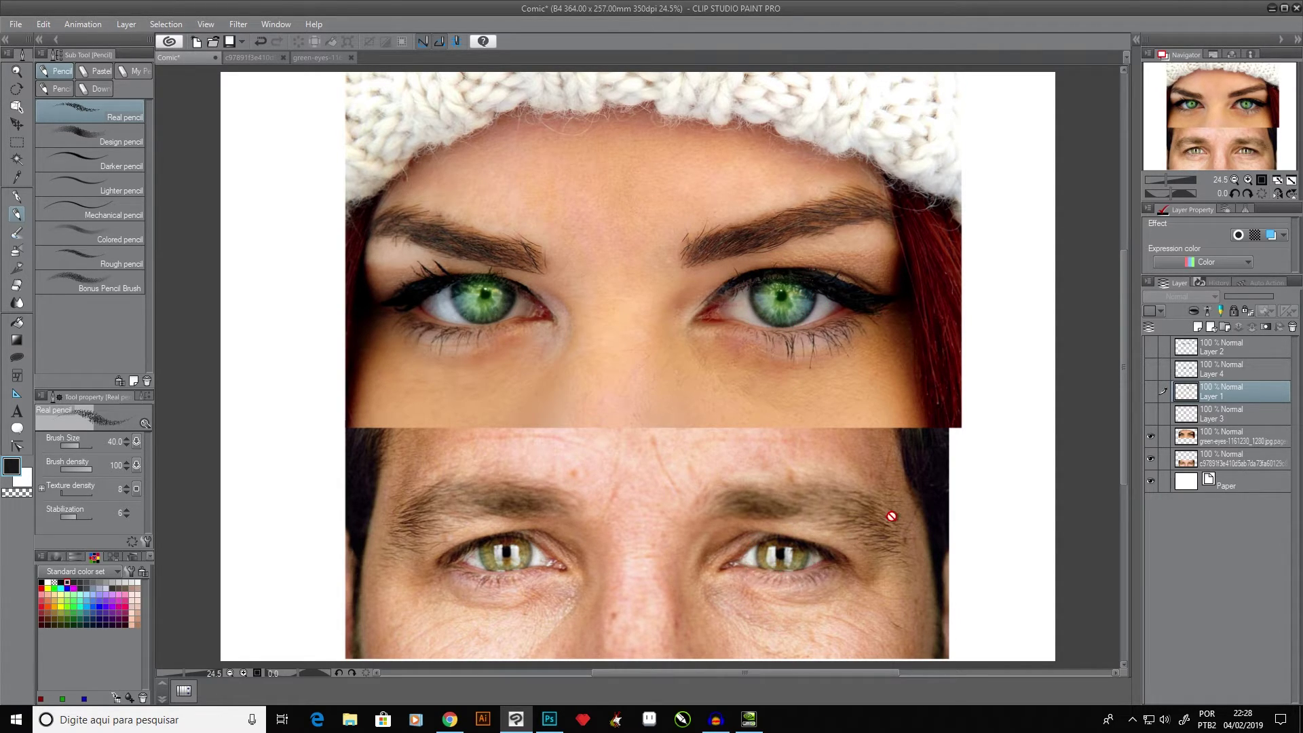
click(1150, 369)
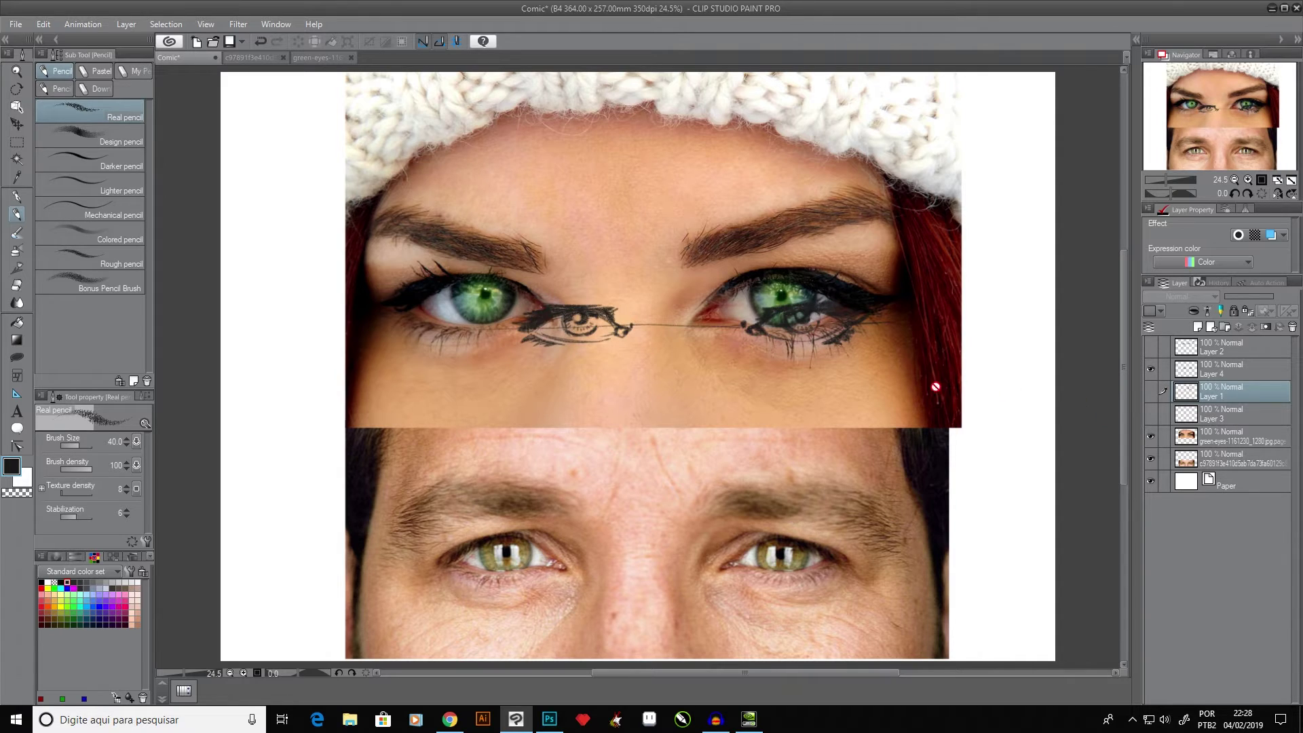
click(1150, 438)
click(1148, 457)
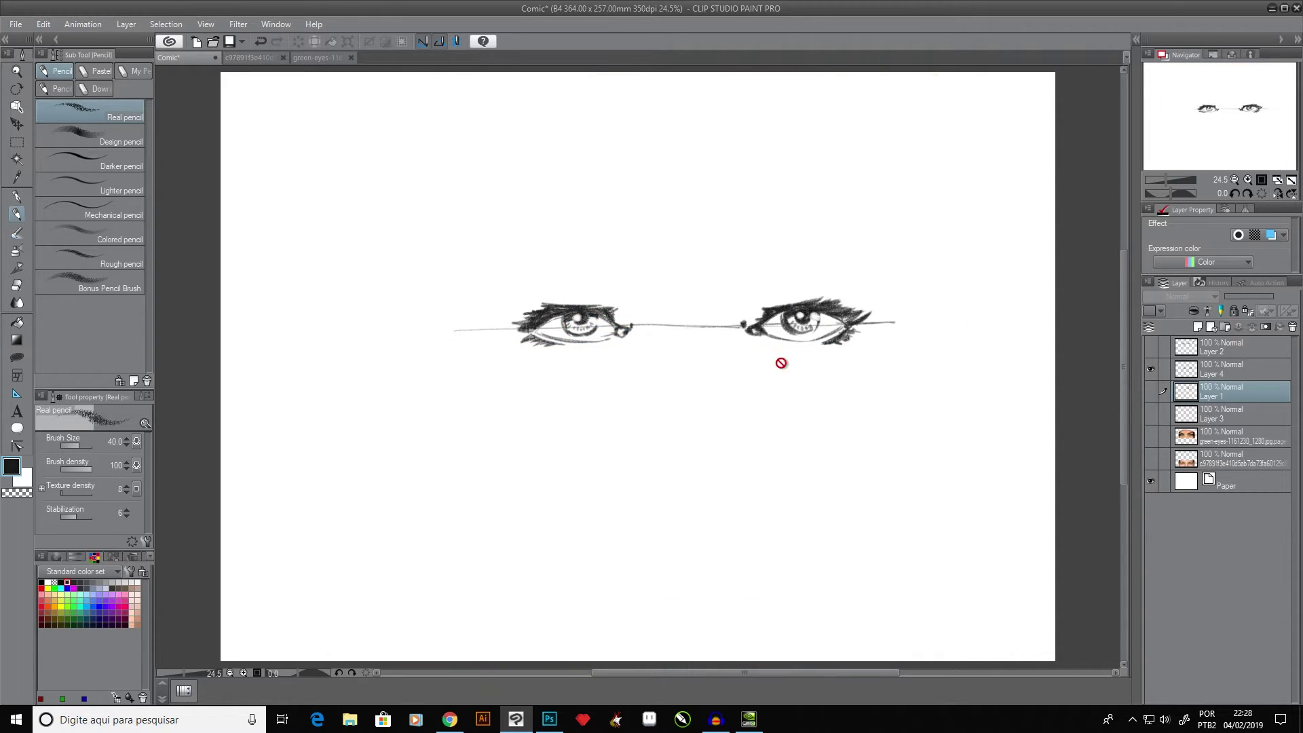
- Compare the eyeball diagrams with the female and male eye sketches, then leave only the eyeball layer visible
click(1151, 392)
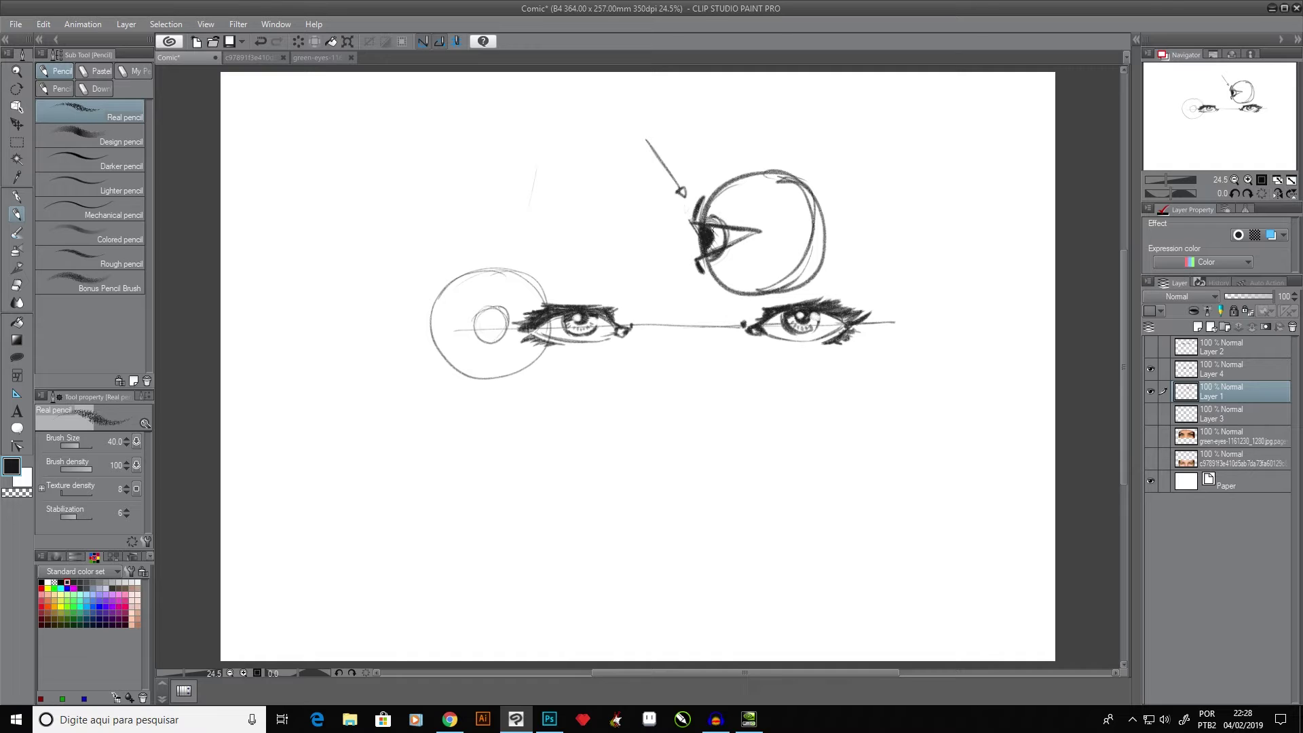
click(1150, 347)
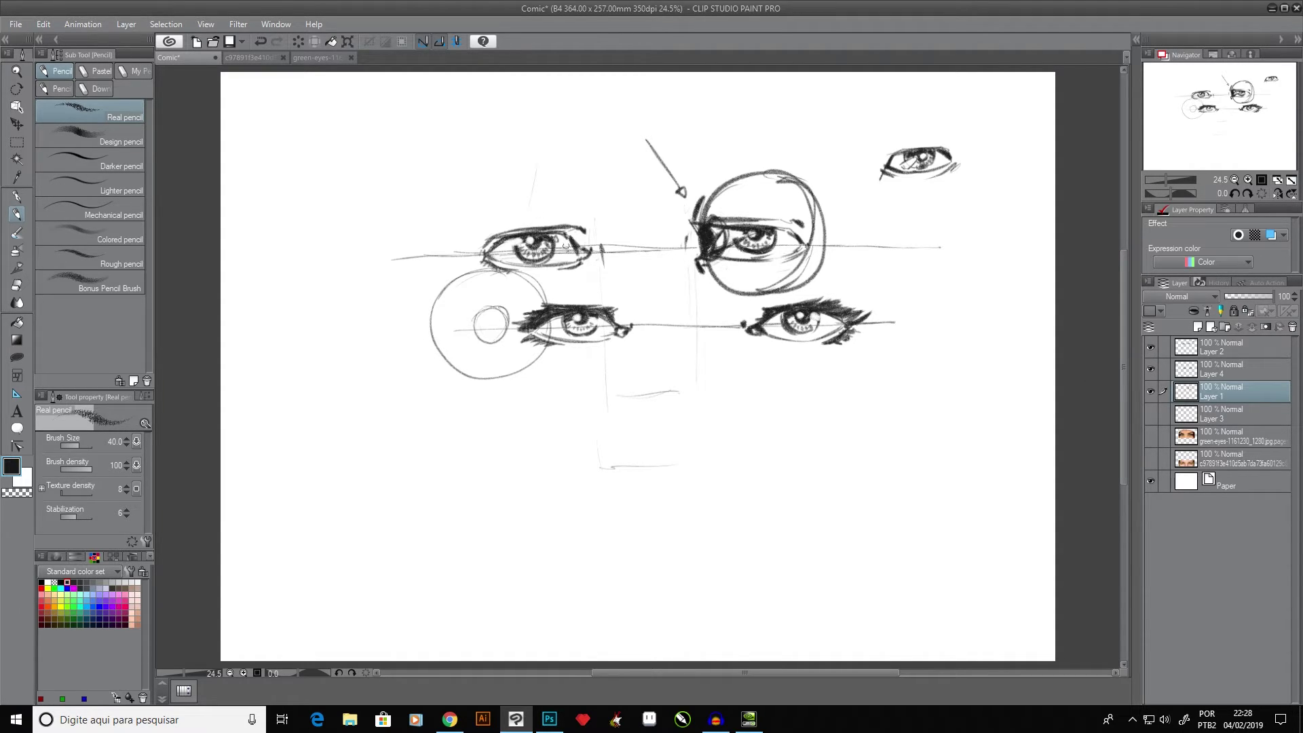
click(1150, 348)
click(1150, 369)
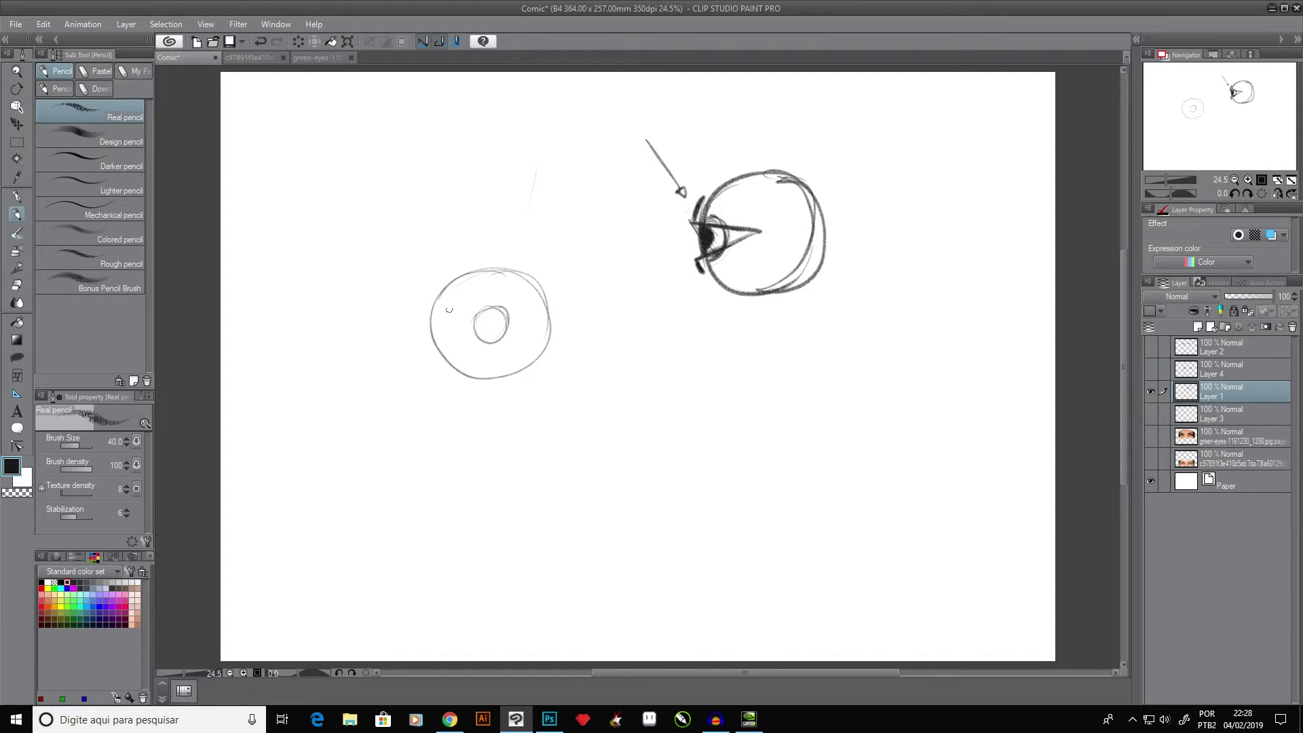
- Draw upper and lower lids, a tear duct, a lid crease and a pupil over the front-view eyeball
mouse_move(438, 295)
mouse_down()
mouse_move(444, 367)
mouse_move(458, 374)
mouse_up()
mouse_move(477, 310)
mouse_down()
mouse_move(499, 342)
mouse_move(480, 303)
mouse_move(477, 342)
mouse_move(466, 326)
mouse_move(499, 312)
mouse_move(498, 331)
mouse_move(479, 312)
mouse_move(501, 310)
mouse_move(474, 334)
mouse_move(478, 319)
mouse_move(480, 340)
mouse_move(506, 320)
mouse_move(496, 306)
mouse_move(511, 331)
mouse_move(508, 315)
mouse_move(489, 307)
mouse_move(473, 319)
mouse_move(509, 316)
mouse_move(460, 315)
mouse_move(524, 314)
mouse_move(471, 314)
mouse_move(442, 334)
mouse_move(459, 319)
mouse_move(517, 337)
mouse_up()
mouse_move(433, 337)
mouse_down()
mouse_move(479, 346)
mouse_move(449, 333)
mouse_move(491, 347)
mouse_move(461, 340)
mouse_move(524, 338)
mouse_move(440, 335)
mouse_move(464, 346)
mouse_move(522, 347)
mouse_up()
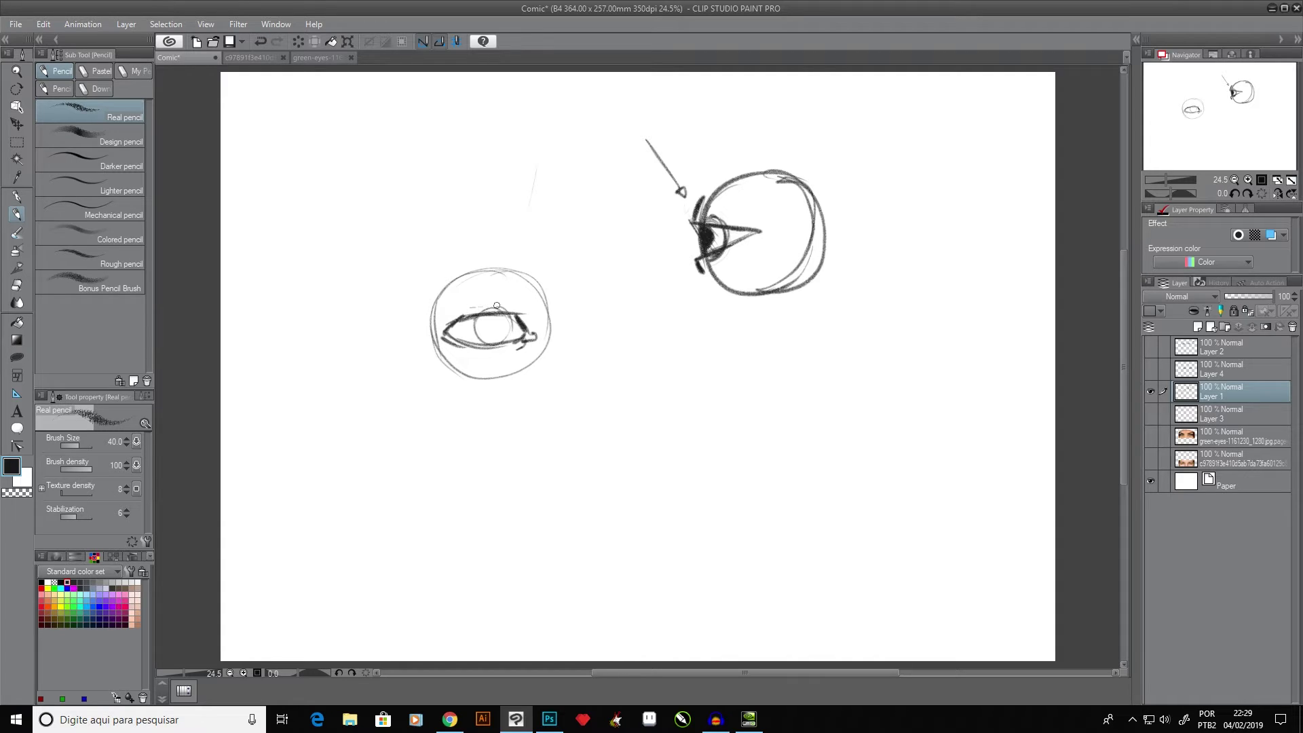
drag(466, 308, 513, 310)
drag(492, 329, 493, 327)
- Sketch a face profile with nose, lips and cheek line around the side-view eyeball
drag(703, 273, 698, 318)
mouse_move(733, 273)
mouse_down()
mouse_move(700, 325)
mouse_move(723, 282)
mouse_move(707, 337)
mouse_move(701, 325)
mouse_move(732, 368)
mouse_up()
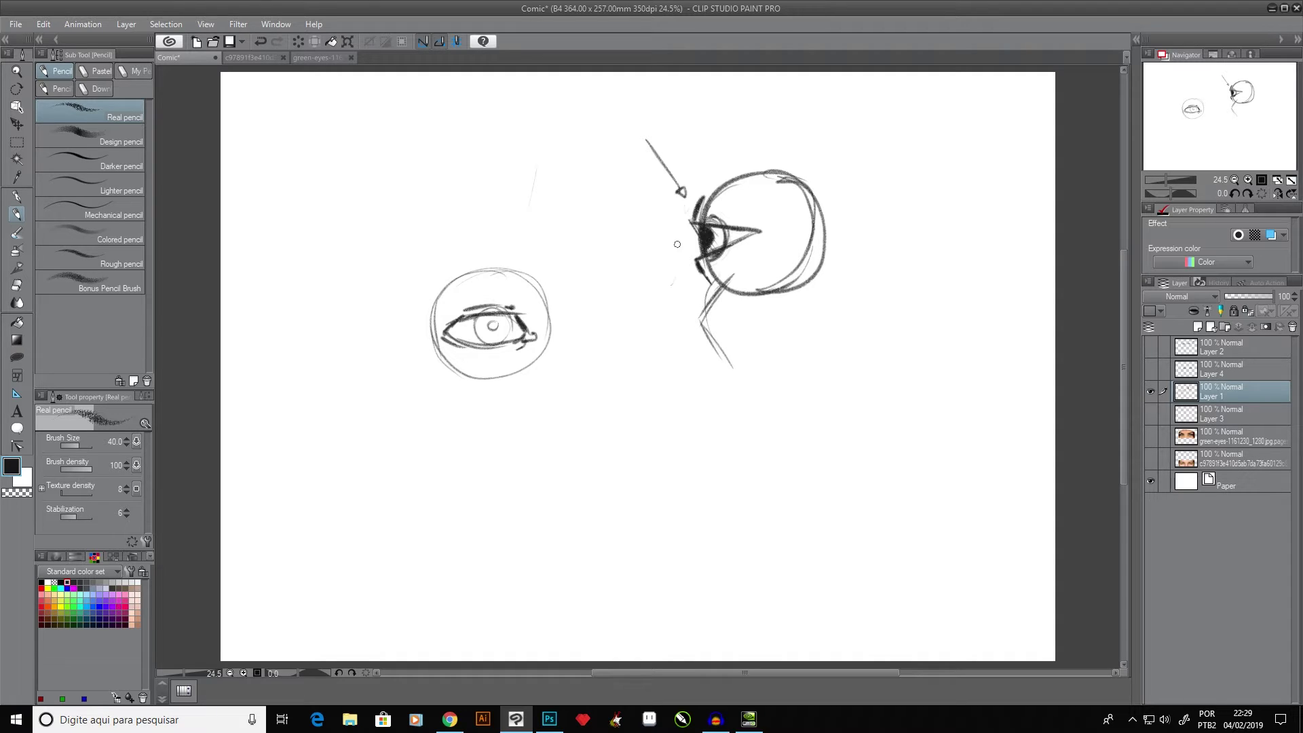
mouse_move(672, 222)
mouse_down()
mouse_move(673, 339)
mouse_move(652, 382)
mouse_up()
mouse_move(716, 292)
mouse_down()
mouse_move(703, 313)
mouse_move(752, 438)
mouse_up()
mouse_move(650, 381)
mouse_down()
mouse_move(637, 395)
mouse_move(693, 409)
mouse_move(696, 444)
mouse_move(741, 448)
mouse_move(702, 468)
mouse_move(722, 487)
mouse_move(711, 512)
mouse_up()
mouse_move(707, 458)
mouse_down()
mouse_move(726, 490)
mouse_move(716, 509)
mouse_up()
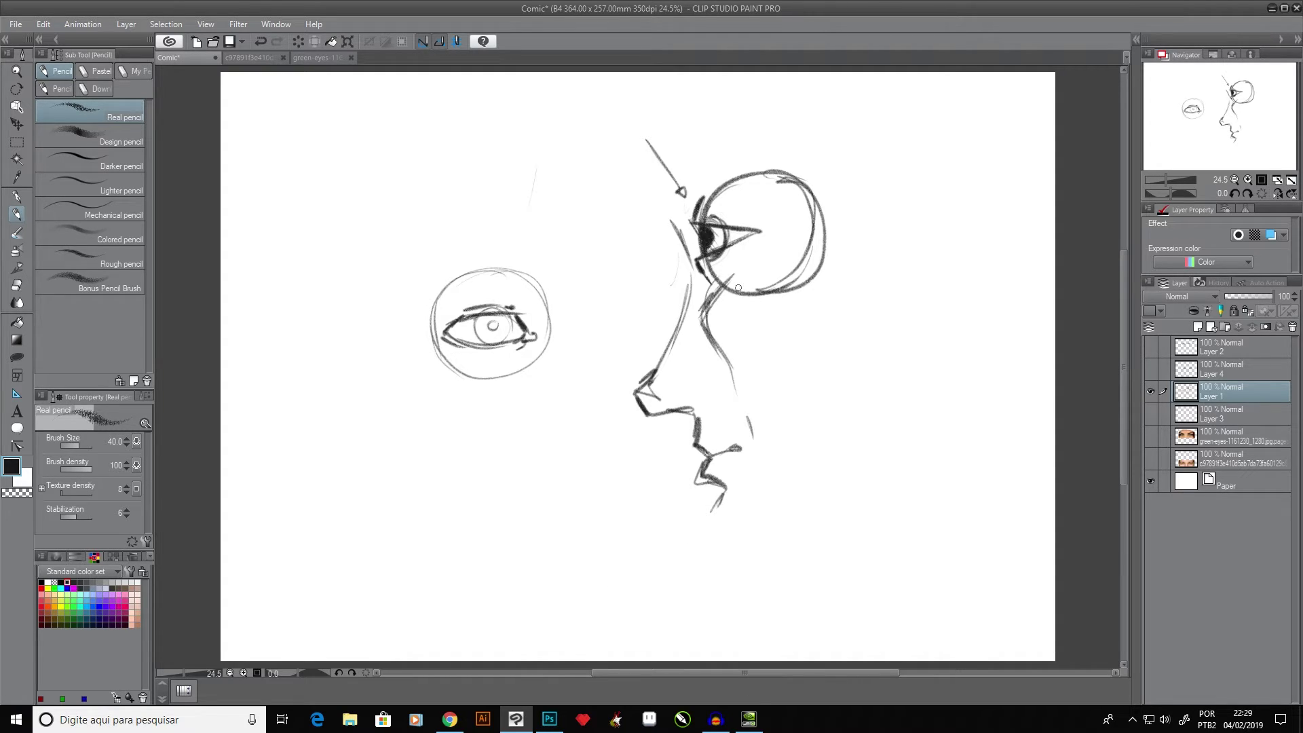
mouse_move(707, 304)
mouse_down()
mouse_move(707, 339)
mouse_move(712, 290)
mouse_move(736, 363)
mouse_move(716, 292)
mouse_move(711, 337)
mouse_move(743, 392)
mouse_up()
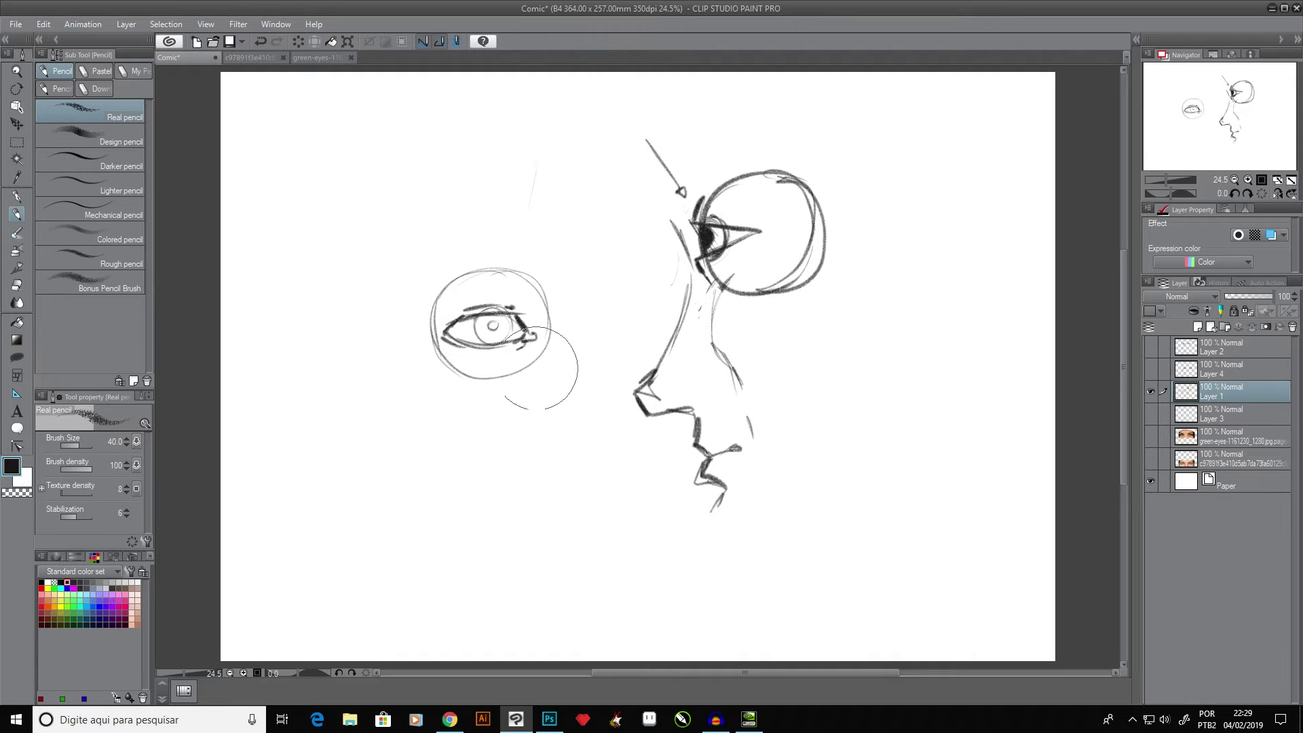
- Erase the front-view eyeball's outer circle and add lashes, lid shading and an eyebrow around the eye
drag(519, 349, 494, 361)
mouse_move(433, 332)
mouse_down()
mouse_move(431, 309)
mouse_move(441, 335)
mouse_move(421, 345)
mouse_move(439, 334)
mouse_move(468, 363)
mouse_move(526, 359)
mouse_move(538, 343)
mouse_move(516, 366)
mouse_move(530, 345)
mouse_up()
mouse_move(428, 286)
mouse_down()
mouse_move(572, 279)
mouse_move(545, 289)
mouse_move(562, 278)
mouse_move(541, 287)
mouse_move(543, 271)
mouse_move(478, 261)
mouse_move(431, 277)
mouse_move(420, 285)
mouse_move(469, 261)
mouse_move(553, 283)
mouse_move(441, 317)
mouse_move(515, 302)
mouse_move(450, 280)
mouse_move(407, 293)
mouse_move(429, 294)
mouse_move(411, 300)
mouse_move(444, 365)
mouse_up()
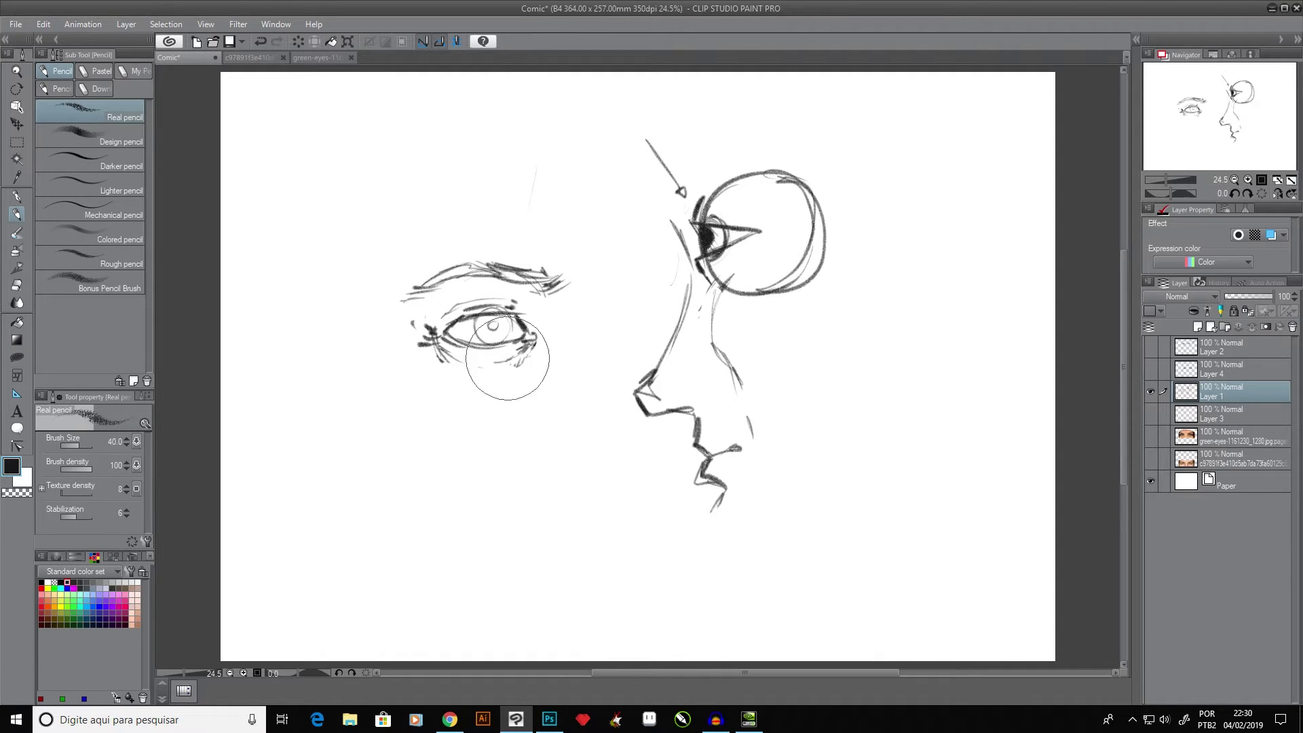
mouse_move(540, 343)
mouse_down()
mouse_move(529, 364)
mouse_move(548, 338)
mouse_move(536, 335)
mouse_up()
- View the male eyes sketch briefly, hide all the sketches and add a new empty layer above them
click(1150, 391)
click(1150, 347)
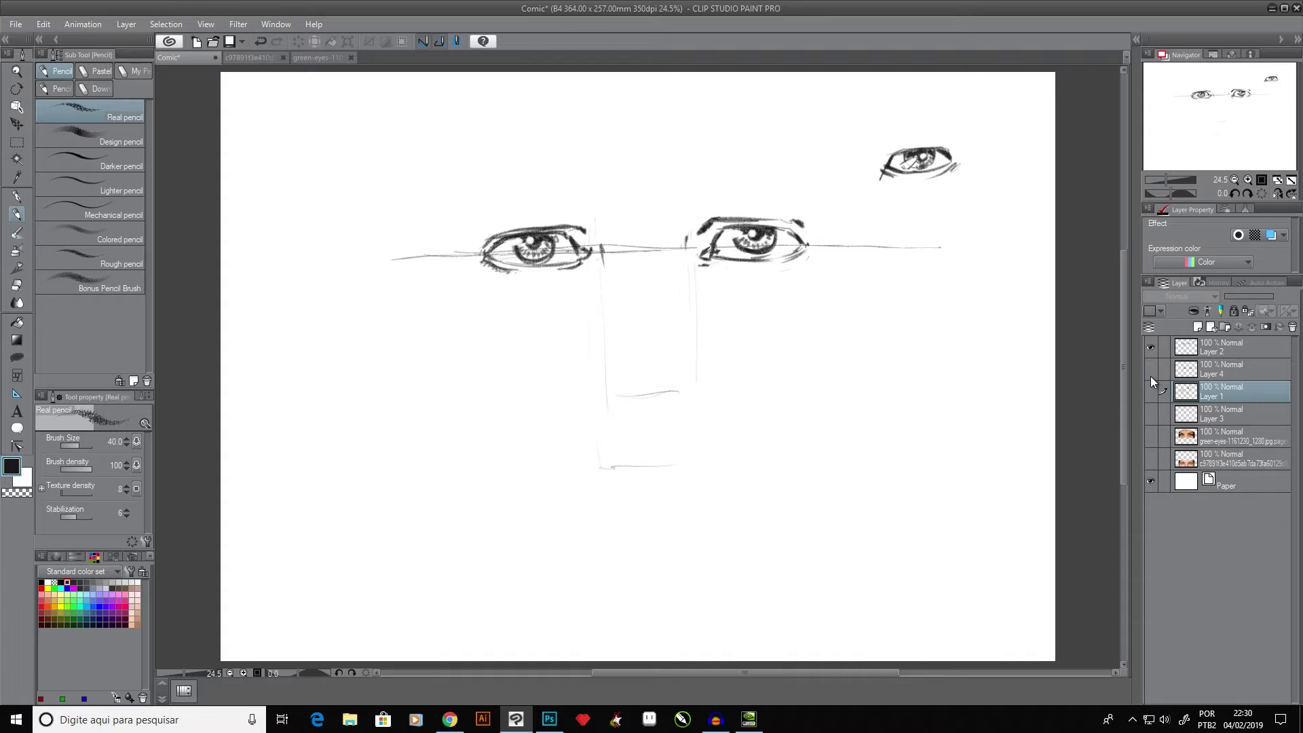
click(1163, 368)
click(1150, 347)
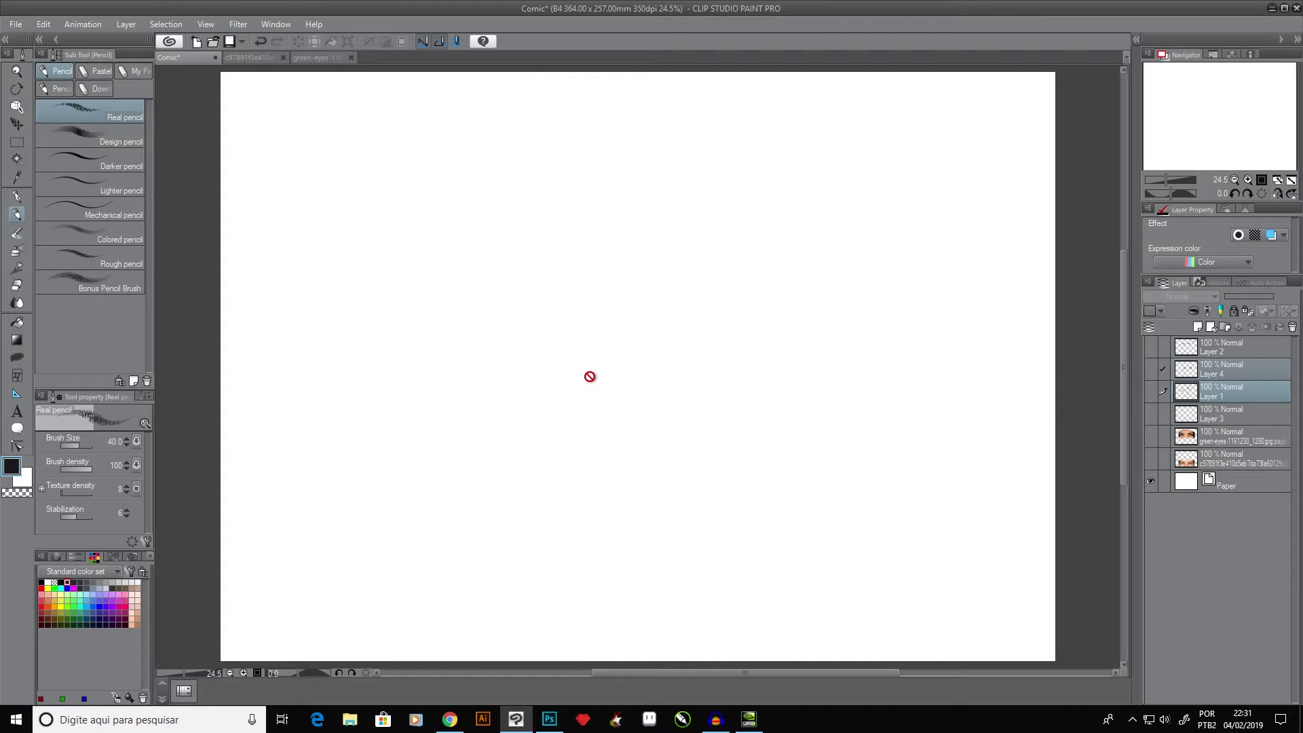
click(1197, 326)
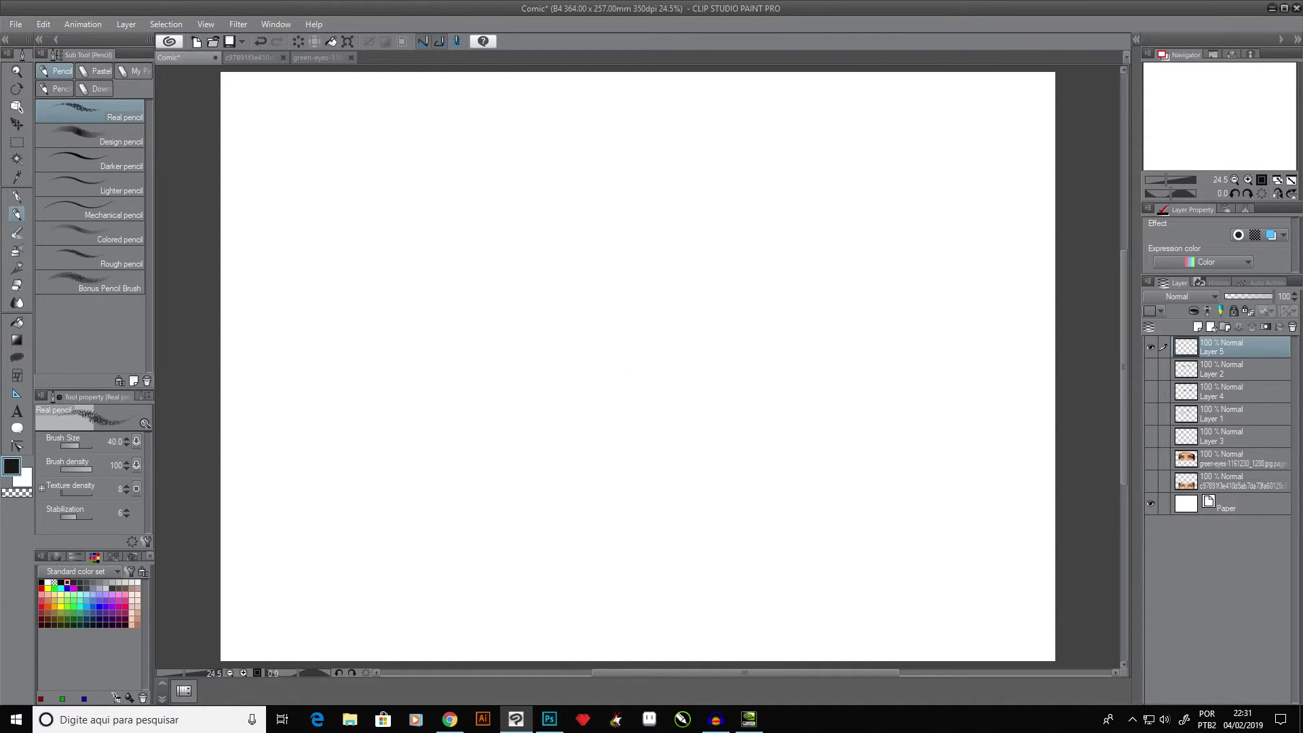
- Sketch a tall head outline with a rounded skull, tapering sides and a narrow chin on the new layer
drag(529, 169, 549, 366)
drag(523, 159, 561, 116)
mouse_move(519, 156)
mouse_down()
mouse_move(560, 117)
mouse_move(618, 86)
mouse_move(754, 102)
mouse_up()
mouse_move(747, 102)
mouse_down()
mouse_move(781, 182)
mouse_move(764, 345)
mouse_up()
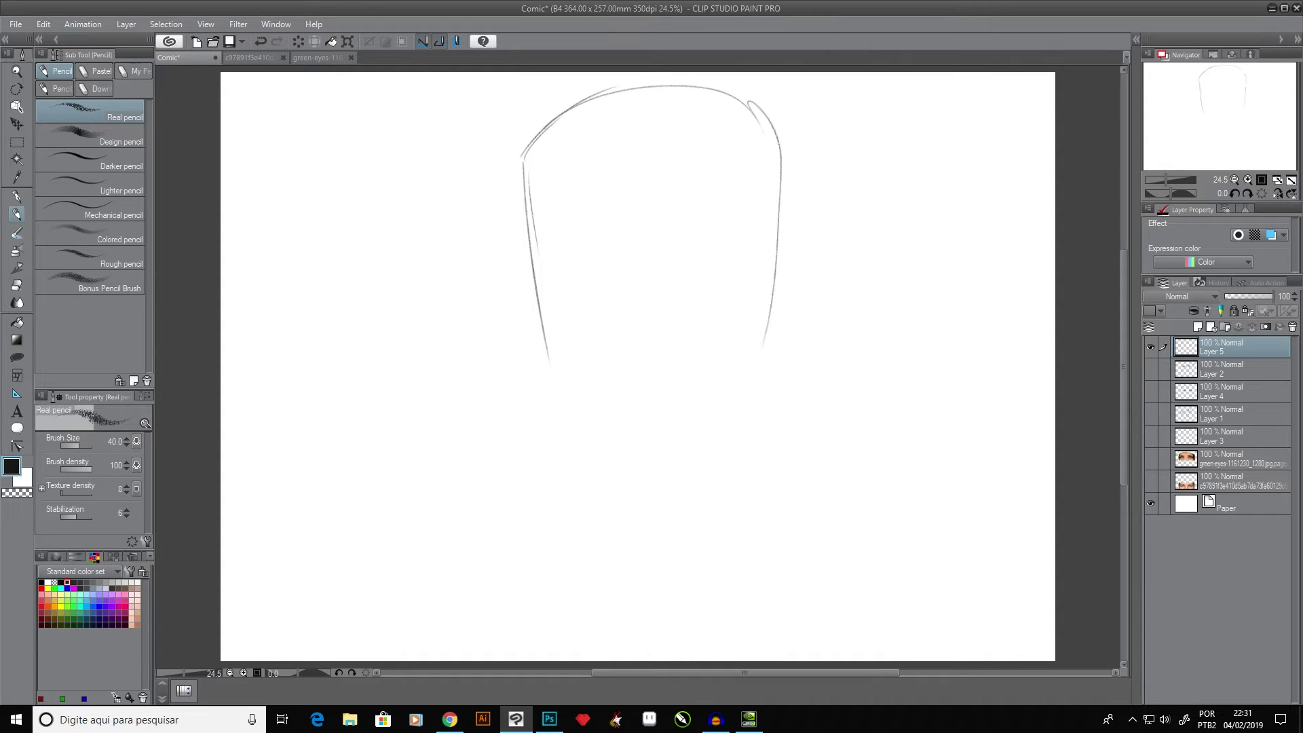
drag(542, 125, 526, 180)
mouse_move(572, 104)
mouse_down()
mouse_move(522, 202)
mouse_move(561, 378)
mouse_up()
drag(536, 274, 581, 454)
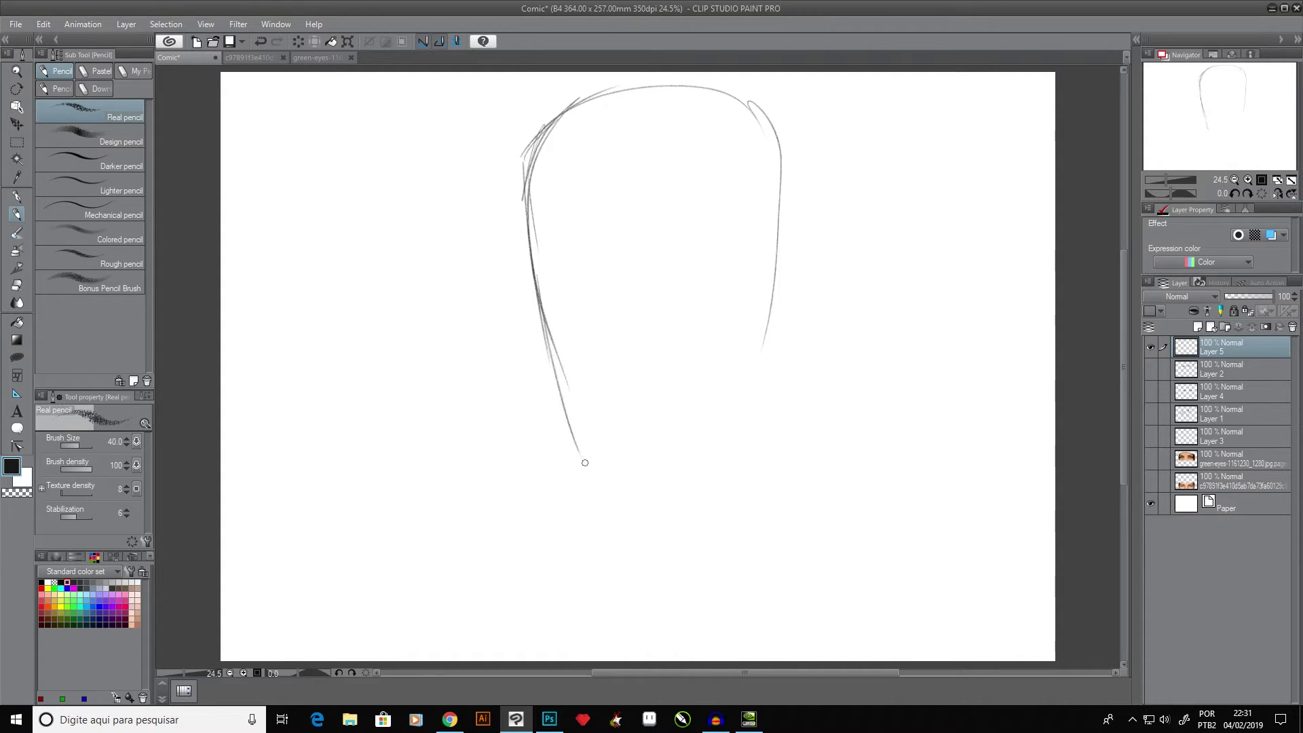
mouse_move(560, 377)
mouse_down()
mouse_move(576, 425)
mouse_move(700, 467)
mouse_up()
mouse_move(590, 463)
mouse_down()
mouse_move(774, 280)
mouse_move(702, 504)
mouse_up()
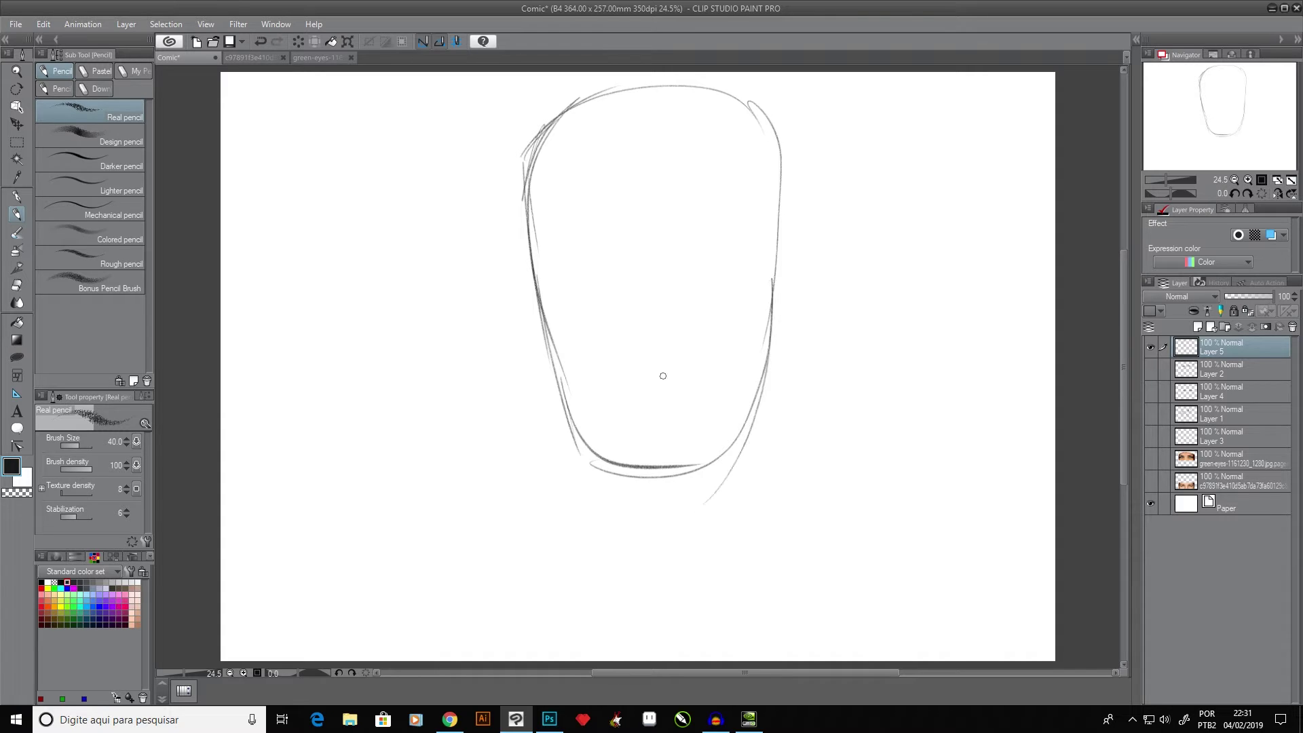
- Draw a curved vertical centre line near the head's left side, erasing the first attempt and redrawing it farther left
drag(596, 96, 627, 379)
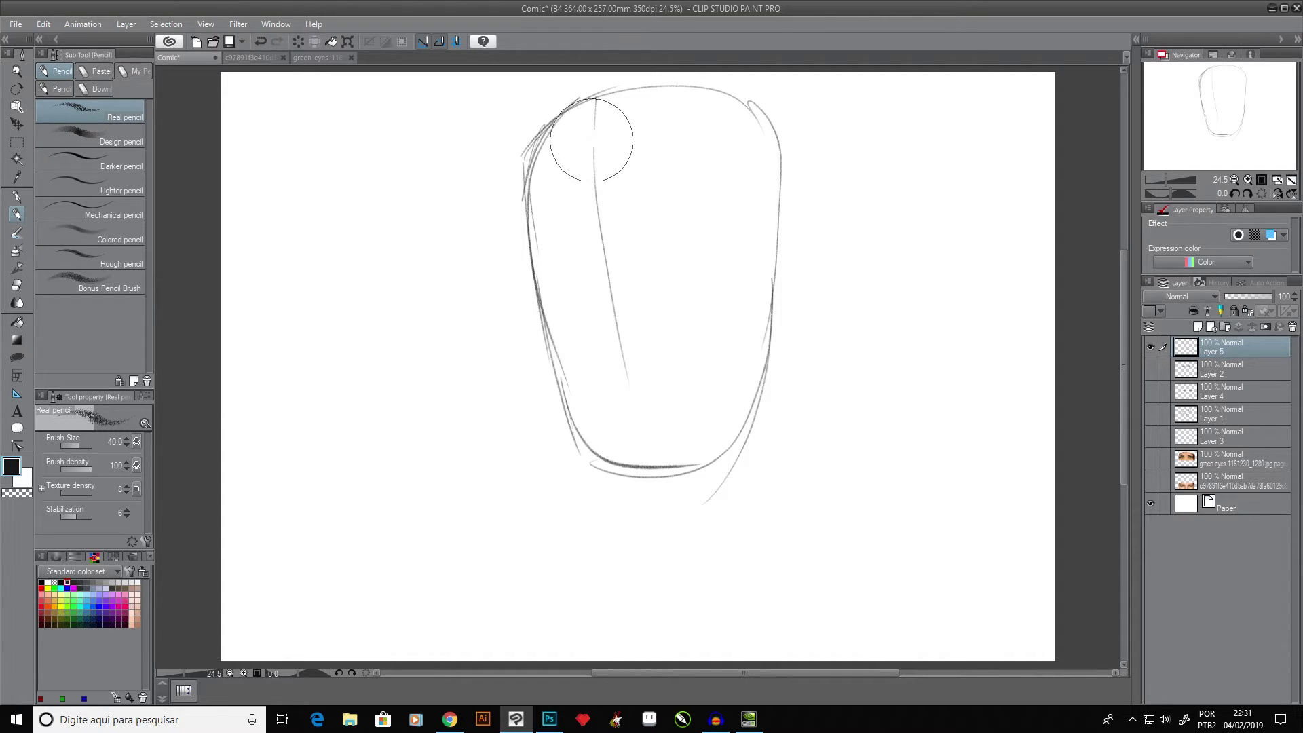
drag(596, 130, 625, 387)
mouse_move(583, 114)
mouse_down()
mouse_move(583, 261)
mouse_move(604, 383)
mouse_up()
drag(584, 242, 610, 465)
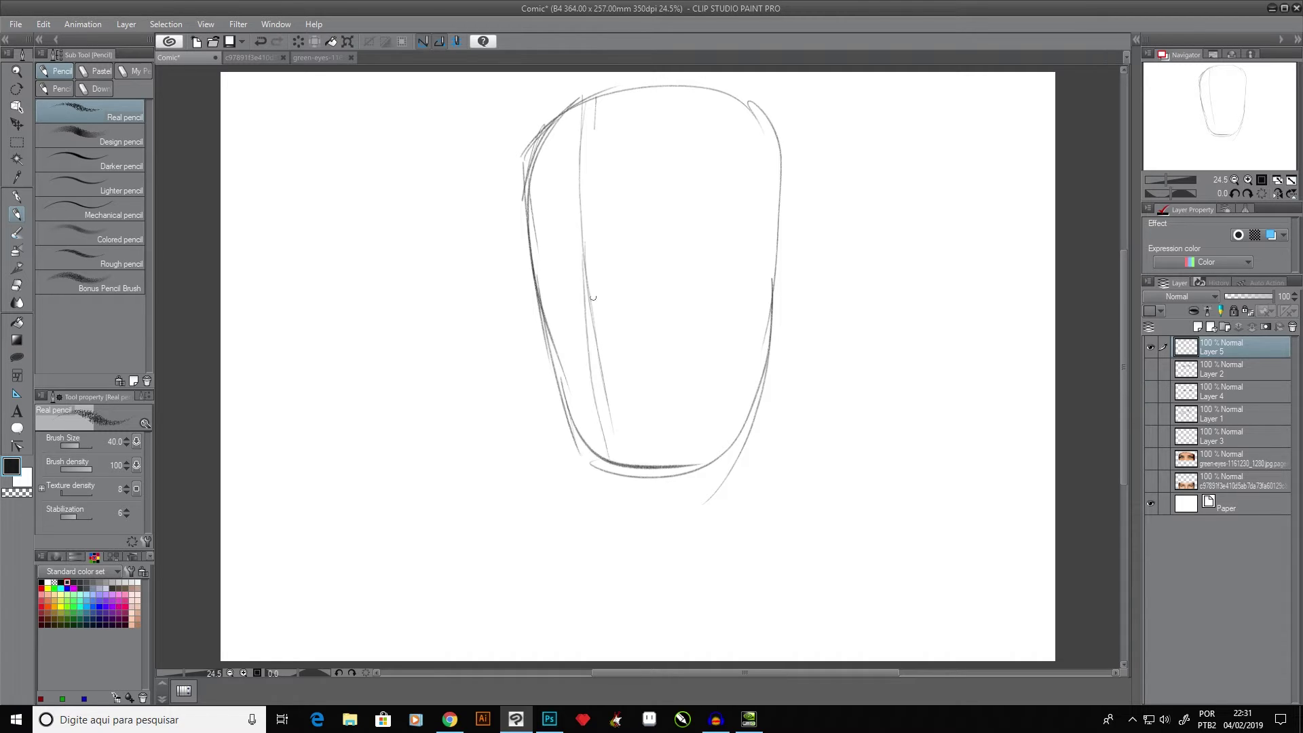
drag(589, 293, 625, 462)
- Draw a slightly tilted horizontal eye line across the middle of the head and reinforce it
drag(526, 287, 655, 261)
drag(531, 279, 745, 271)
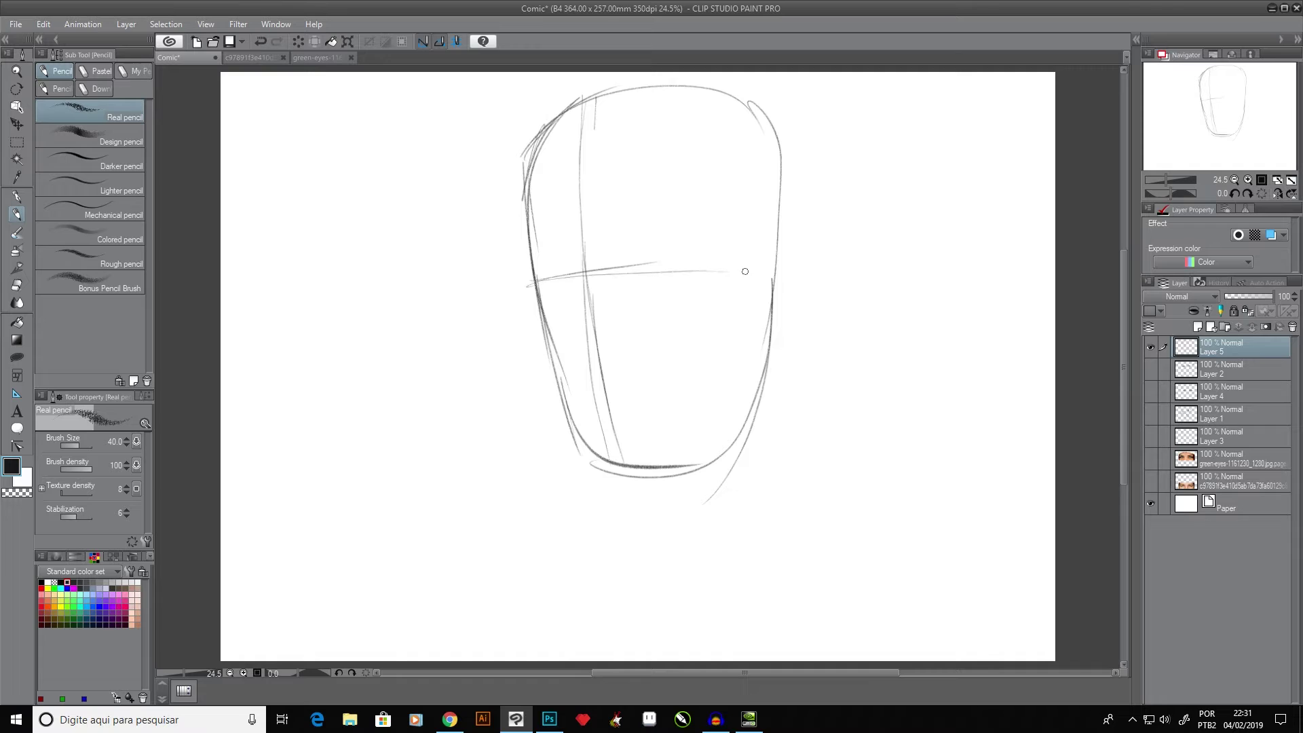
drag(536, 279, 750, 255)
drag(539, 277, 799, 250)
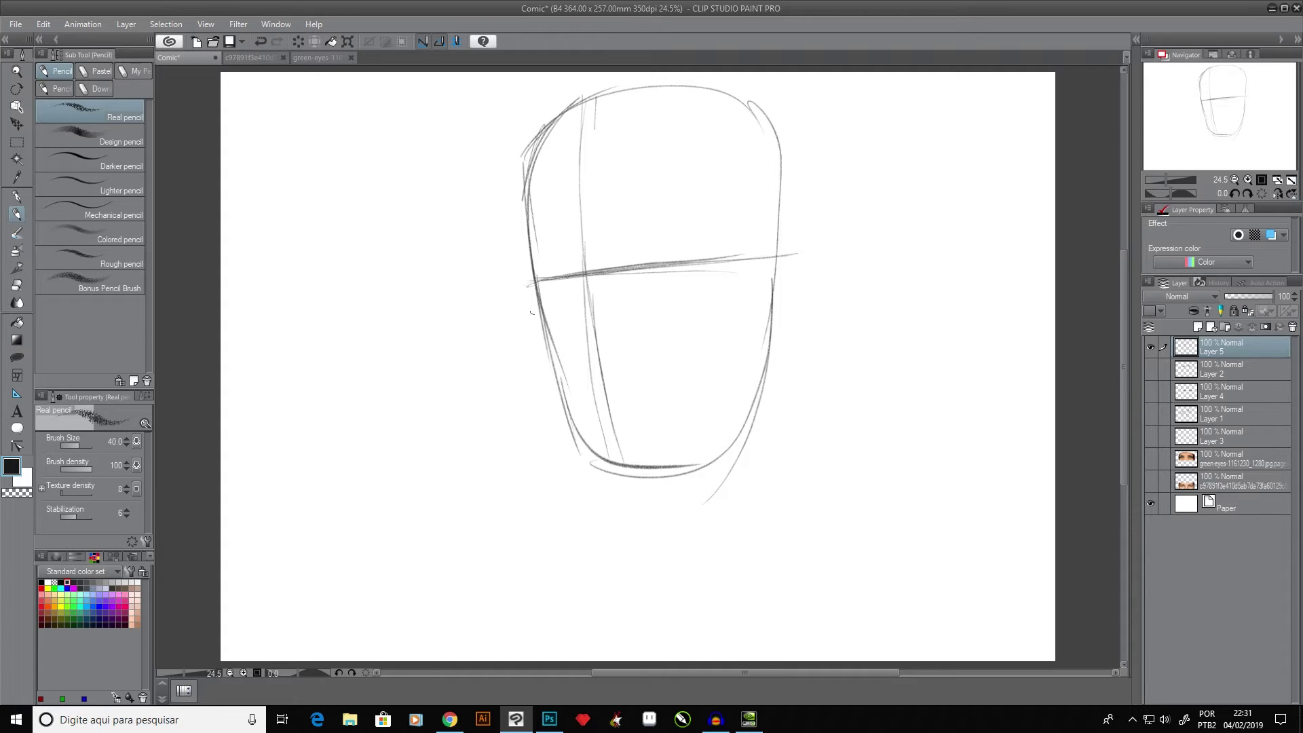
- Darken the brow and cheek contour on the head's left edge and sketch the nose along the centre line
mouse_move(526, 259)
mouse_down()
mouse_move(537, 343)
mouse_move(539, 330)
mouse_move(566, 414)
mouse_up()
drag(522, 257, 525, 195)
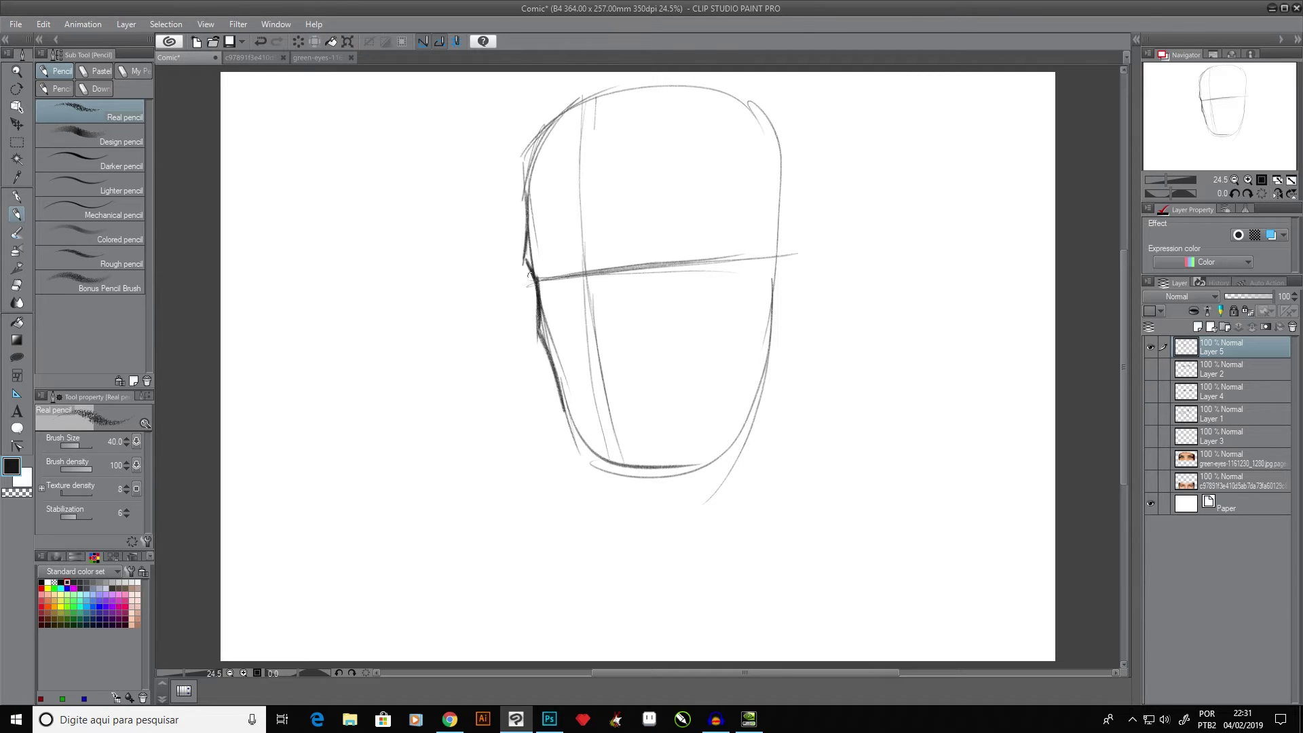
mouse_move(570, 243)
mouse_down()
mouse_move(585, 347)
mouse_move(589, 297)
mouse_move(582, 356)
mouse_up()
mouse_move(597, 294)
mouse_down()
mouse_move(584, 359)
mouse_move(587, 275)
mouse_move(574, 346)
mouse_move(591, 378)
mouse_move(582, 358)
mouse_move(629, 352)
mouse_move(627, 337)
mouse_move(569, 340)
mouse_up()
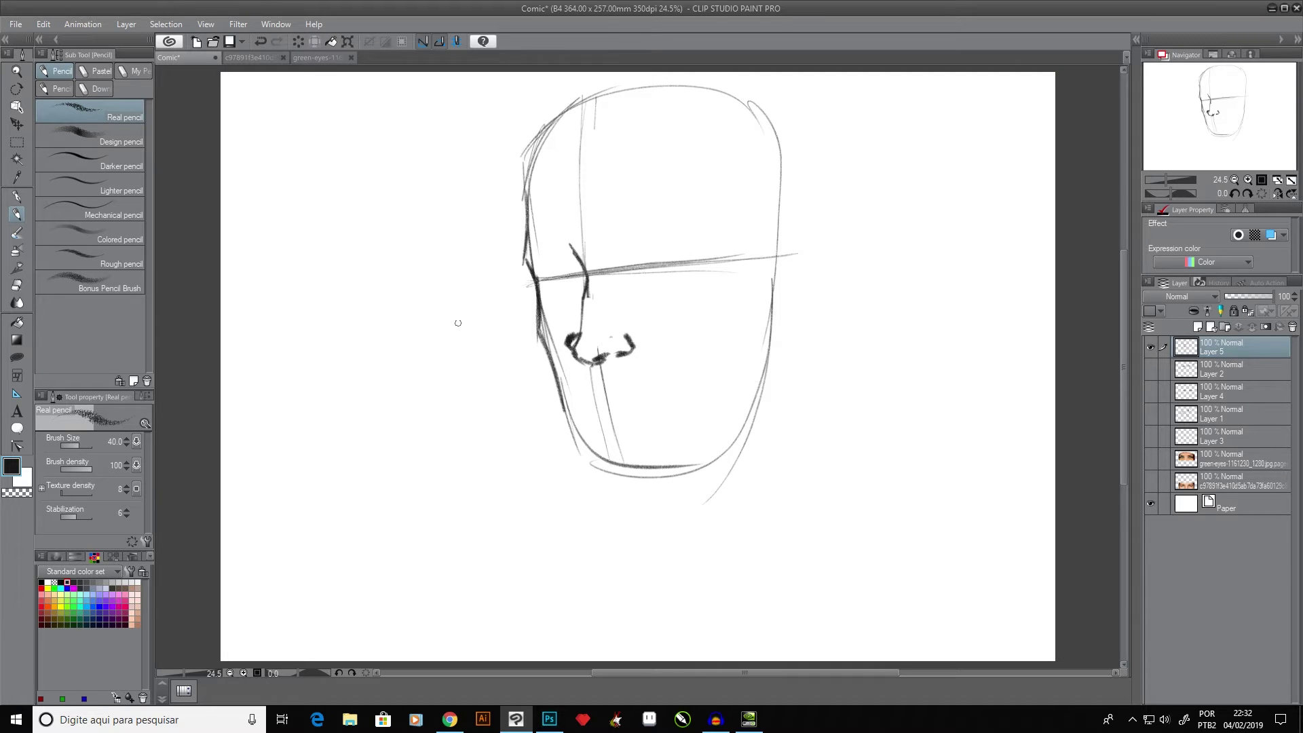
- Draw an arrow showing the face's leftward direction and mark both eyes' corners on the eye line
mouse_move(495, 294)
mouse_down()
mouse_move(389, 308)
mouse_move(403, 300)
mouse_move(384, 319)
mouse_move(415, 314)
mouse_up()
drag(407, 299, 408, 334)
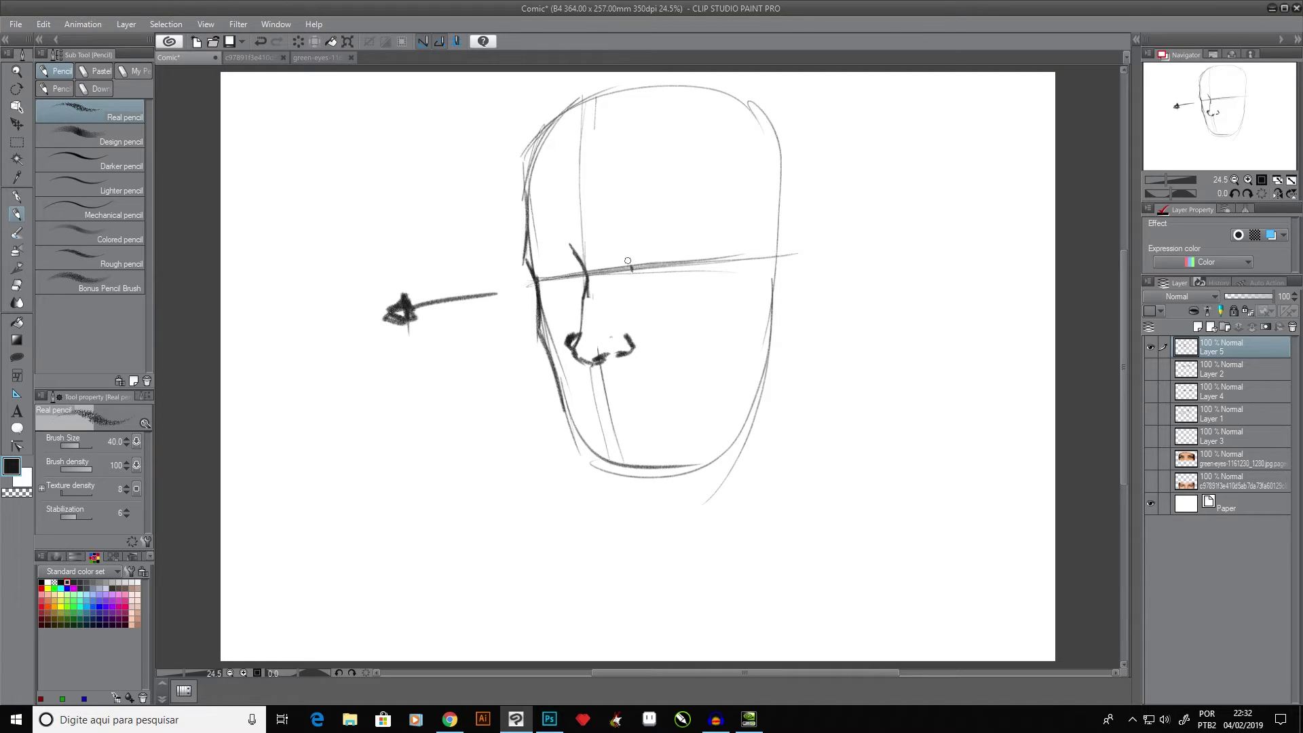
drag(689, 257, 693, 264)
click(550, 279)
click(579, 276)
- Draw a slightly tilted box beside the head, divide it in two, and sketch a circle in its right-hand compartment
mouse_move(842, 179)
mouse_down()
mouse_move(985, 163)
mouse_move(839, 230)
mouse_move(840, 246)
mouse_move(1000, 223)
mouse_up()
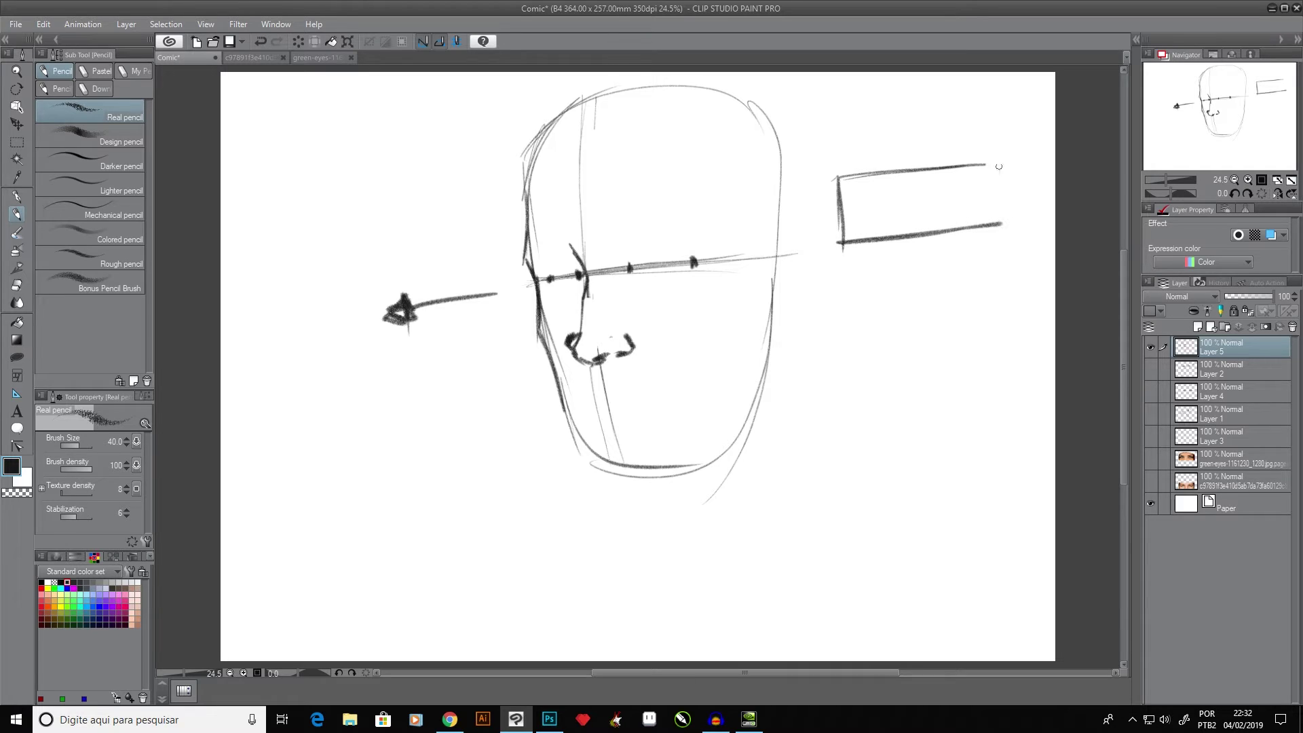
drag(998, 163, 1000, 223)
mouse_move(921, 165)
mouse_down()
mouse_move(927, 236)
mouse_move(935, 193)
mouse_move(990, 178)
mouse_up()
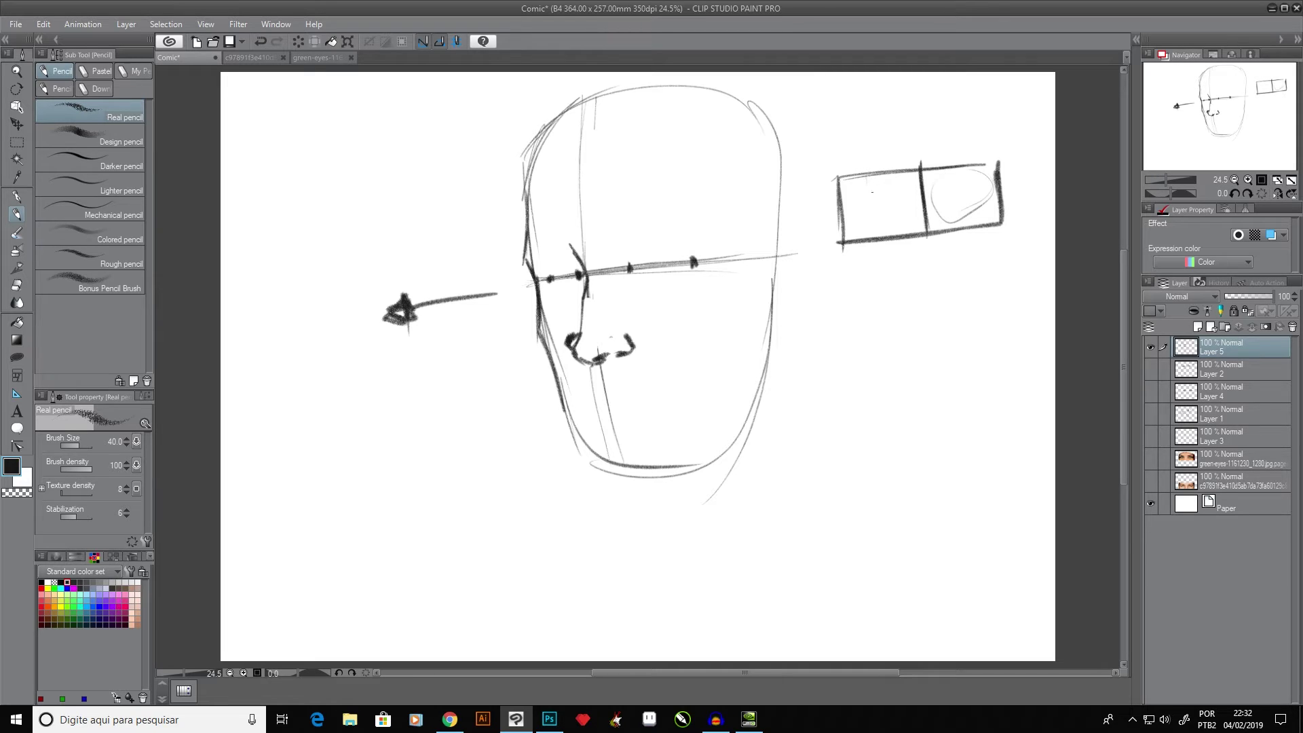
- Extend the box's left end and divide that part, making three compartments that narrow toward the left
drag(828, 184, 844, 252)
mouse_move(839, 179)
mouse_down()
mouse_move(816, 179)
mouse_move(826, 245)
mouse_move(869, 239)
mouse_up()
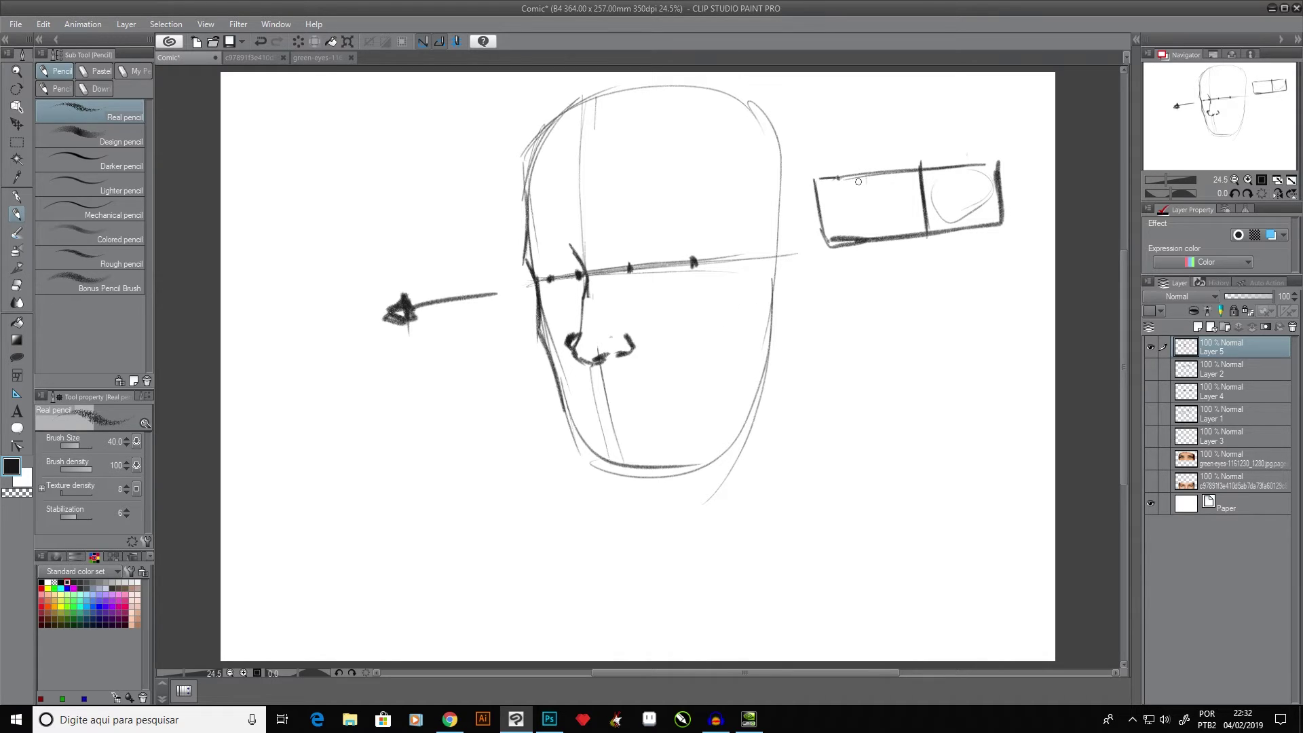
mouse_move(858, 171)
mouse_down()
mouse_move(867, 222)
mouse_move(863, 209)
mouse_up()
mouse_move(867, 235)
mouse_down()
mouse_move(860, 190)
mouse_move(868, 242)
mouse_up()
- Mark the box's widest compartment with an asterisk, add curved arrows between compartments, and draw a long leftward arrow underneath
mouse_move(947, 145)
mouse_down()
mouse_move(967, 150)
mouse_move(957, 156)
mouse_up()
drag(886, 163, 939, 153)
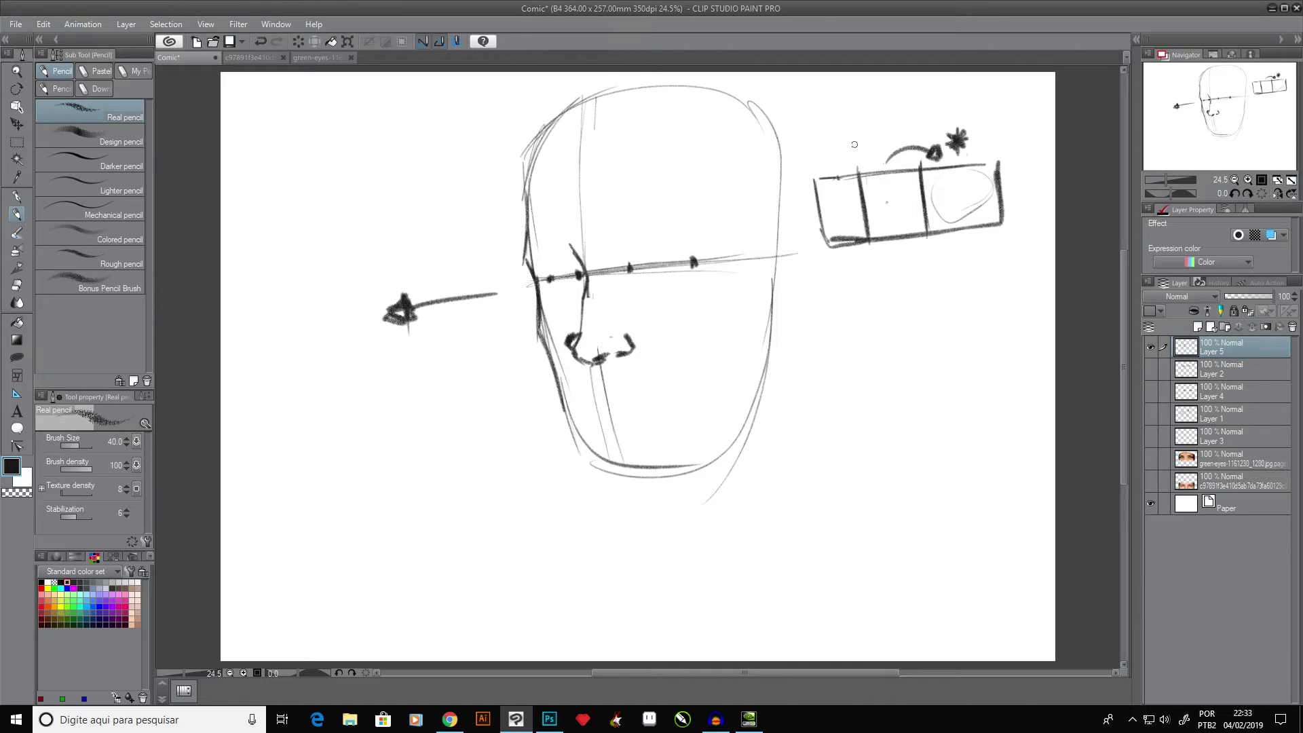
drag(833, 173, 870, 164)
mouse_move(965, 246)
mouse_down()
mouse_move(885, 268)
mouse_move(828, 261)
mouse_move(841, 267)
mouse_up()
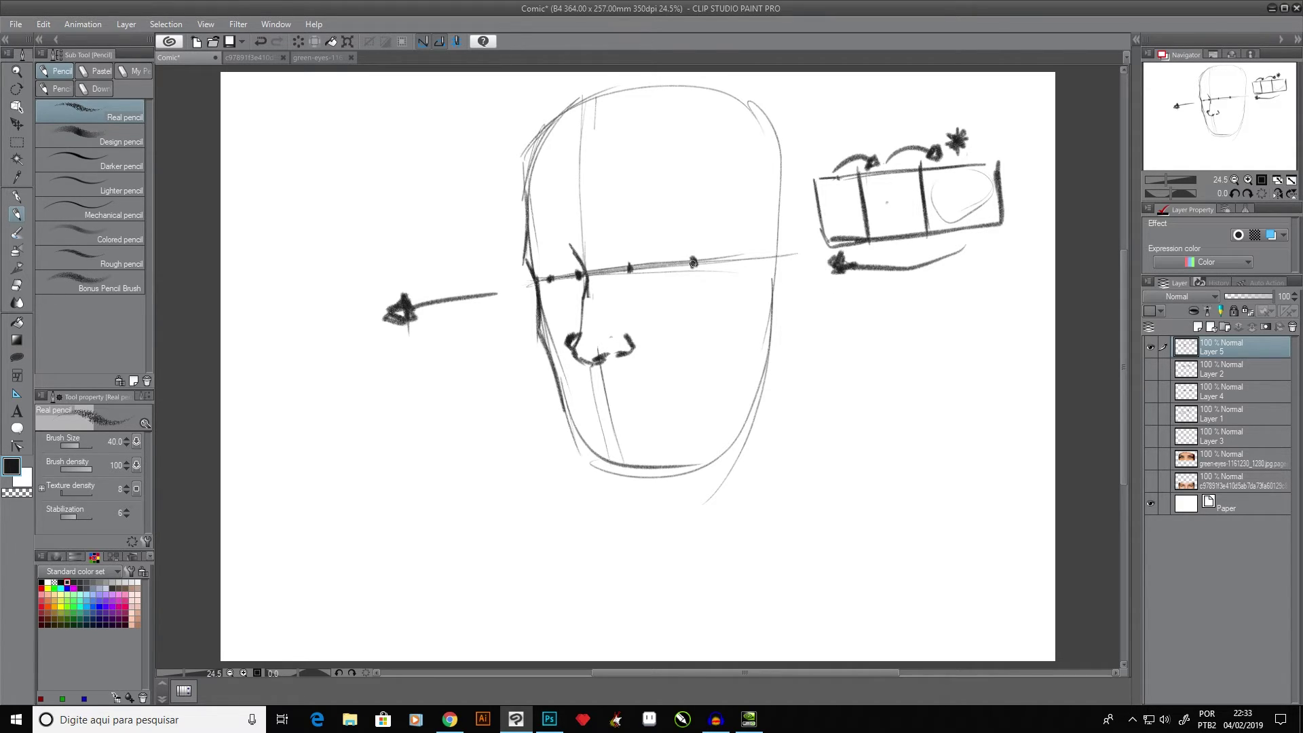
- Draw the near eye between its corner marks with lids and iris, and add a hatched eyebrow above it
click(580, 276)
mouse_move(636, 261)
mouse_down()
mouse_move(691, 262)
mouse_move(638, 251)
mouse_move(672, 249)
mouse_move(635, 270)
mouse_move(693, 264)
mouse_move(642, 259)
mouse_move(670, 256)
mouse_move(654, 270)
mouse_move(656, 259)
mouse_move(611, 242)
mouse_move(702, 222)
mouse_up()
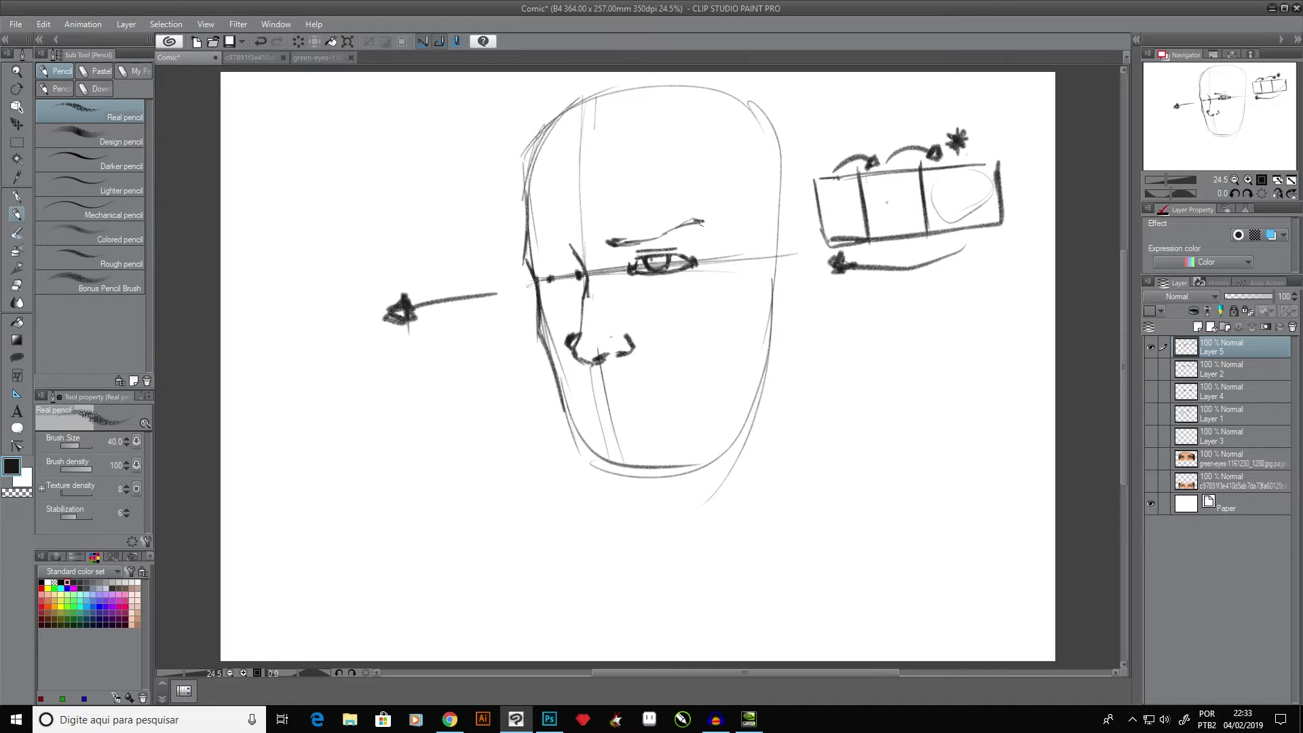
mouse_move(609, 233)
mouse_down()
mouse_move(659, 217)
mouse_move(640, 232)
mouse_move(686, 211)
mouse_move(636, 241)
mouse_move(704, 217)
mouse_move(592, 254)
mouse_up()
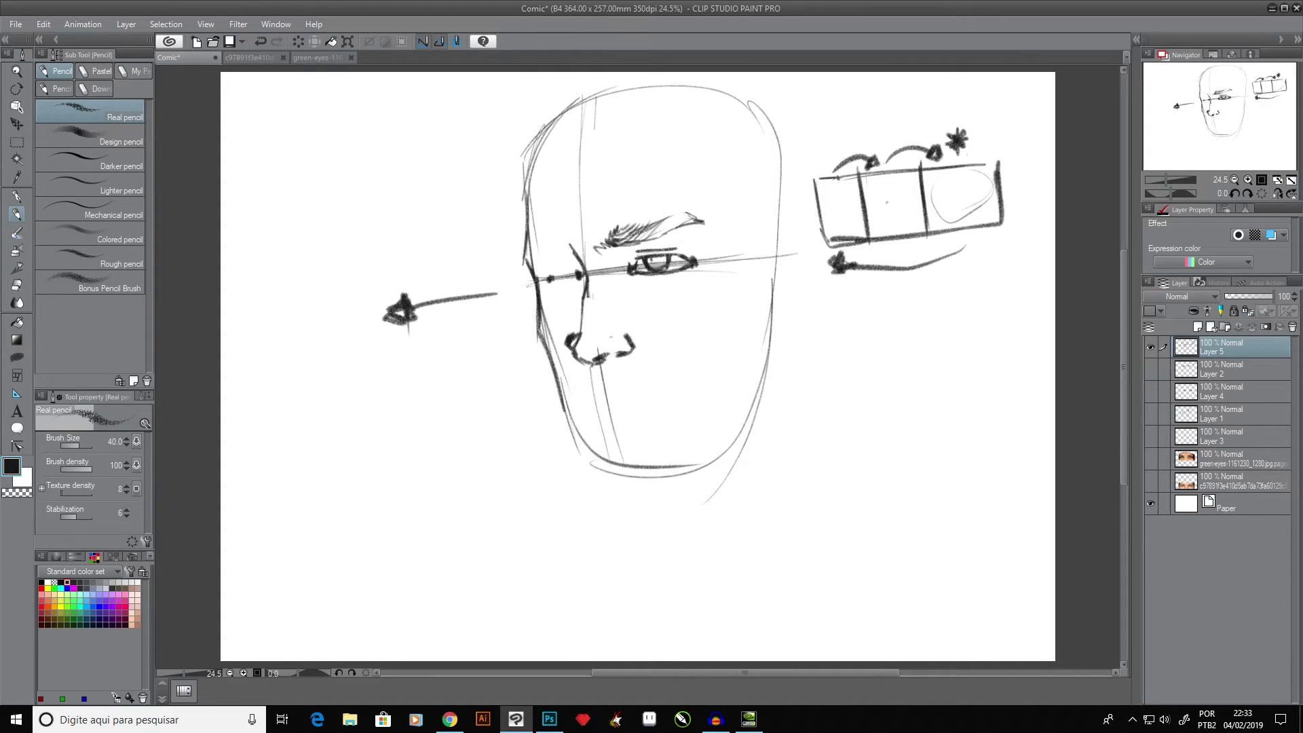
mouse_move(688, 224)
mouse_down()
mouse_move(715, 226)
mouse_move(708, 243)
mouse_up()
drag(654, 265, 655, 260)
- Draw the narrower far eye and its dark eyebrow at the face's left edge, and touch up the brow and nose lines
drag(568, 269, 558, 268)
mouse_move(556, 277)
mouse_down()
mouse_move(528, 257)
mouse_move(572, 257)
mouse_move(567, 243)
mouse_move(524, 250)
mouse_move(533, 239)
mouse_move(533, 245)
mouse_up()
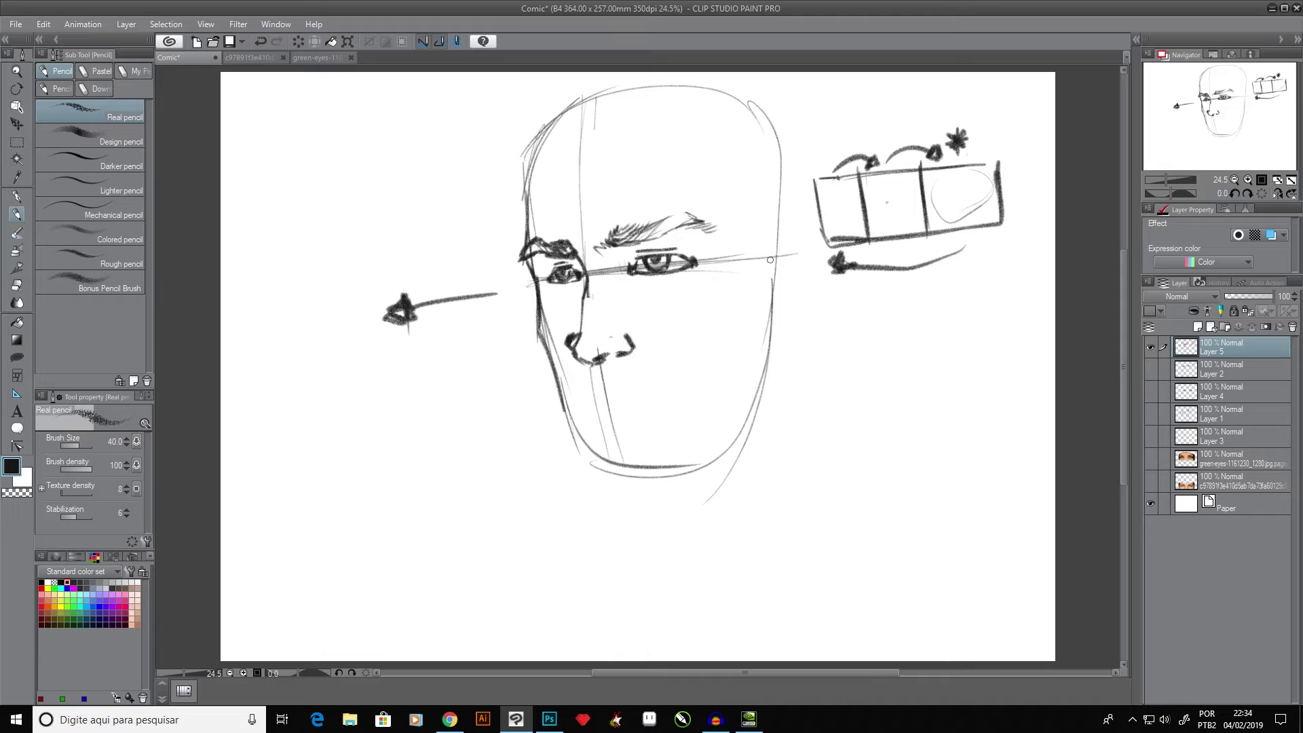
drag(608, 273, 620, 250)
drag(619, 350, 611, 353)
- Draw light guidelines from the eyebrow and the nose base across to the right side of the head
drag(761, 224, 787, 225)
drag(673, 231, 791, 223)
drag(770, 346, 783, 343)
drag(612, 361, 789, 345)
- Draw the ear between the guidelines with its inner folds, and outline the sideburn and forehead hairline
mouse_move(815, 226)
mouse_down()
mouse_move(776, 236)
mouse_move(799, 226)
mouse_move(811, 279)
mouse_up()
drag(769, 343, 809, 286)
mouse_move(782, 231)
mouse_down()
mouse_move(806, 232)
mouse_move(812, 252)
mouse_move(812, 296)
mouse_move(787, 332)
mouse_move(806, 293)
mouse_up()
mouse_move(769, 243)
mouse_down()
mouse_move(766, 285)
mouse_move(770, 243)
mouse_move(769, 282)
mouse_move(770, 257)
mouse_move(752, 277)
mouse_move(754, 236)
mouse_move(747, 280)
mouse_move(745, 151)
mouse_move(747, 194)
mouse_up()
mouse_move(780, 246)
mouse_down()
mouse_move(775, 300)
mouse_move(779, 254)
mouse_move(773, 274)
mouse_move(787, 287)
mouse_move(776, 274)
mouse_move(785, 310)
mouse_up()
mouse_move(786, 251)
mouse_down()
mouse_move(785, 284)
mouse_move(778, 270)
mouse_up()
drag(799, 249, 793, 274)
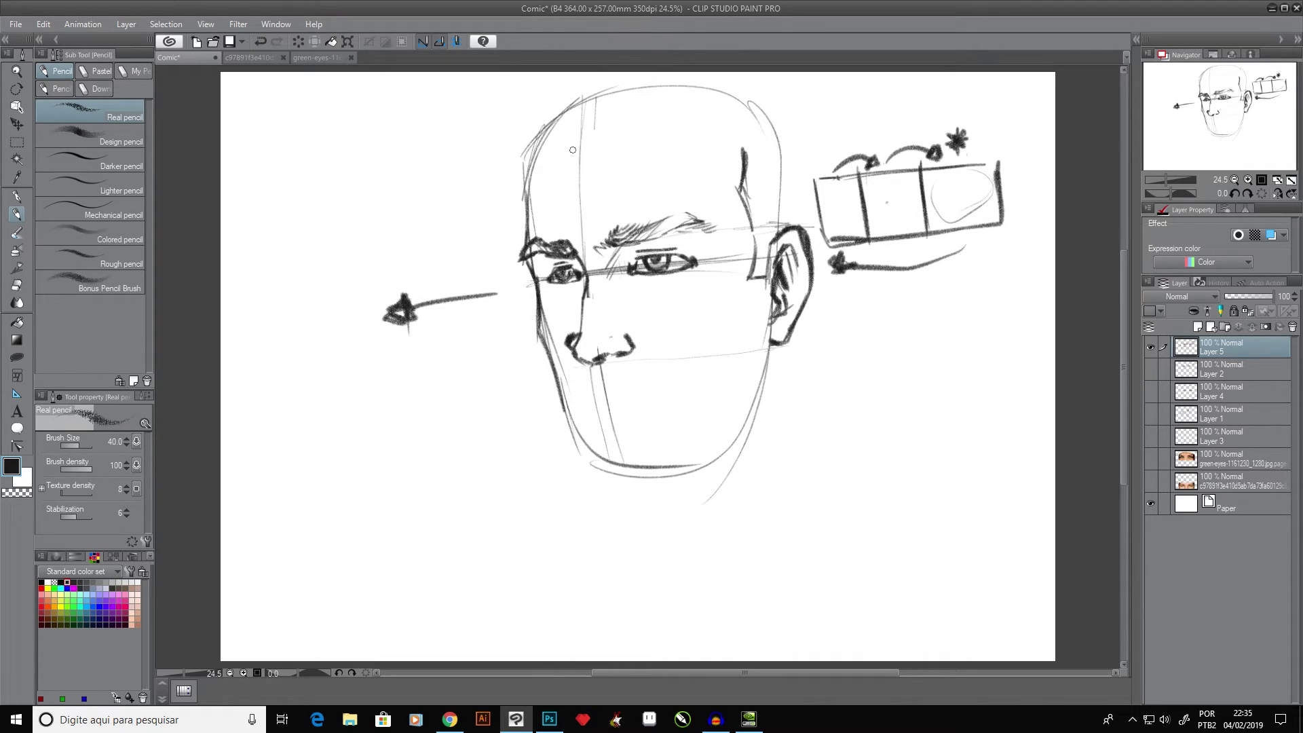
mouse_move(572, 155)
mouse_down()
mouse_move(729, 126)
mouse_move(530, 157)
mouse_move(558, 158)
mouse_move(527, 161)
mouse_move(529, 202)
mouse_up()
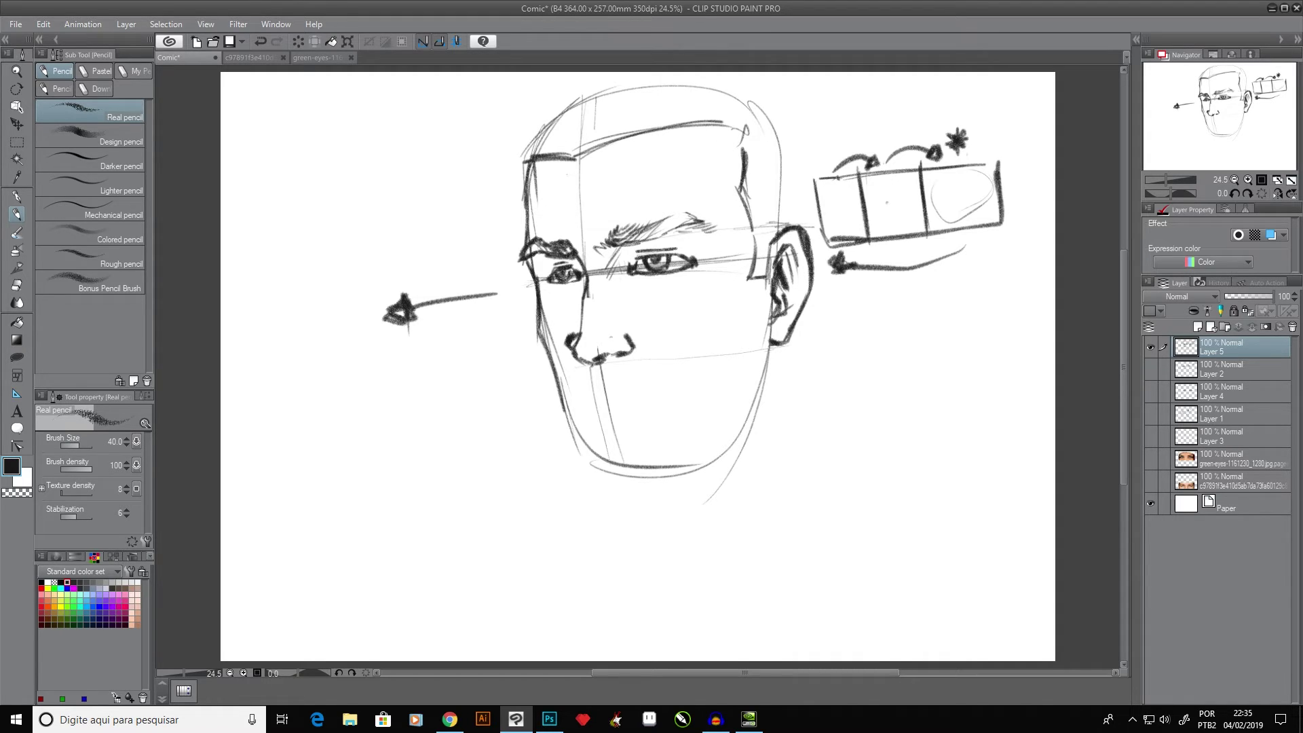
- Draw the mouth line below the nose, with short strokes for the lower lip and the groove above the lips
mouse_move(609, 401)
mouse_down()
mouse_move(624, 392)
mouse_move(582, 396)
mouse_move(670, 391)
mouse_up()
mouse_move(584, 395)
mouse_down()
mouse_move(598, 418)
mouse_move(621, 416)
mouse_up()
drag(608, 377, 599, 381)
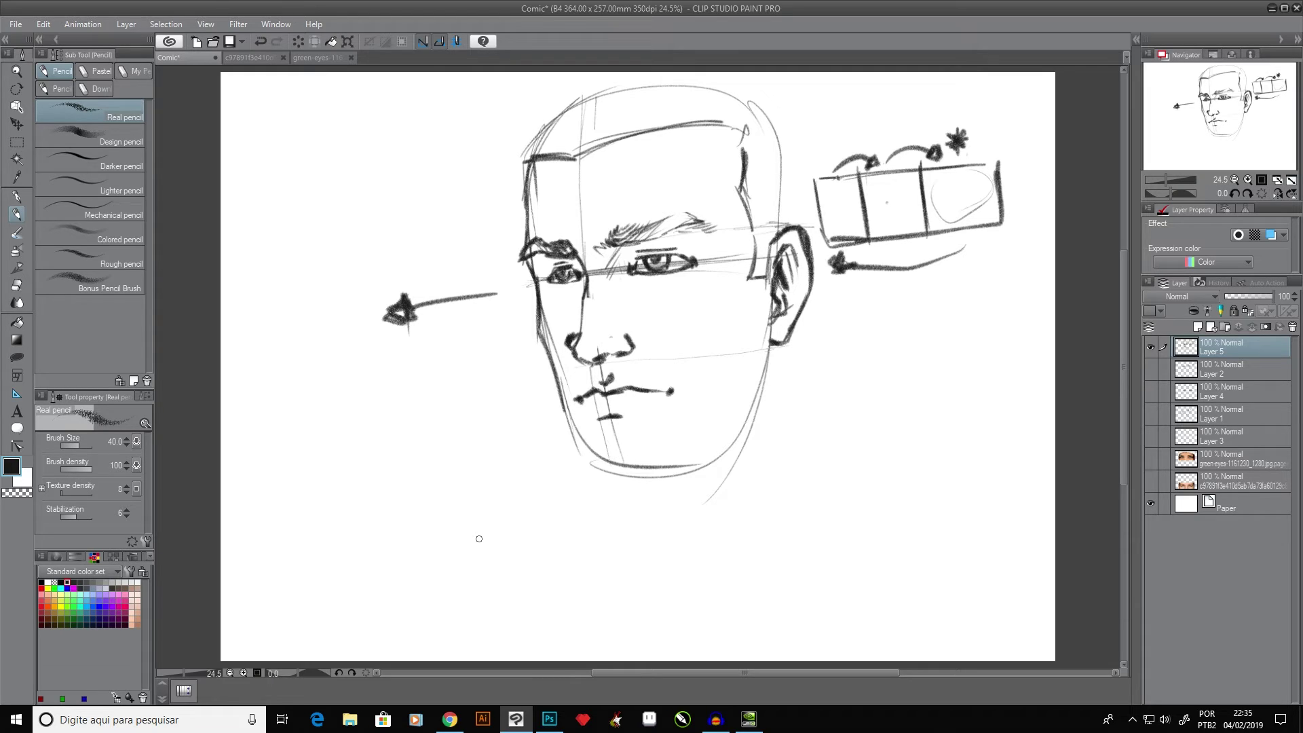
- Sketch the hair around the head with side strokes, a pointed front tuft, a crown outline and parting strokes
mouse_move(810, 148)
mouse_down()
mouse_move(809, 228)
mouse_move(818, 195)
mouse_up()
drag(814, 156, 813, 251)
mouse_move(545, 158)
mouse_down()
mouse_move(499, 128)
mouse_move(500, 110)
mouse_move(517, 119)
mouse_move(612, 73)
mouse_up()
drag(531, 107, 621, 72)
drag(793, 94, 828, 107)
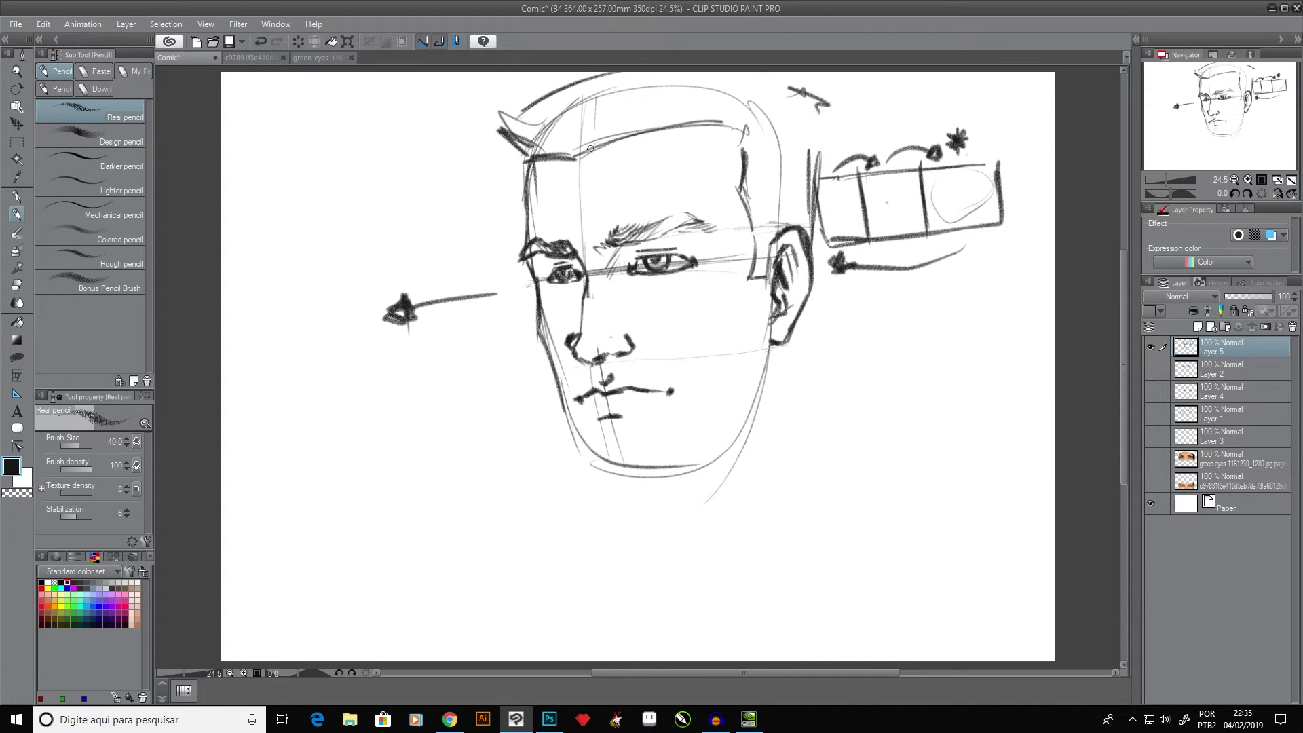
drag(593, 85, 585, 151)
drag(570, 77, 582, 149)
drag(476, 245, 441, 257)
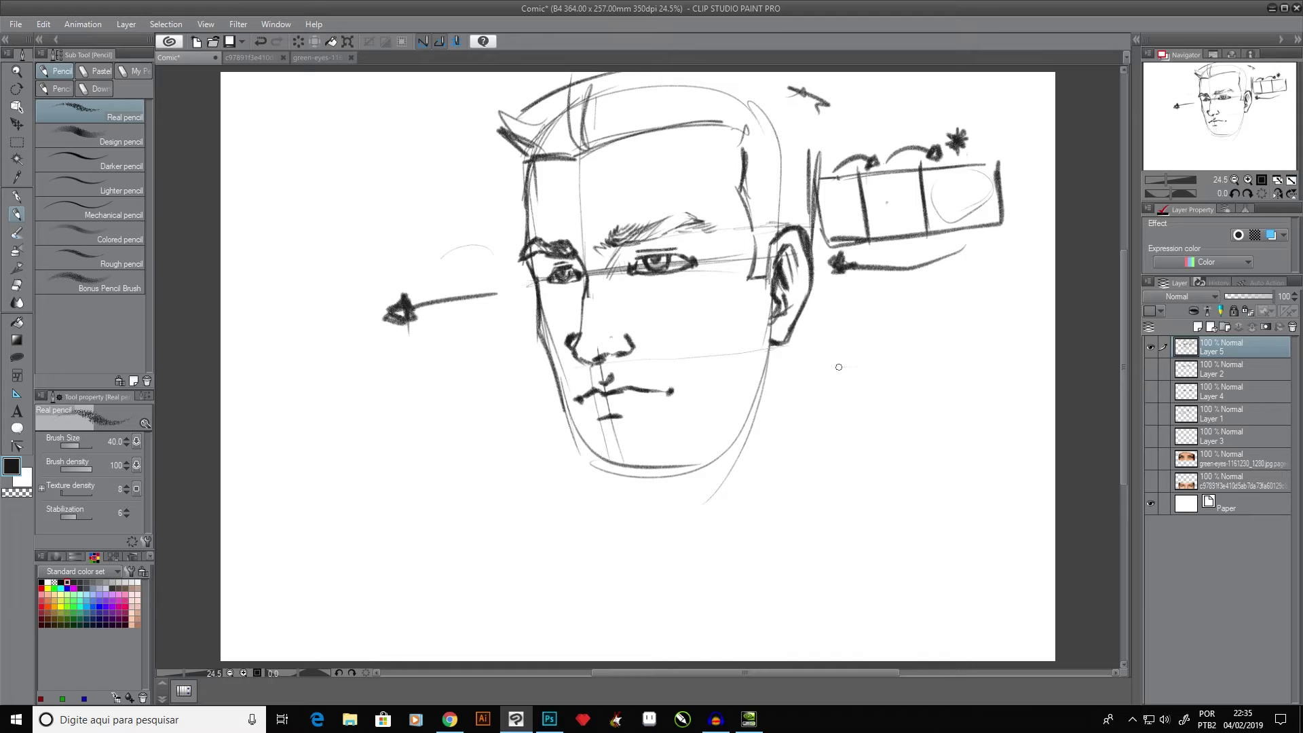
- Draw a second horizontal box below the first diagram and divide it into three compartments, the leftmost very narrow
drag(839, 367, 985, 361)
mouse_move(837, 367)
mouse_down()
mouse_move(840, 409)
mouse_move(964, 418)
mouse_up()
mouse_move(844, 416)
mouse_down()
mouse_move(890, 416)
mouse_move(990, 358)
mouse_move(992, 407)
mouse_up()
drag(985, 365, 982, 395)
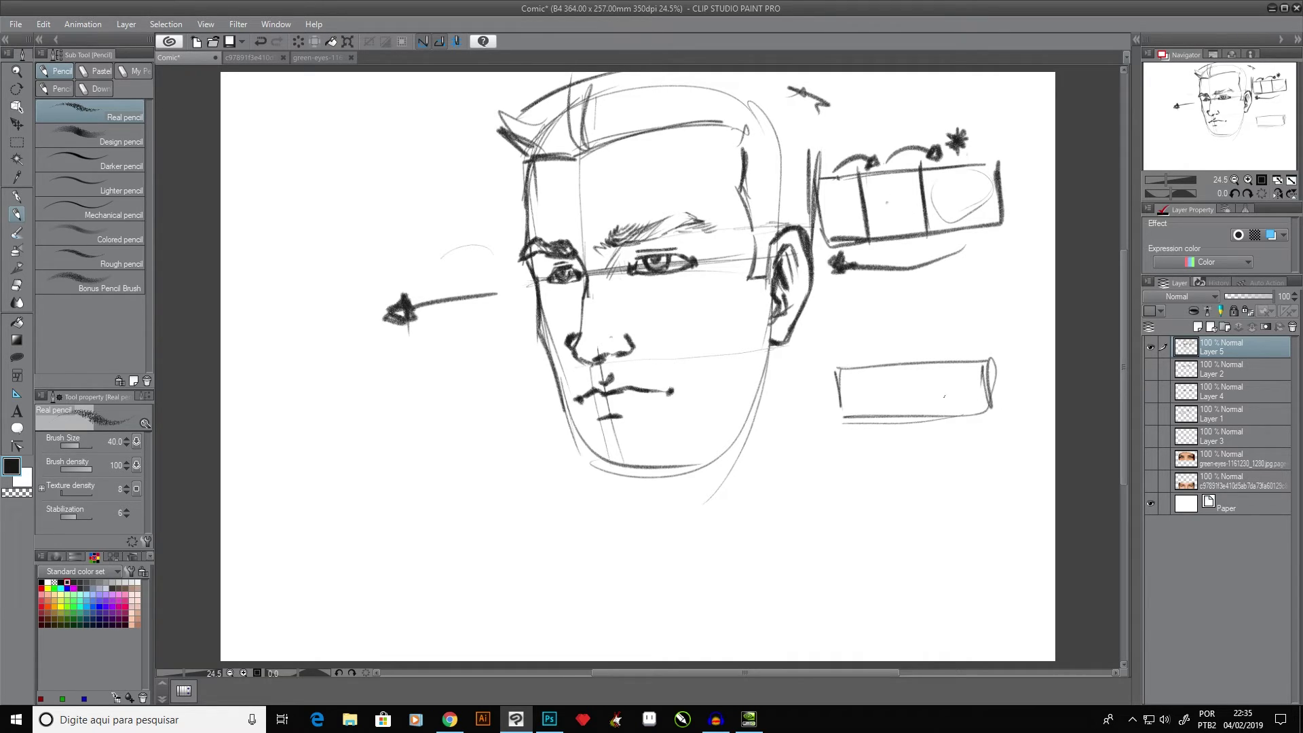
drag(904, 361, 907, 418)
drag(860, 367, 863, 420)
- Turn the second box into a sharply turned face by adding the nose, cheek edge, both eyes and near eyebrow
mouse_move(857, 372)
mouse_down()
mouse_move(851, 469)
mouse_move(841, 393)
mouse_move(850, 470)
mouse_up()
mouse_move(864, 424)
mouse_down()
mouse_move(848, 497)
mouse_move(872, 503)
mouse_move(900, 488)
mouse_up()
mouse_move(906, 416)
mouse_down()
mouse_move(908, 392)
mouse_move(960, 386)
mouse_move(977, 405)
mouse_up()
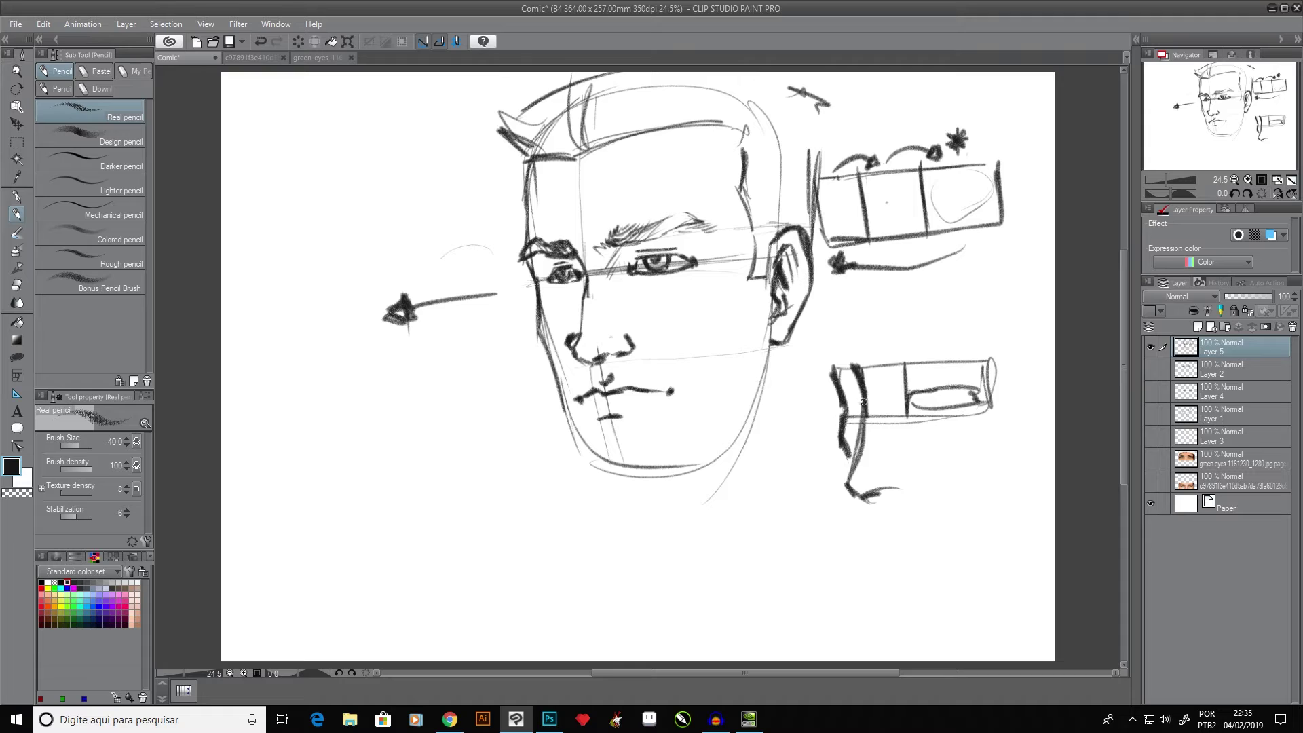
mouse_move(863, 401)
mouse_down()
mouse_move(849, 394)
mouse_move(847, 411)
mouse_move(991, 350)
mouse_up()
mouse_move(917, 466)
mouse_down()
mouse_move(875, 498)
mouse_move(903, 482)
mouse_up()
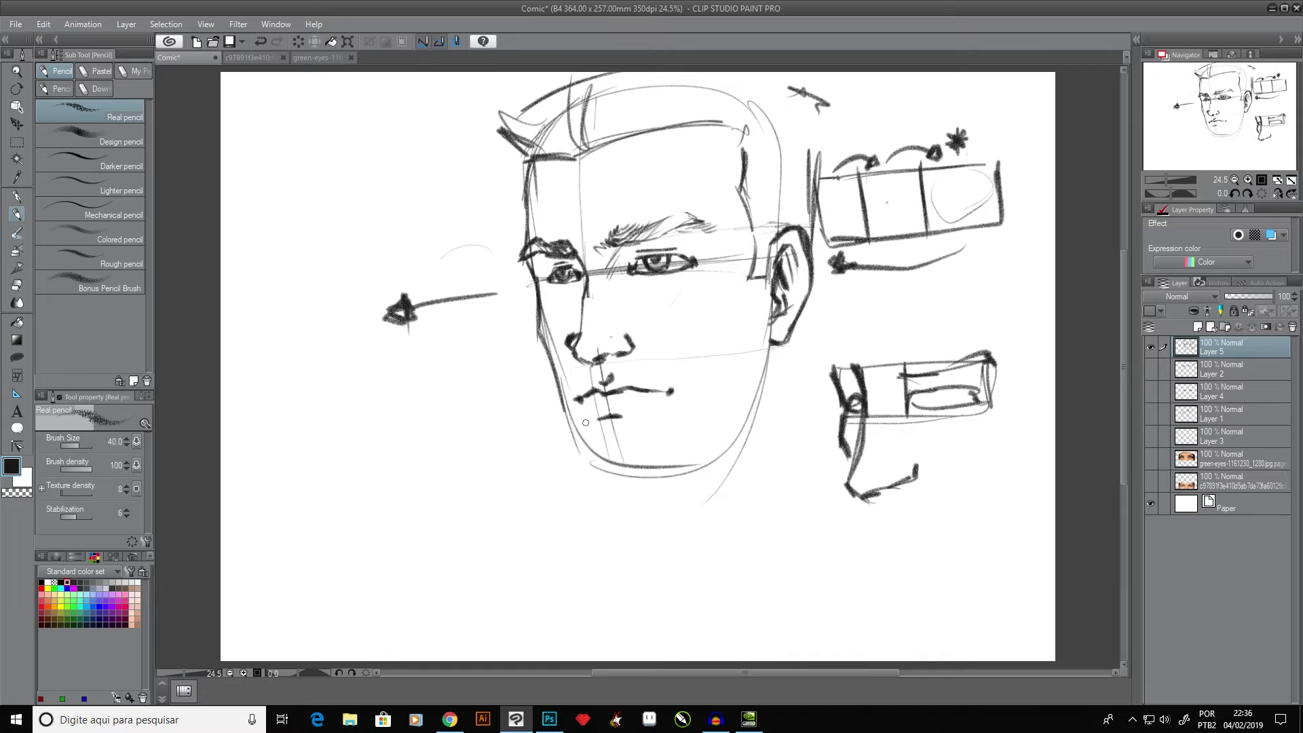
- Hide Layer 5 with the turned-head sketch
click(1151, 347)
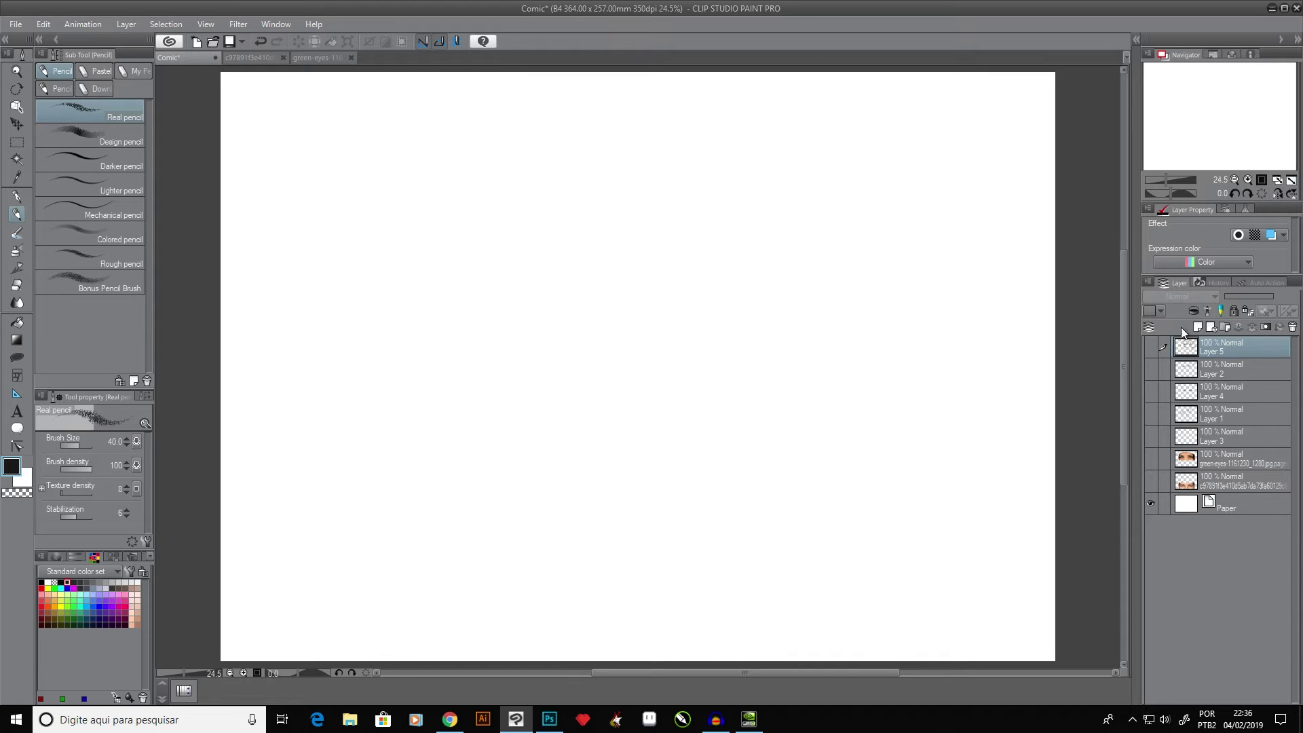
click(1196, 327)
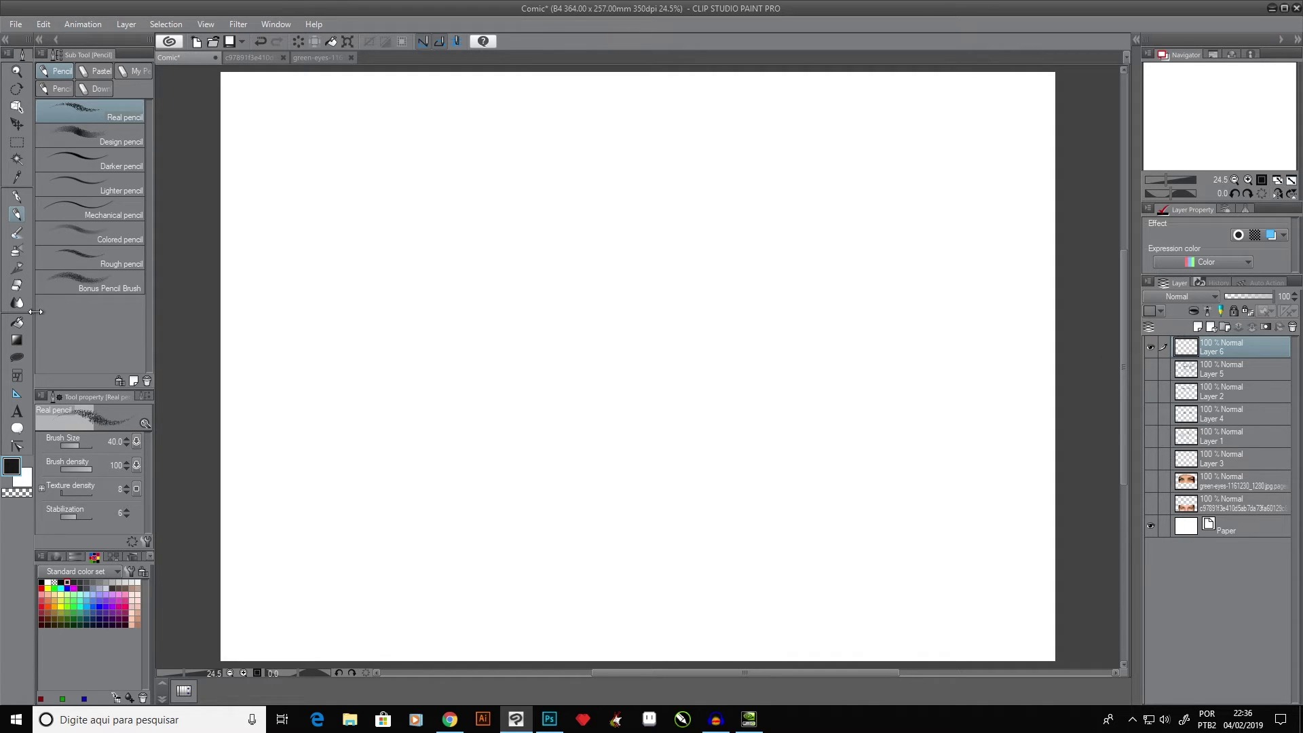
drag(372, 253, 779, 252)
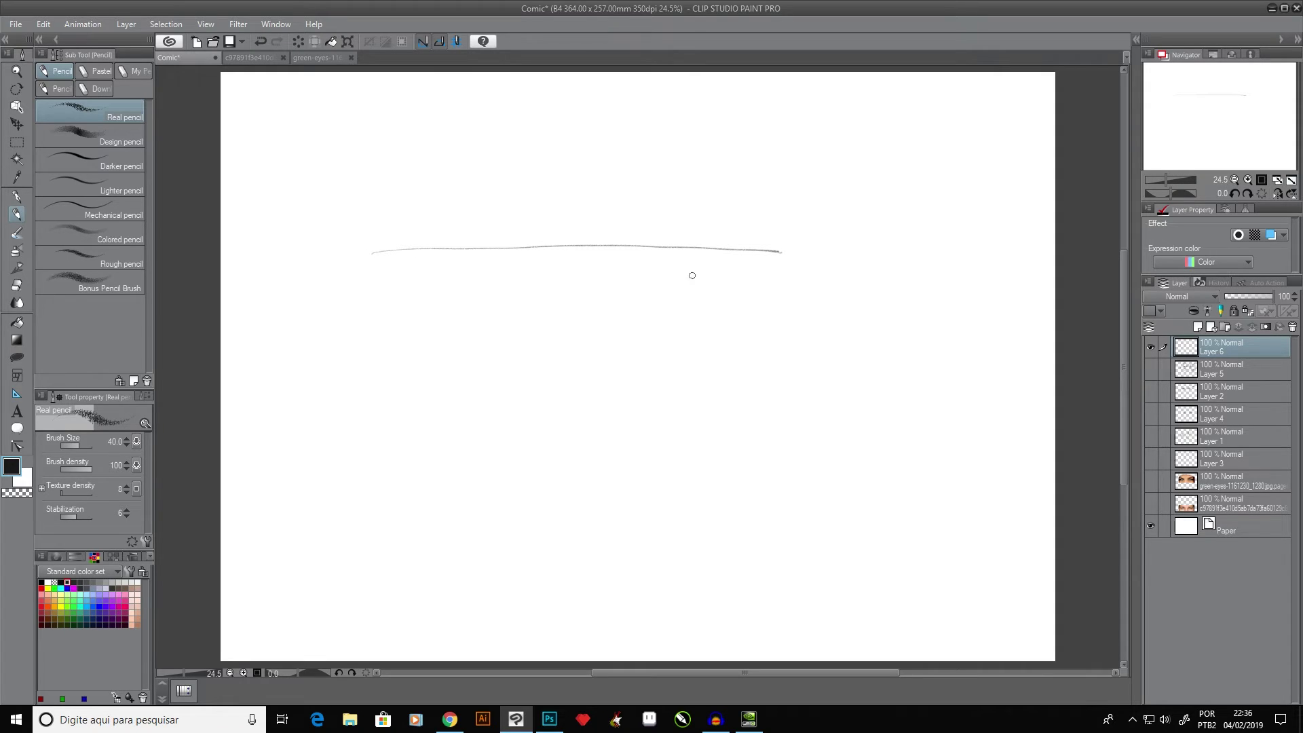
key(ctrl+z)
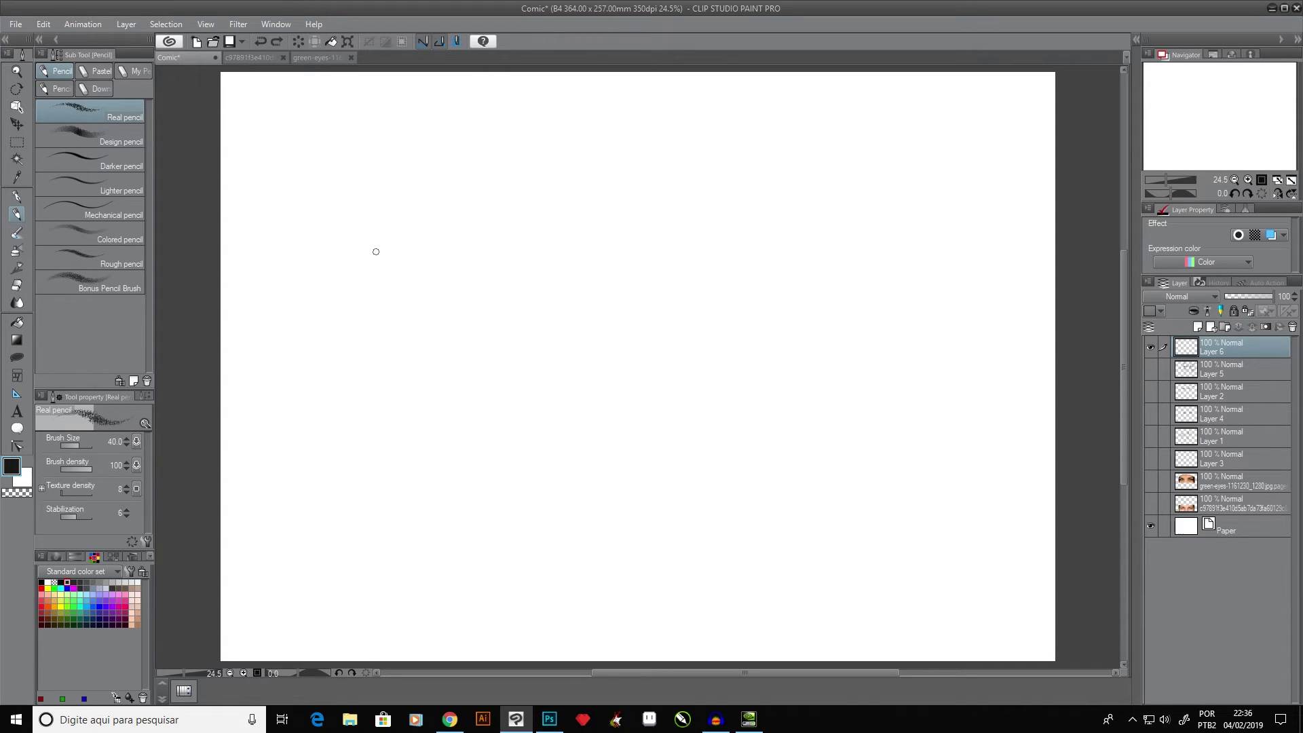
mouse_move(414, 243)
mouse_down()
mouse_move(596, 186)
mouse_move(707, 185)
mouse_move(884, 217)
mouse_up()
drag(372, 265, 570, 186)
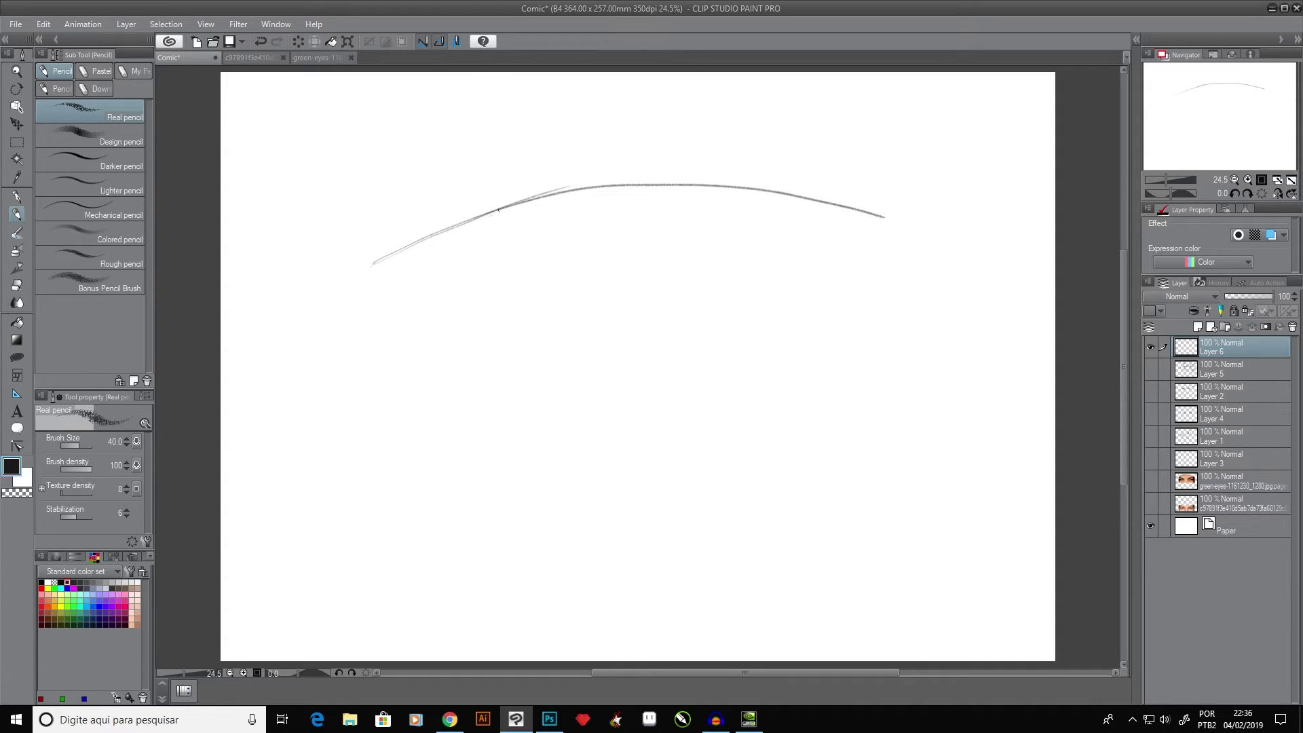
mouse_move(482, 219)
mouse_down()
mouse_move(637, 188)
mouse_move(773, 204)
mouse_up()
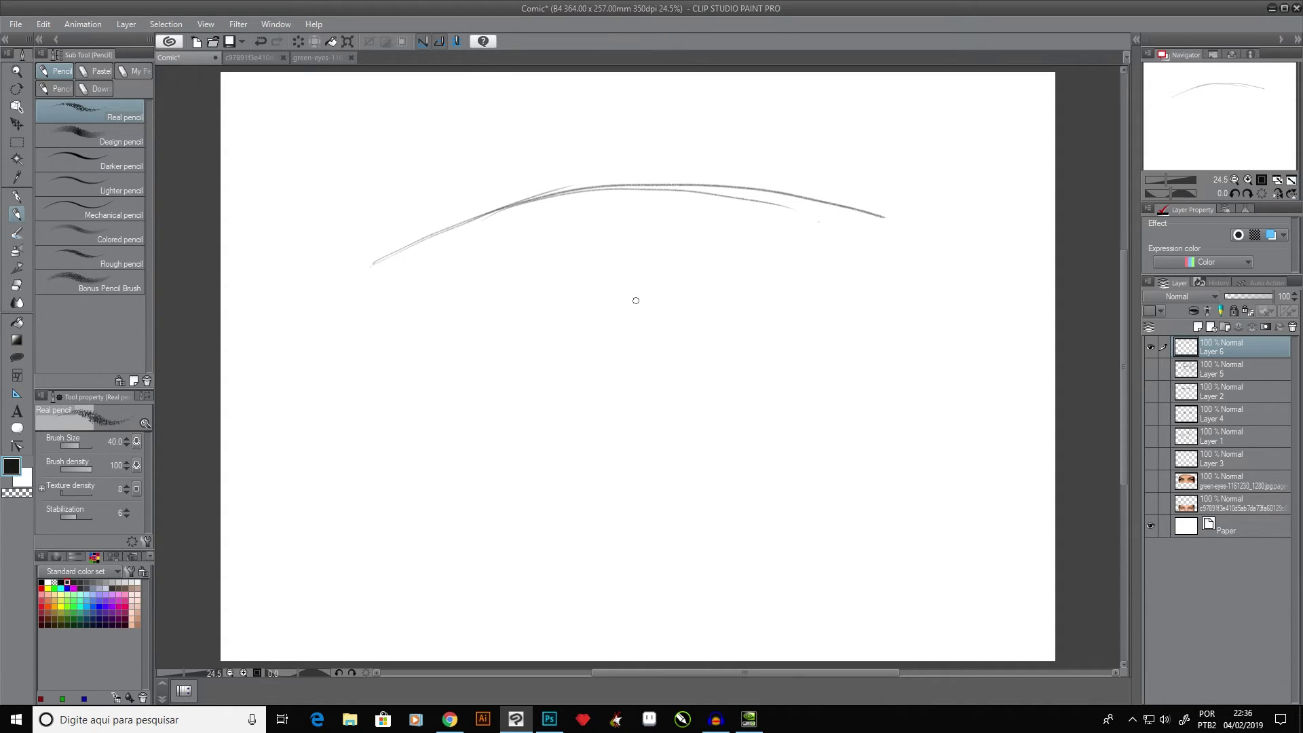
key(ctrl+z)
key(ctrl+z)
key(ctrl+z)
key(ctrl+z)
key(ctrl+z)
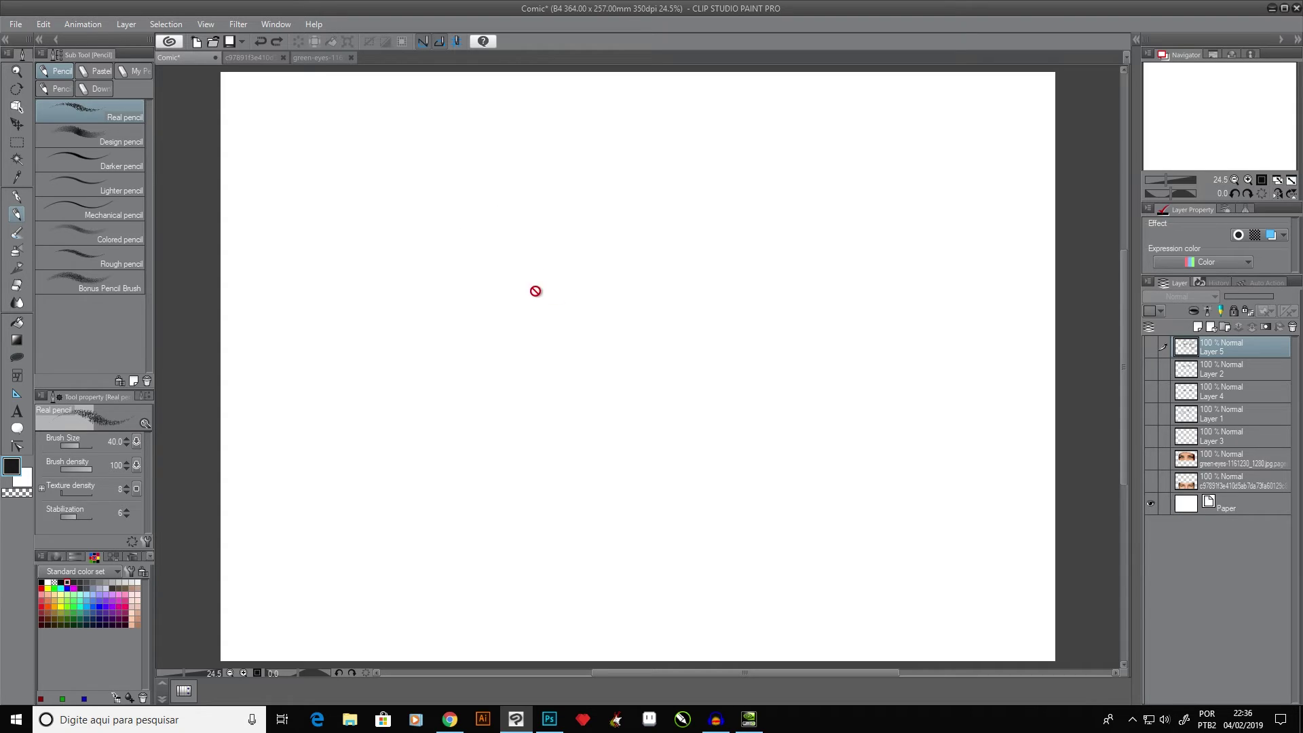
- Add a new layer, draw an upward-arched eye line, and sketch an upward-pointing arrow above its middle
click(1197, 326)
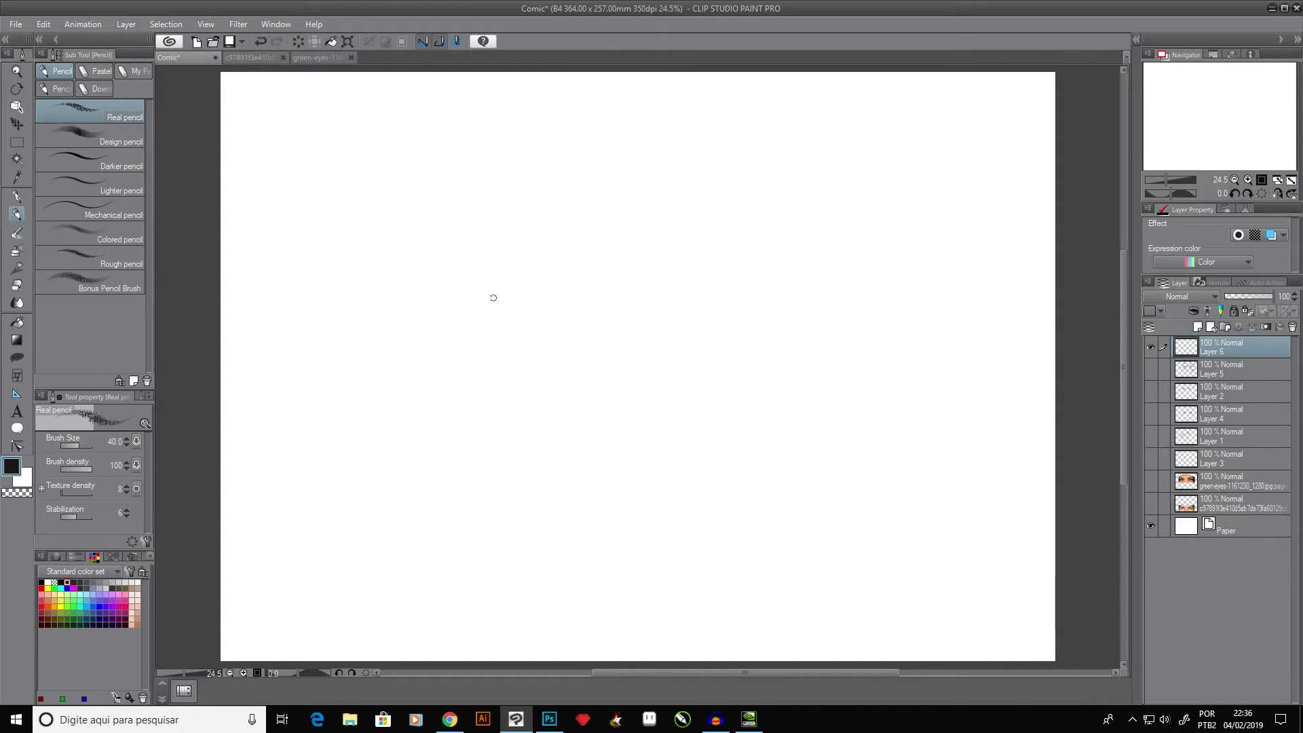
mouse_move(463, 304)
mouse_down()
mouse_move(604, 263)
mouse_move(694, 260)
mouse_move(901, 315)
mouse_up()
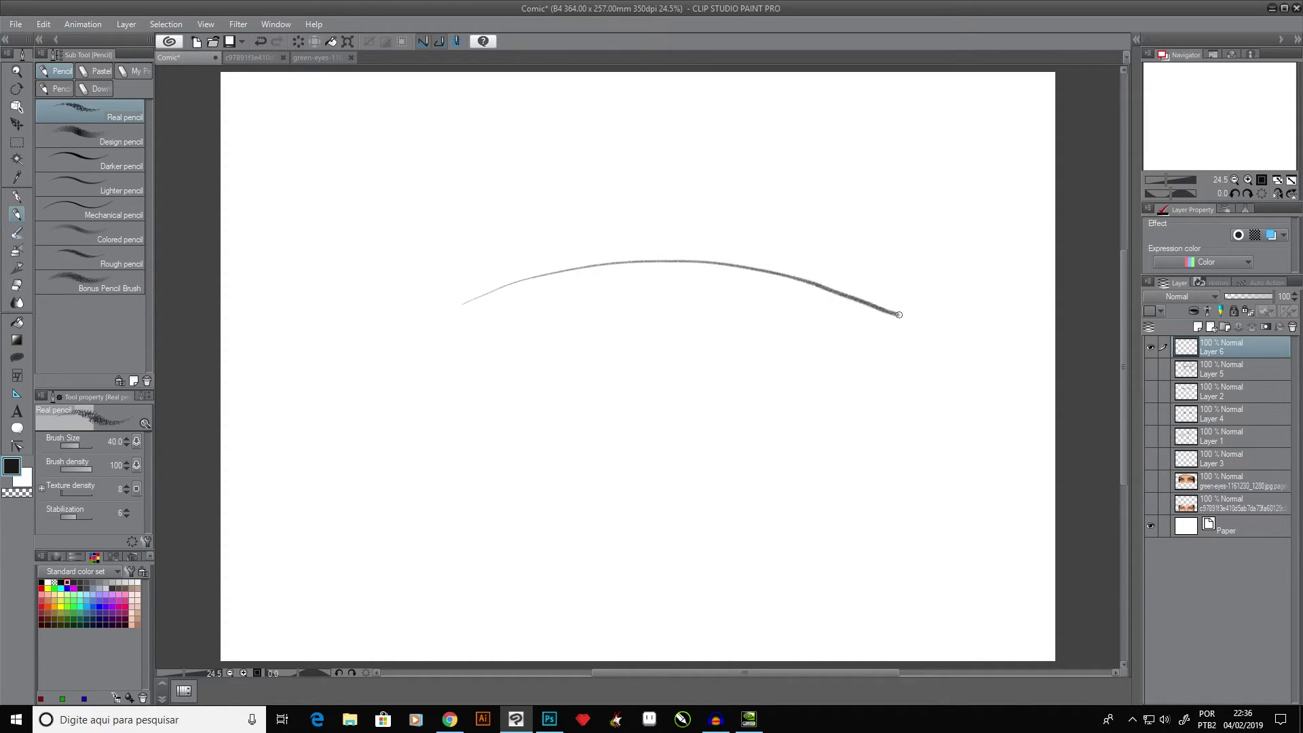
mouse_move(502, 287)
mouse_down()
mouse_move(451, 310)
mouse_move(493, 298)
mouse_up()
mouse_move(644, 182)
mouse_down()
mouse_move(643, 117)
mouse_move(669, 147)
mouse_move(633, 136)
mouse_move(657, 103)
mouse_move(661, 152)
mouse_move(654, 111)
mouse_move(636, 176)
mouse_up()
key(ctrl+z)
key(ctrl+z)
key(ctrl+z)
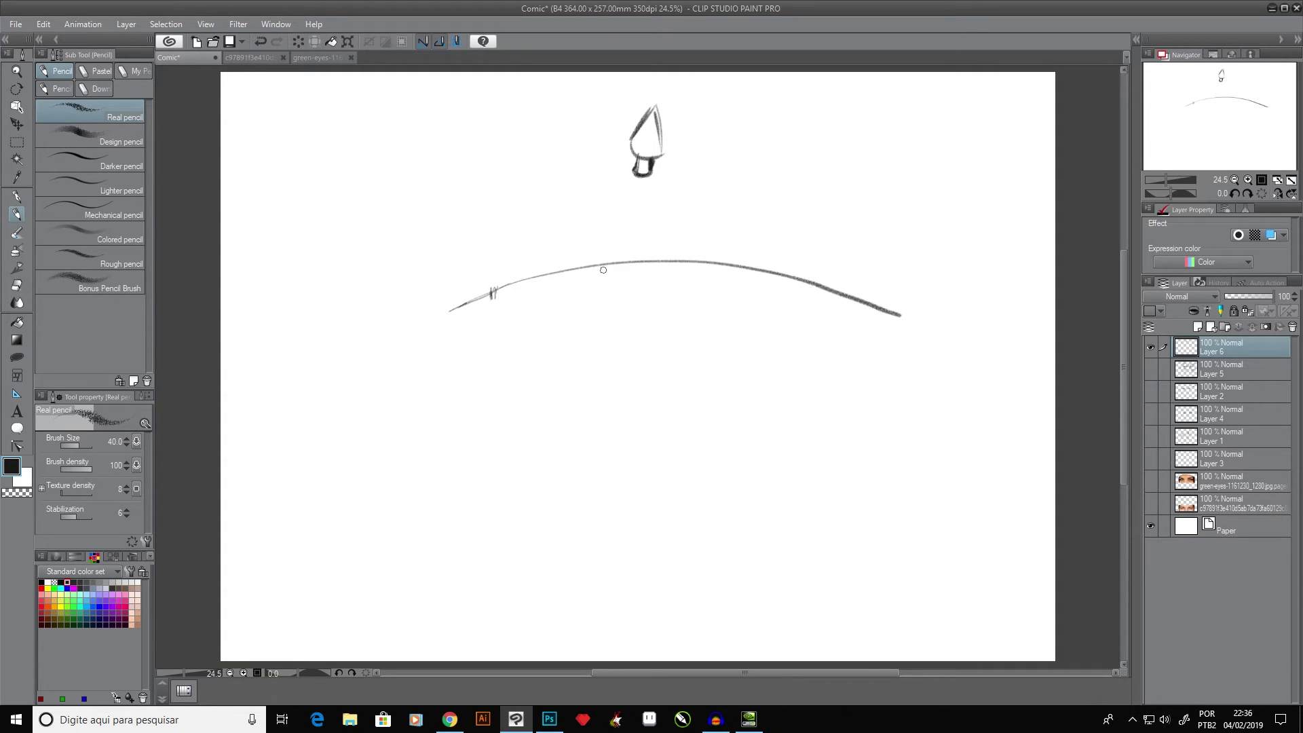
- Mark the remaining eye corners with short ticks along the arched eye line
drag(593, 260, 597, 275)
drag(708, 261, 710, 271)
drag(815, 287, 816, 292)
drag(814, 279, 815, 291)
- Draw both eyes between the ticks so they follow the arched line, and sketch a thin eyebrow line above the right eye
mouse_move(499, 288)
mouse_down()
mouse_move(574, 252)
mouse_move(560, 258)
mouse_move(591, 267)
mouse_move(522, 291)
mouse_move(576, 274)
mouse_move(561, 245)
mouse_move(501, 271)
mouse_move(550, 254)
mouse_move(543, 279)
mouse_up()
mouse_move(546, 281)
mouse_down()
mouse_move(517, 279)
mouse_move(545, 284)
mouse_up()
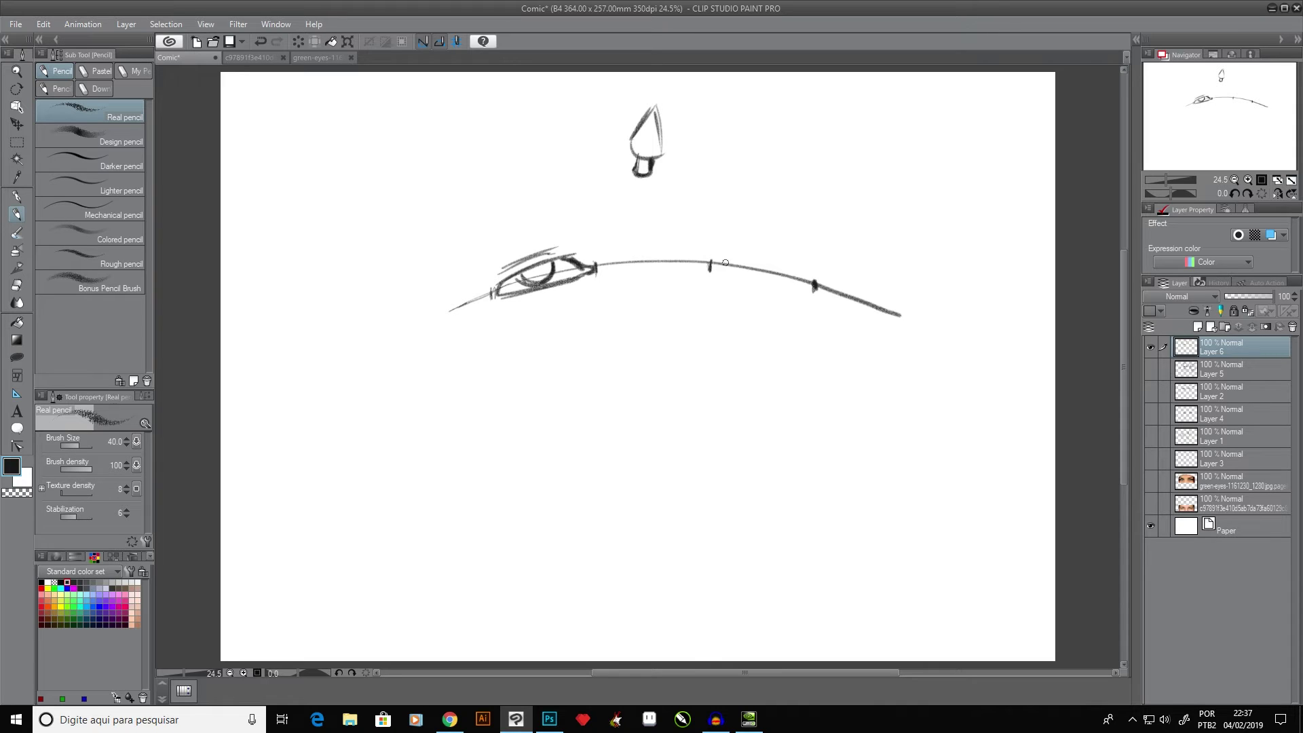
mouse_move(726, 263)
mouse_down()
mouse_move(806, 283)
mouse_move(760, 255)
mouse_move(772, 258)
mouse_move(751, 254)
mouse_move(765, 272)
mouse_move(754, 266)
mouse_move(780, 266)
mouse_move(746, 279)
mouse_move(720, 271)
mouse_move(780, 286)
mouse_up()
mouse_move(760, 269)
mouse_down()
mouse_move(729, 250)
mouse_move(797, 272)
mouse_move(772, 282)
mouse_move(825, 289)
mouse_move(748, 257)
mouse_move(752, 274)
mouse_move(748, 259)
mouse_move(778, 272)
mouse_move(689, 243)
mouse_up()
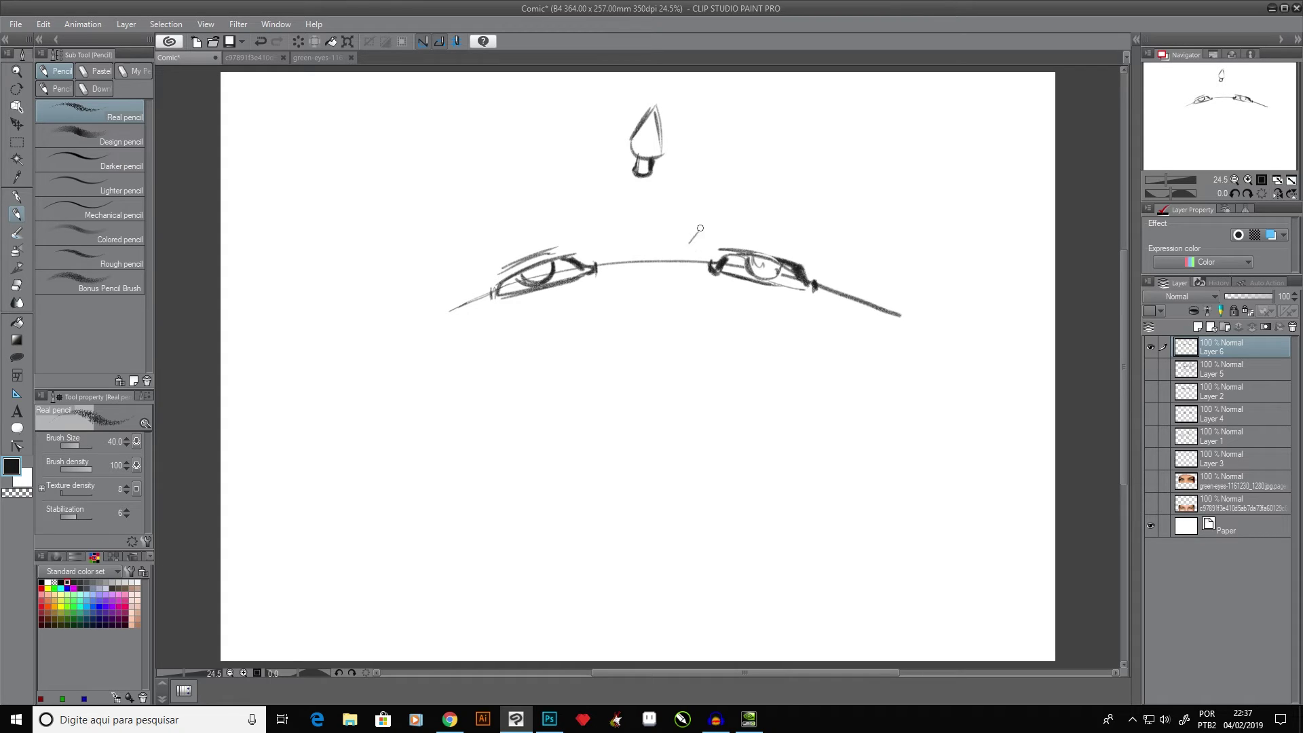
mouse_move(712, 196)
mouse_down()
mouse_move(799, 185)
mouse_move(829, 201)
mouse_up()
drag(613, 445, 738, 438)
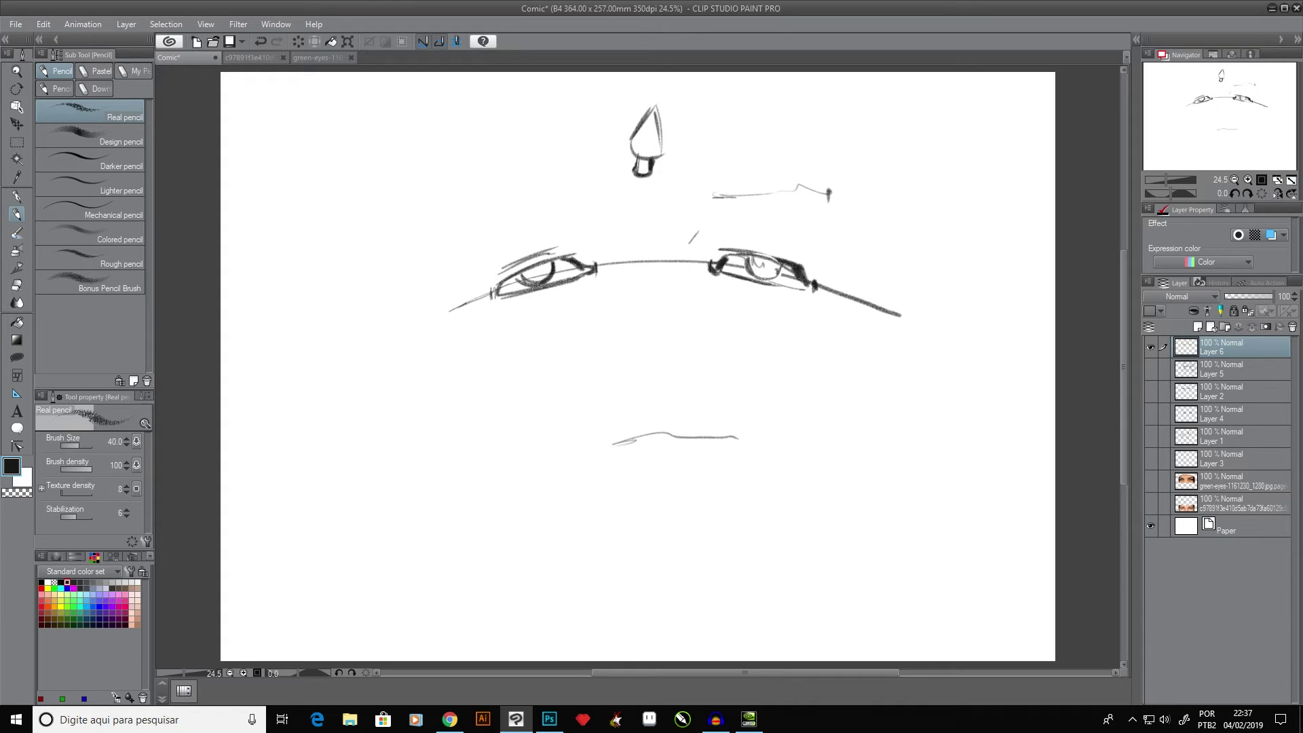
mouse_move(622, 391)
mouse_down()
mouse_move(659, 371)
mouse_move(690, 384)
mouse_move(666, 394)
mouse_move(688, 389)
mouse_move(680, 379)
mouse_move(683, 399)
mouse_move(703, 397)
mouse_move(700, 373)
mouse_move(633, 385)
mouse_move(676, 395)
mouse_move(624, 395)
mouse_move(634, 385)
mouse_move(617, 398)
mouse_move(621, 370)
mouse_up()
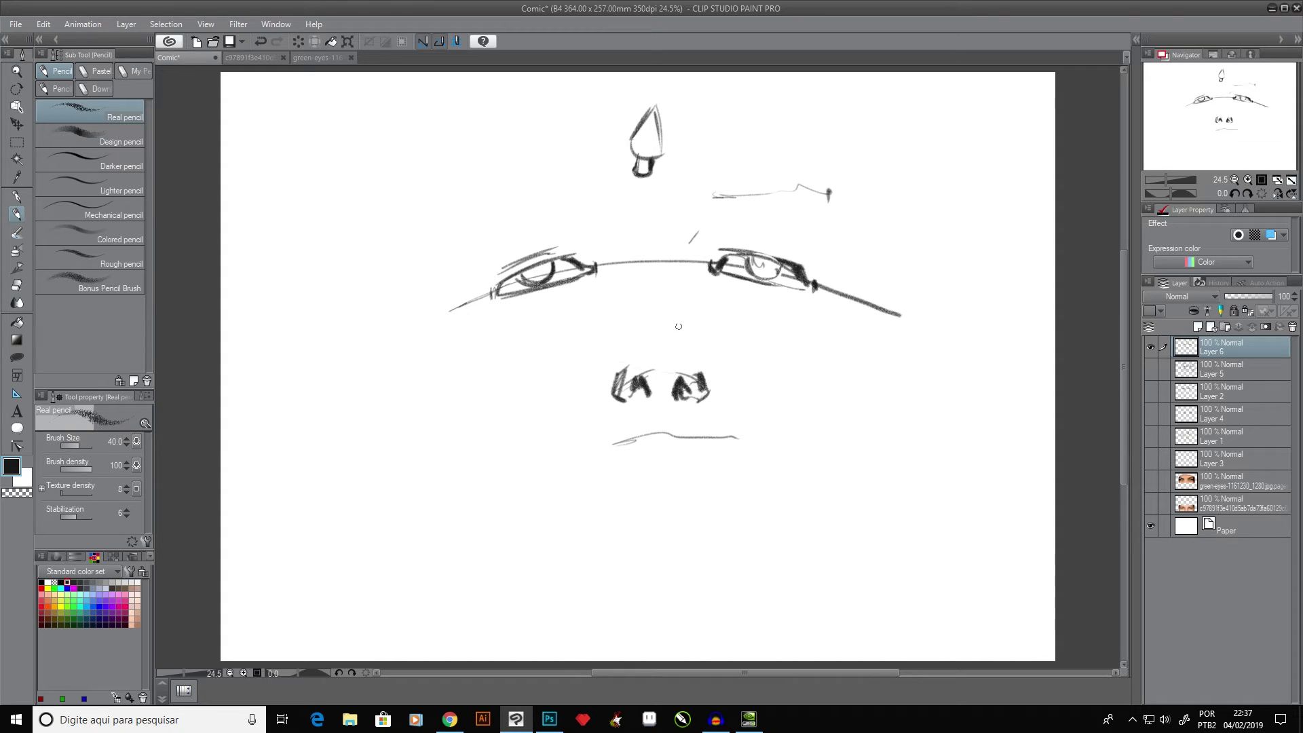
drag(676, 330, 633, 337)
key(ctrl+z)
key(ctrl+z)
key(ctrl+z)
key(ctrl+z)
key(ctrl+z)
key(ctrl+z)
key(ctrl+z)
key(ctrl+z)
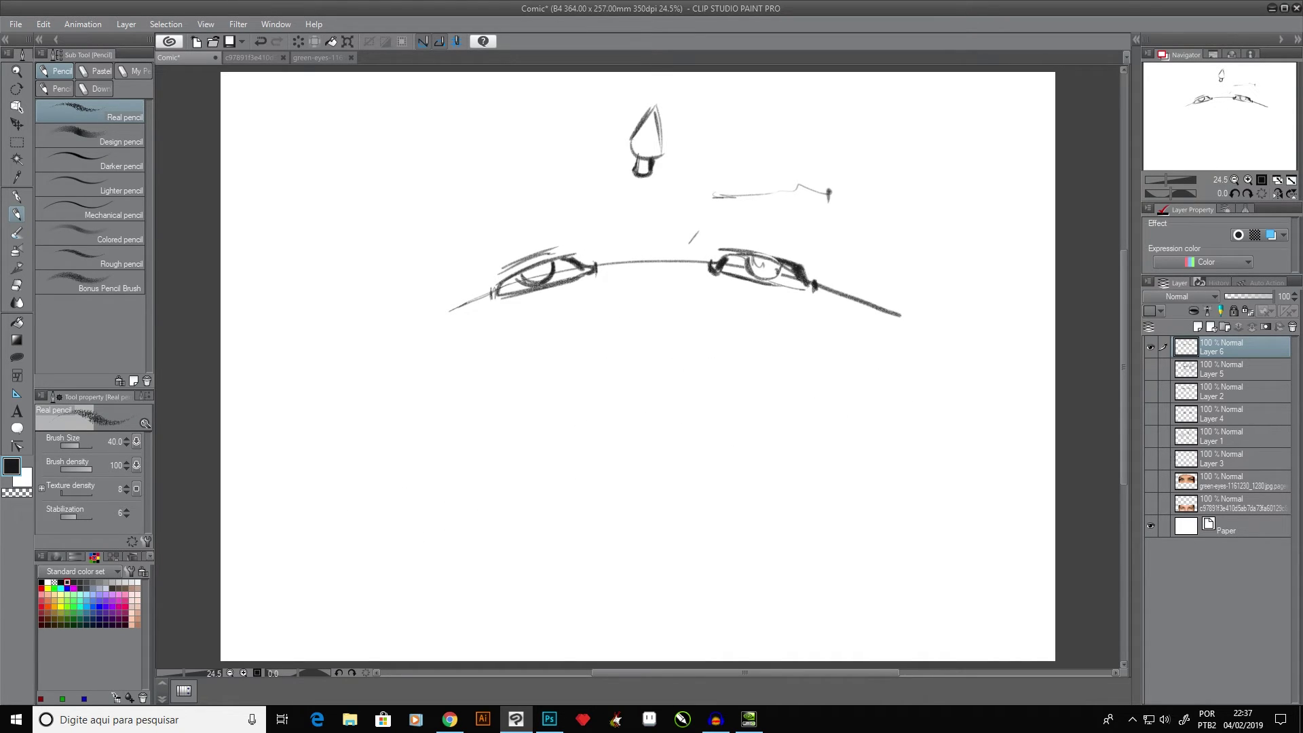
mouse_move(511, 453)
mouse_down()
mouse_move(547, 467)
mouse_move(689, 461)
mouse_move(872, 382)
mouse_up()
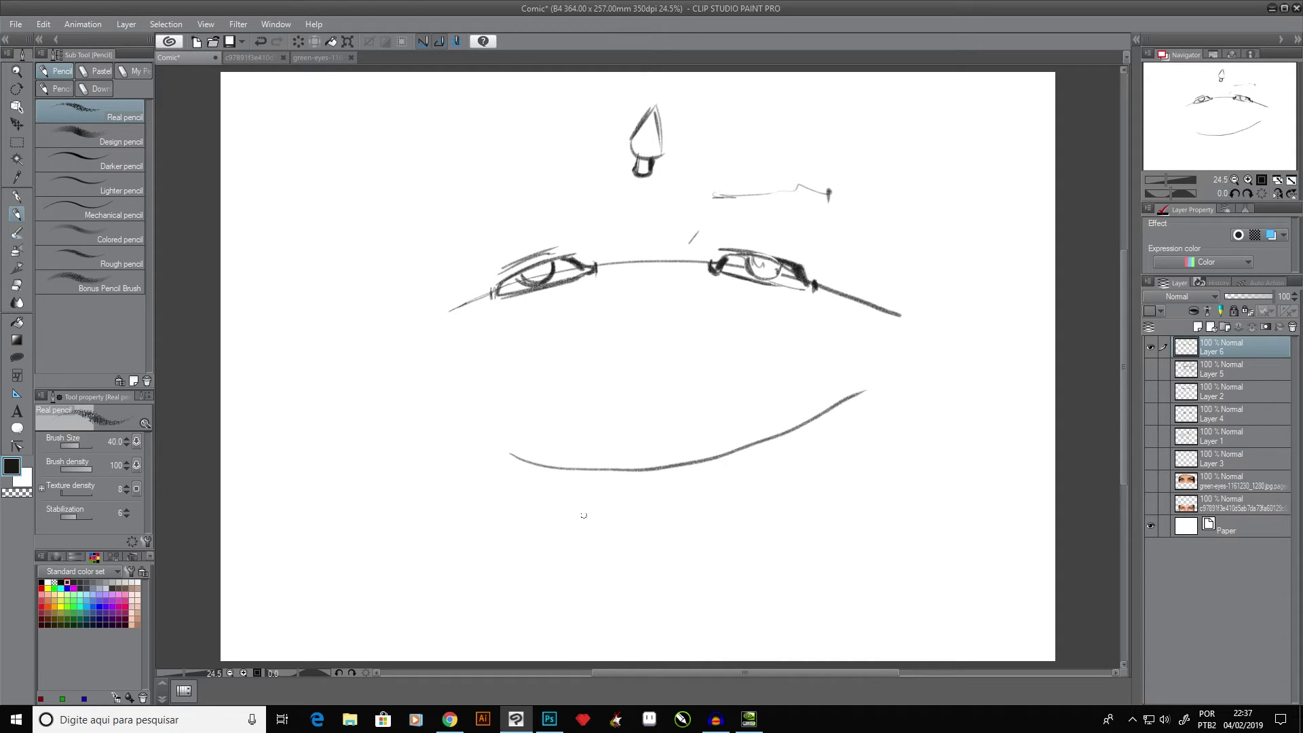
key(ctrl+z)
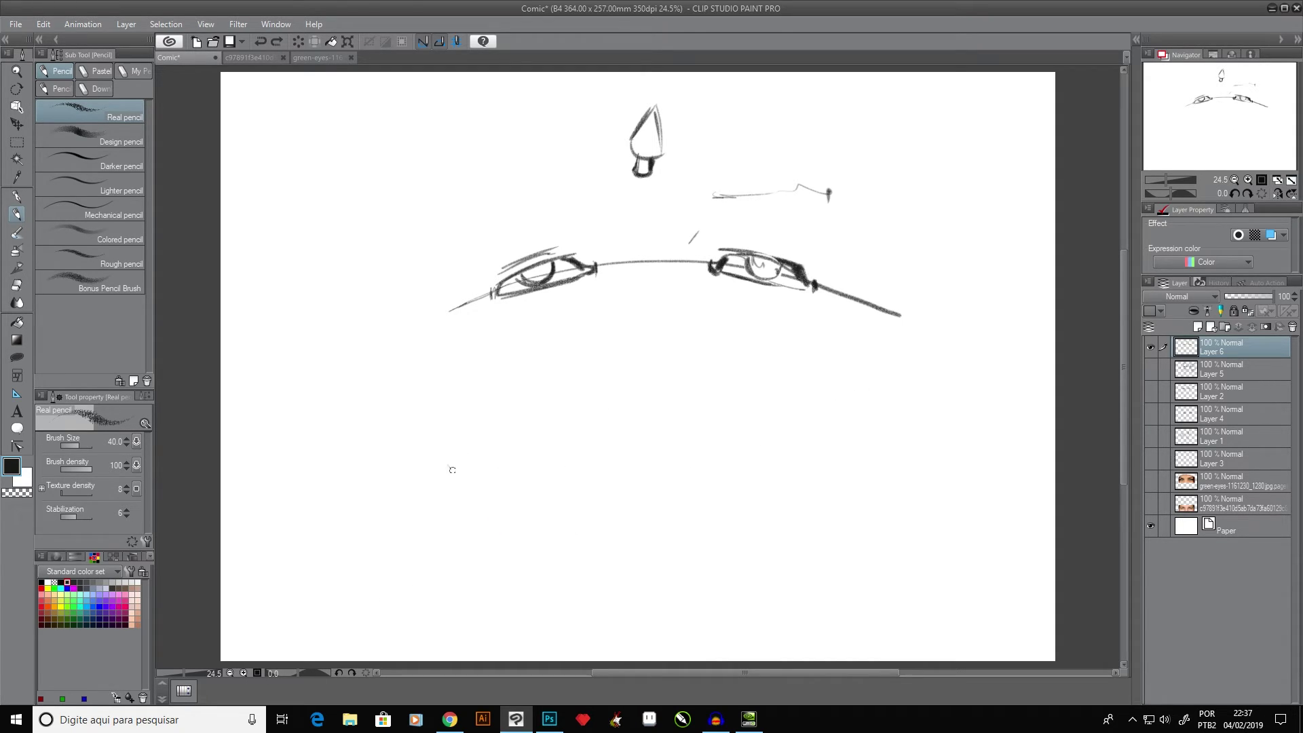
mouse_move(452, 470)
mouse_down()
mouse_move(574, 516)
mouse_move(687, 530)
mouse_up()
key(ctrl+z)
- Add a new empty layer and hide Layer 6 with the arched eye-line sketch
click(1198, 326)
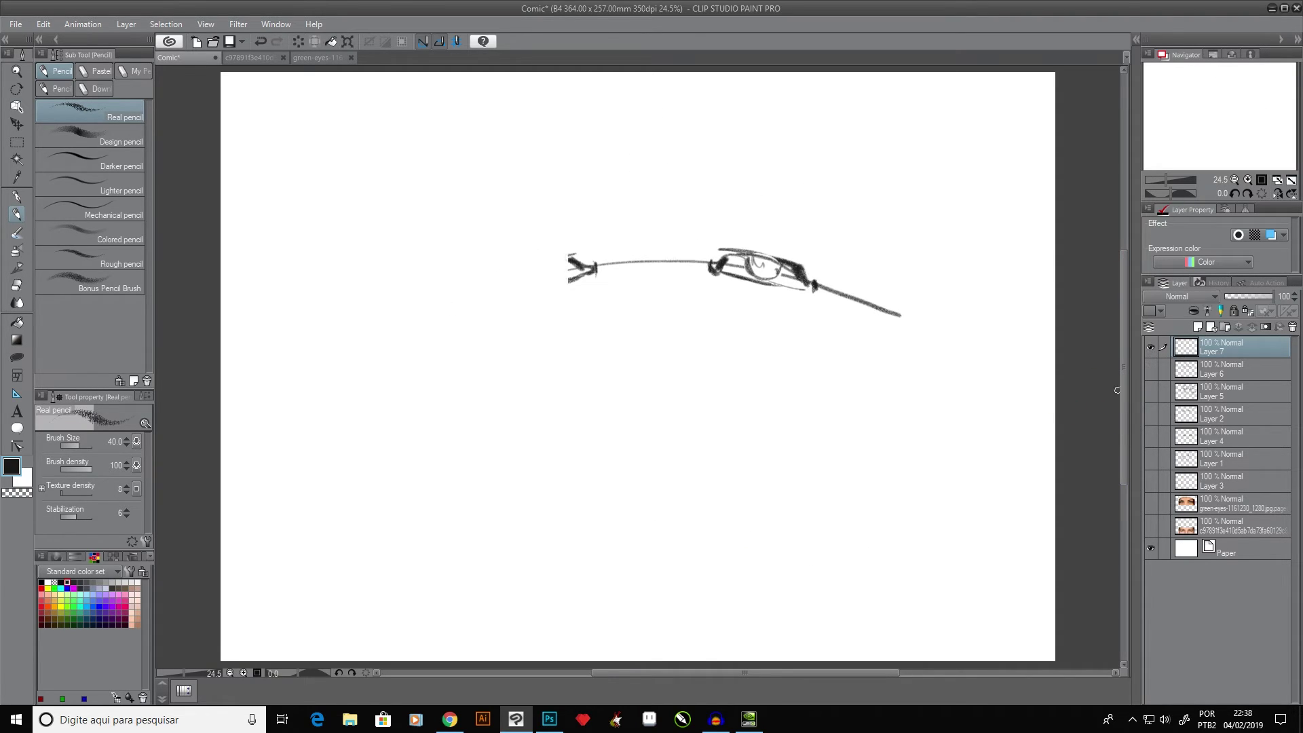
key(Delete)
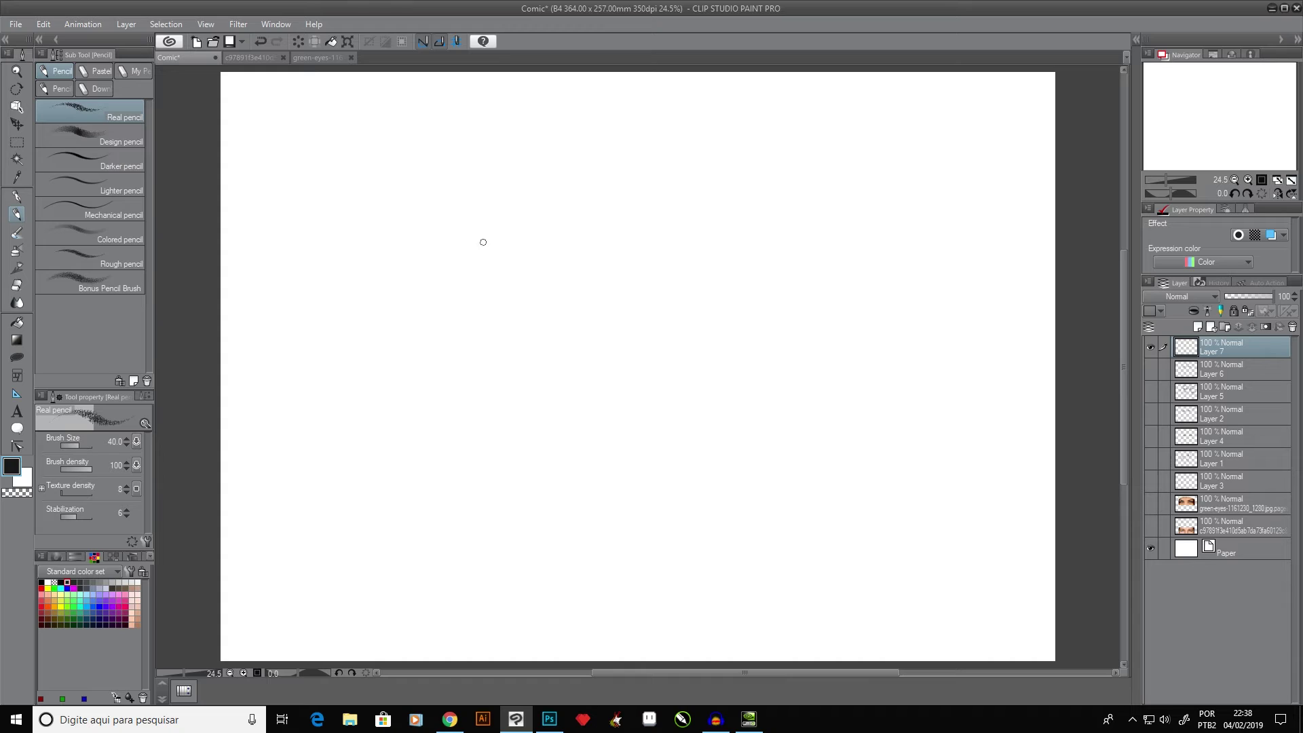
- Draw a downward-sagging eye line, tick the eye corners along it, and draw both narrow eyes between the ticks
mouse_move(482, 242)
mouse_down()
mouse_move(603, 279)
mouse_move(685, 279)
mouse_move(791, 249)
mouse_move(849, 199)
mouse_up()
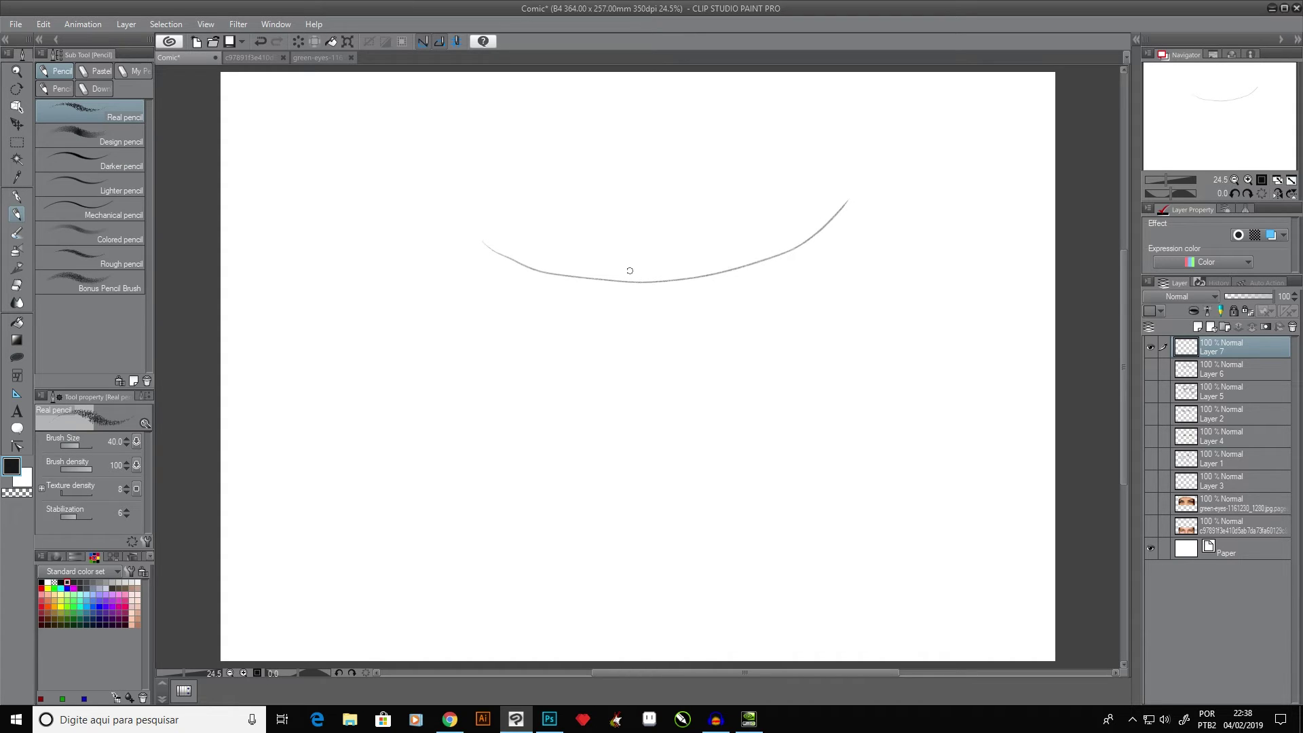
drag(524, 258, 524, 274)
drag(705, 271, 706, 283)
drag(787, 253, 789, 261)
mouse_move(711, 275)
mouse_down()
mouse_move(784, 255)
mouse_move(757, 251)
mouse_move(710, 276)
mouse_move(774, 268)
mouse_move(752, 277)
mouse_move(784, 258)
mouse_move(734, 255)
mouse_move(783, 247)
mouse_move(733, 264)
mouse_move(764, 259)
mouse_up()
mouse_move(542, 256)
mouse_down()
mouse_move(527, 266)
mouse_move(576, 262)
mouse_move(611, 283)
mouse_up()
mouse_move(538, 275)
mouse_down()
mouse_move(600, 288)
mouse_move(526, 264)
mouse_move(575, 261)
mouse_move(607, 299)
mouse_up()
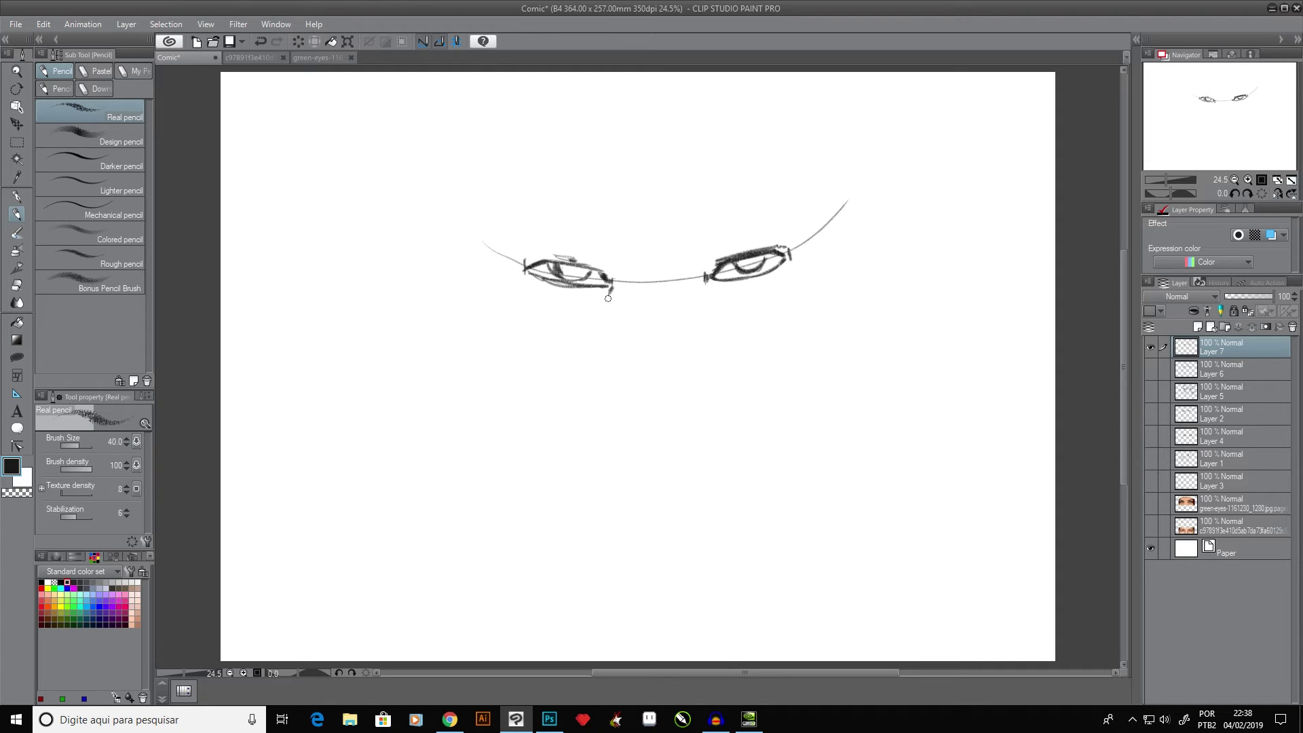
- Outline the eyebrow above the right eye, and sketch the nose base and mouth line low beneath the eyes
drag(703, 249, 735, 239)
mouse_move(734, 239)
mouse_down()
mouse_move(808, 210)
mouse_move(782, 204)
mouse_move(703, 238)
mouse_move(757, 212)
mouse_up()
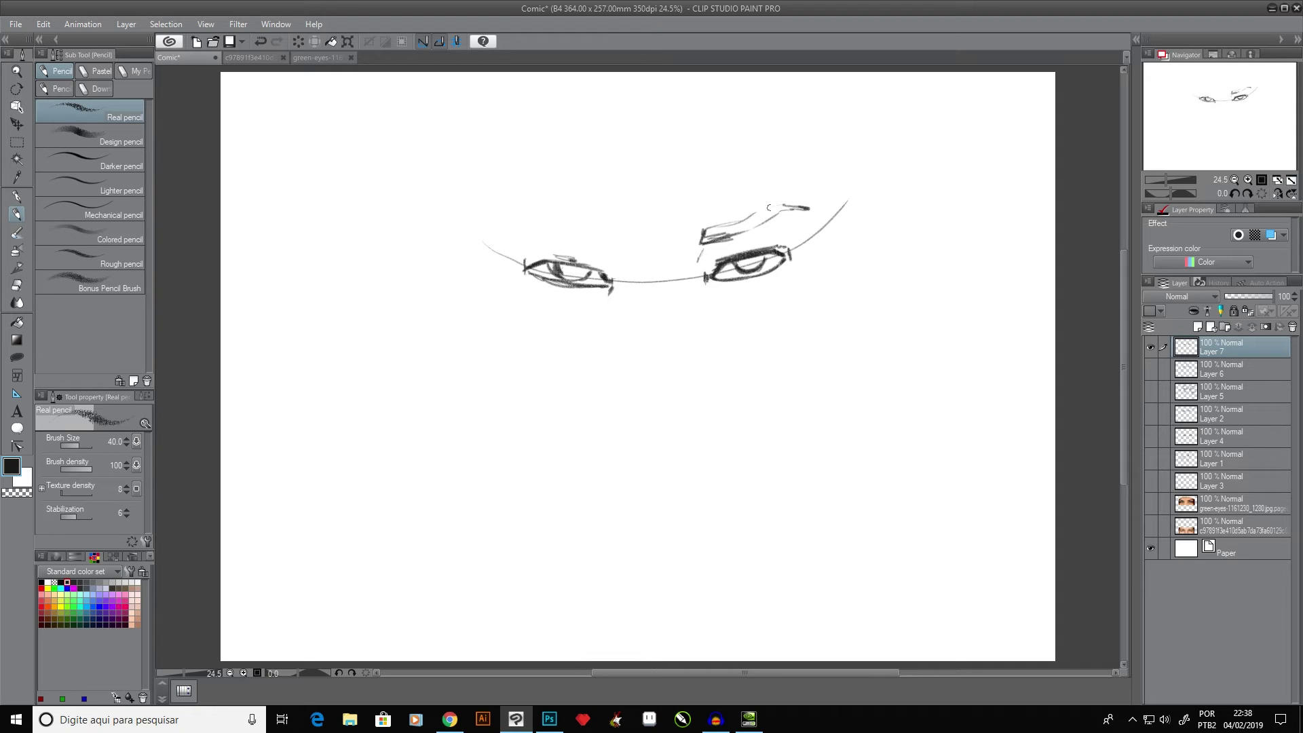
drag(712, 350, 713, 385)
mouse_move(625, 371)
mouse_down()
mouse_move(621, 388)
mouse_move(657, 405)
mouse_up()
mouse_move(635, 370)
mouse_down()
mouse_move(634, 384)
mouse_move(715, 367)
mouse_move(723, 388)
mouse_move(669, 411)
mouse_move(685, 421)
mouse_move(707, 404)
mouse_move(680, 418)
mouse_move(709, 394)
mouse_move(688, 415)
mouse_move(698, 379)
mouse_up()
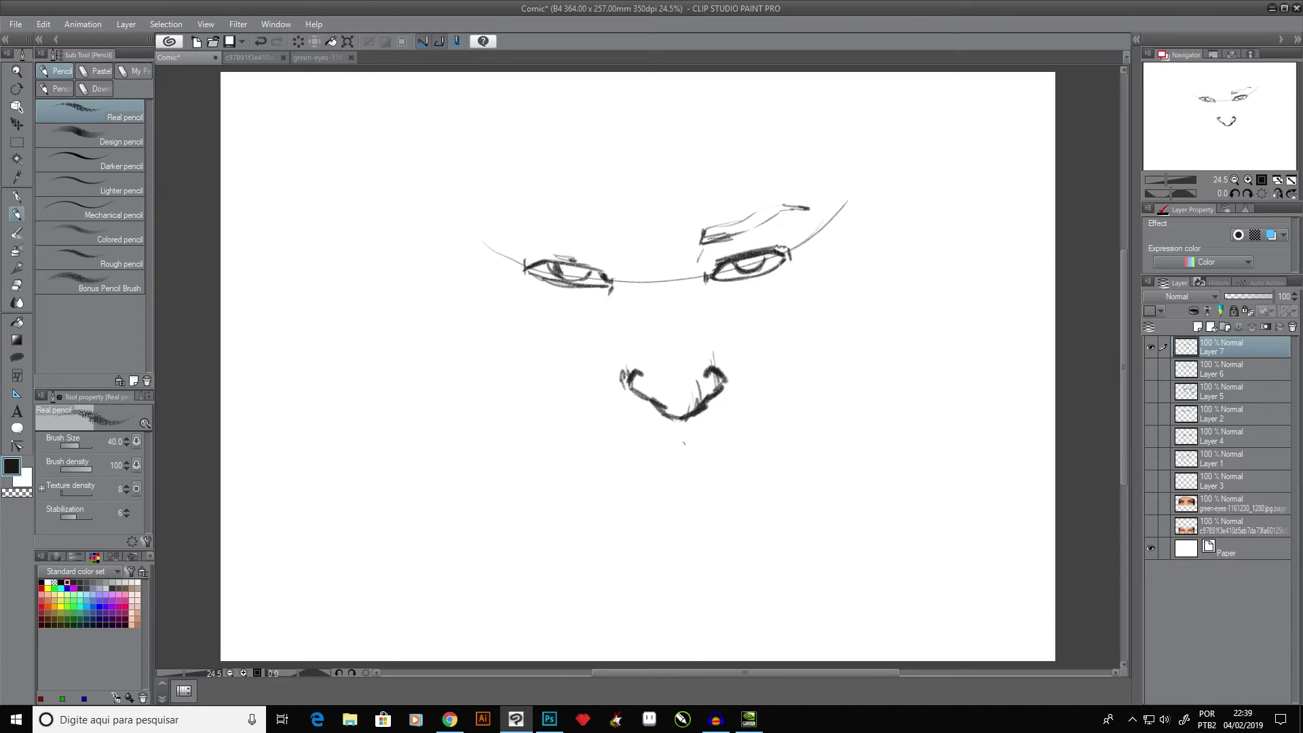
mouse_move(659, 448)
mouse_down()
mouse_move(690, 444)
mouse_move(643, 453)
mouse_move(723, 442)
mouse_up()
- Draw the face contour on both sides down to a narrow chin, darken the jaw, and mark the lower lip
drag(826, 237, 821, 374)
drag(823, 269, 822, 407)
mouse_move(688, 540)
mouse_down()
mouse_move(679, 534)
mouse_move(729, 519)
mouse_move(823, 390)
mouse_move(775, 464)
mouse_move(826, 326)
mouse_move(743, 506)
mouse_move(780, 442)
mouse_move(821, 241)
mouse_up()
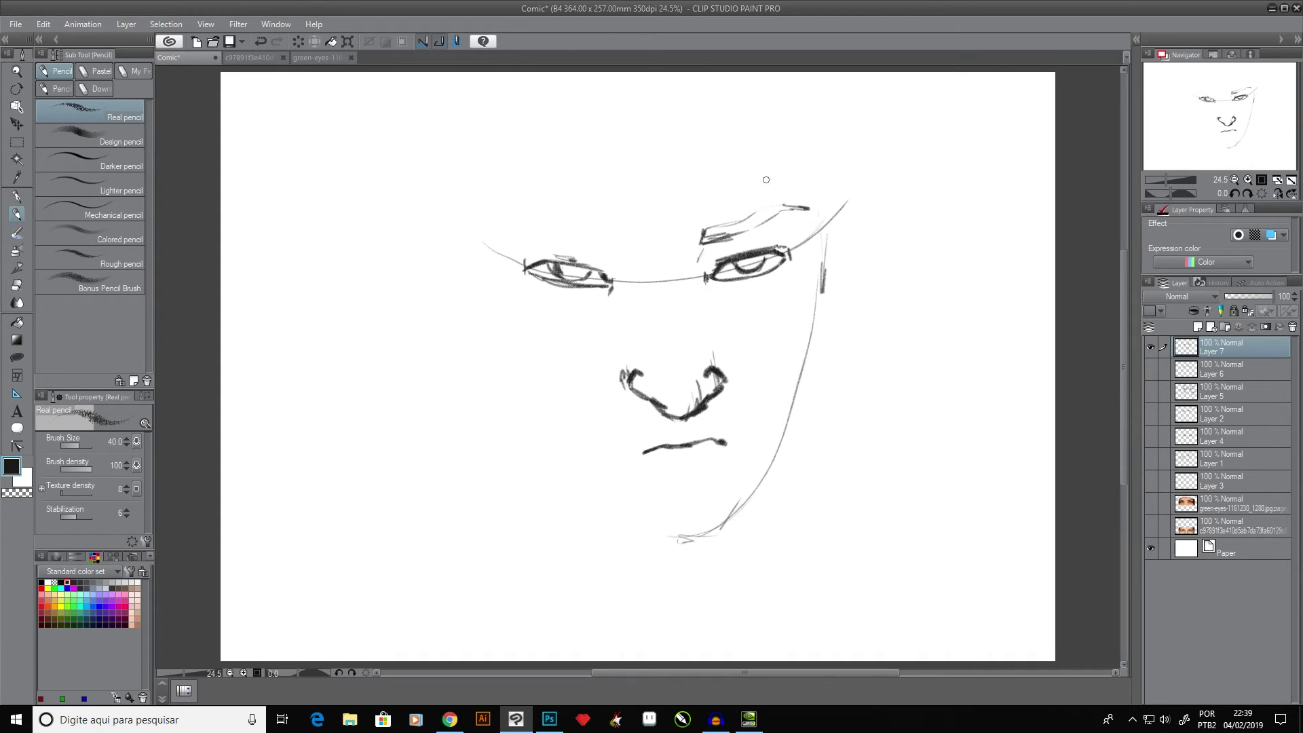
drag(504, 204, 502, 327)
mouse_move(509, 203)
mouse_down()
mouse_move(519, 381)
mouse_move(554, 479)
mouse_up()
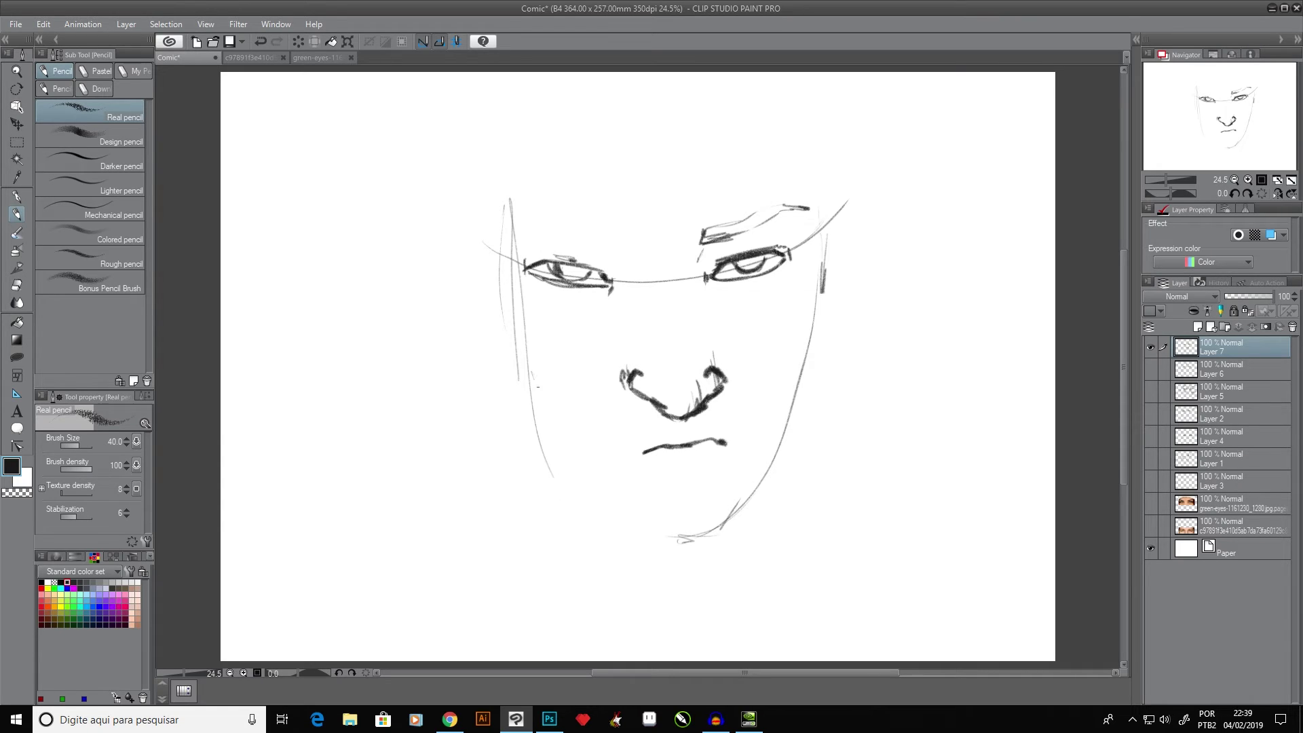
drag(550, 435, 600, 502)
mouse_move(537, 394)
mouse_down()
mouse_move(616, 523)
mouse_move(664, 539)
mouse_move(519, 338)
mouse_move(542, 403)
mouse_up()
drag(657, 528, 736, 521)
drag(674, 477, 718, 469)
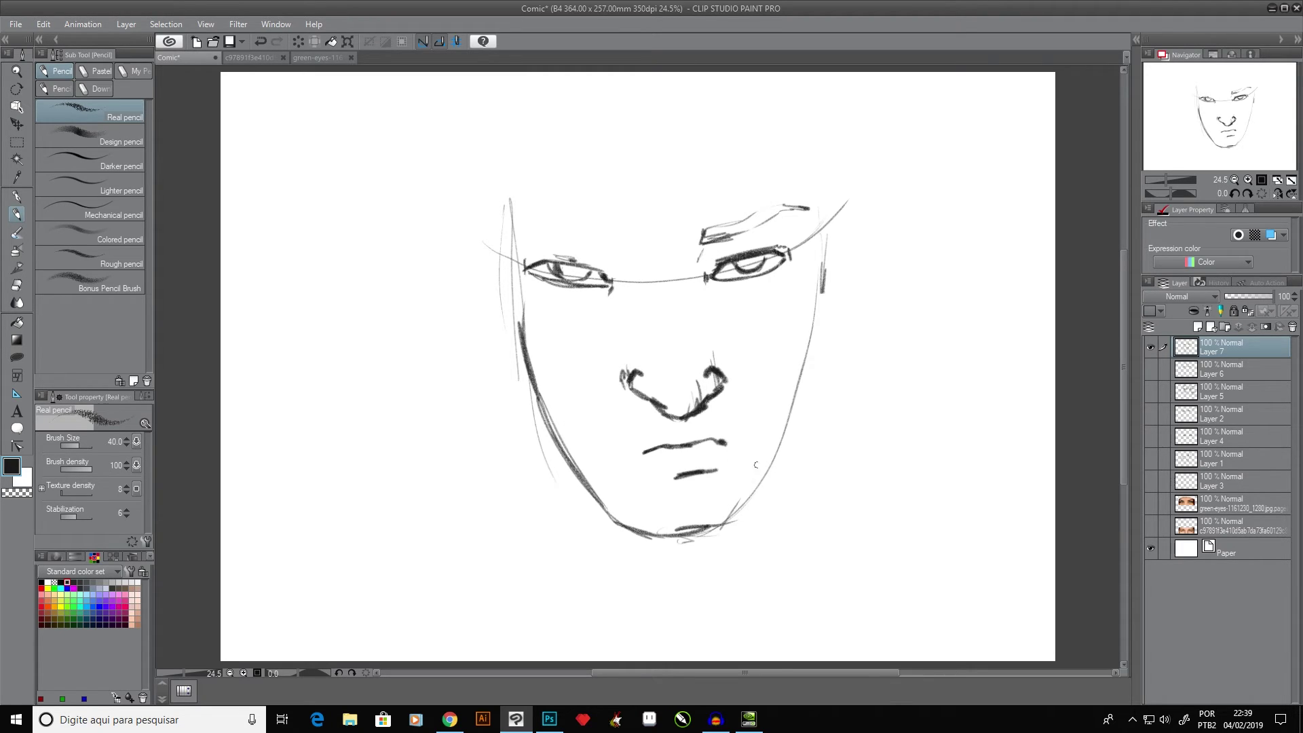
mouse_move(713, 525)
mouse_down()
mouse_move(794, 422)
mouse_move(756, 483)
mouse_up()
mouse_move(814, 320)
mouse_down()
mouse_move(791, 416)
mouse_move(814, 307)
mouse_up()
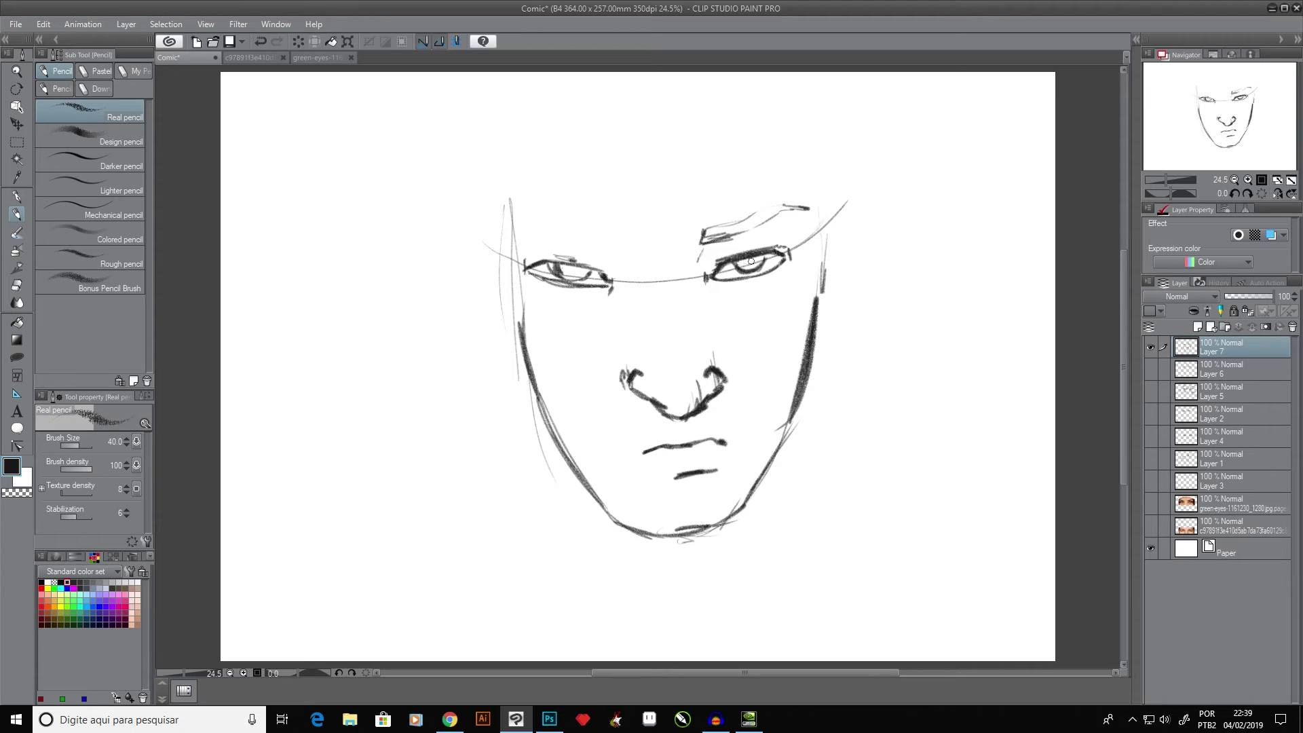
- Sketch the raised ears, with curved guides running from the nose base and the brow to the right ear
drag(509, 277, 517, 314)
drag(496, 239, 516, 299)
mouse_move(477, 216)
mouse_down()
mouse_move(504, 248)
mouse_move(471, 241)
mouse_up()
drag(472, 223, 510, 257)
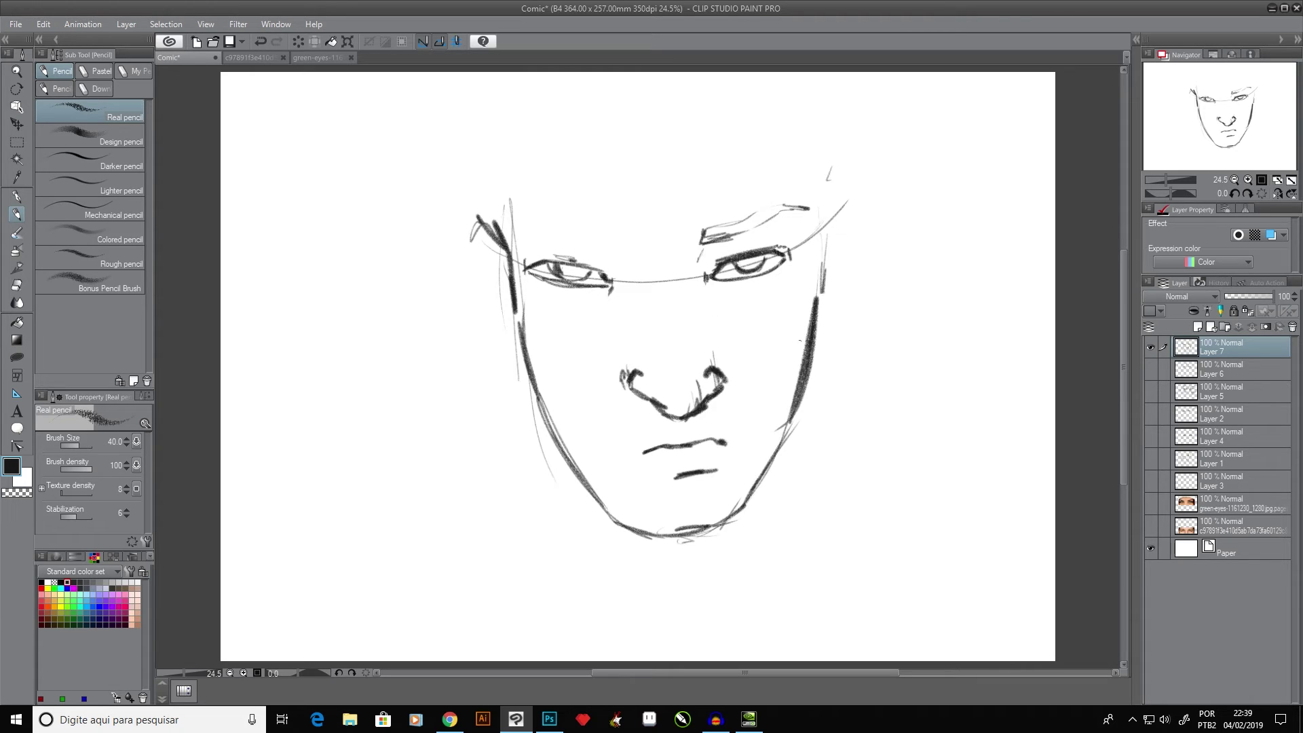
mouse_move(841, 171)
mouse_down()
mouse_move(822, 195)
mouse_move(853, 203)
mouse_up()
drag(825, 305, 814, 334)
mouse_move(669, 419)
mouse_down()
mouse_move(801, 354)
mouse_move(851, 313)
mouse_up()
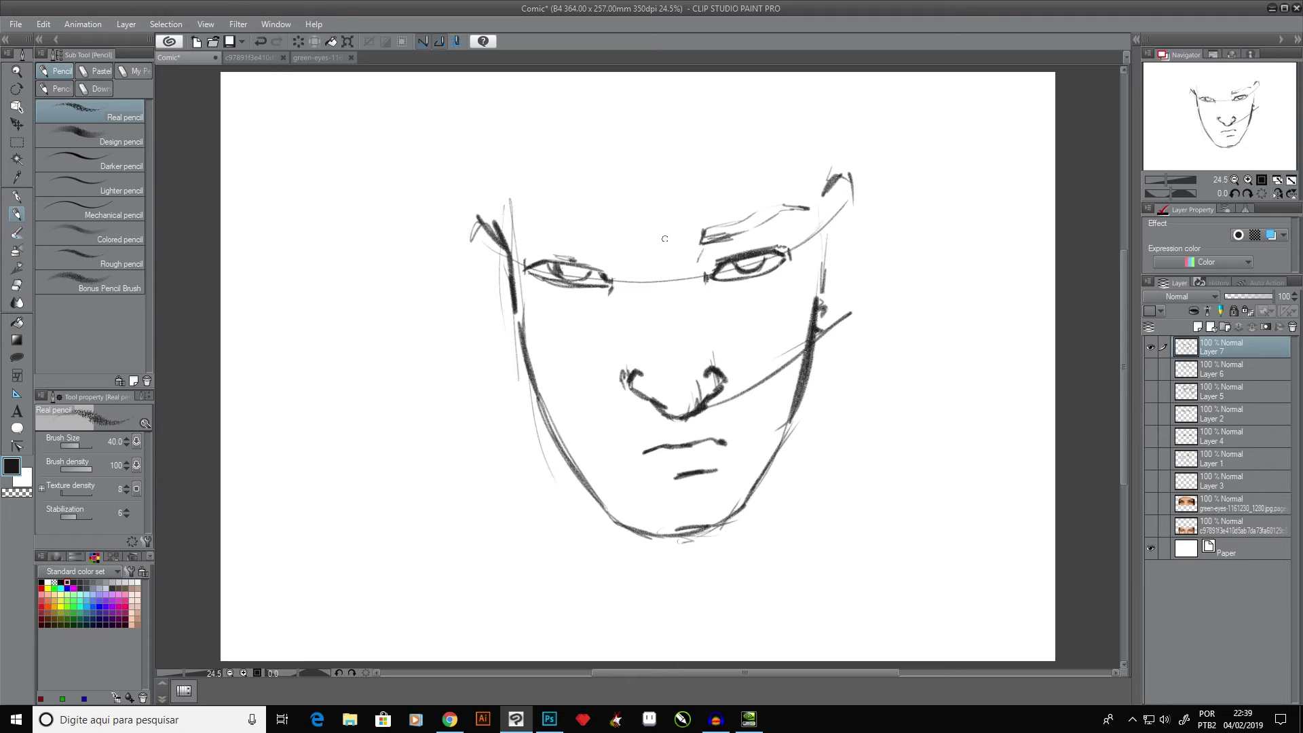
drag(665, 239, 863, 162)
mouse_move(716, 244)
mouse_down()
mouse_move(836, 178)
mouse_move(860, 211)
mouse_move(836, 318)
mouse_up()
drag(856, 216, 848, 266)
- Draw the hairline with temples, finish the left ear outline, and extend the sides of the head upward
mouse_move(822, 196)
mouse_down()
mouse_move(819, 269)
mouse_move(809, 193)
mouse_up()
mouse_move(812, 248)
mouse_down()
mouse_move(811, 78)
mouse_move(798, 139)
mouse_up()
mouse_move(596, 122)
mouse_down()
mouse_move(661, 140)
mouse_move(785, 84)
mouse_move(672, 135)
mouse_move(532, 92)
mouse_move(514, 279)
mouse_up()
mouse_move(480, 217)
mouse_down()
mouse_move(460, 256)
mouse_move(507, 347)
mouse_up()
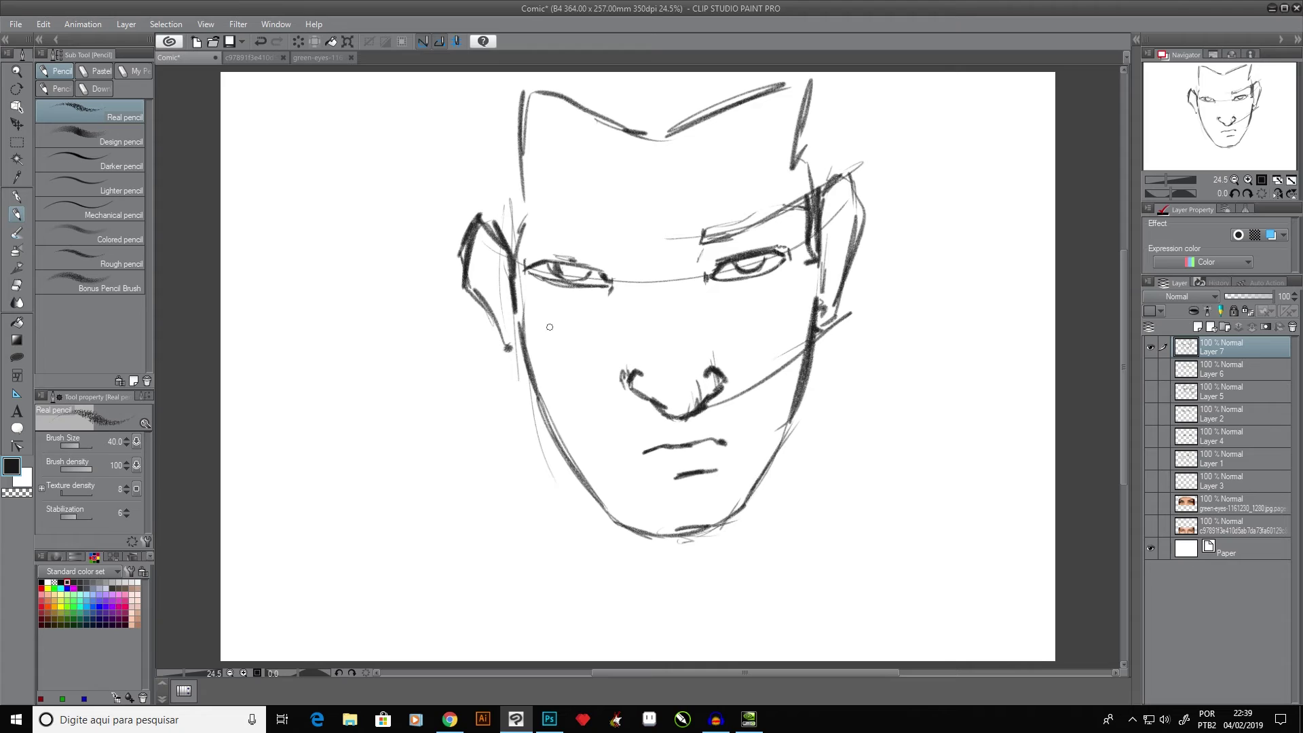
drag(493, 219, 480, 72)
drag(839, 181, 847, 72)
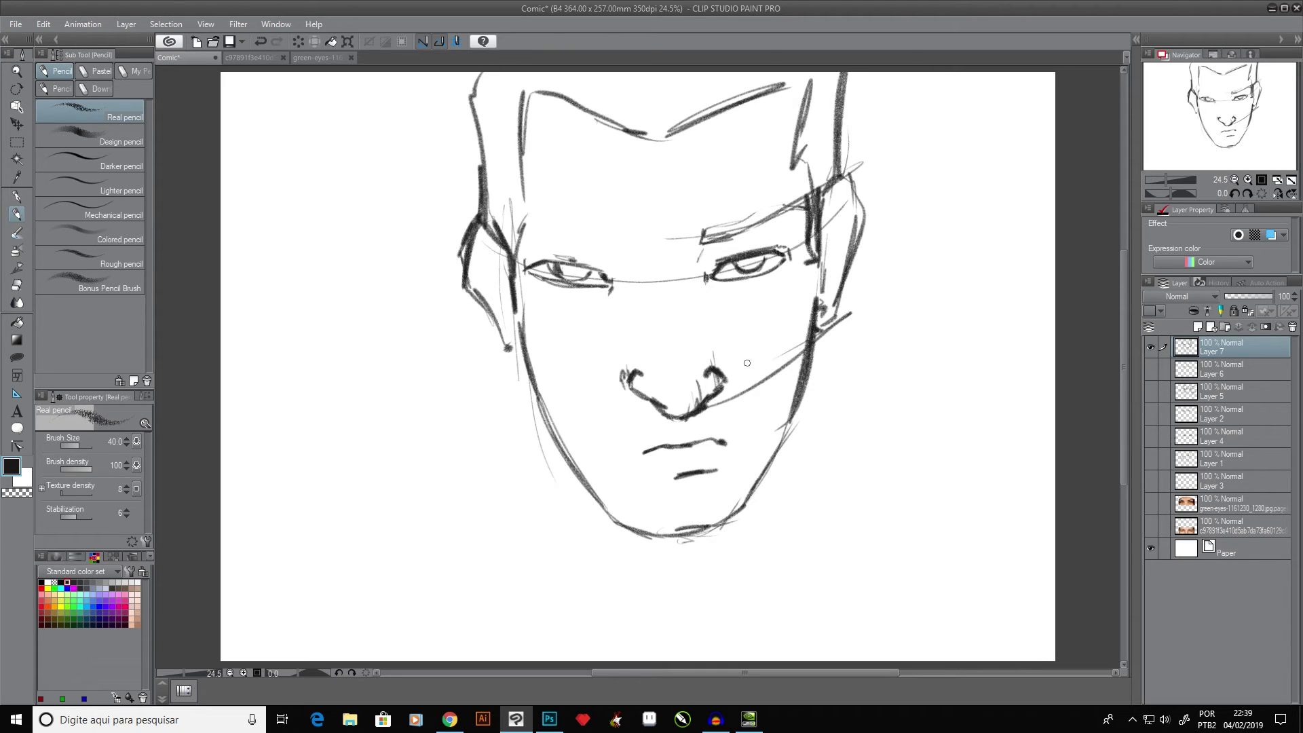
- Draw the left eyebrow and thicken the right eyebrow of the tilted face
mouse_move(529, 223)
mouse_down()
mouse_move(621, 242)
mouse_move(630, 231)
mouse_move(543, 211)
mouse_move(527, 226)
mouse_move(543, 225)
mouse_up()
mouse_move(696, 230)
mouse_down()
mouse_move(791, 202)
mouse_move(767, 198)
mouse_move(702, 241)
mouse_move(739, 209)
mouse_up()
drag(631, 232, 614, 246)
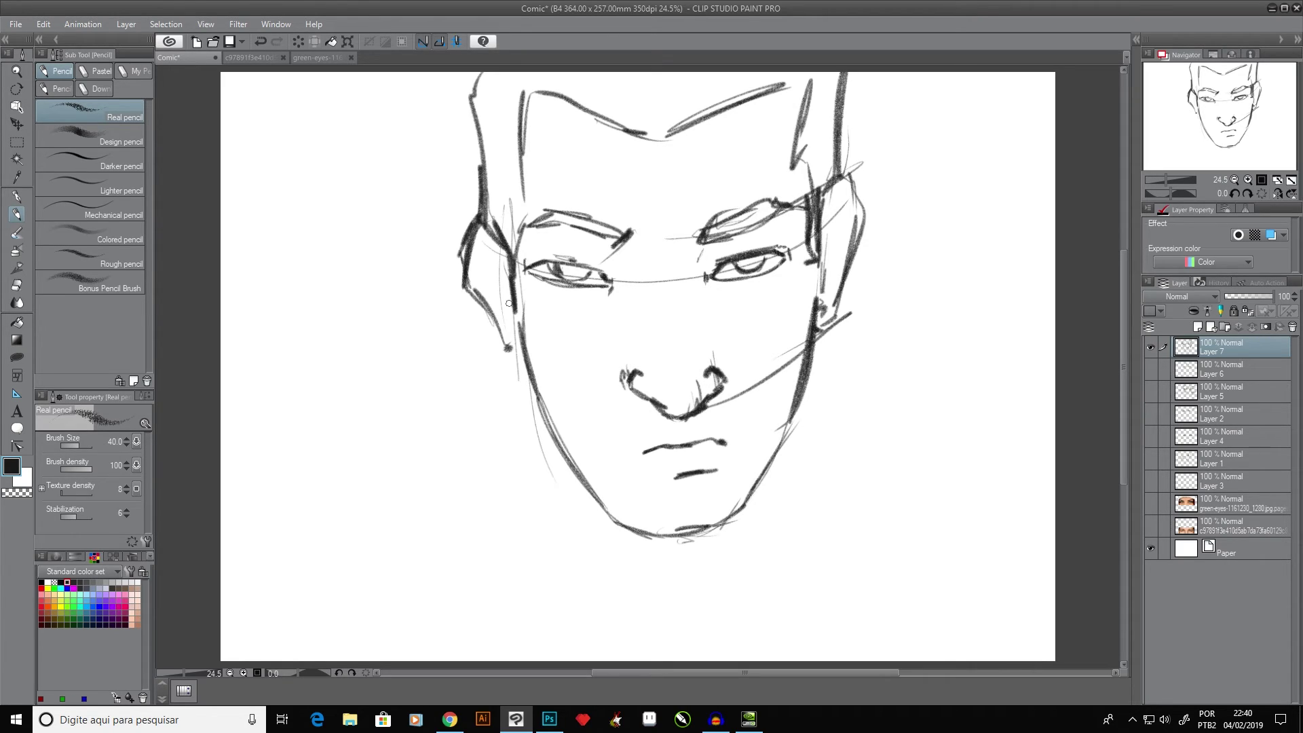
- Clear the tilted head sketch from Layer 7 and add a new layer above it
key(Delete)
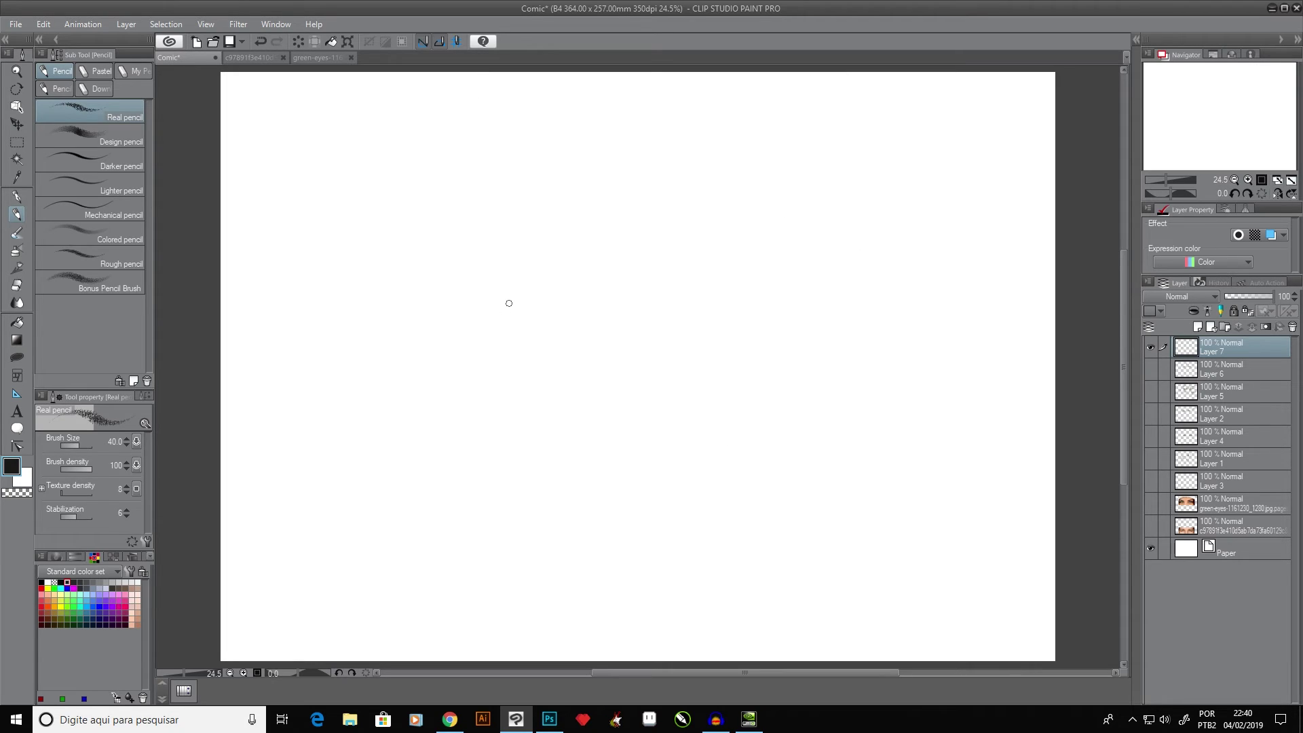
click(1197, 327)
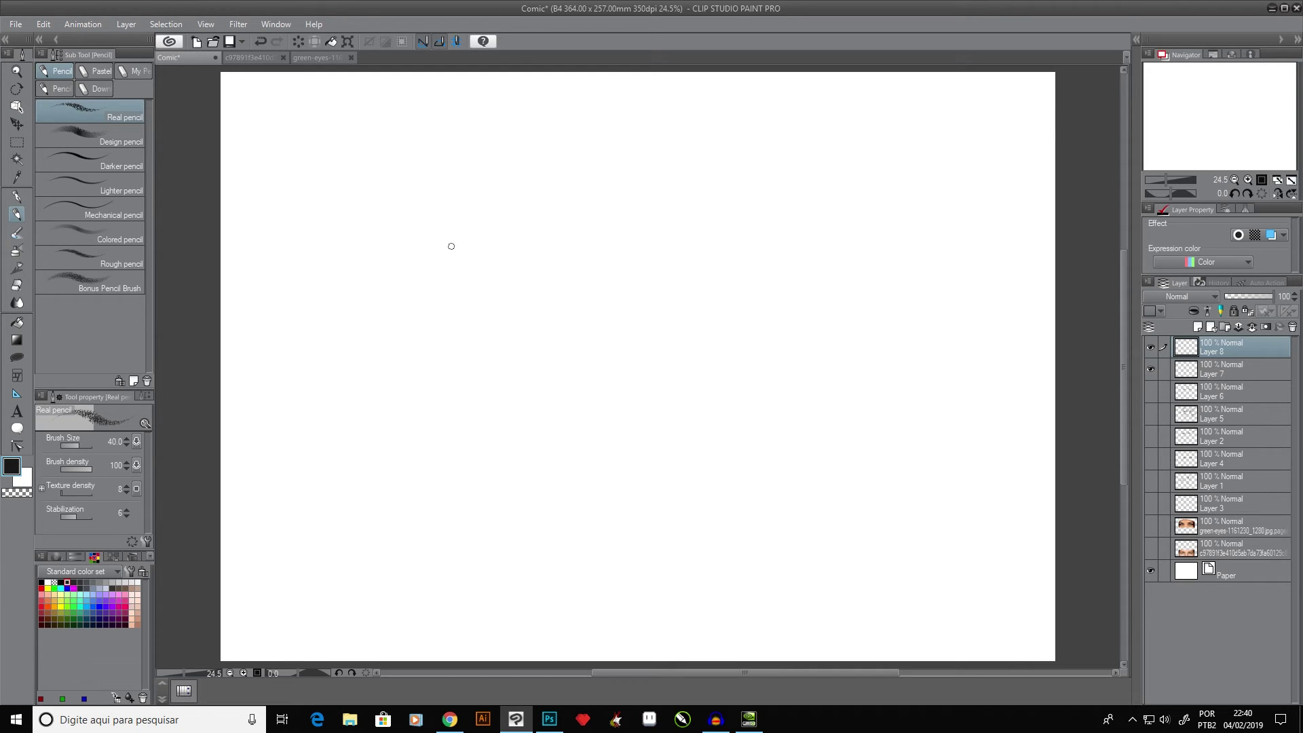
- Sketch a light head outline in the upper left of the canvas, with a rounded top and tapered chin
drag(449, 248, 448, 309)
mouse_move(432, 206)
mouse_down()
mouse_move(494, 157)
mouse_move(555, 152)
mouse_up()
mouse_move(464, 182)
mouse_down()
mouse_move(483, 172)
mouse_move(591, 196)
mouse_move(588, 258)
mouse_up()
drag(589, 181, 585, 310)
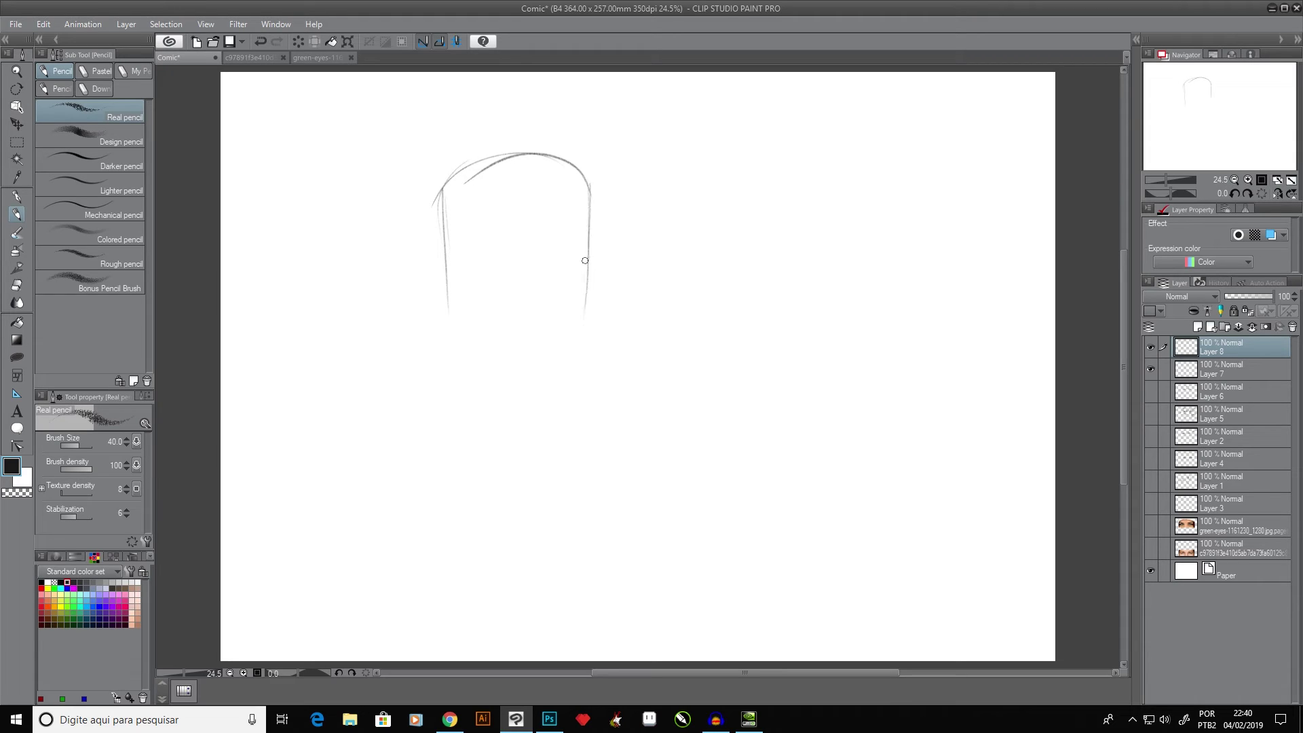
drag(588, 224, 573, 336)
mouse_move(448, 310)
mouse_down()
mouse_move(490, 370)
mouse_move(549, 375)
mouse_move(584, 293)
mouse_up()
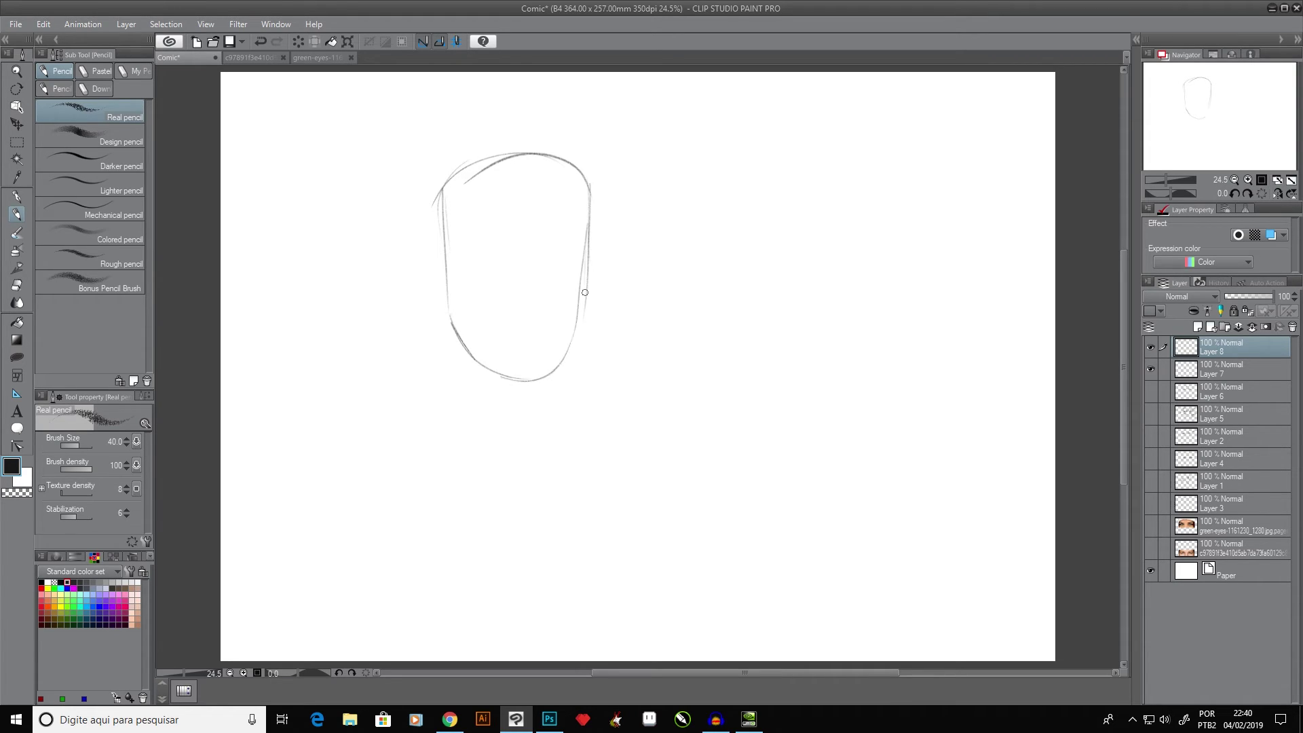
- Add a vertical centre line and a horizontal eye line across the head outline
drag(519, 156, 514, 407)
drag(520, 244, 523, 377)
drag(446, 258, 592, 255)
drag(435, 265, 588, 257)
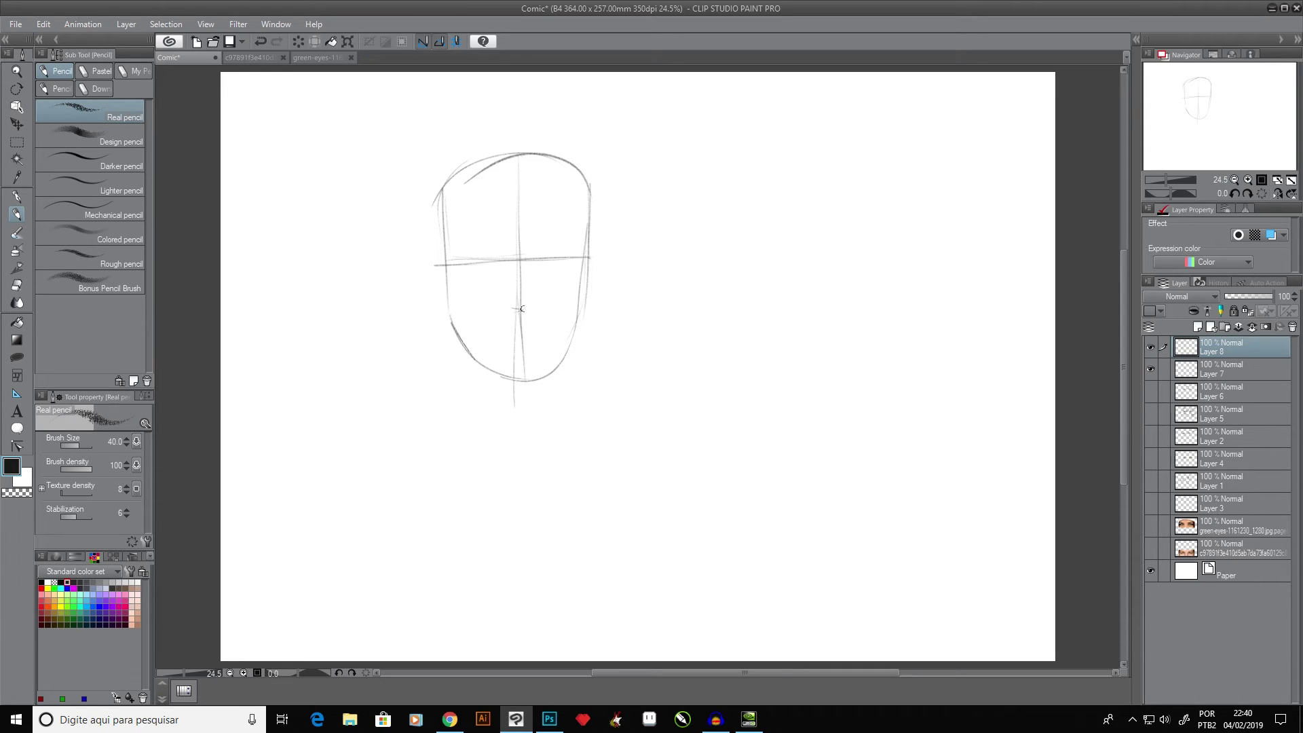
- Draw a wide open smiling mouth with a shaded interior, and darken the jaw and chin contour
mouse_move(520, 309)
mouse_down()
mouse_move(496, 323)
mouse_move(558, 318)
mouse_move(483, 324)
mouse_move(508, 350)
mouse_move(548, 345)
mouse_move(554, 322)
mouse_move(526, 362)
mouse_move(499, 334)
mouse_move(533, 334)
mouse_move(499, 333)
mouse_move(545, 335)
mouse_move(499, 335)
mouse_move(540, 343)
mouse_up()
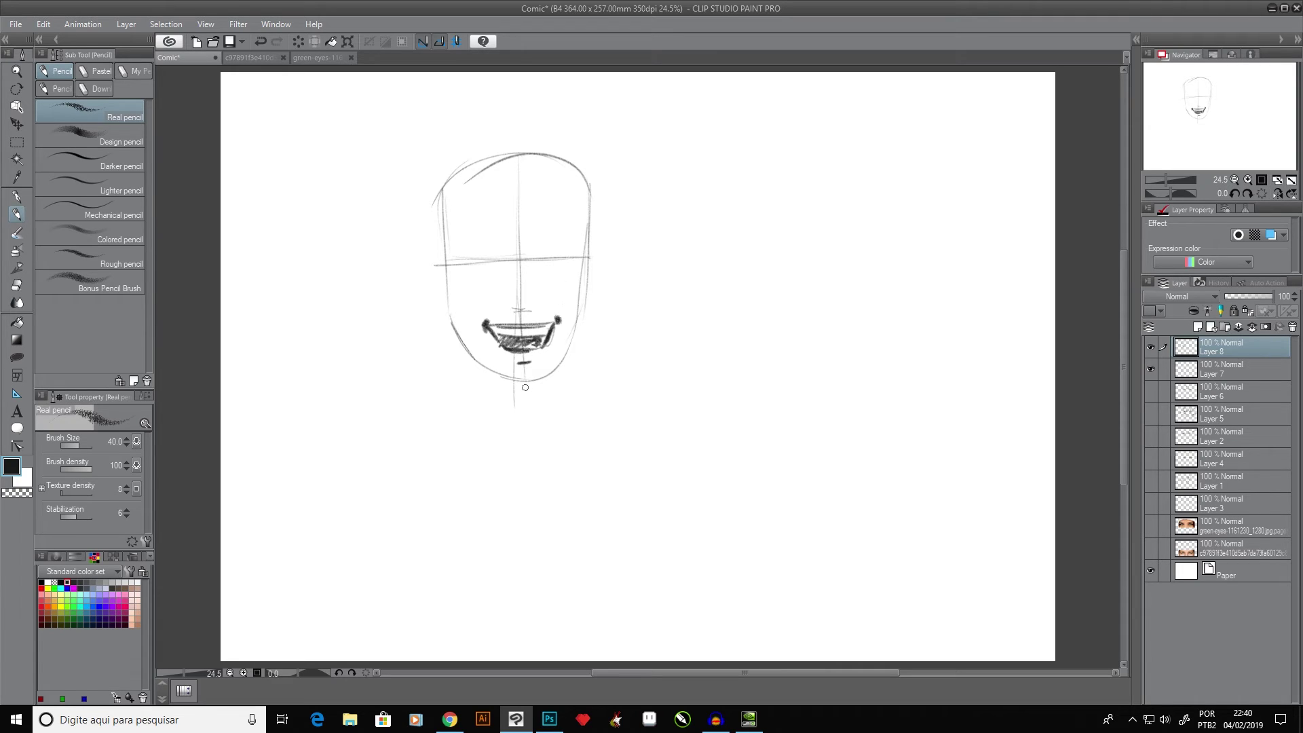
mouse_move(512, 387)
mouse_down()
mouse_move(543, 384)
mouse_move(578, 338)
mouse_move(584, 295)
mouse_move(564, 352)
mouse_move(585, 300)
mouse_up()
mouse_move(450, 293)
mouse_down()
mouse_move(452, 334)
mouse_move(505, 382)
mouse_up()
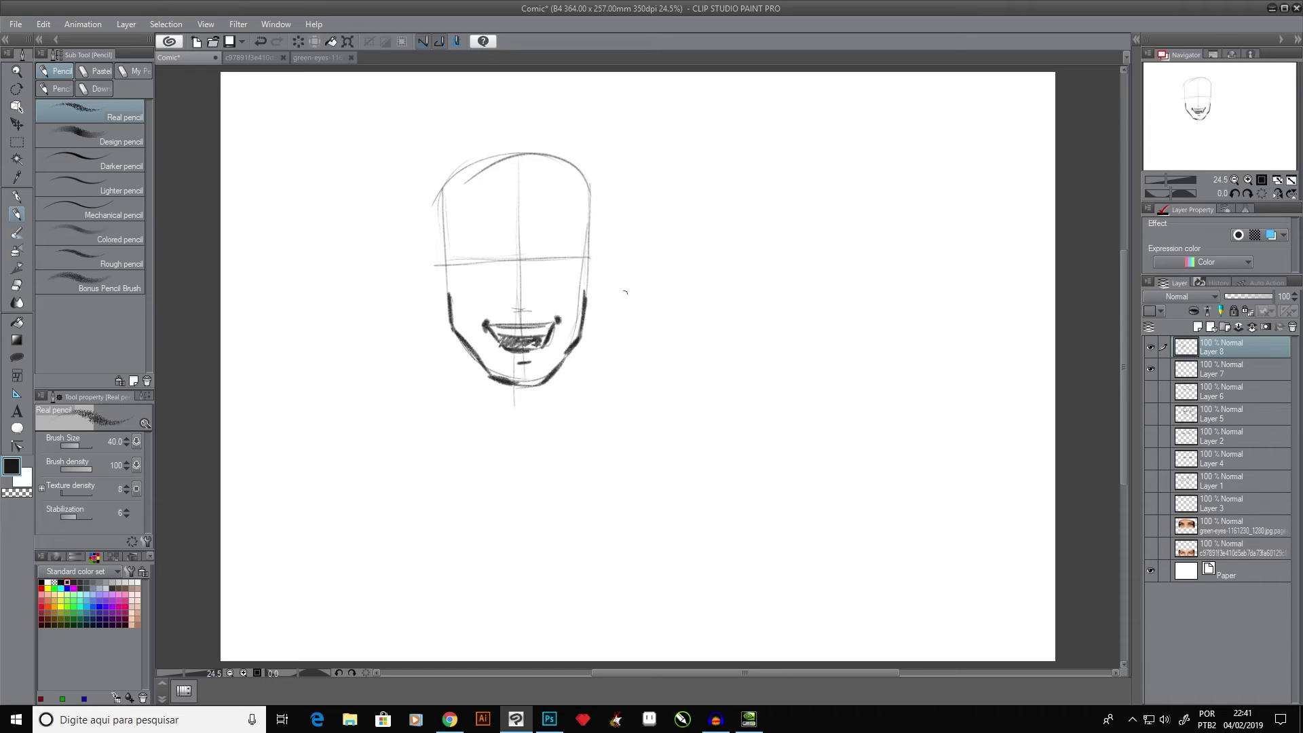
- Sketch an upward-pointing arrow beside the face, and draw the nose and both squinting eyes
drag(618, 309, 631, 255)
mouse_move(505, 296)
mouse_down()
mouse_move(524, 309)
mouse_move(540, 300)
mouse_up()
drag(508, 261, 513, 270)
mouse_move(547, 262)
mouse_down()
mouse_move(569, 258)
mouse_move(463, 264)
mouse_move(493, 265)
mouse_up()
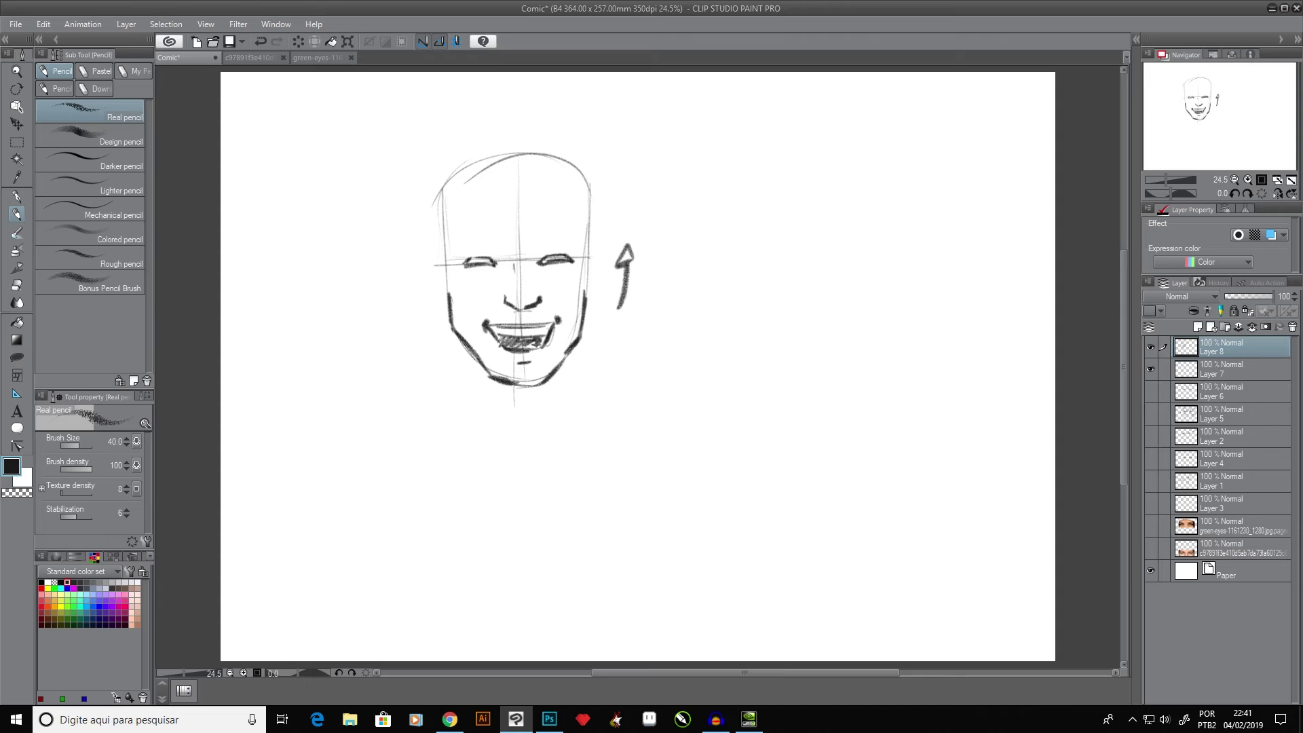
- Show the green-eyes reference photo, sketch arcs above and below its right eye, undo the arcs and hide the photo
drag(769, 242, 747, 253)
click(1150, 525)
mouse_move(728, 346)
mouse_down()
mouse_move(811, 361)
mouse_move(861, 329)
mouse_move(747, 362)
mouse_move(704, 346)
mouse_move(867, 326)
mouse_up()
mouse_move(692, 281)
mouse_down()
mouse_move(836, 232)
mouse_move(869, 262)
mouse_up()
drag(833, 225, 709, 296)
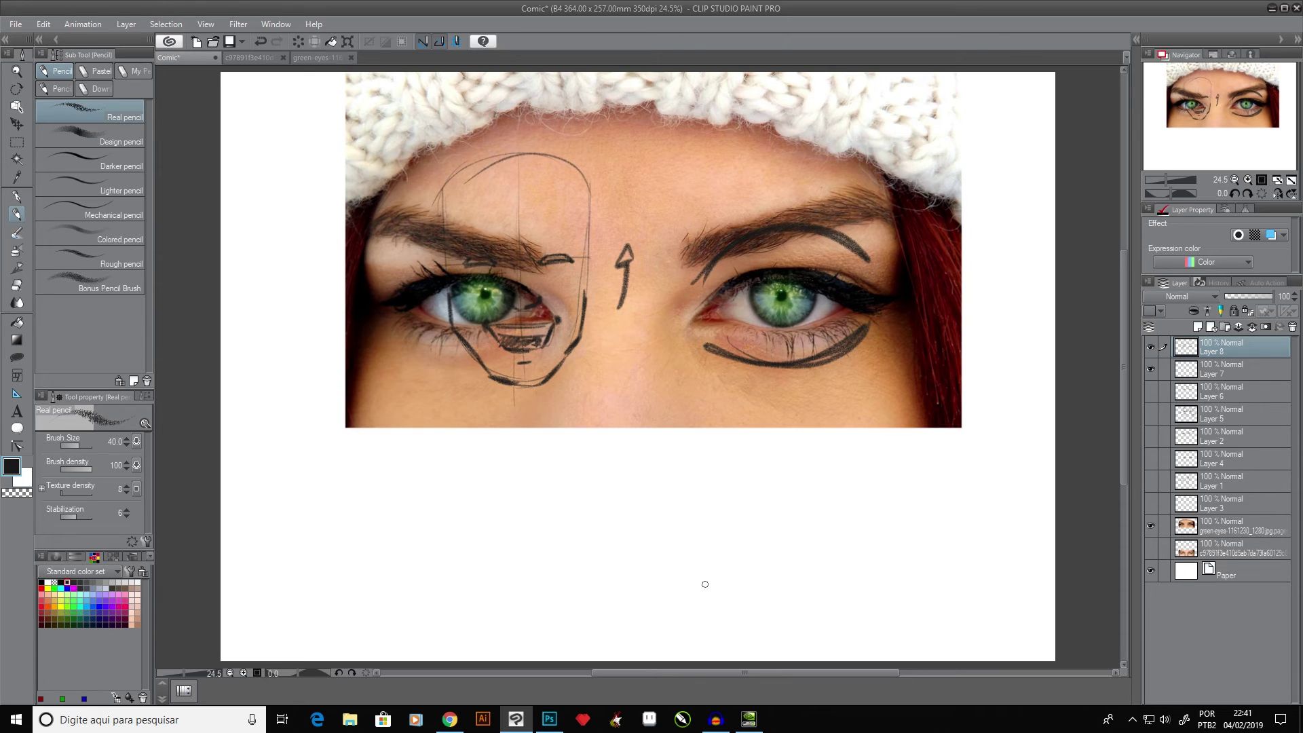
key(ctrl+z)
key(ctrl+z)
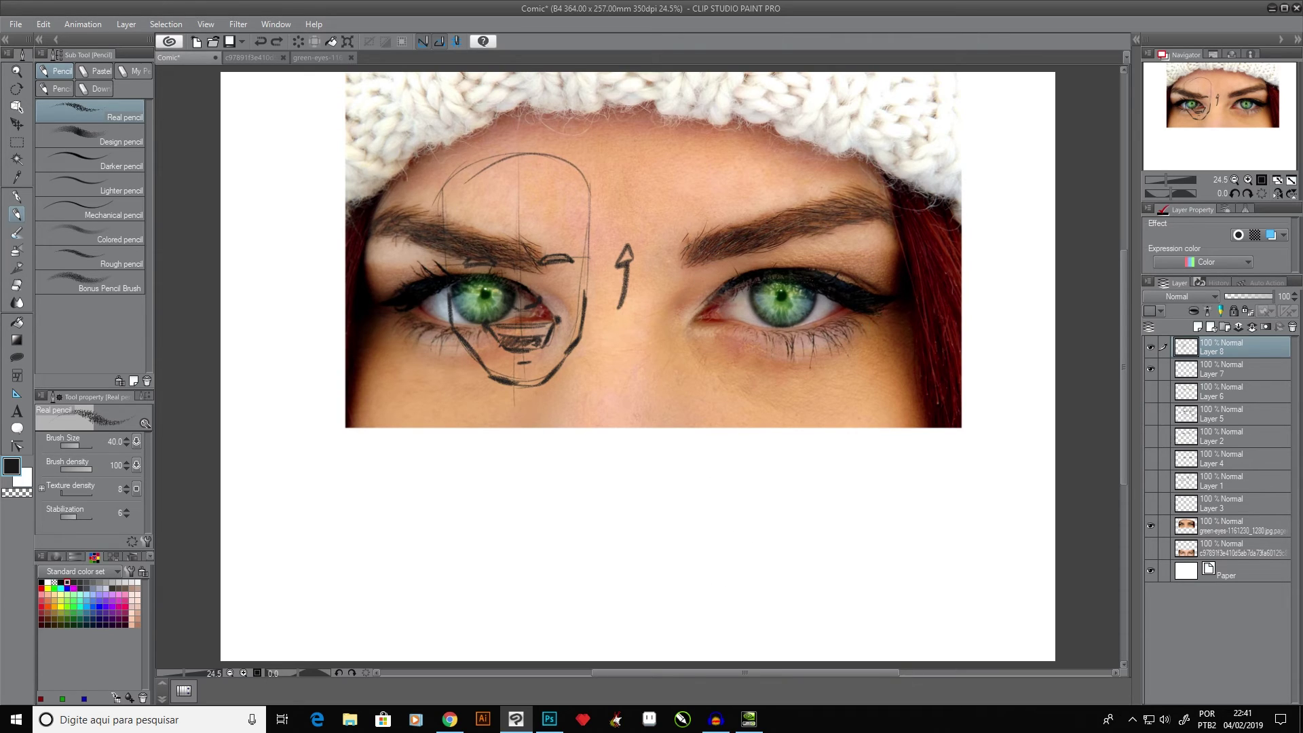
click(1150, 526)
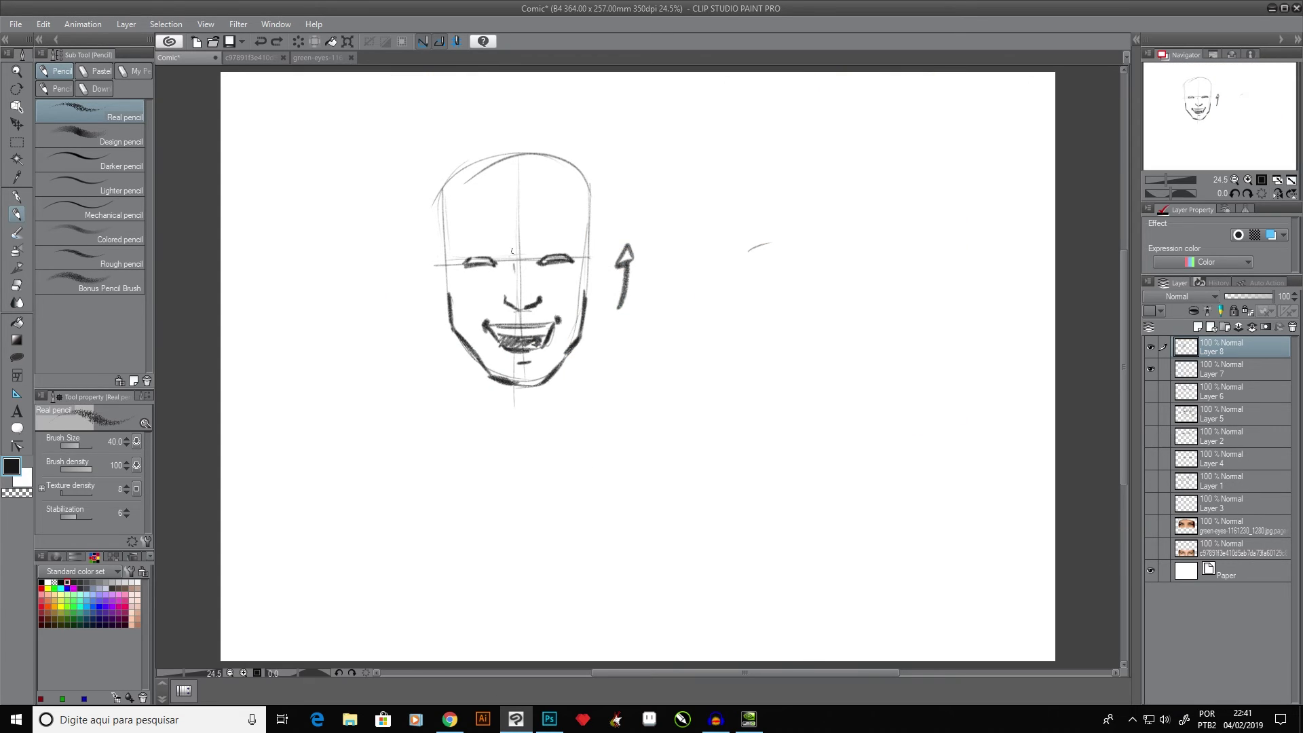
- Darken the squinting eyes and add small crease marks under the eyes and beside the nose
mouse_move(547, 250)
mouse_down()
mouse_move(567, 252)
mouse_move(489, 265)
mouse_up()
mouse_move(547, 298)
mouse_down()
mouse_move(562, 297)
mouse_move(490, 303)
mouse_up()
- Draw both raised eyebrows and an ear on each side of the smiling face
drag(540, 235, 575, 233)
mouse_move(469, 245)
mouse_down()
mouse_move(509, 247)
mouse_move(538, 218)
mouse_move(573, 236)
mouse_move(531, 235)
mouse_move(578, 237)
mouse_up()
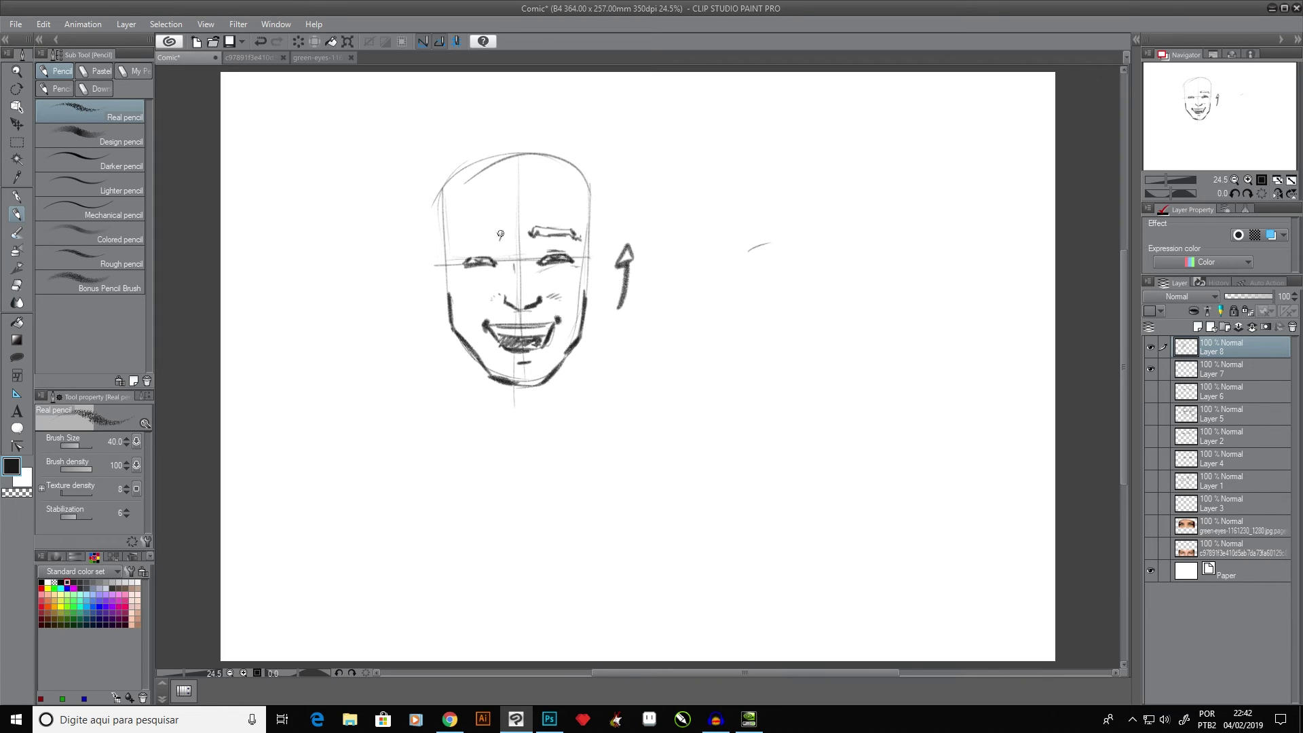
mouse_move(500, 234)
mouse_down()
mouse_move(430, 254)
mouse_move(439, 298)
mouse_move(427, 258)
mouse_move(443, 293)
mouse_move(431, 262)
mouse_move(437, 271)
mouse_up()
mouse_move(599, 243)
mouse_down()
mouse_move(587, 284)
mouse_move(584, 253)
mouse_up()
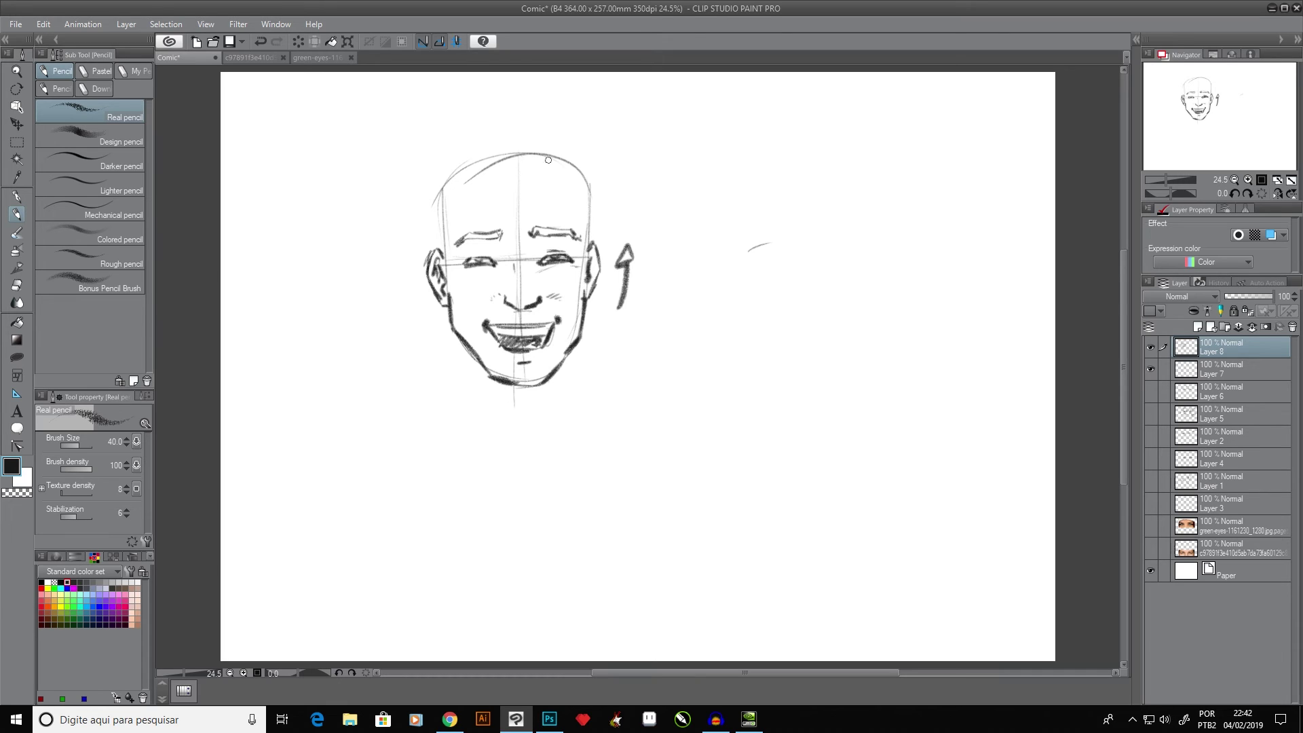
- Sketch short tufted hair over the head with a hairline and sideburns
mouse_move(558, 158)
mouse_down()
mouse_move(548, 138)
mouse_move(549, 156)
mouse_move(489, 118)
mouse_move(445, 133)
mouse_move(409, 174)
mouse_move(437, 249)
mouse_up()
mouse_move(540, 177)
mouse_down()
mouse_move(536, 151)
mouse_move(515, 144)
mouse_move(499, 164)
mouse_move(517, 165)
mouse_move(501, 150)
mouse_move(500, 170)
mouse_move(453, 174)
mouse_move(442, 270)
mouse_up()
mouse_move(574, 141)
mouse_down()
mouse_move(557, 154)
mouse_move(617, 184)
mouse_move(591, 240)
mouse_up()
mouse_move(570, 170)
mouse_down()
mouse_move(549, 175)
mouse_move(582, 204)
mouse_move(583, 234)
mouse_up()
drag(580, 264, 585, 251)
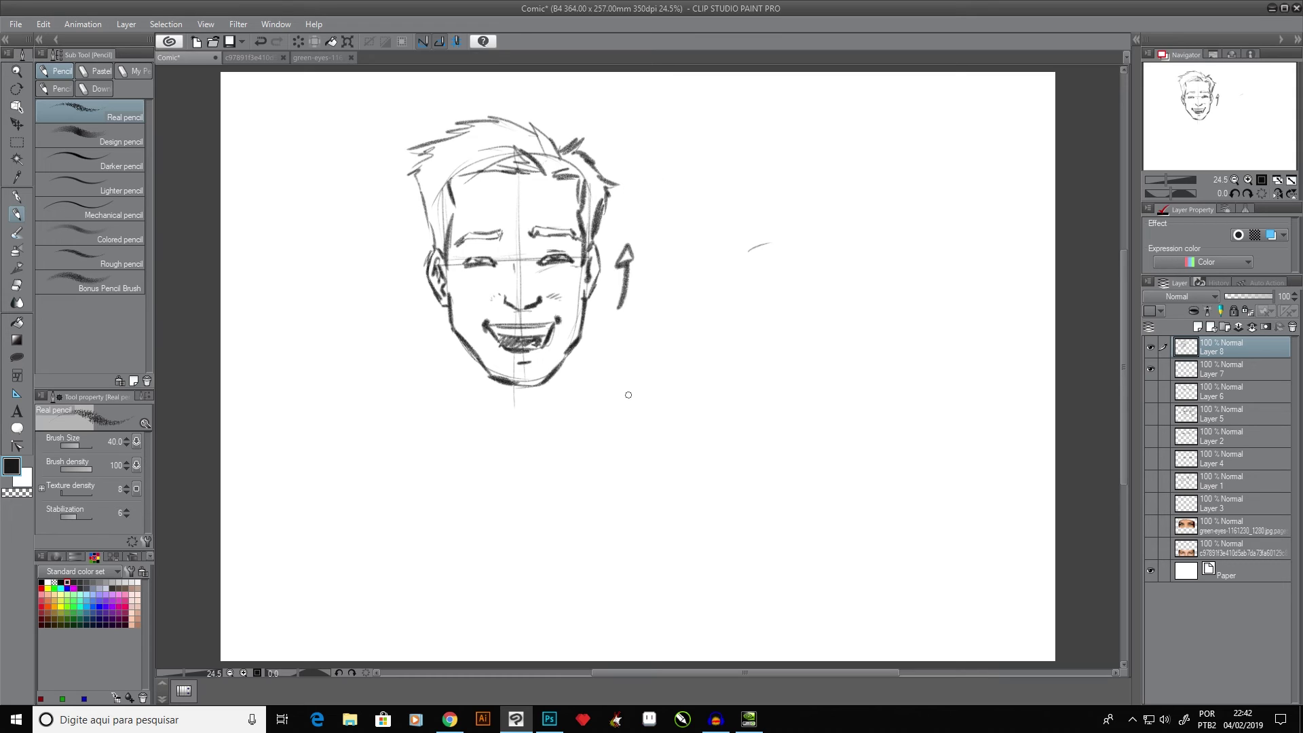
- Rework the left side of the hair closer to the skull, and reinforce the chin and cheek creases
mouse_move(438, 131)
mouse_down()
mouse_move(464, 115)
mouse_move(481, 121)
mouse_move(413, 163)
mouse_move(443, 141)
mouse_move(435, 164)
mouse_move(488, 104)
mouse_move(453, 136)
mouse_up()
mouse_move(421, 183)
mouse_down()
mouse_move(407, 204)
mouse_move(429, 212)
mouse_move(431, 242)
mouse_move(441, 162)
mouse_move(499, 116)
mouse_move(542, 135)
mouse_move(484, 128)
mouse_move(456, 143)
mouse_up()
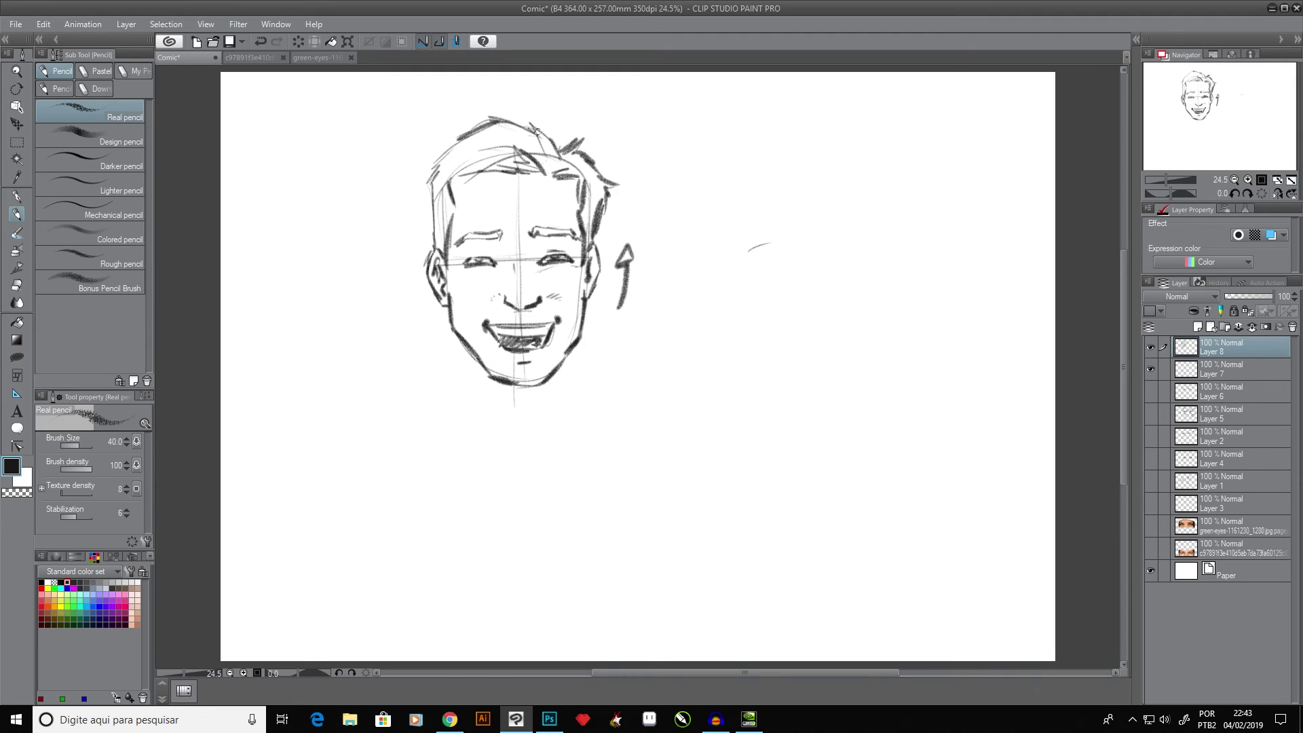
drag(562, 129, 533, 146)
drag(513, 386, 548, 375)
drag(486, 302, 498, 290)
mouse_move(432, 200)
mouse_down()
mouse_move(434, 241)
mouse_move(422, 193)
mouse_move(438, 164)
mouse_up()
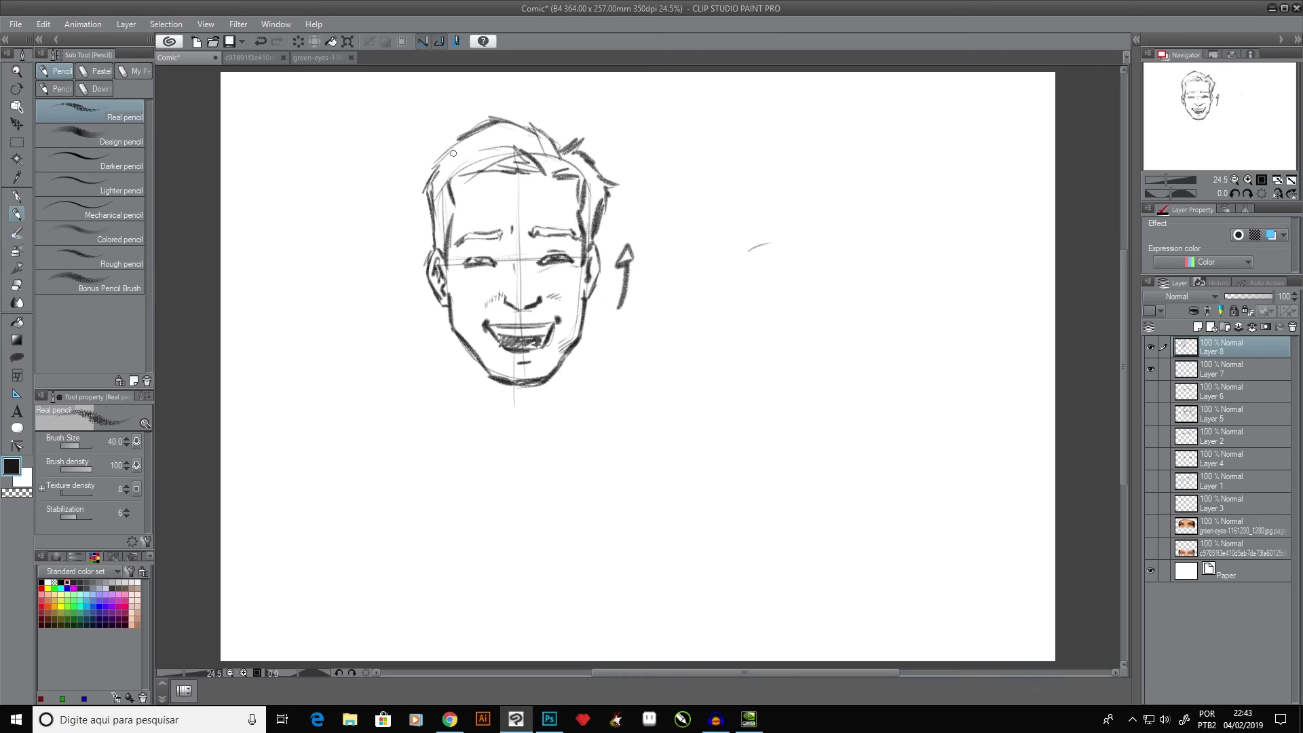
mouse_move(533, 125)
mouse_down()
mouse_move(536, 145)
mouse_move(577, 160)
mouse_up()
key(ctrl+z)
key(ctrl+z)
key(ctrl+z)
key(ctrl+z)
- Redraw the top and right side of the hair, and erase the arrow and stray mark beside the head
drag(595, 238, 600, 188)
mouse_move(598, 236)
mouse_down()
mouse_move(598, 190)
mouse_move(580, 138)
mouse_move(602, 200)
mouse_up()
mouse_move(583, 155)
mouse_down()
mouse_move(524, 113)
mouse_move(561, 141)
mouse_up()
mouse_move(503, 120)
mouse_down()
mouse_move(520, 114)
mouse_move(507, 107)
mouse_move(540, 133)
mouse_up()
mouse_move(578, 135)
mouse_down()
mouse_move(567, 143)
mouse_move(591, 156)
mouse_up()
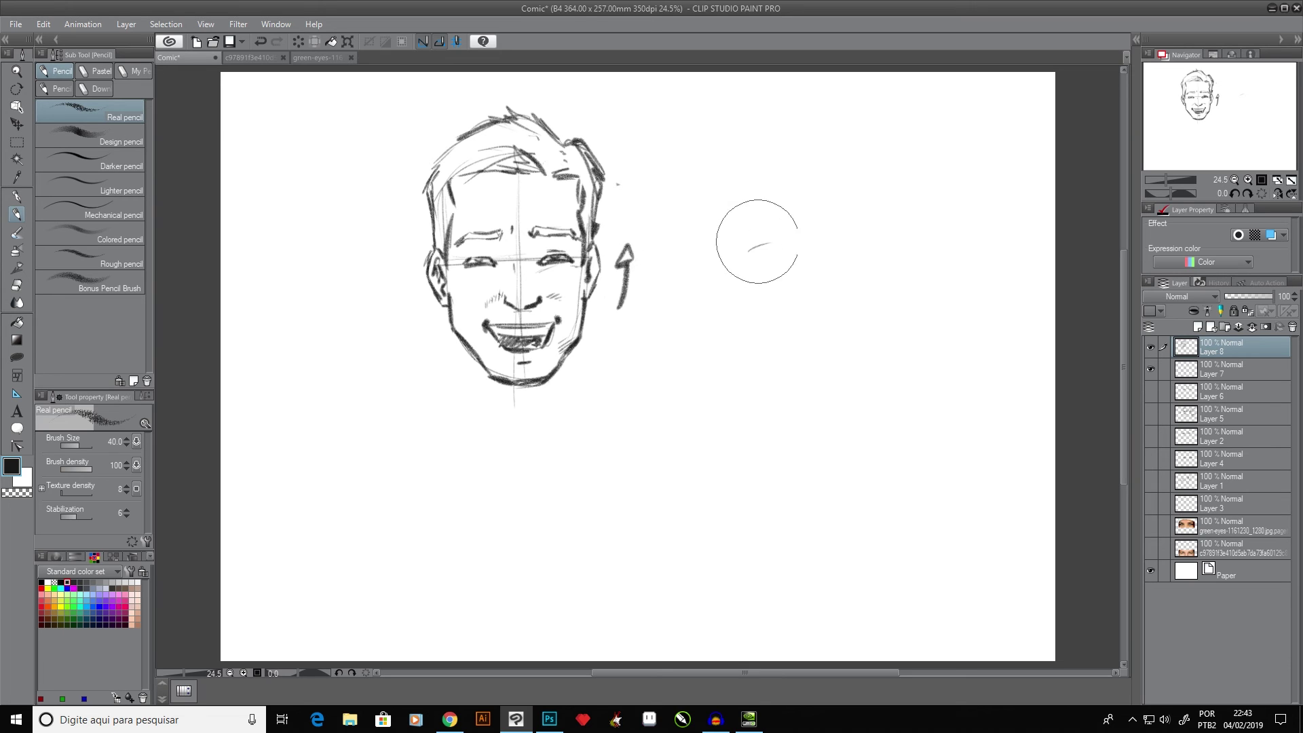
mouse_move(756, 242)
mouse_down()
mouse_move(629, 250)
mouse_move(623, 314)
mouse_up()
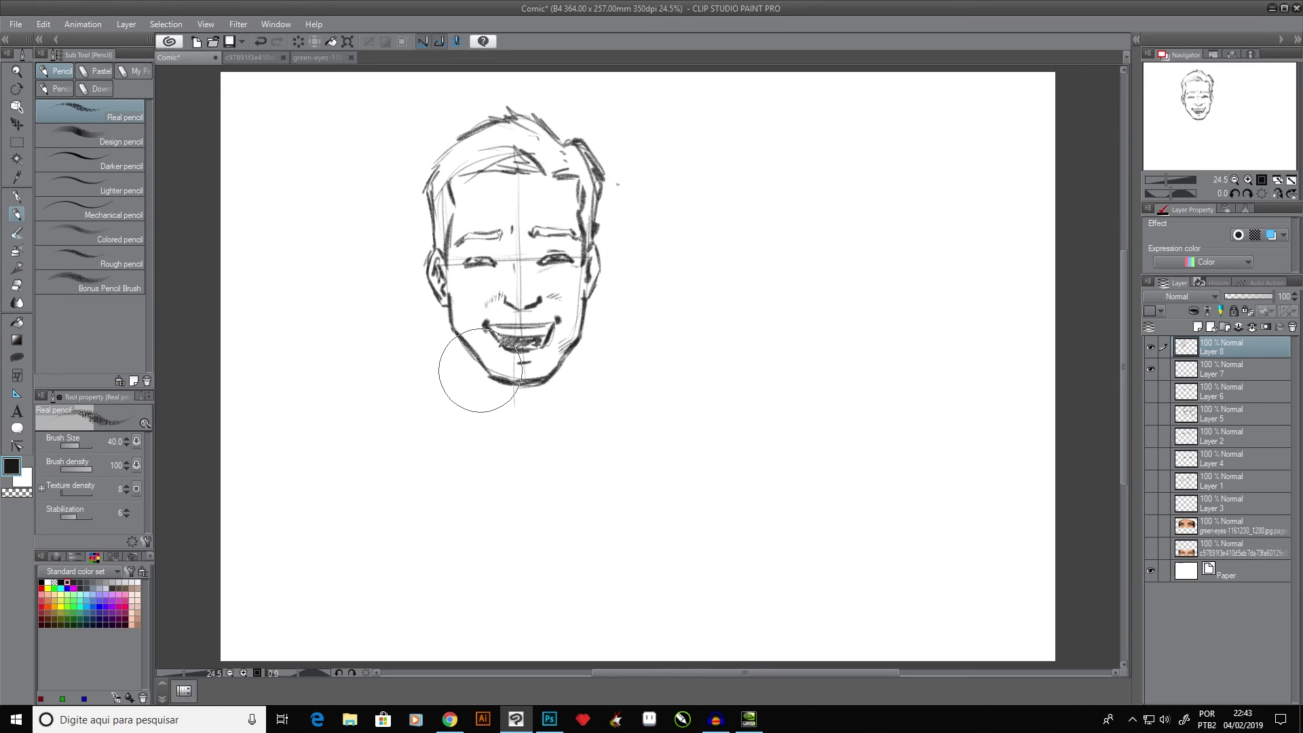
- Duplicate the Layer 8 head sketch and move the copy to the right of the original
key(k)
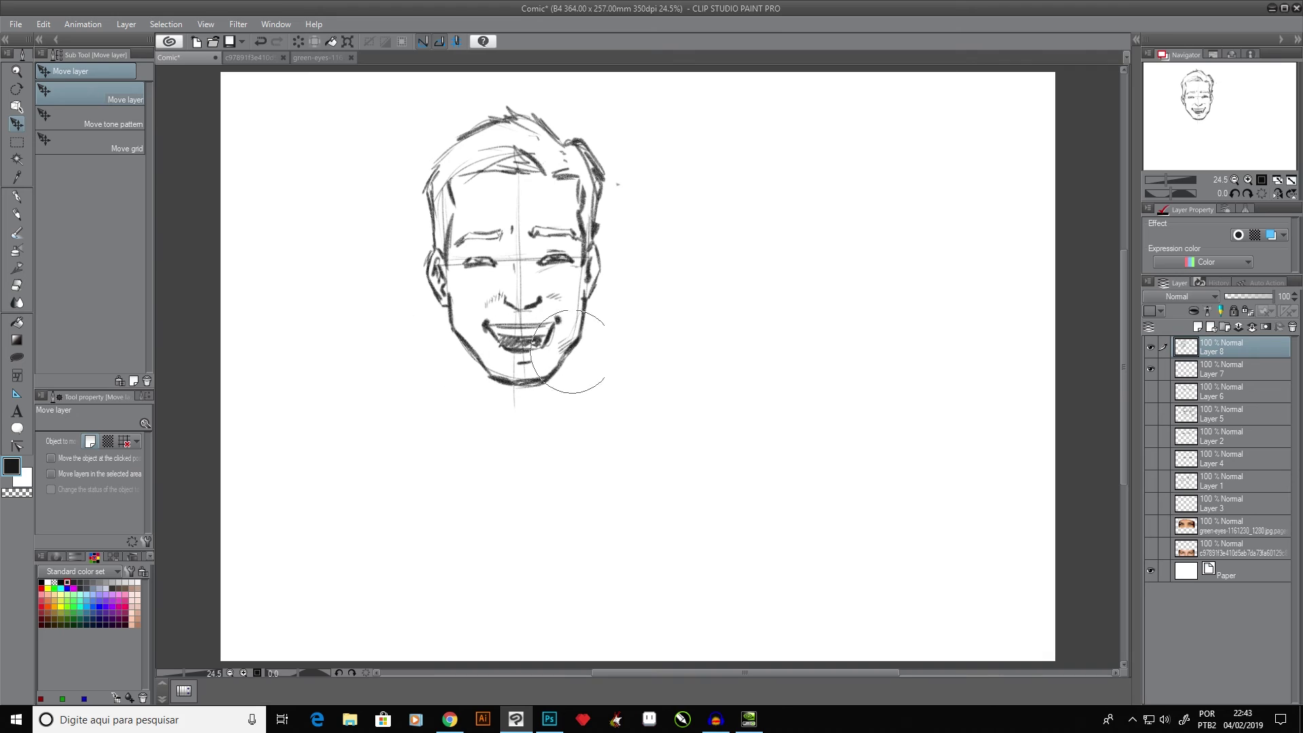
key(ctrl+c)
key(ctrl+v)
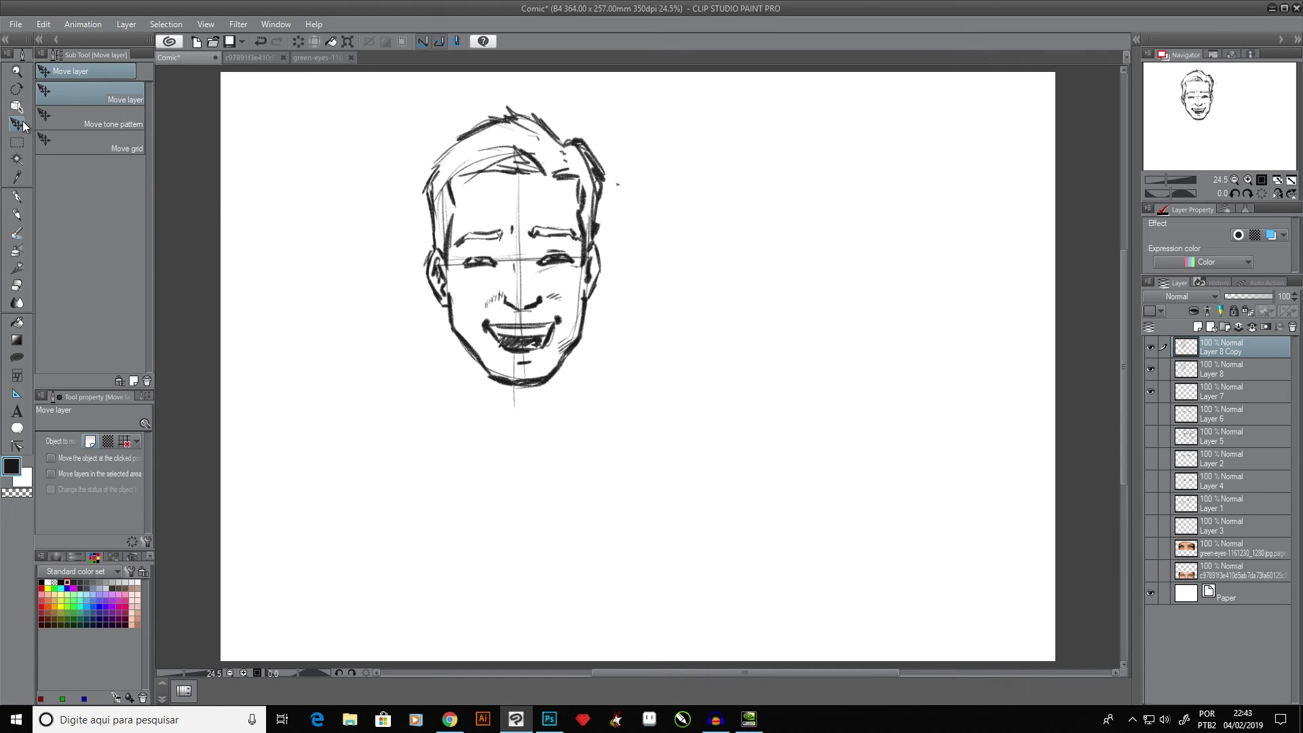
drag(508, 294, 779, 297)
- Erase both eyebrows from the copied head and switch back to the Real pencil
key(e)
mouse_move(753, 244)
mouse_down()
mouse_move(713, 247)
mouse_move(737, 227)
mouse_move(848, 258)
mouse_move(841, 244)
mouse_move(810, 248)
mouse_up()
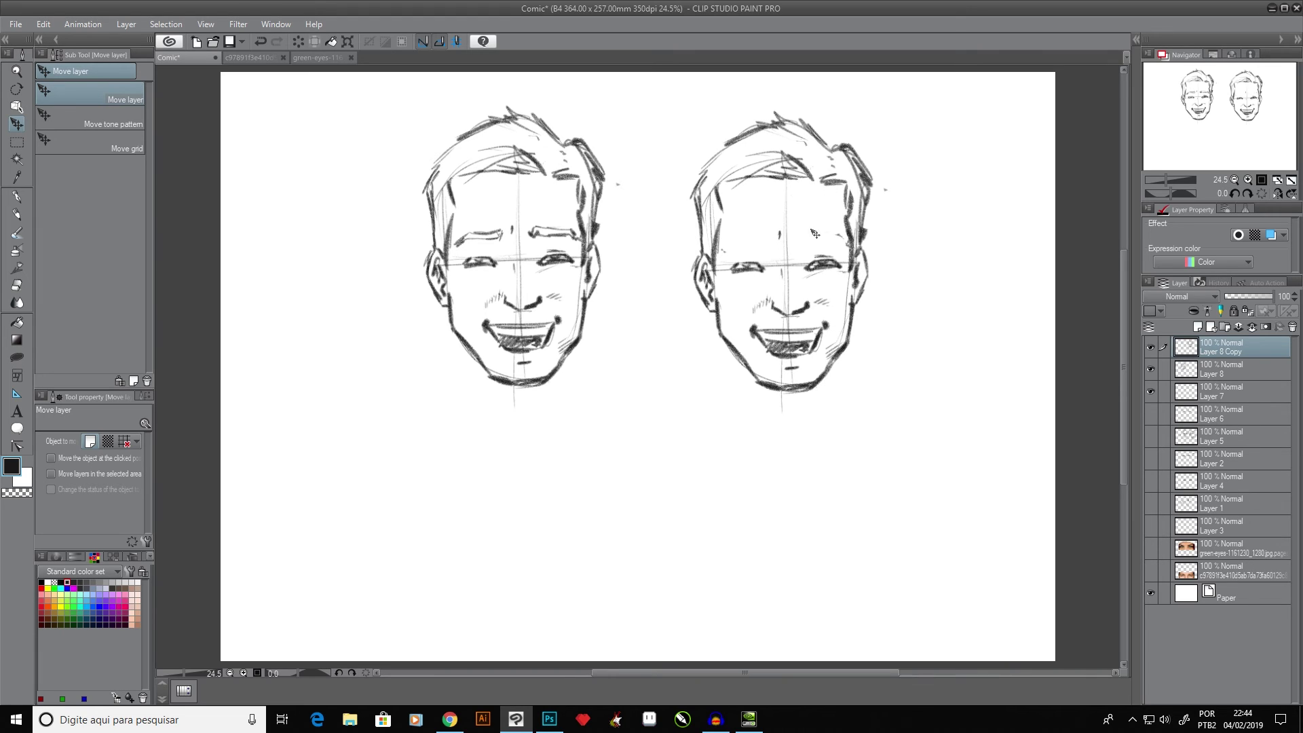
key(p)
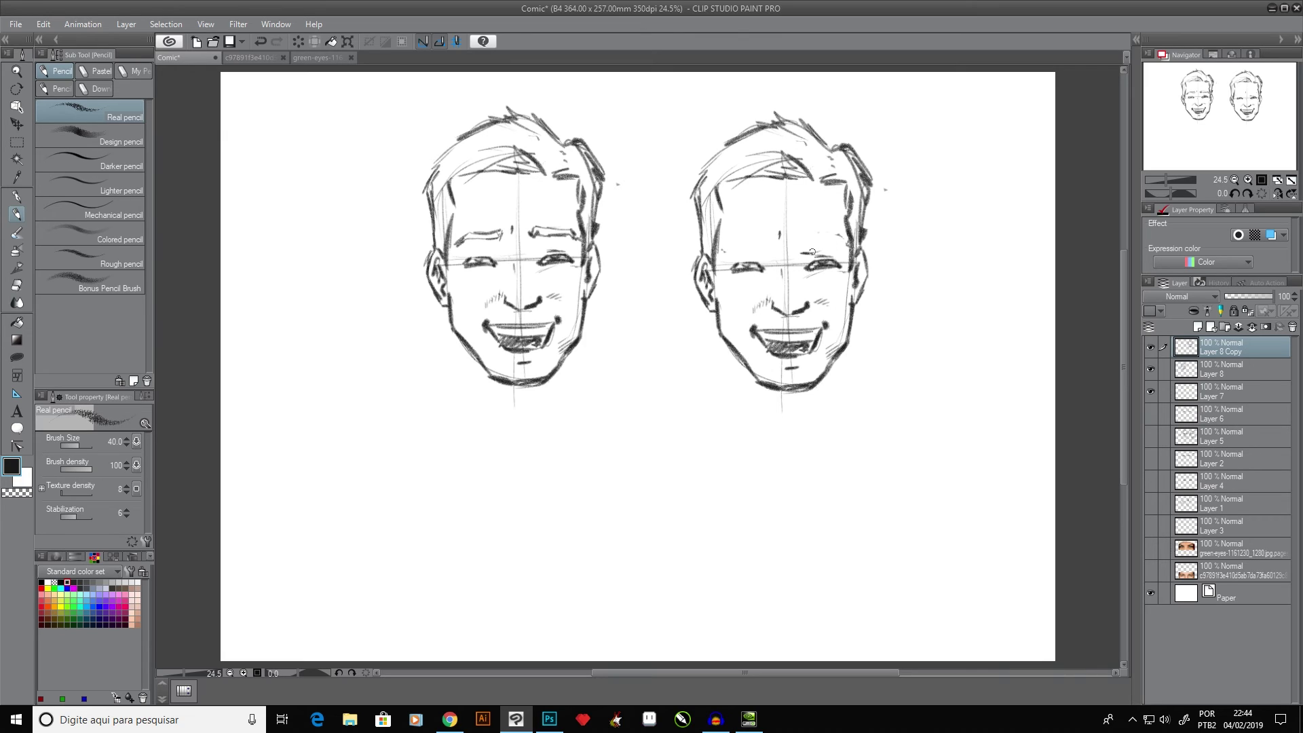
- Draw angry, inward-slanting eyebrows with frown lines on the copied head, and an arrow pointing at the original head
mouse_move(801, 253)
mouse_down()
mouse_move(841, 233)
mouse_move(802, 250)
mouse_move(825, 235)
mouse_up()
mouse_move(739, 243)
mouse_down()
mouse_move(729, 247)
mouse_move(773, 258)
mouse_move(725, 244)
mouse_move(754, 238)
mouse_move(794, 258)
mouse_move(798, 237)
mouse_move(793, 260)
mouse_up()
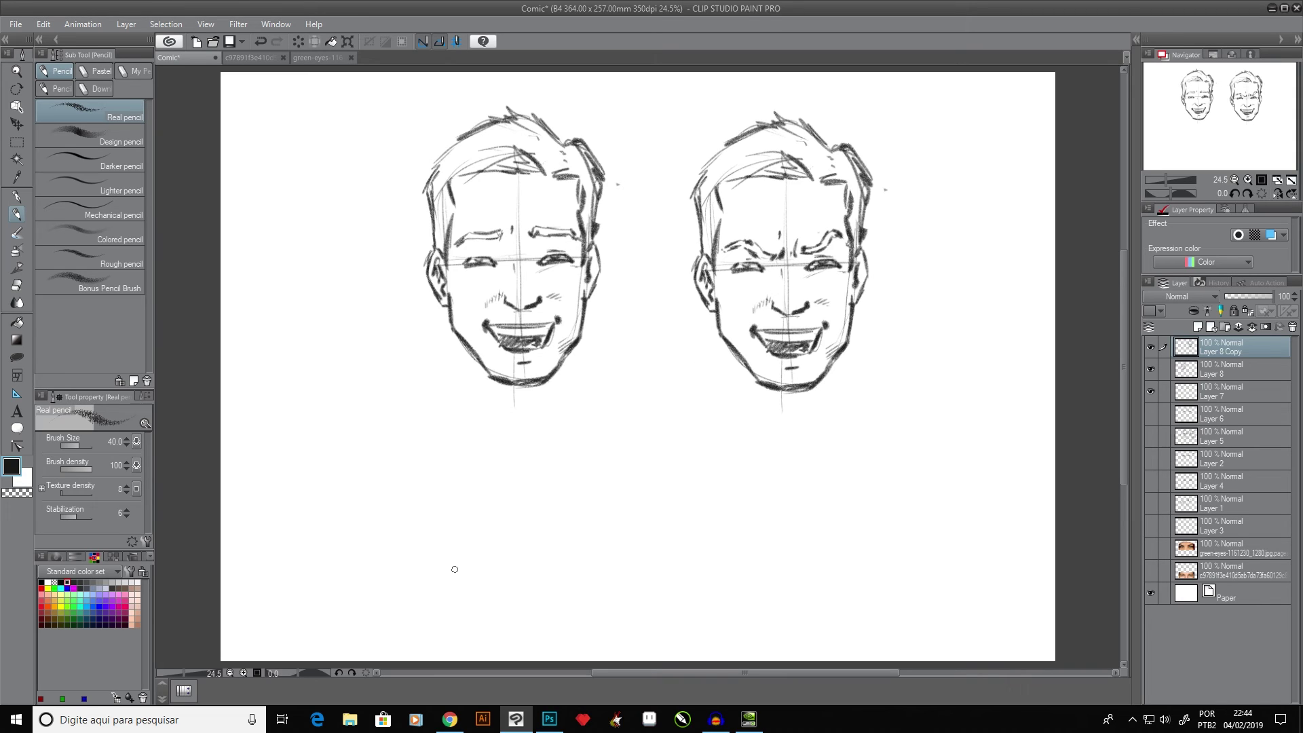
drag(342, 370, 392, 278)
drag(902, 279, 938, 389)
mouse_move(885, 313)
mouse_down()
mouse_move(928, 284)
mouse_move(901, 276)
mouse_up()
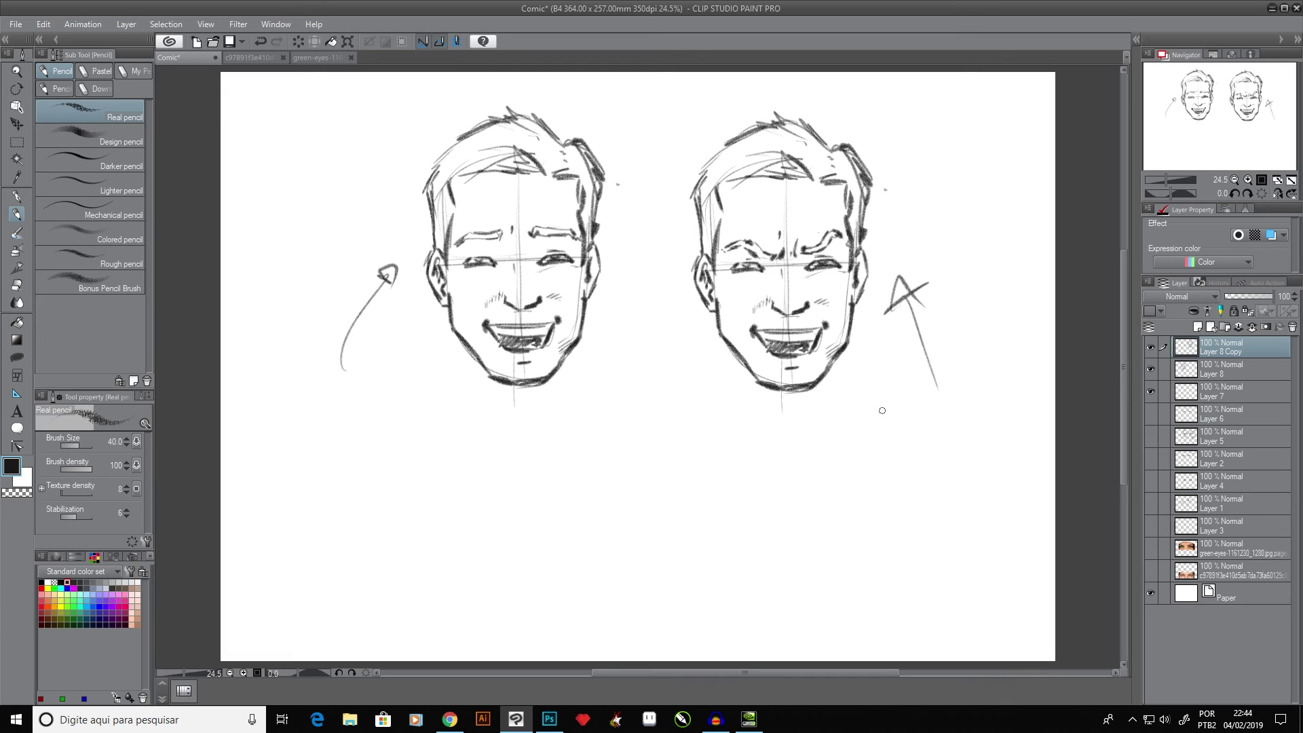
key(ctrl+z)
key(ctrl+z)
key(ctrl+z)
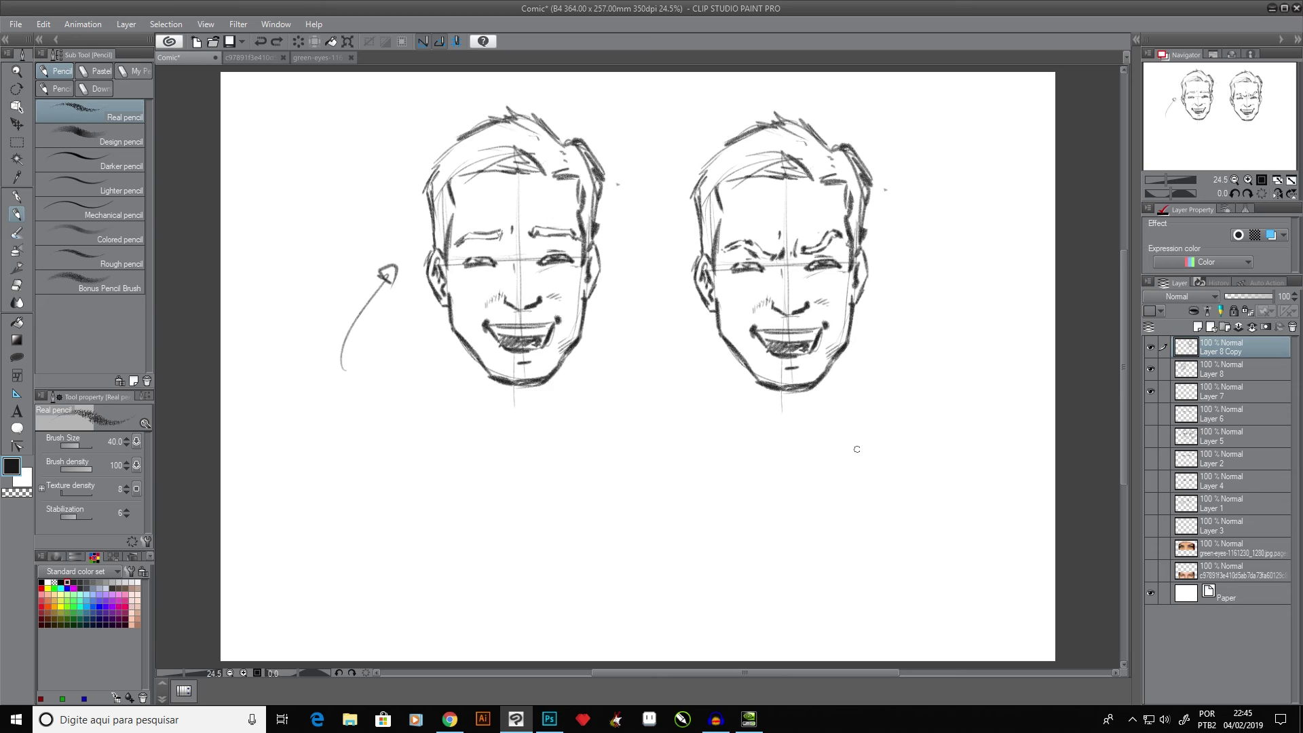
mouse_move(856, 448)
mouse_down()
mouse_move(718, 483)
mouse_move(894, 500)
mouse_move(587, 467)
mouse_up()
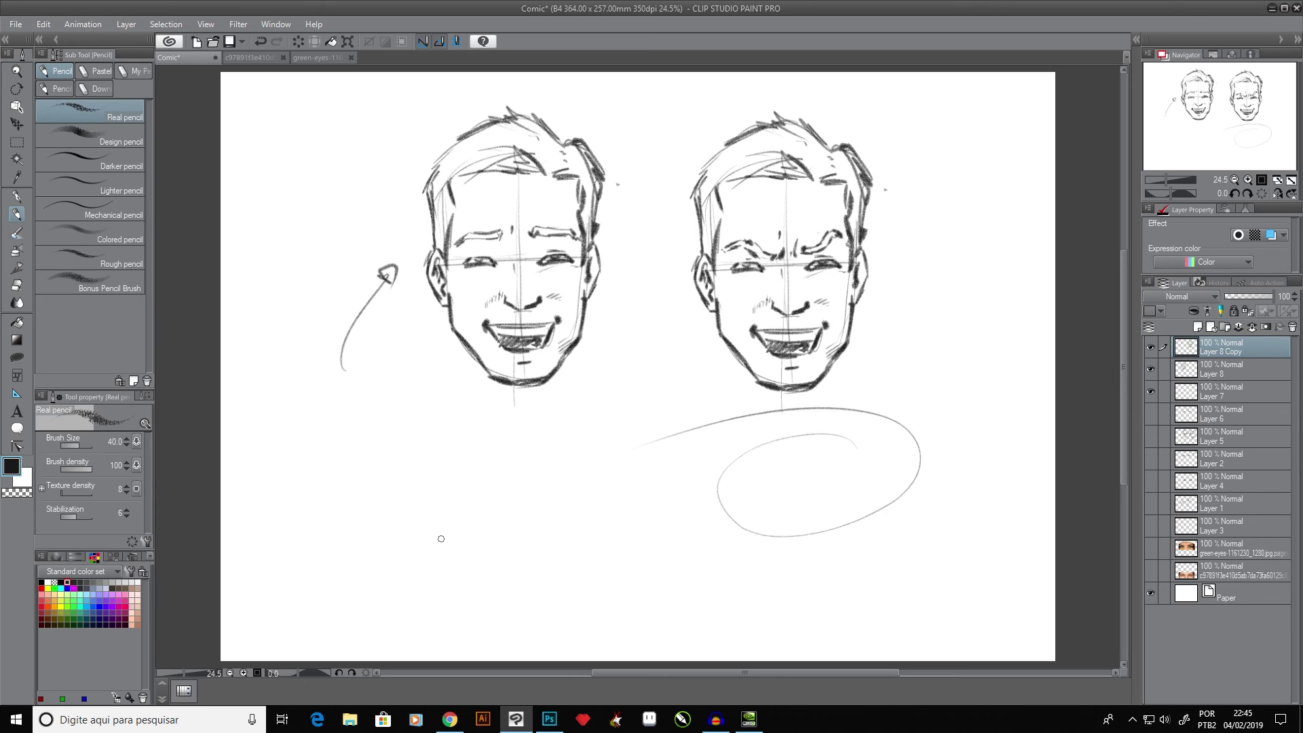
key(ctrl+z)
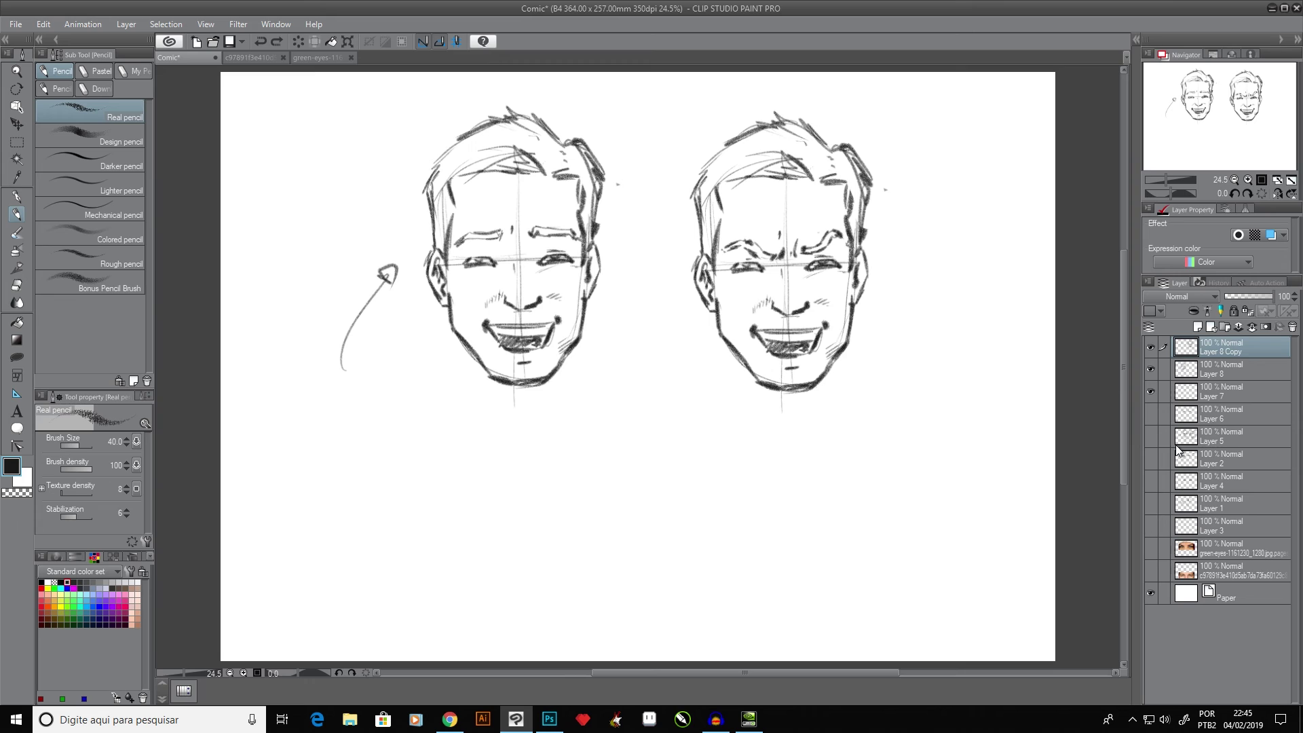
- Hide the Layer 7, Layer 8 and Layer 8 Copy sketches and show both eye reference photos
mouse_move(1146, 395)
mouse_down()
mouse_move(1168, 576)
mouse_move(1116, 570)
mouse_up()
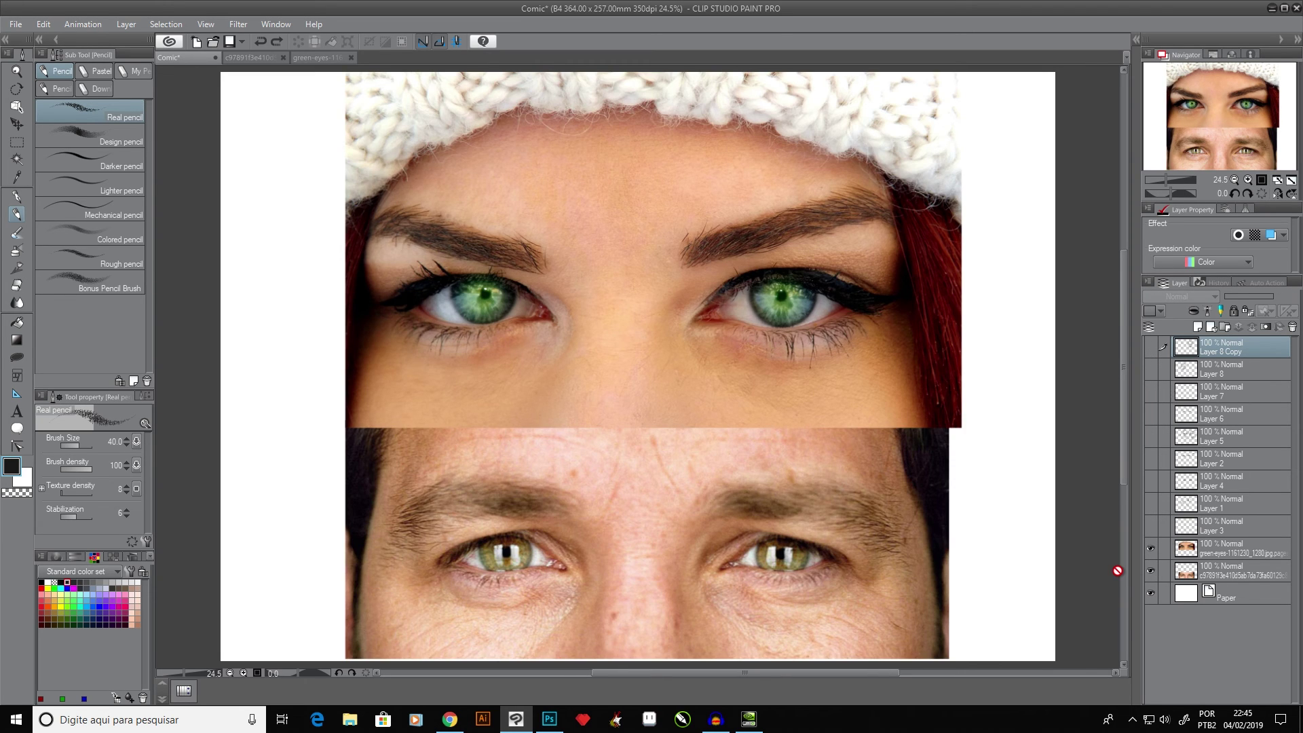